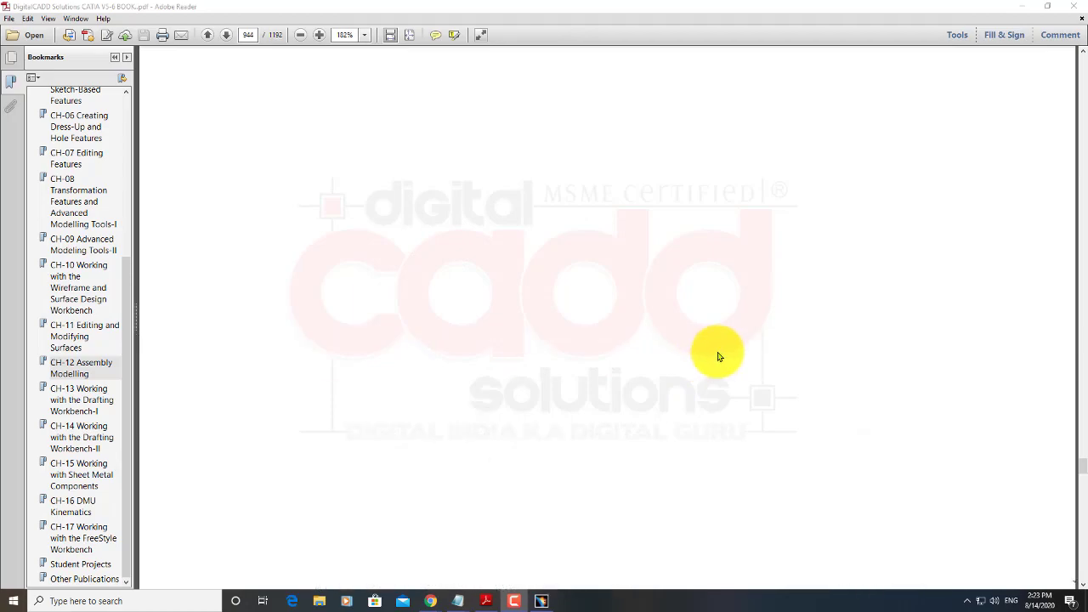
Step: Browse the CATIA book PDF for the Blower assembly part drawings and examine the Motor Shaft dimensions in Figure 12-64
scroll(702, 306, "up", 20)
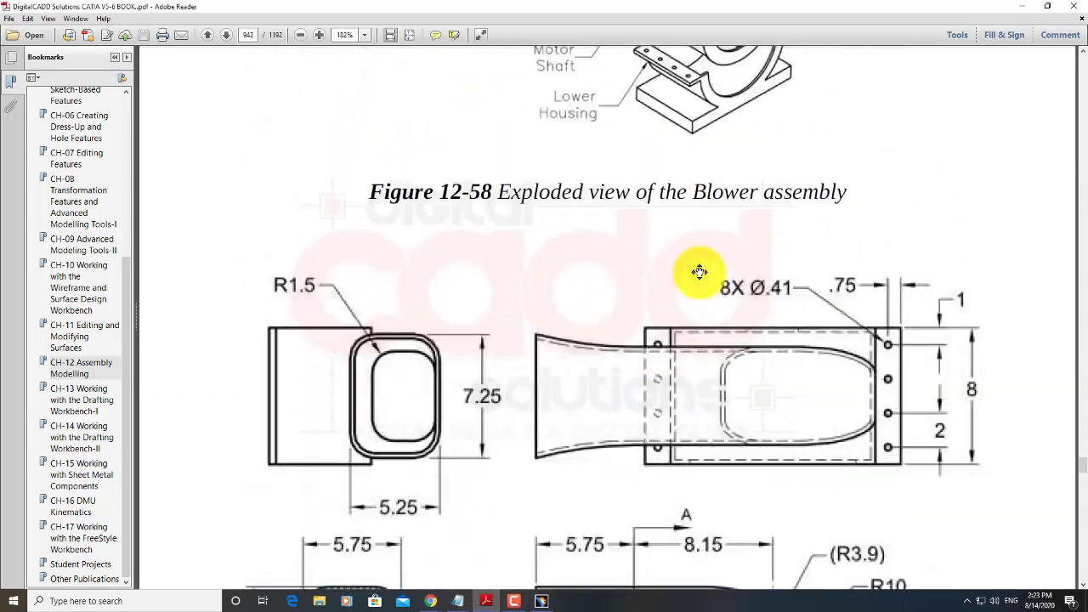
scroll(701, 488, "down", 20)
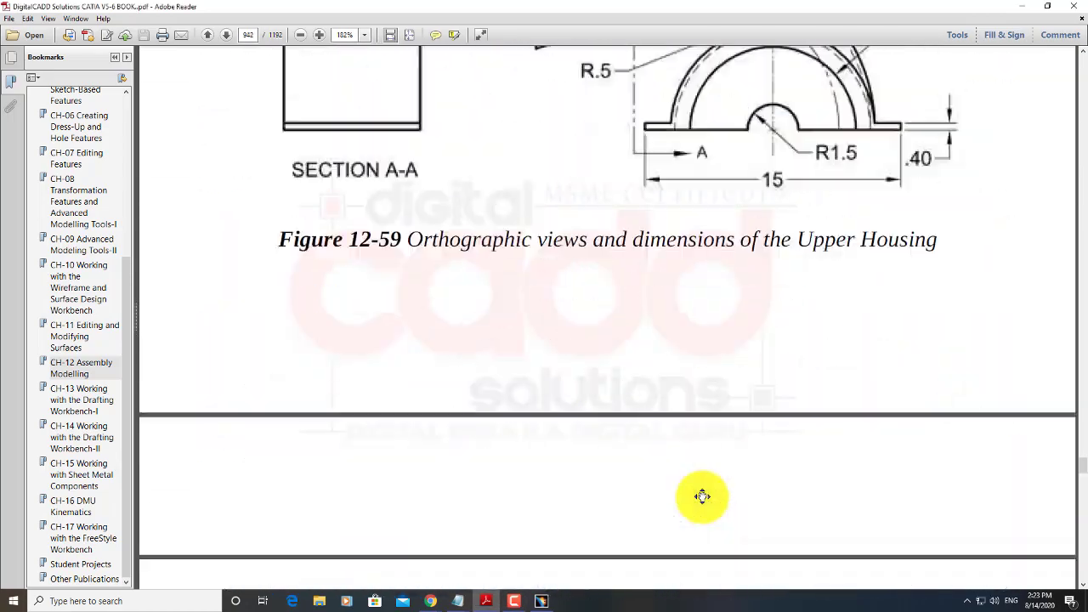
scroll(561, 272, "down", 2)
left_click(584, 328)
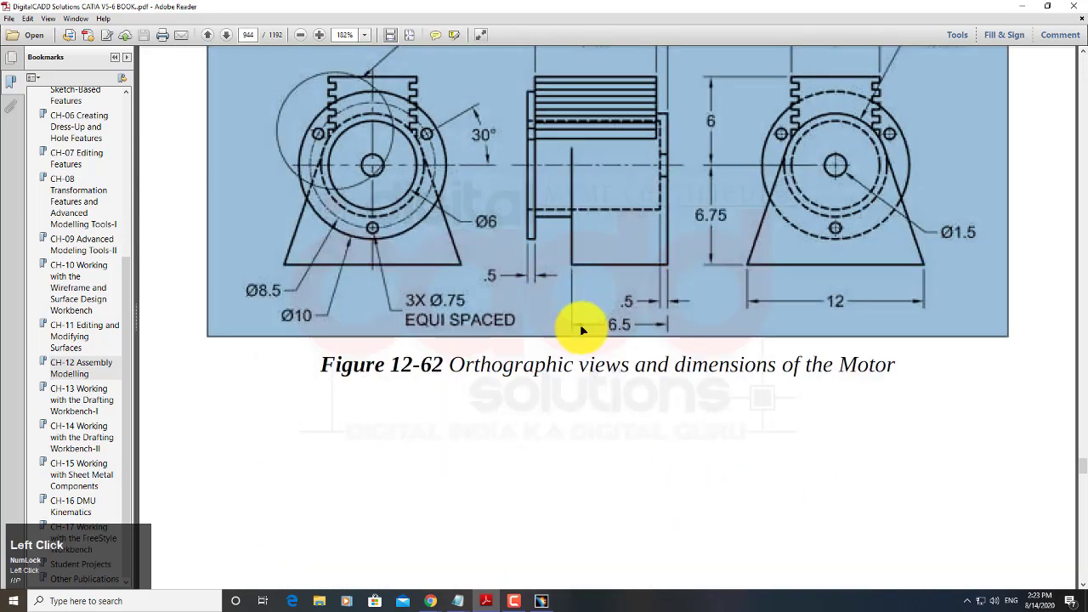
scroll(596, 340, "down", 10)
scroll(613, 366, "down", 10)
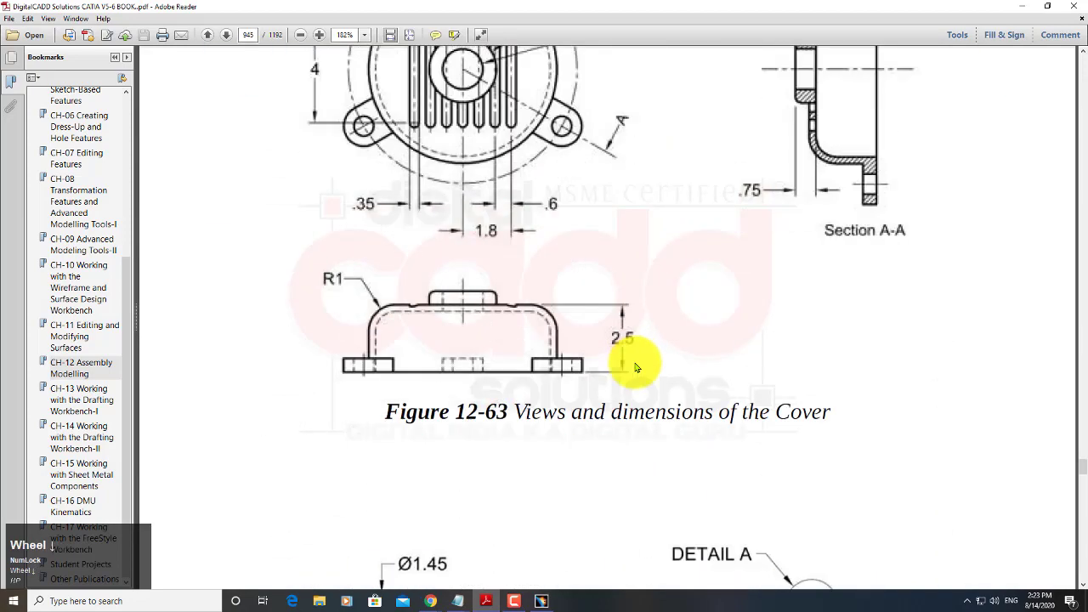
left_click(621, 330)
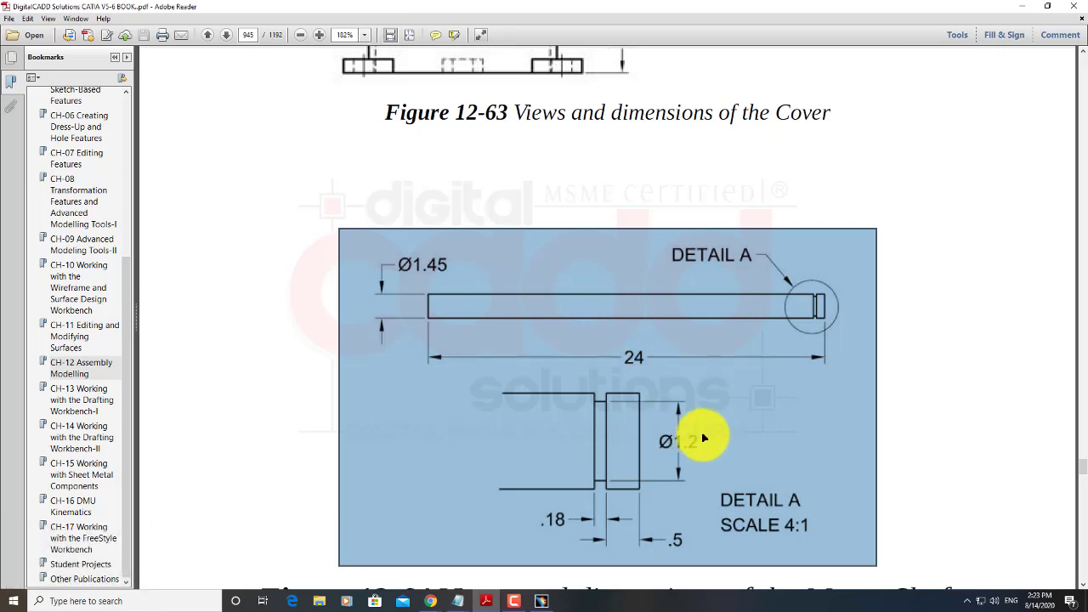
scroll(718, 425, "down", 1)
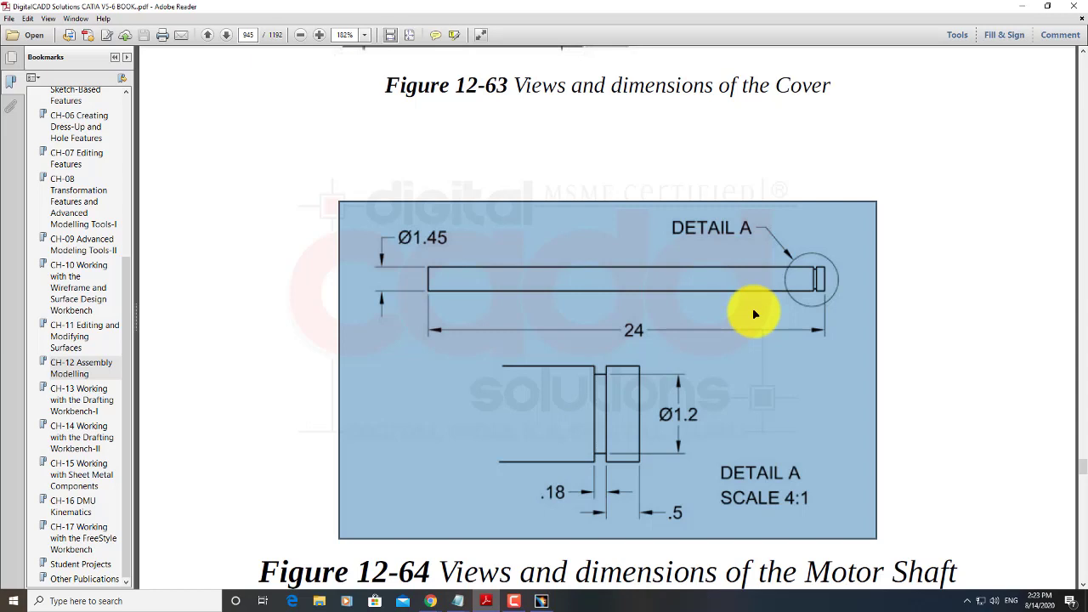
Step: Switch to CATIA V5 and check the length unit in the Parameters and Measure options
left_click(542, 601)
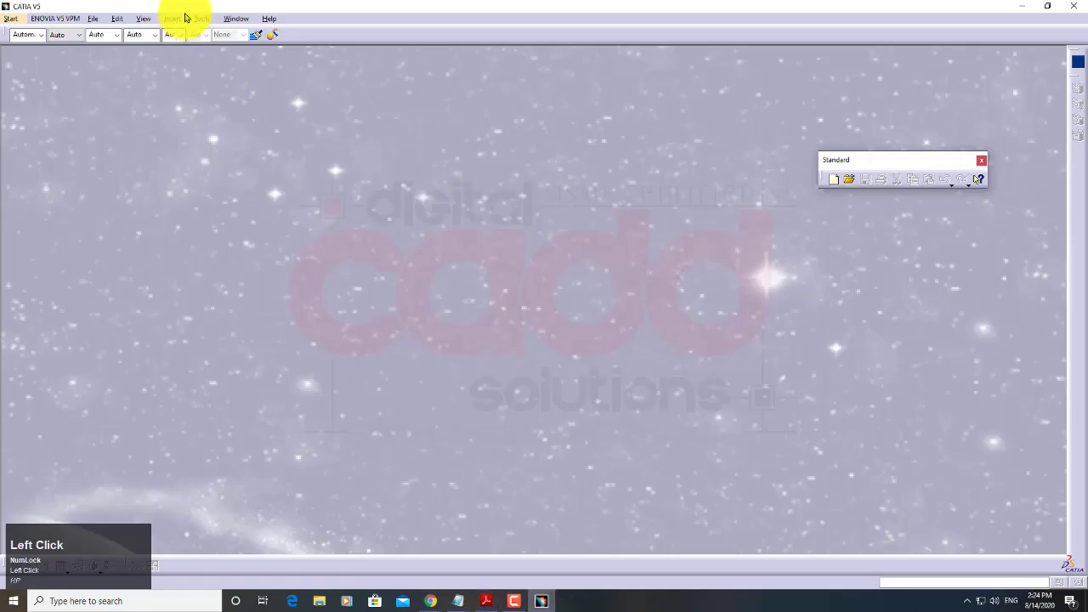
left_click(202, 19)
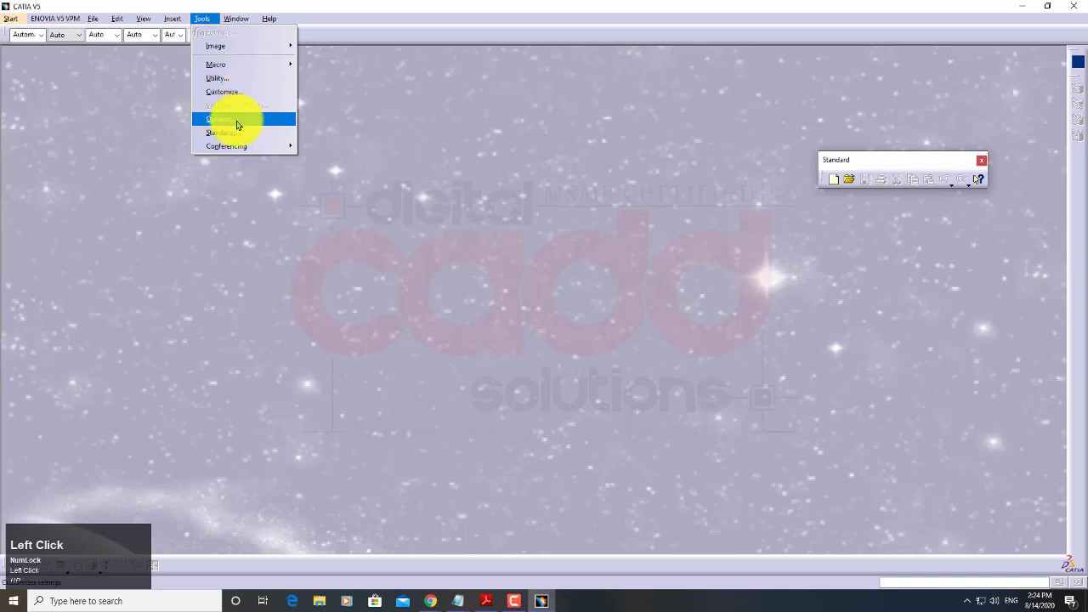
left_click(231, 119)
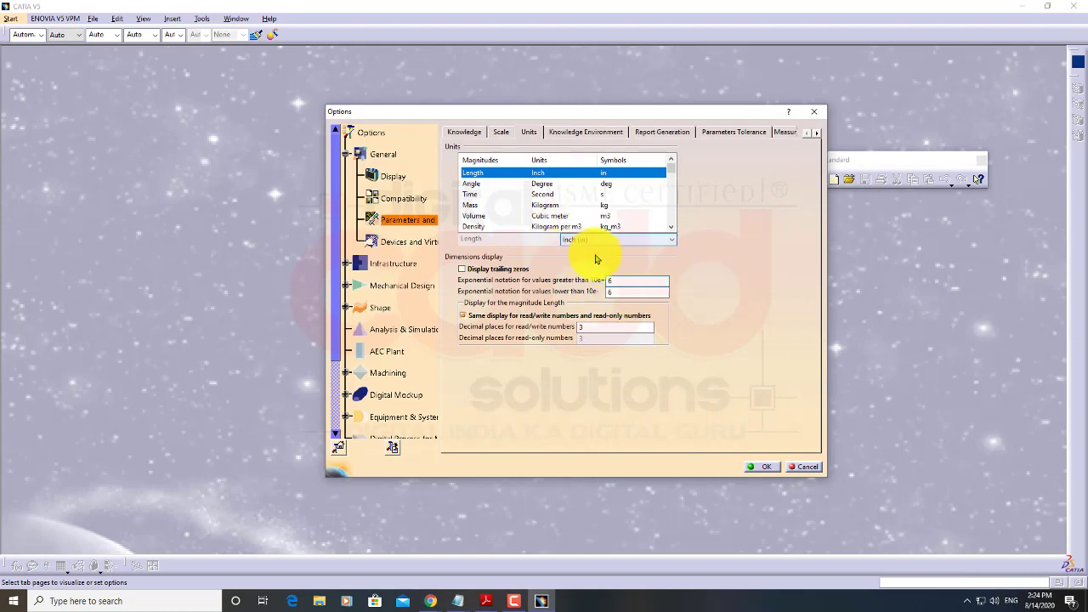
left_click(759, 466)
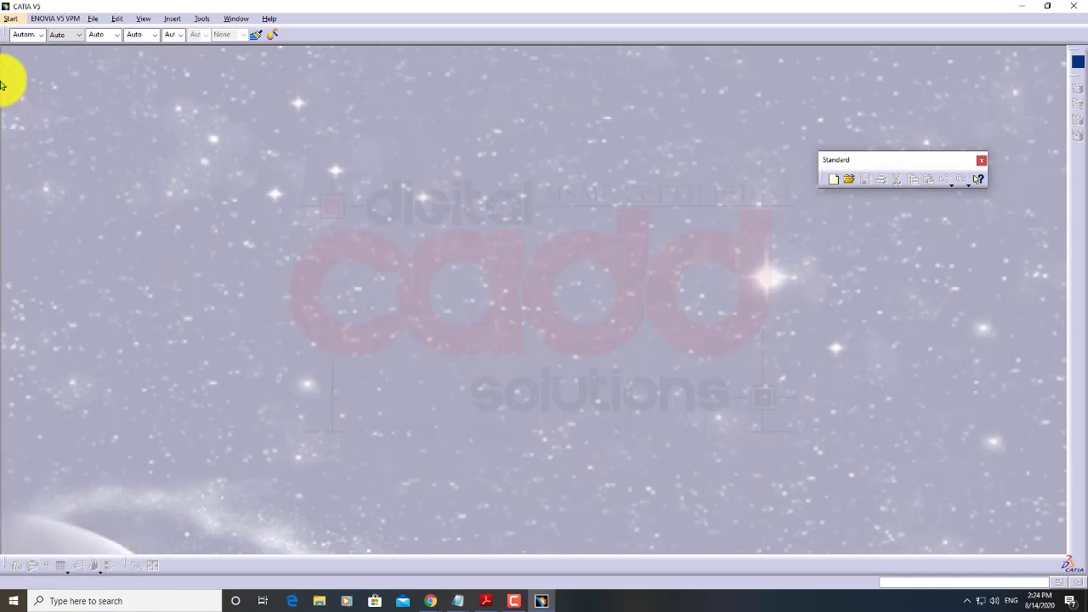
Step: Create a new part named 06.SHAFT
left_click(13, 20)
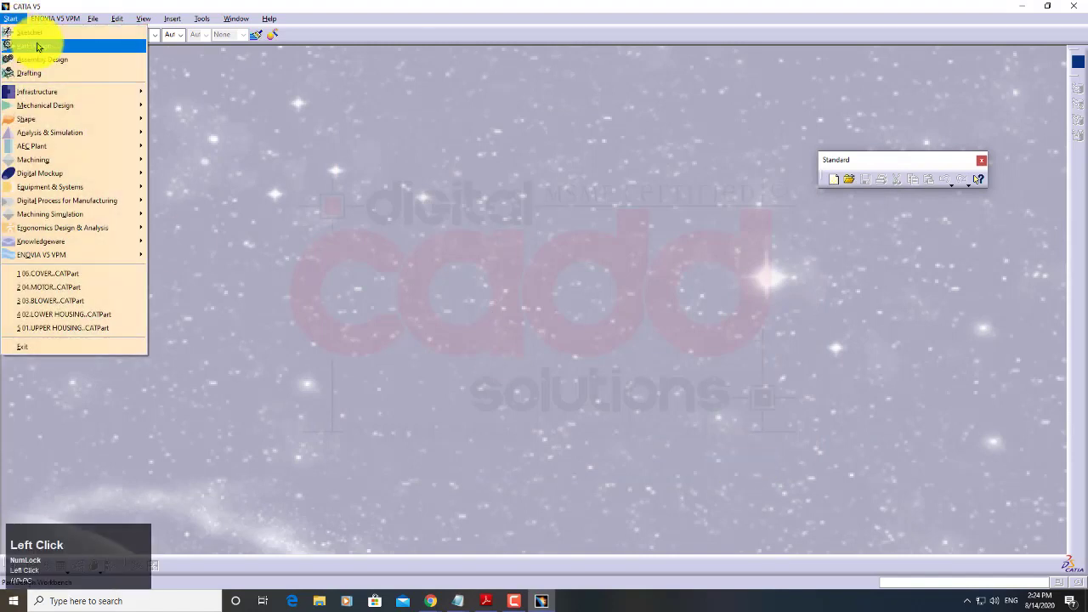
left_click(34, 33)
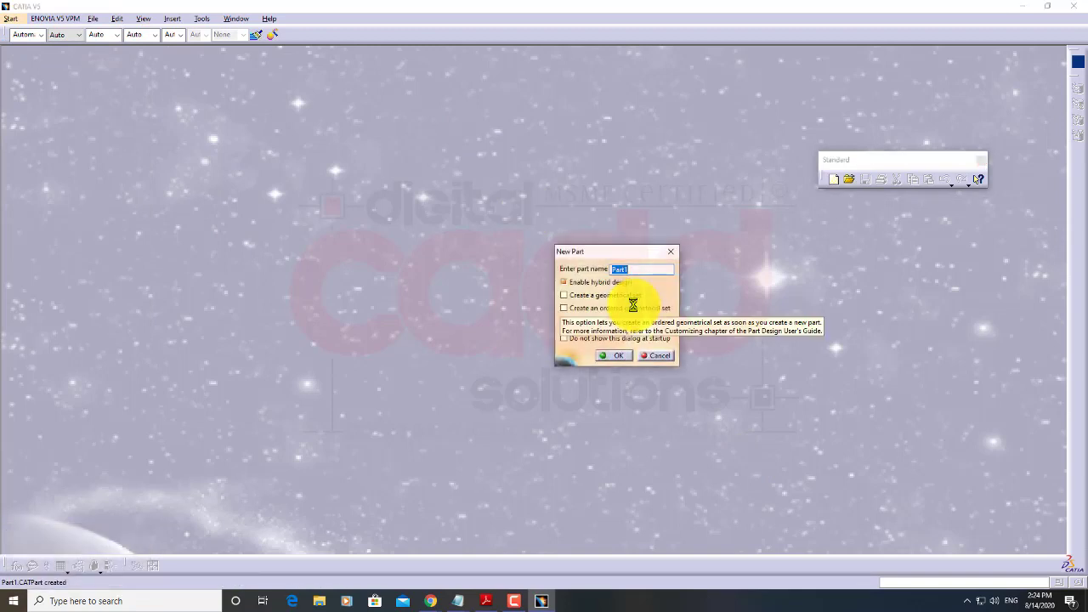
left_click(485, 601)
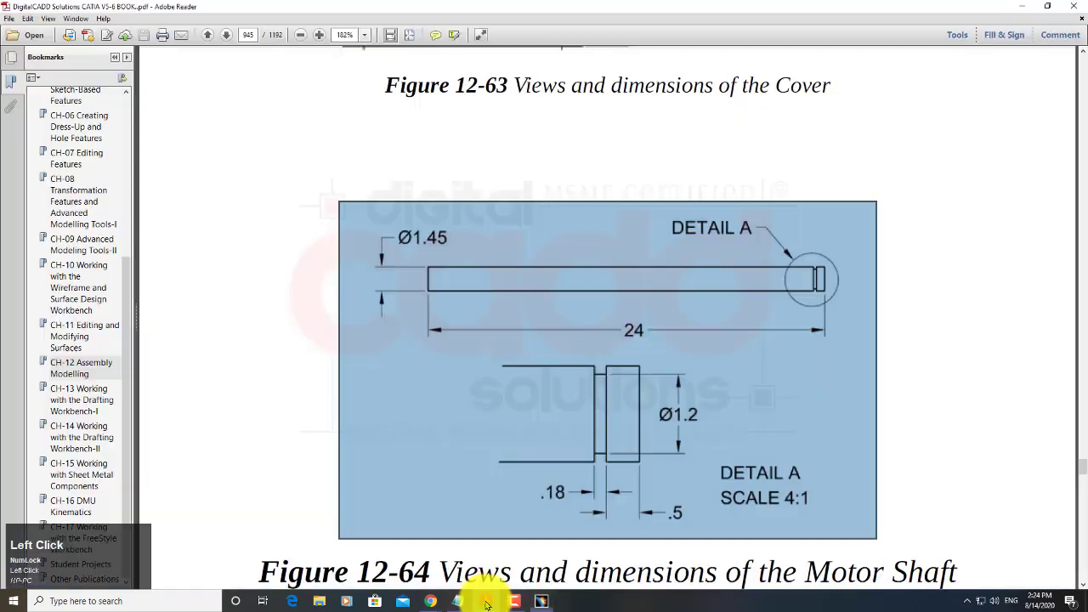
left_click(485, 600)
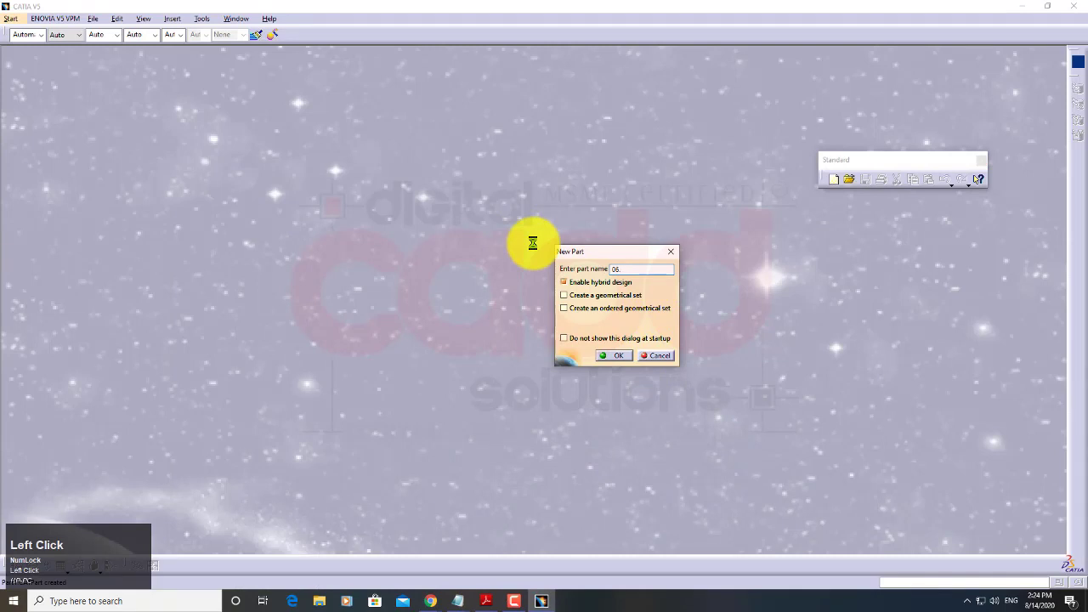
key("Caps_Lock")
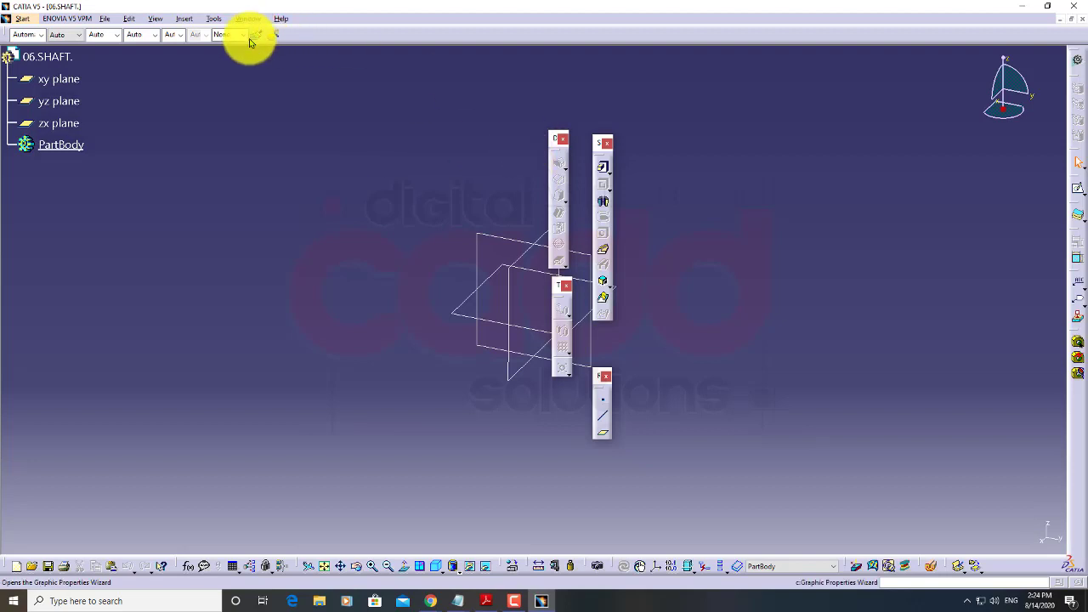
Step: Restore the contents of all toolbars in the Customize settings
left_click(214, 19)
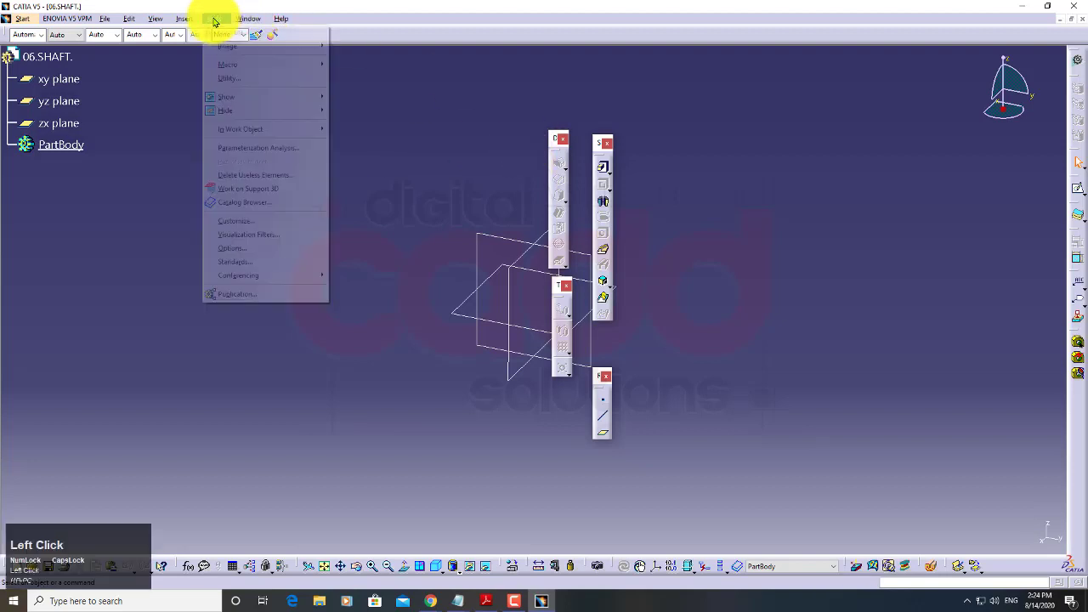
left_click(238, 223)
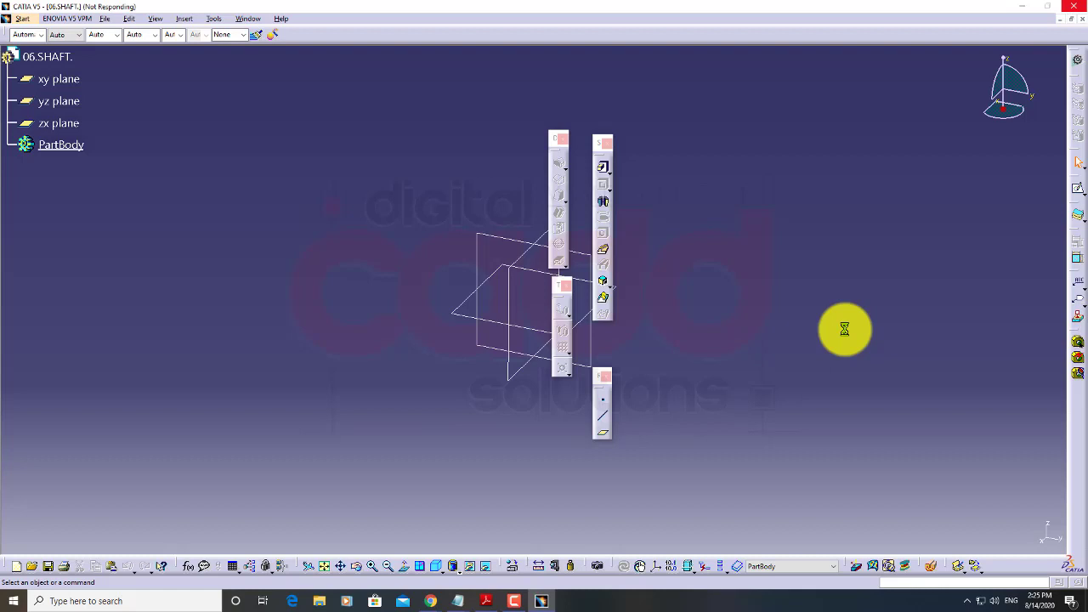
left_click(520, 603)
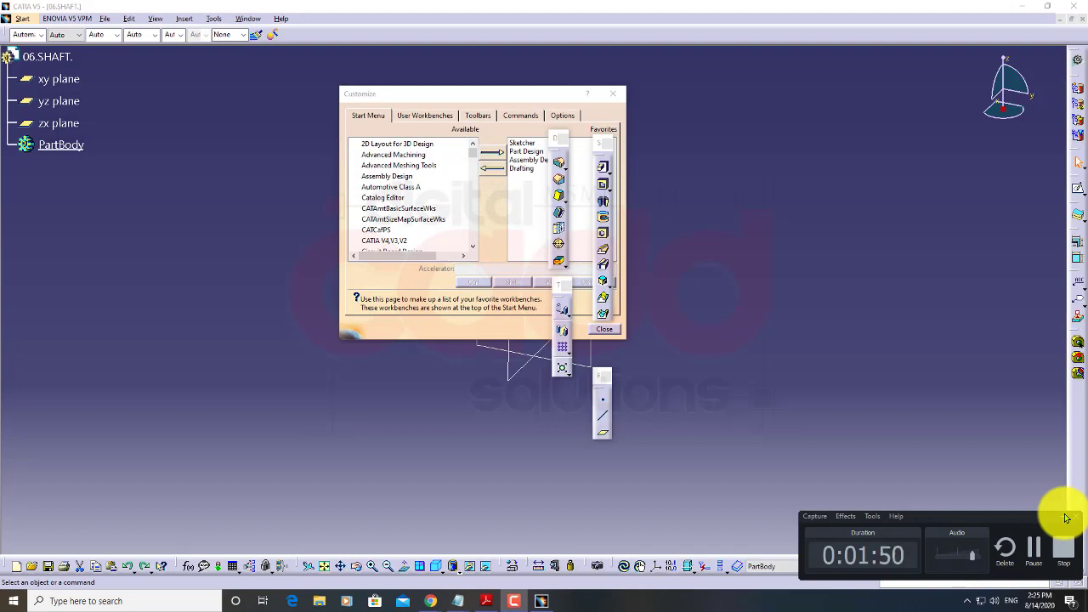
left_click(1066, 517)
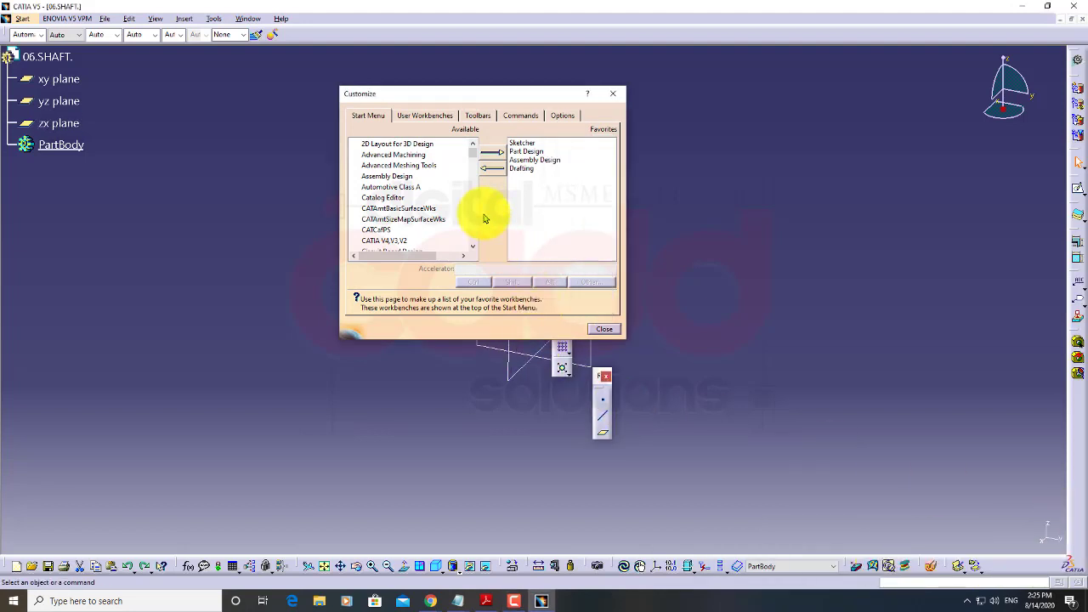
left_click(480, 115)
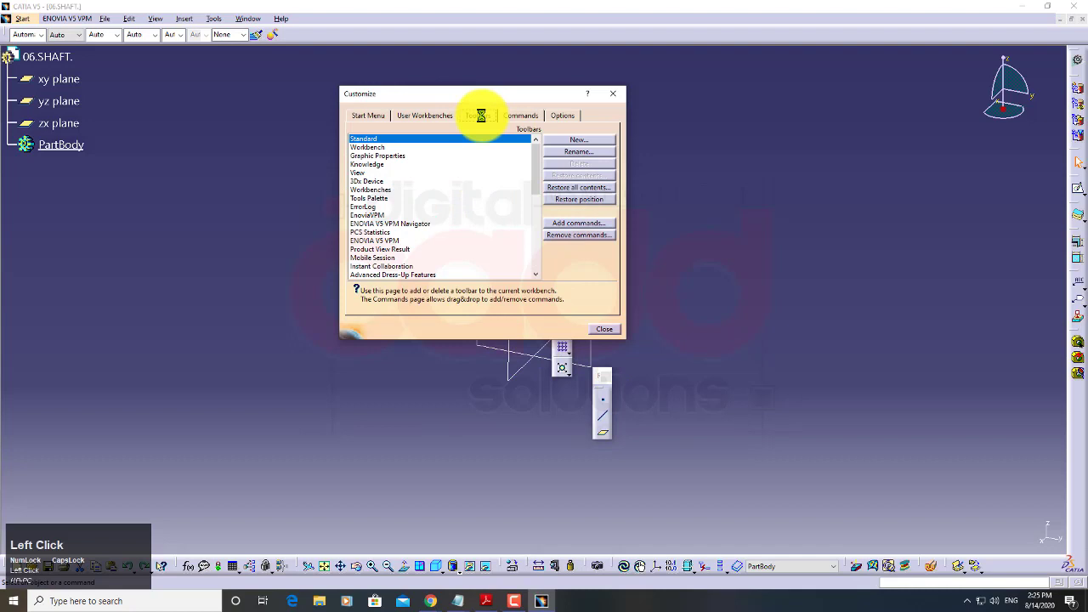
left_click(572, 188)
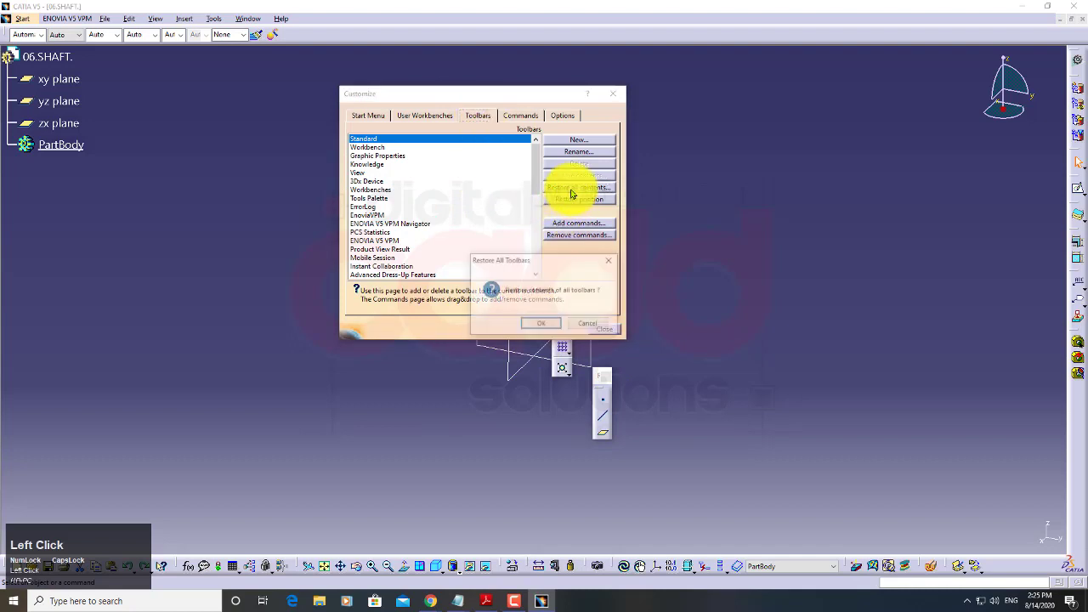
left_click(543, 325)
Step: Restore the position of all toolbars and close the floating ENOVIA V5 VPM Navigator toolbar
left_click(579, 199)
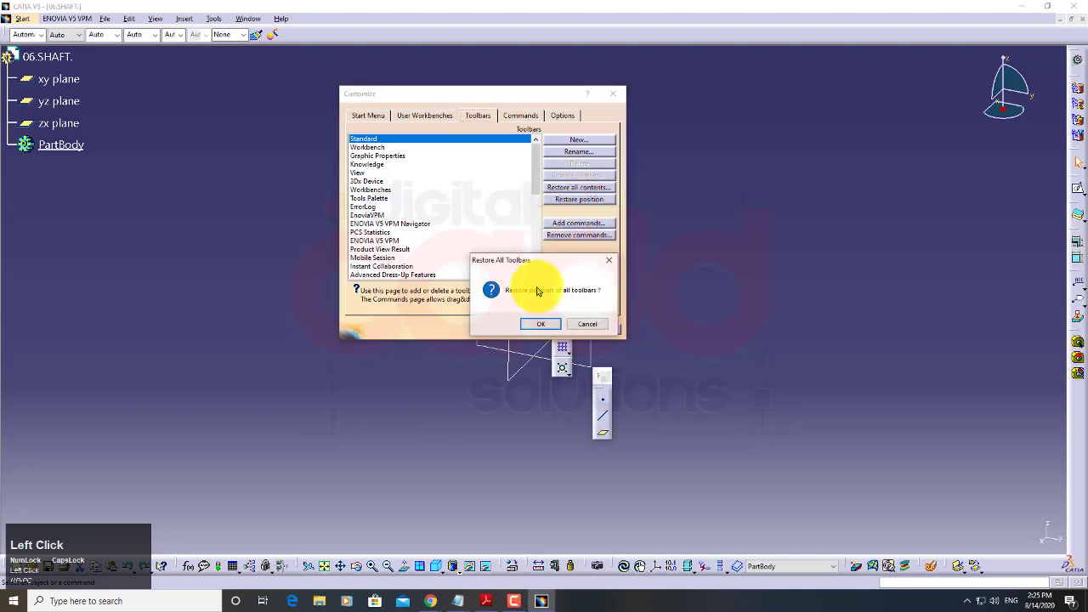
left_click(541, 324)
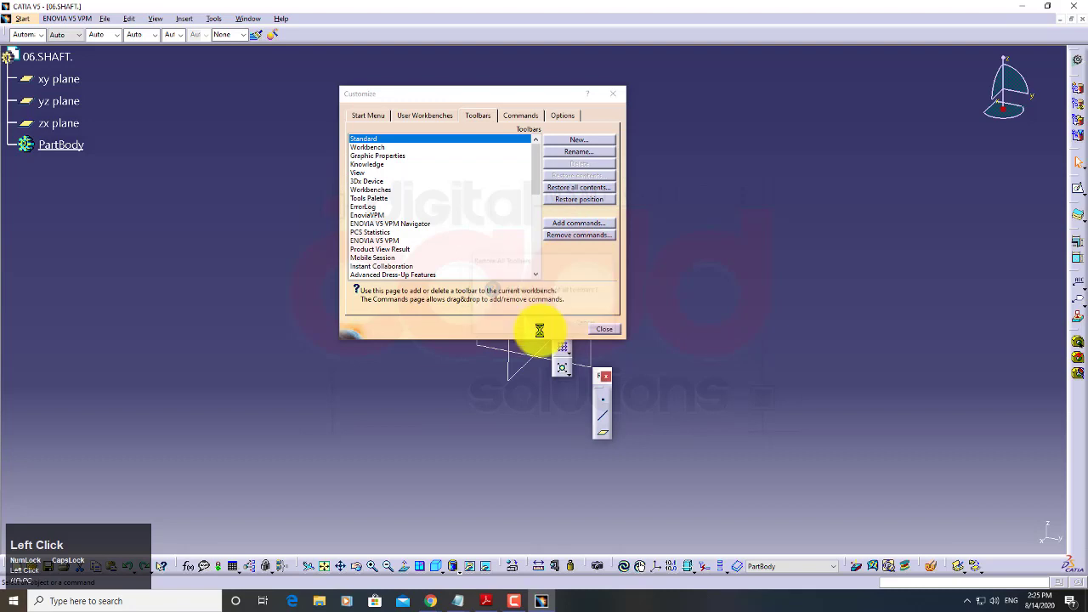
left_click(601, 331)
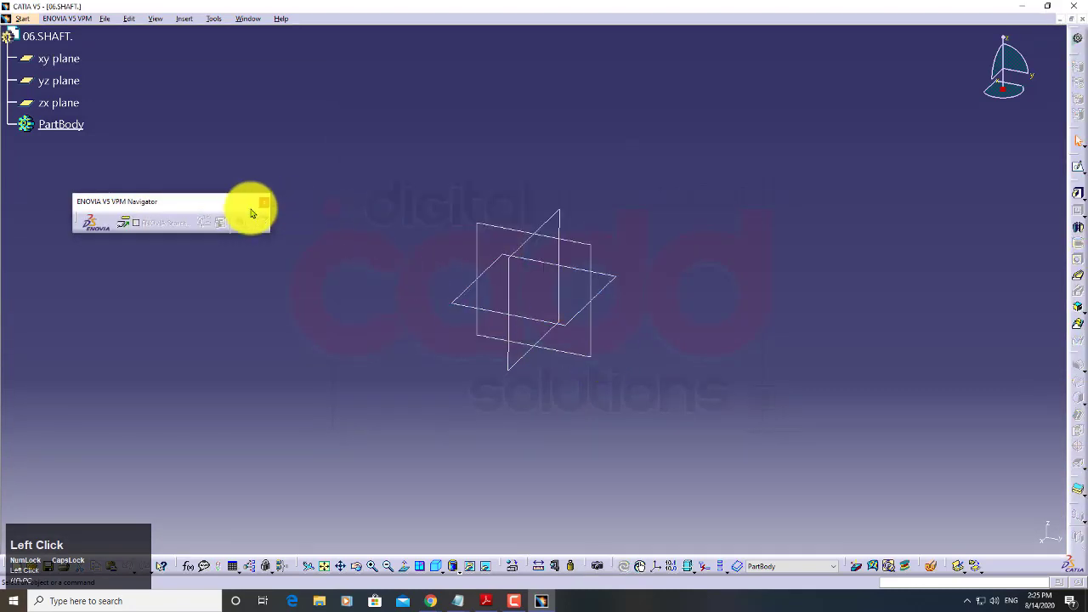
left_click_drag(210, 202, 342, 137)
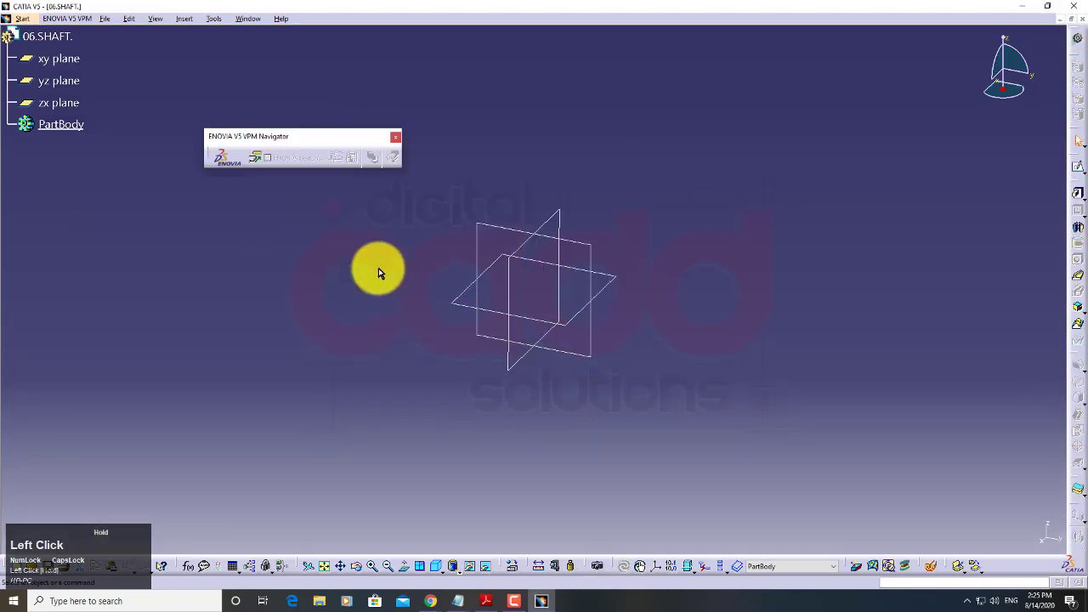
left_click(395, 138)
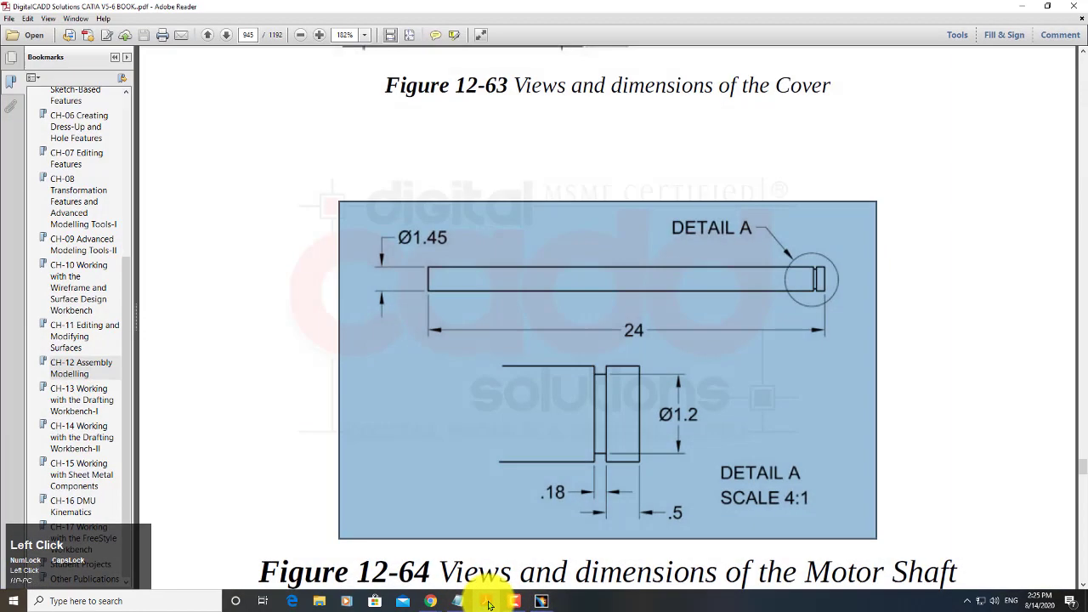
Step: Switch to Adobe Reader and arrange the PDF and the CATIA window as reduced windows side by side
left_click(486, 597)
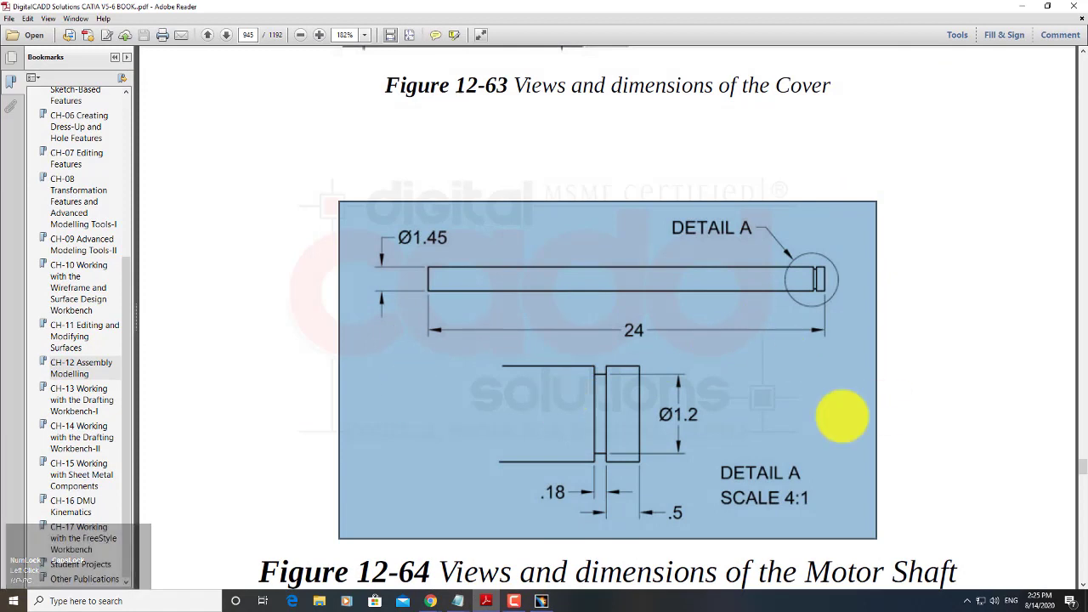
left_click(514, 600)
left_click_drag(972, 519, 843, 427)
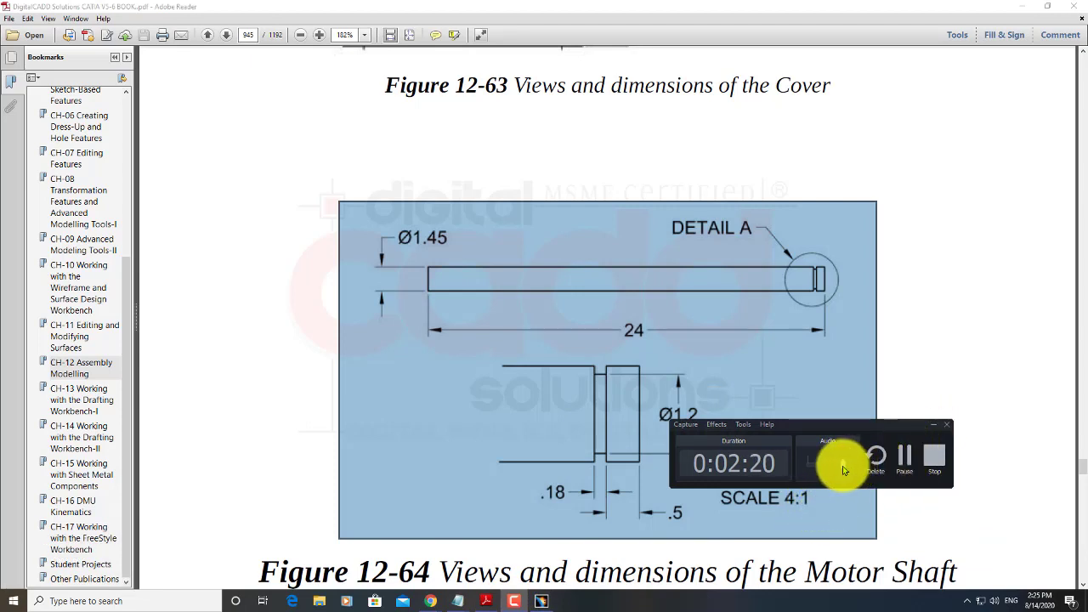
left_click(934, 424)
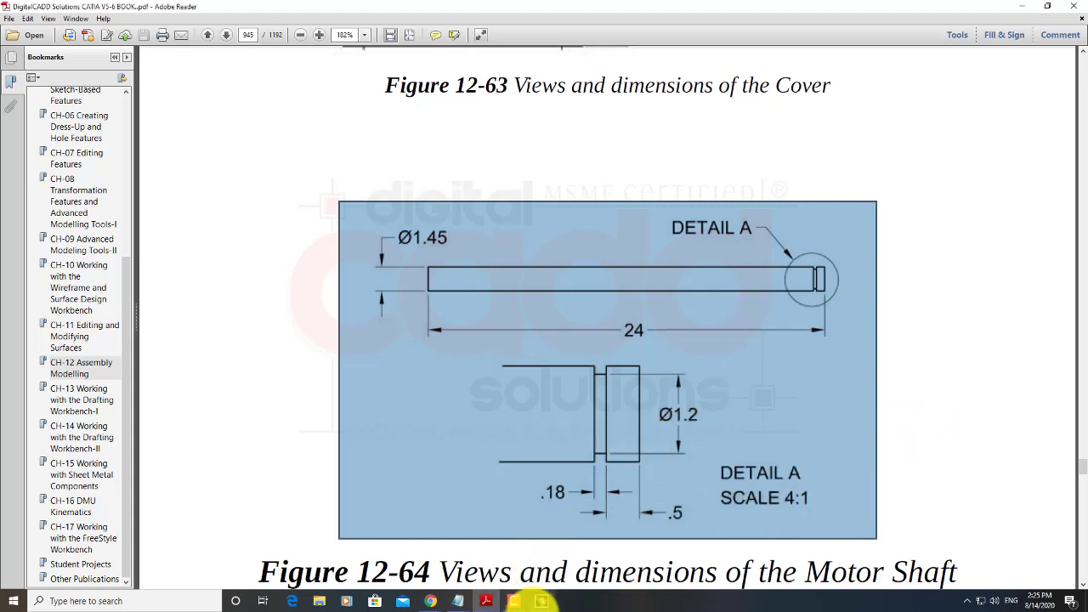
mouse_move(543, 603)
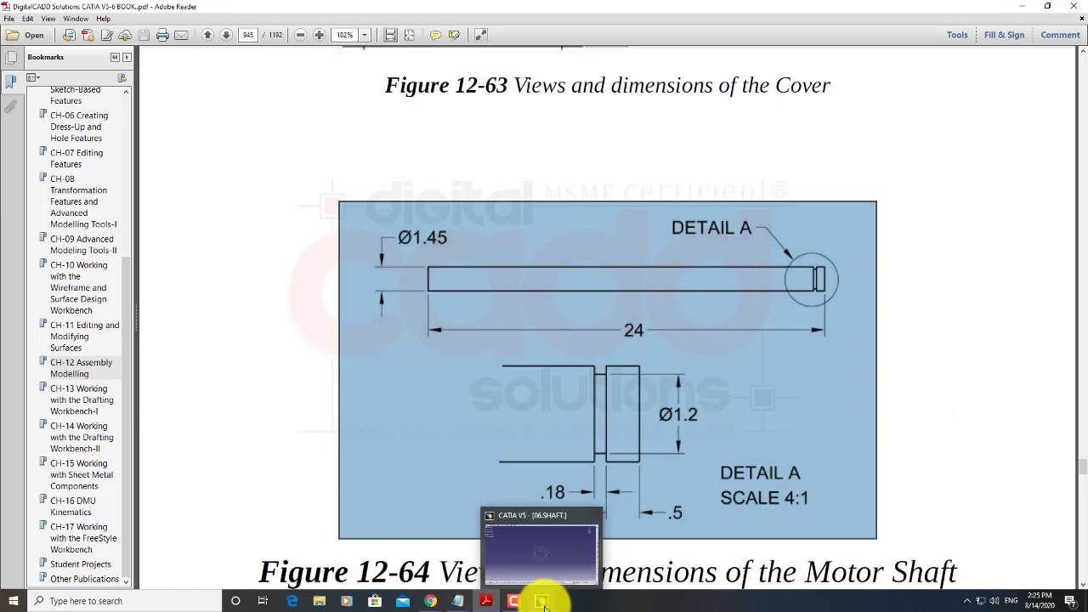
left_click(1048, 7)
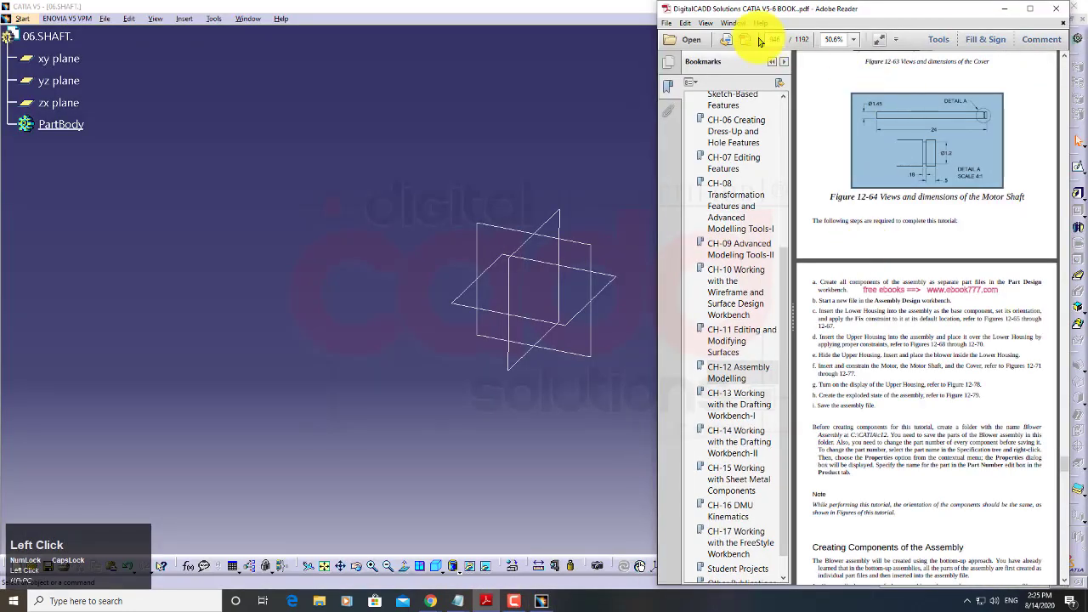
left_click(643, 8)
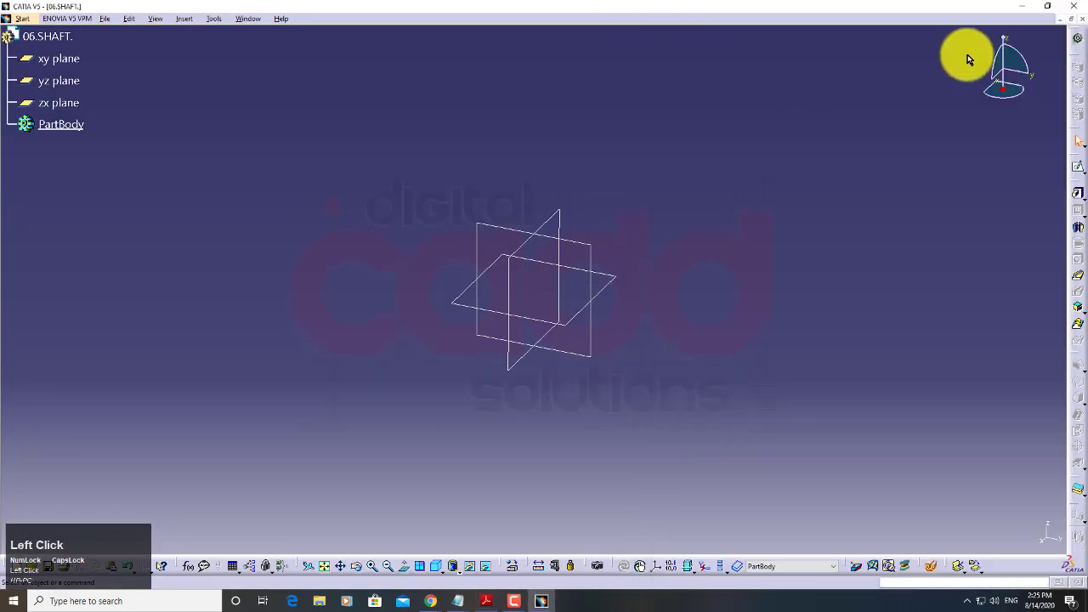
left_click(1051, 6)
left_click_drag(650, 433, 662, 586)
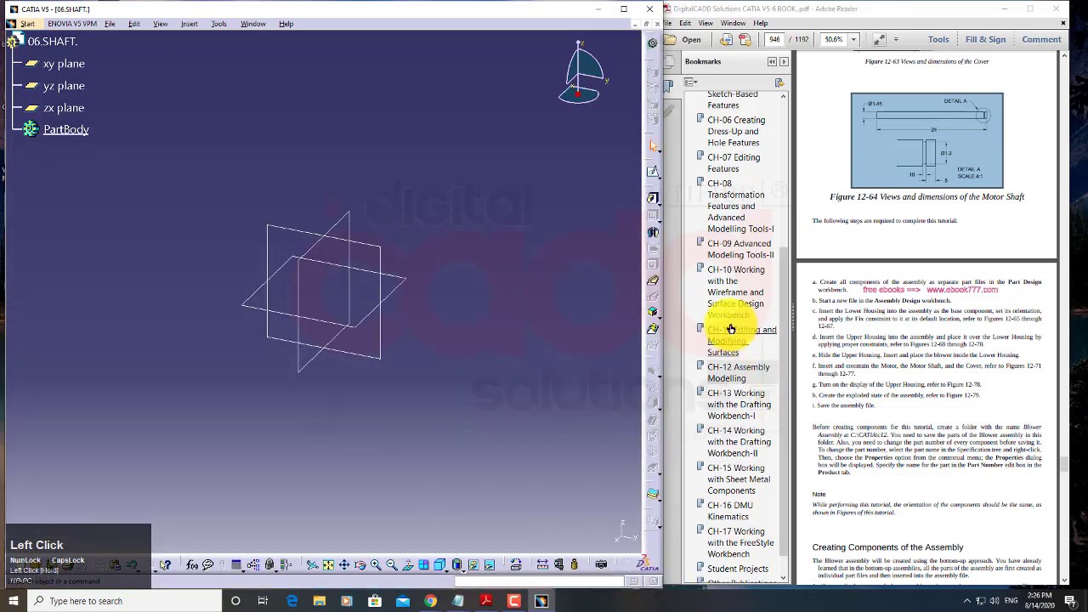
Step: Hide the PDF bookmarks and enlarge the Motor Shaft drawing, Figure 12-64, in the reader window
left_click(772, 61)
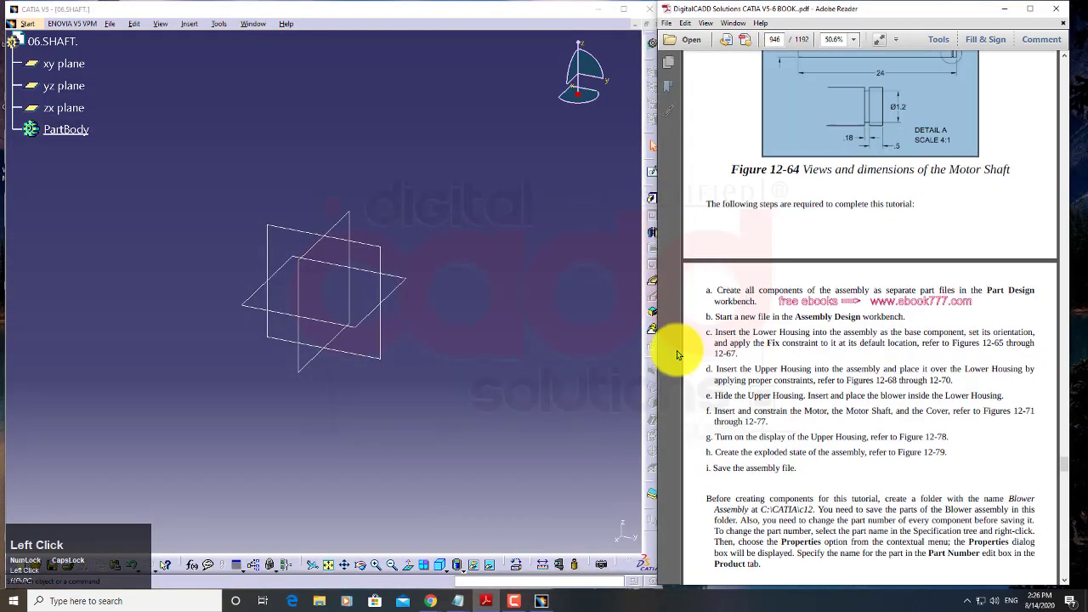
scroll(894, 236, "up", 3)
scroll(859, 338, "up", 2, "ctrl")
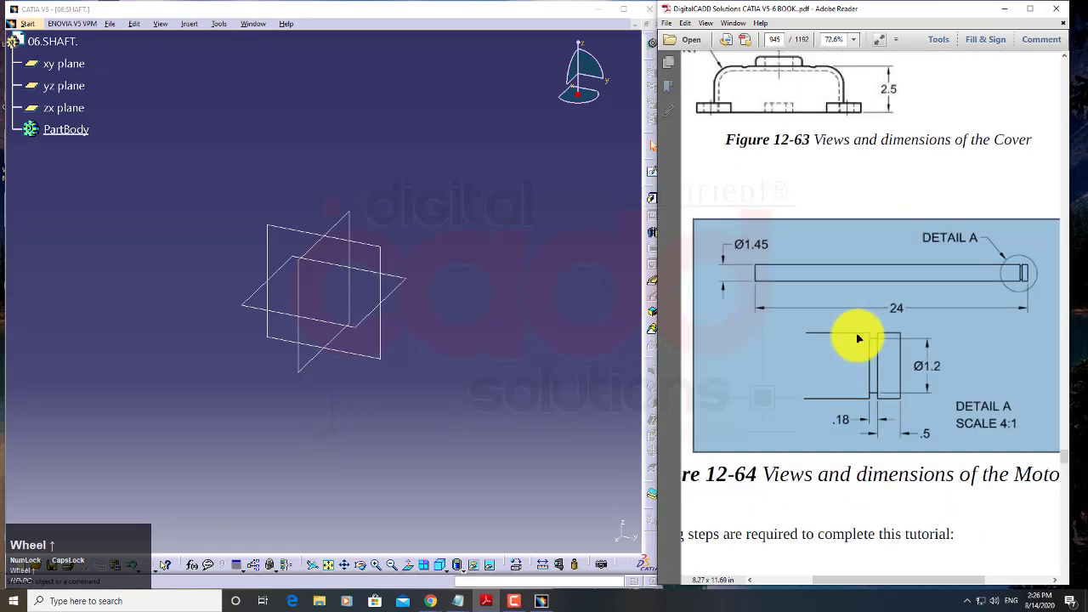
Step: Start a sketch on the yz plane of the 06.SHAFT part
scroll(860, 334, "down", 2, "ctrl")
left_click(485, 371)
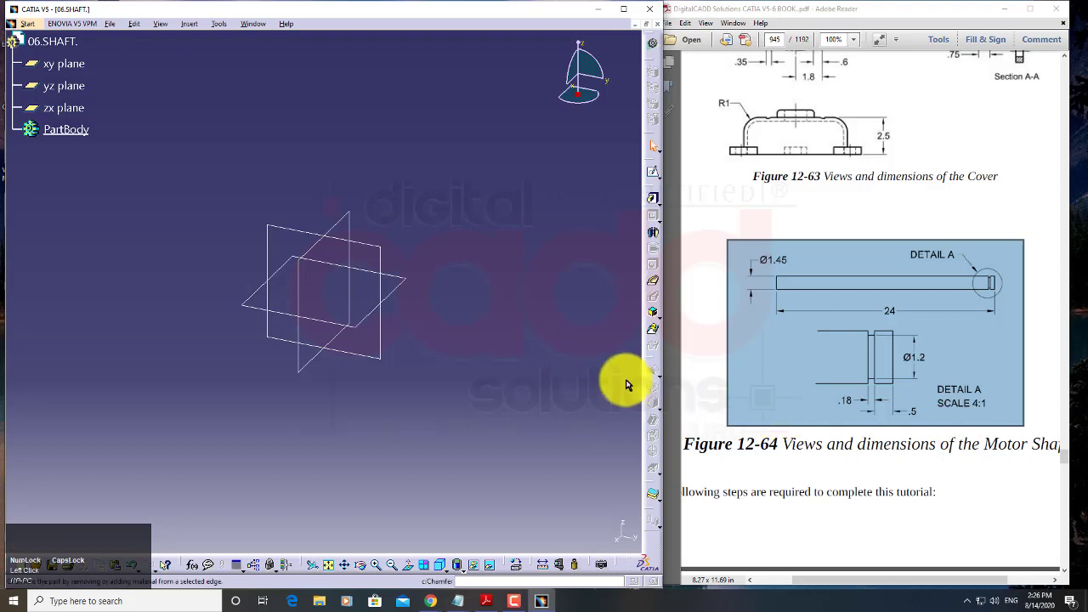
left_click(364, 243)
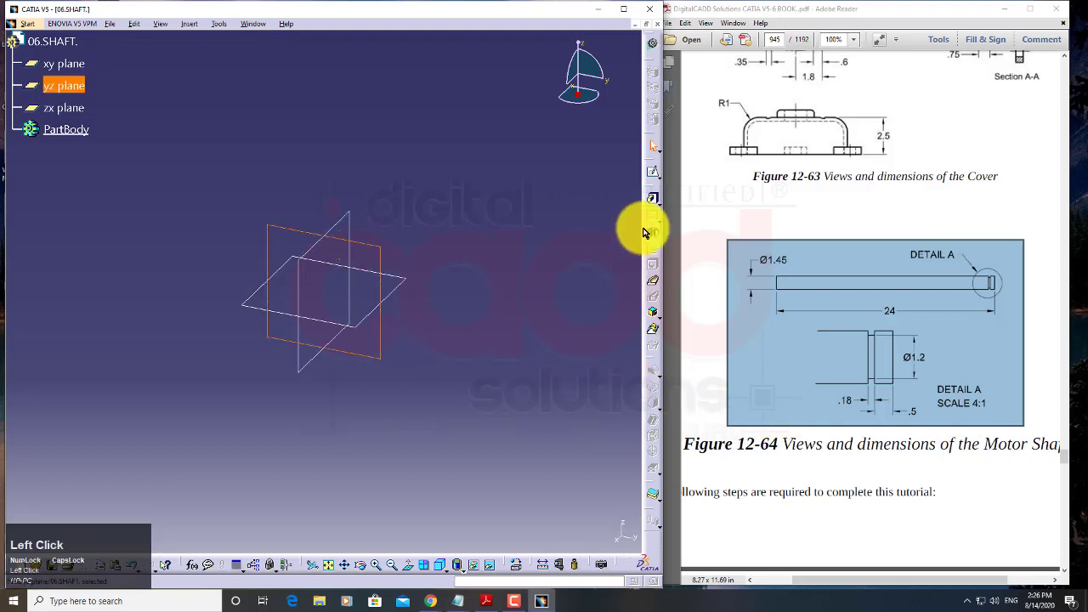
left_click(654, 182)
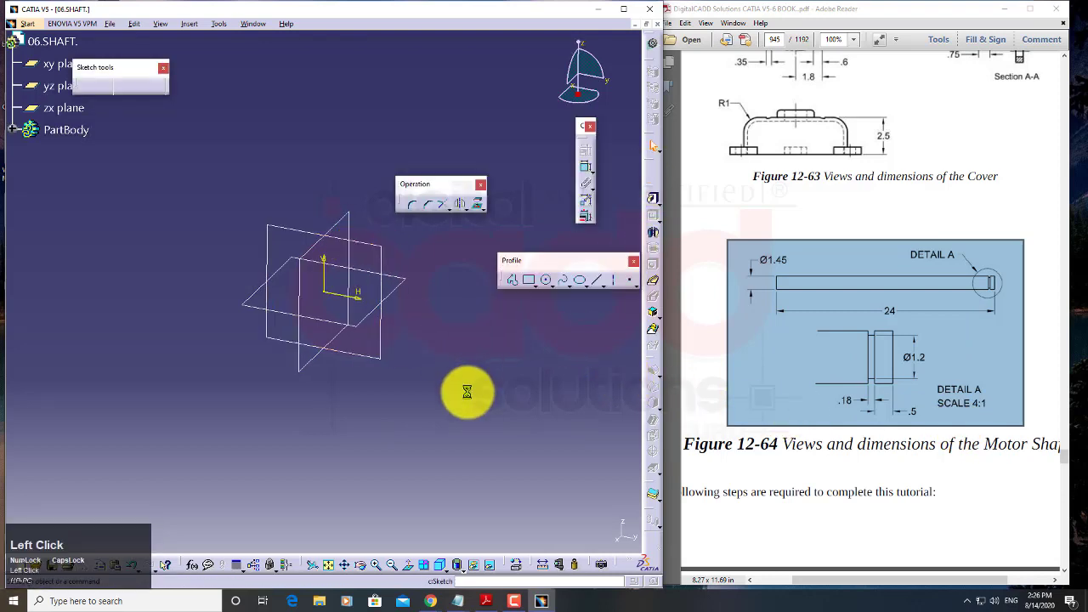
Step: Draw a closed half-profile of the shaft from the origin along the horizontal axis, with a small groove near its far end
mouse_move(482, 383)
middle_mouse_down()
mouse_move(445, 408)
mouse_move(430, 439)
middle_mouse_up()
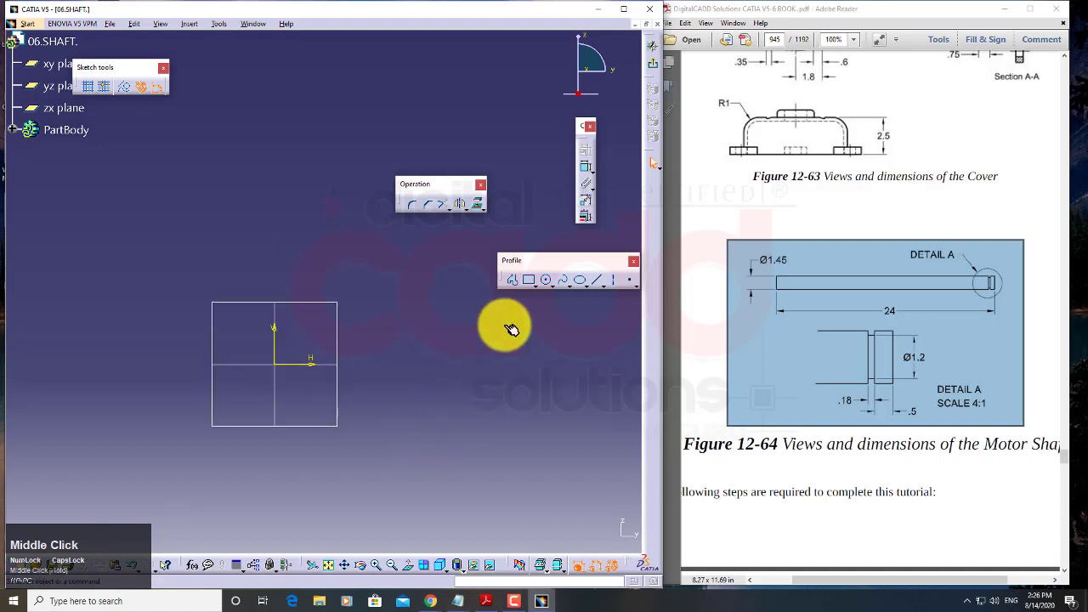
left_click(508, 280)
left_click_drag(530, 260, 415, 87)
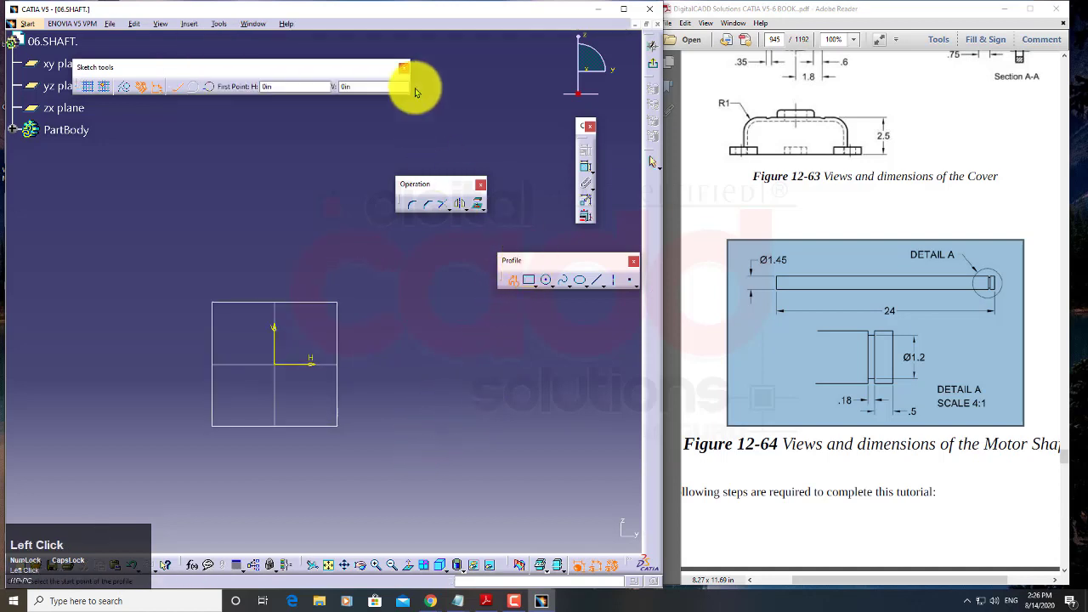
left_click(276, 365)
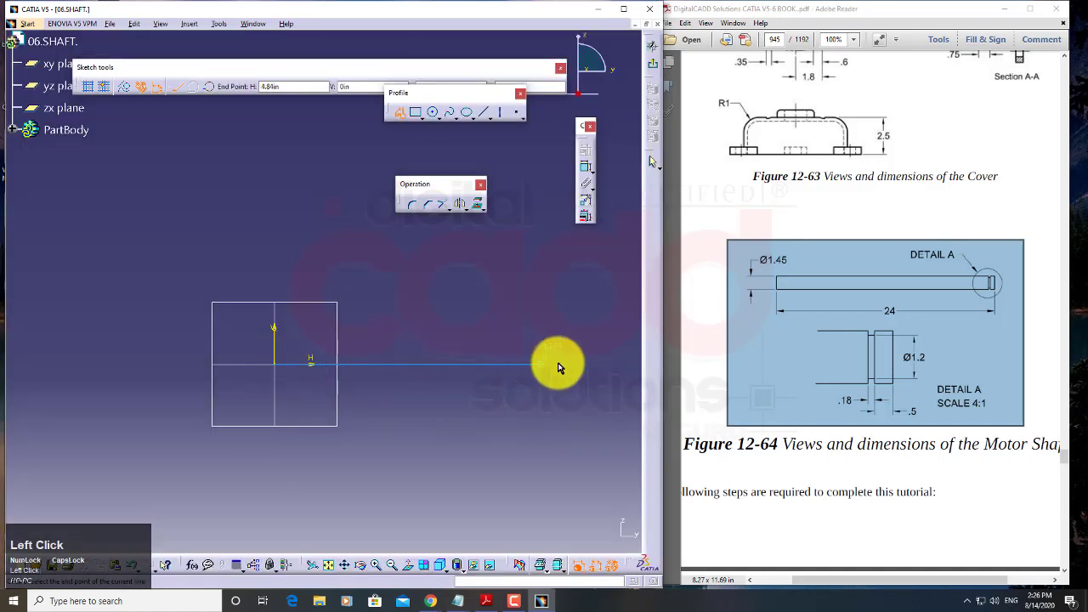
left_click(594, 365)
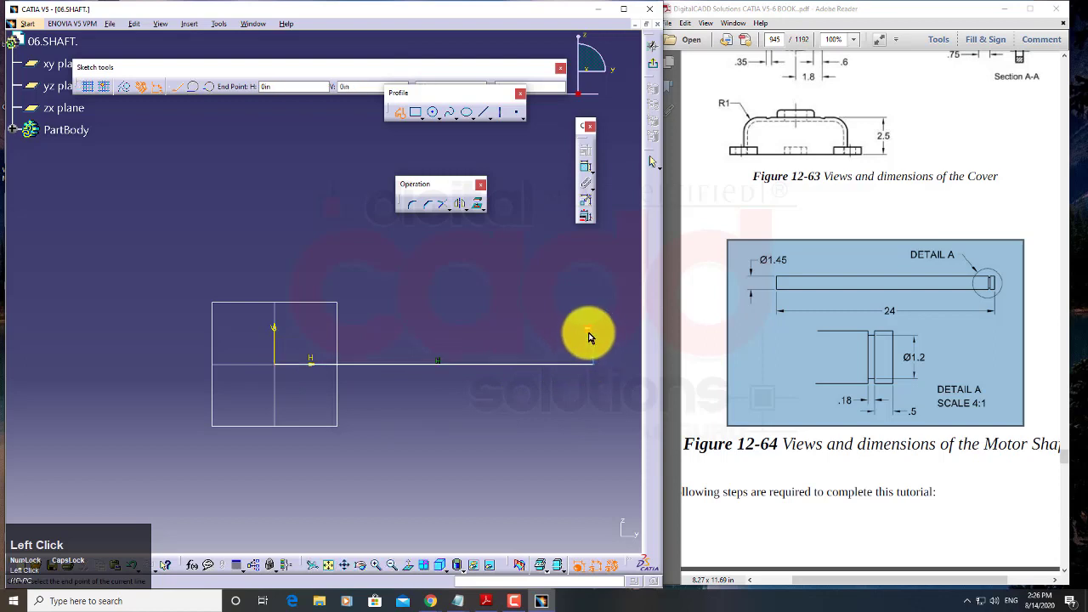
left_click(574, 344)
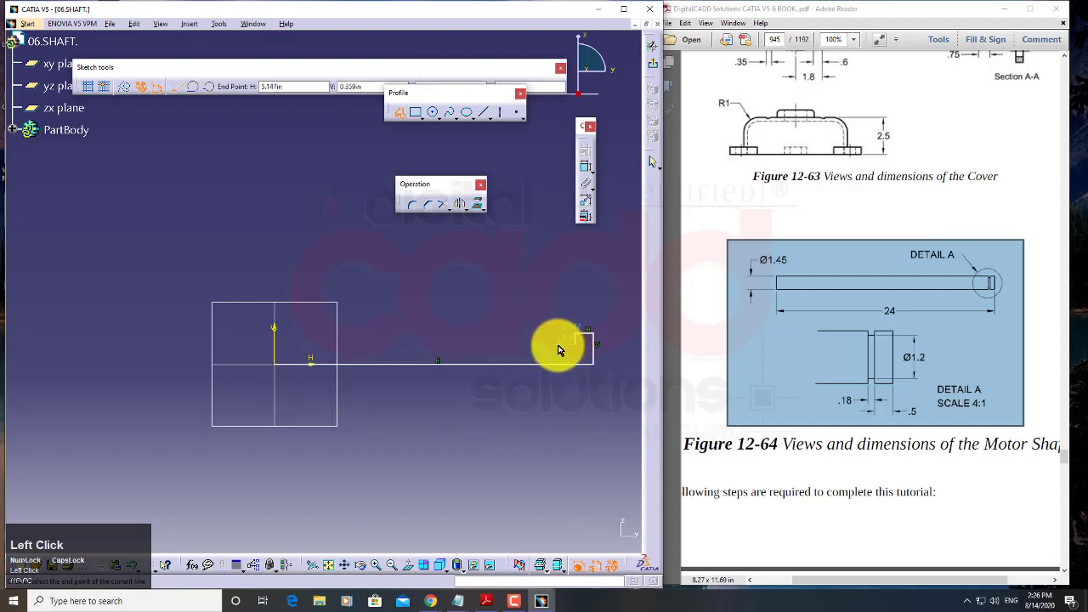
left_click(557, 333)
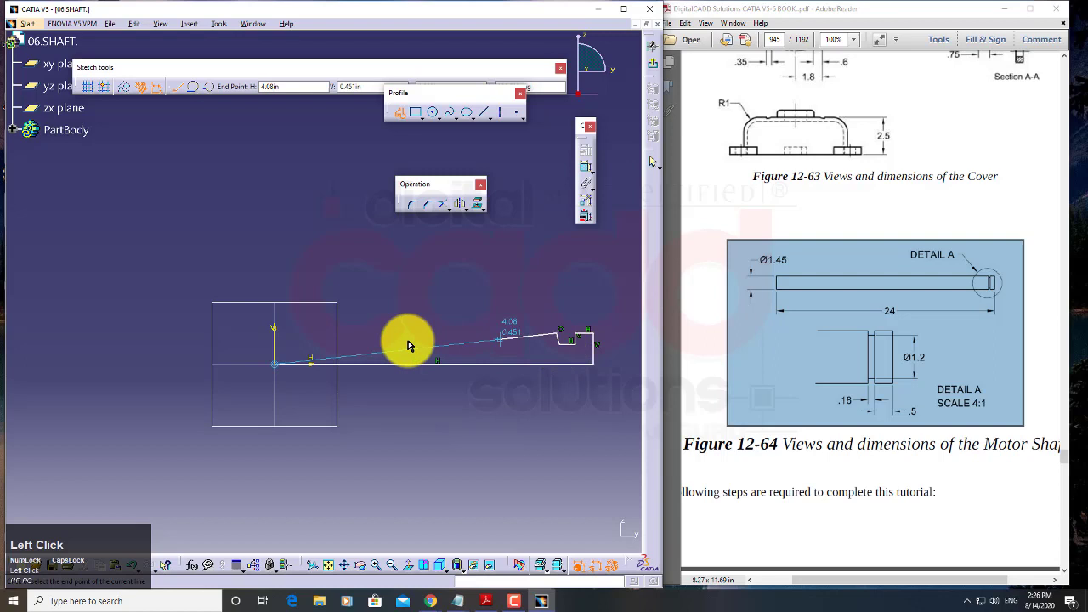
left_click(283, 335)
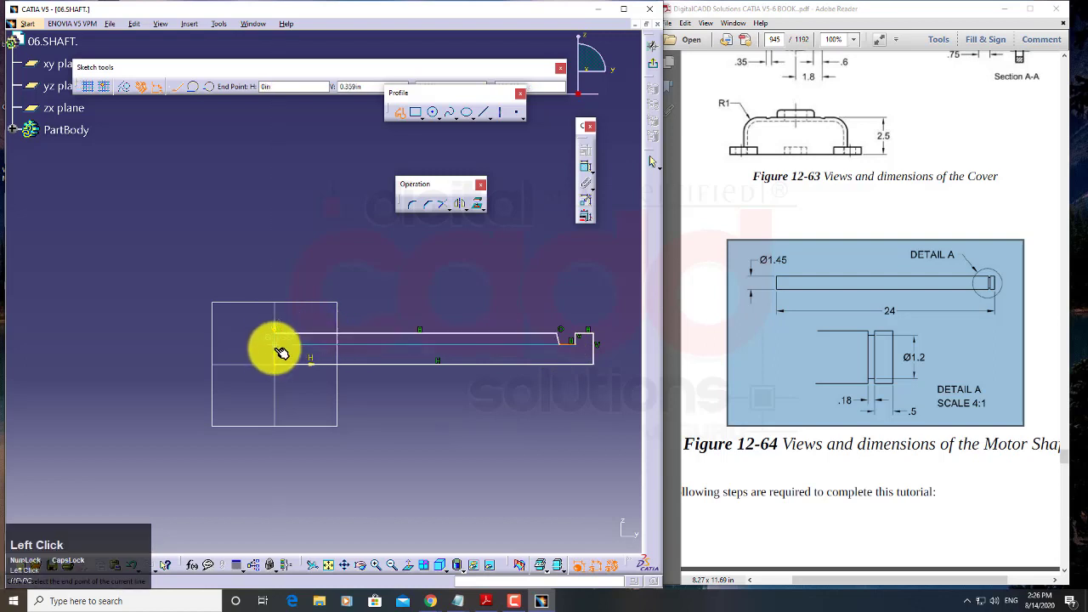
left_click(278, 365)
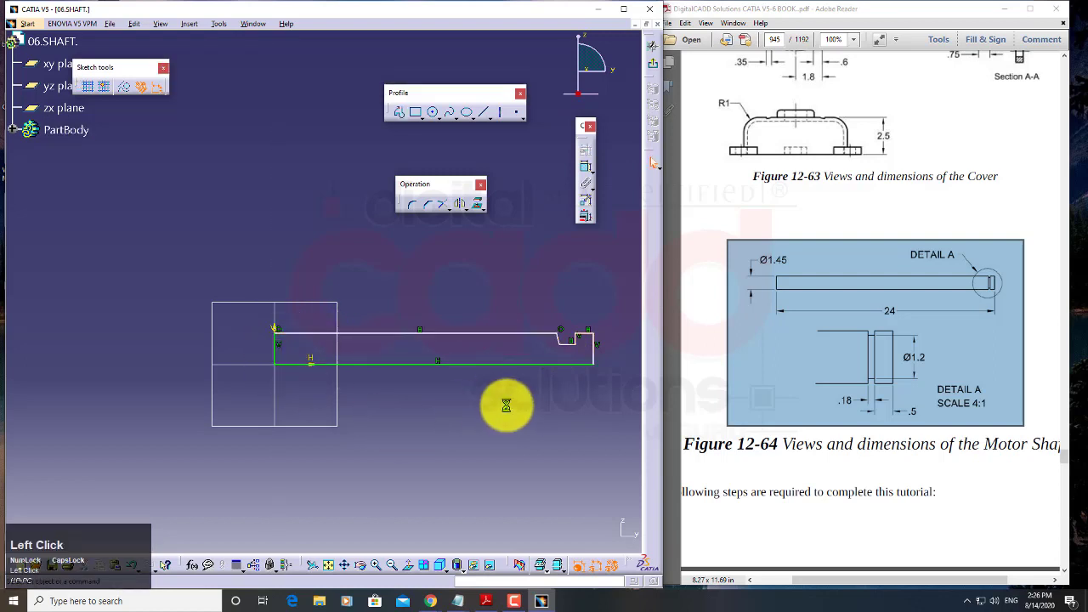
Step: Constrain the slanted side line of the groove to be vertical
mouse_move(505, 405)
middle_mouse_down()
mouse_move(428, 411)
mouse_move(418, 329)
middle_mouse_up()
middle_click_drag(446, 387, 120, 342)
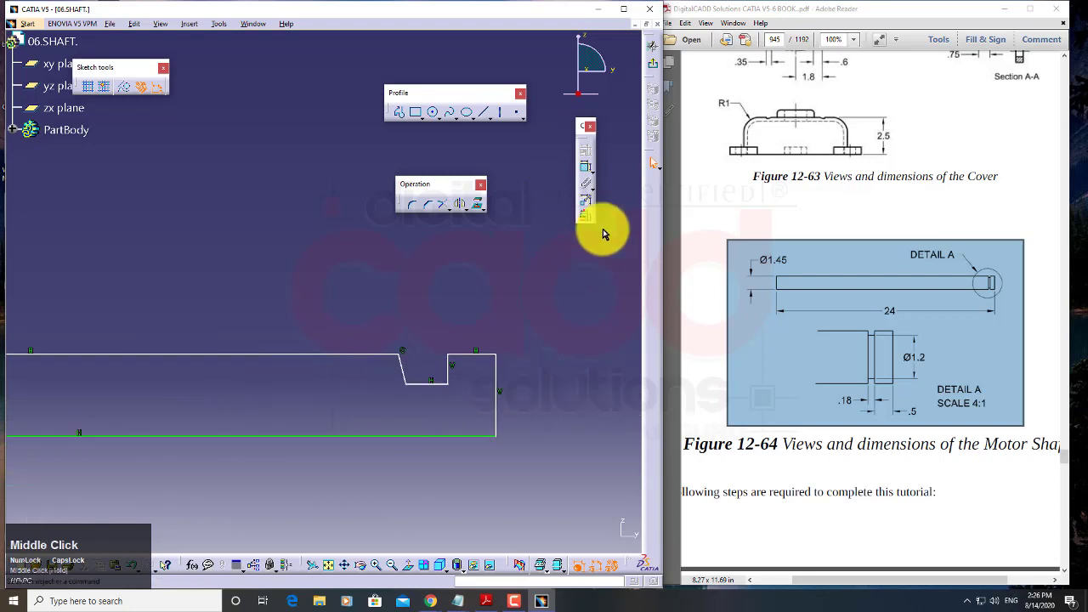
left_click(585, 169)
left_click(406, 372)
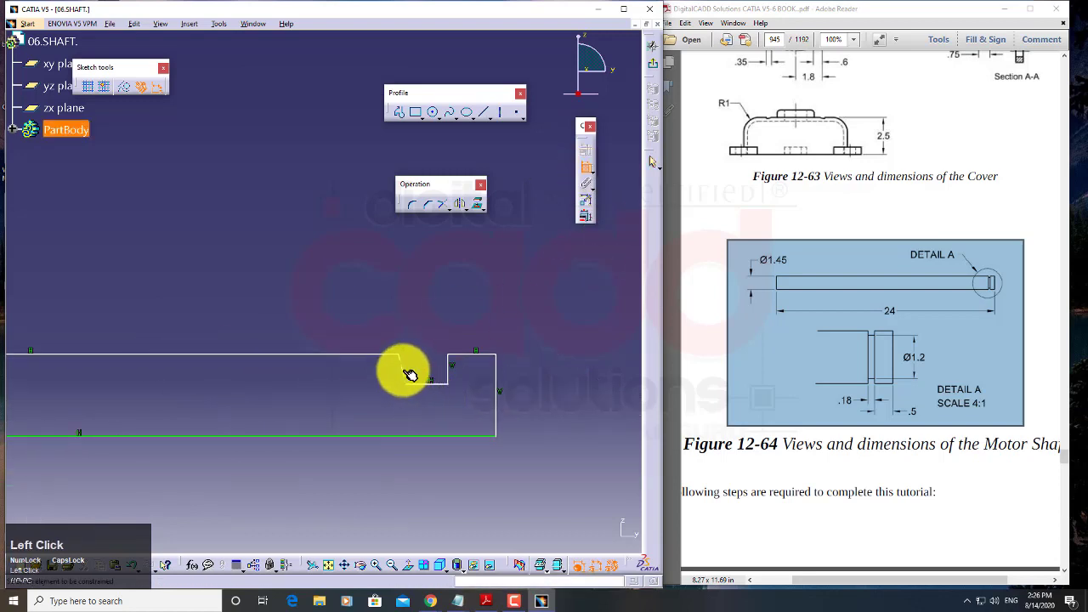
right_click(489, 274)
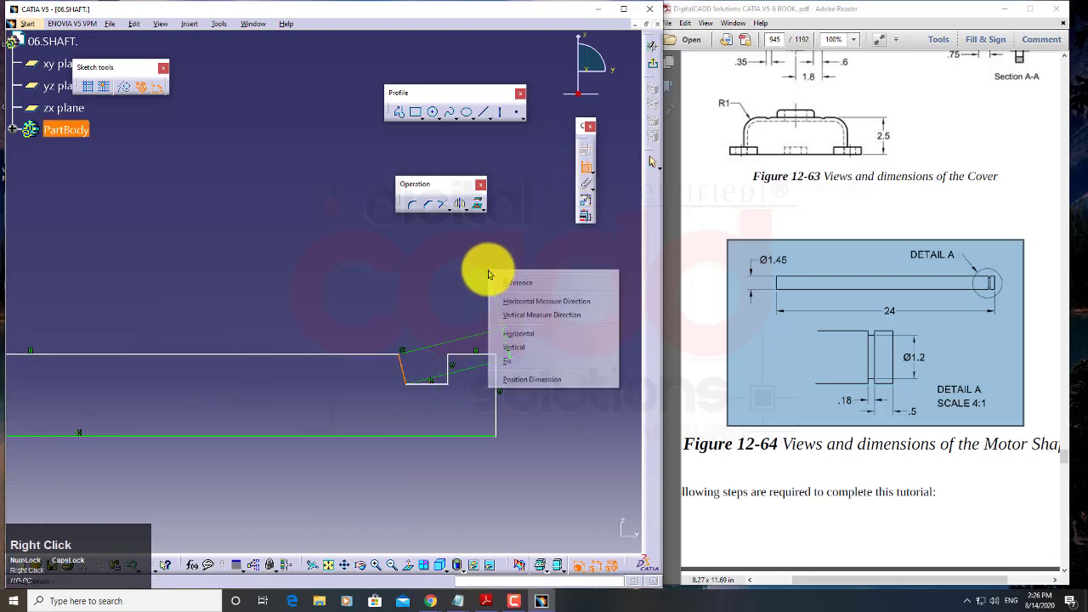
left_click(518, 347)
Step: Dimension the bottom line of the profile and set the overall shaft length to 24 in
mouse_move(437, 436)
middle_mouse_down()
mouse_move(474, 417)
mouse_move(473, 447)
mouse_move(578, 369)
mouse_move(505, 345)
middle_mouse_up()
right_click(473, 417)
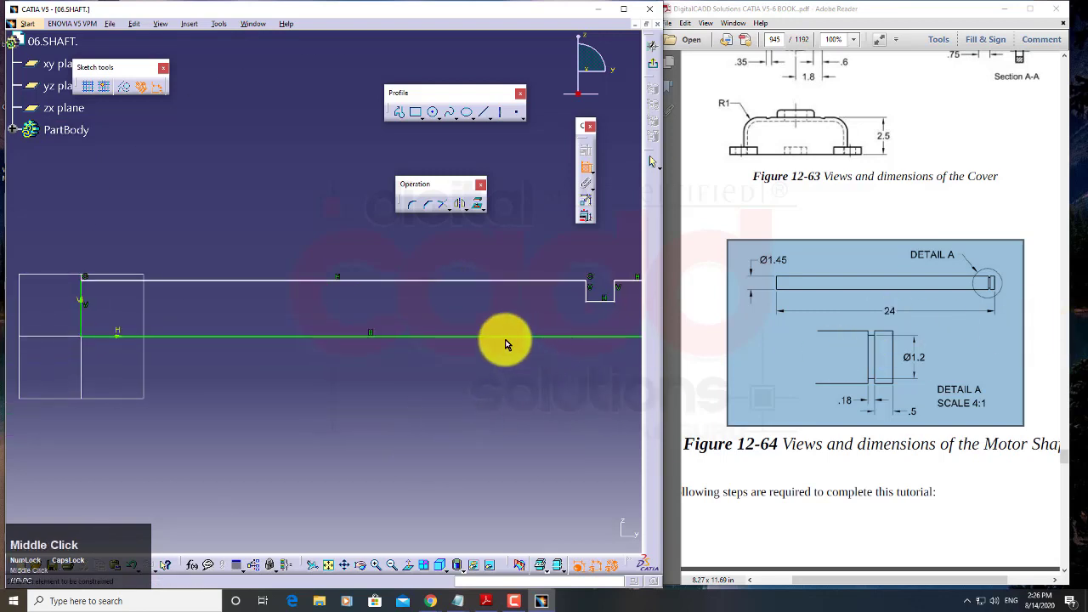
left_click(508, 340)
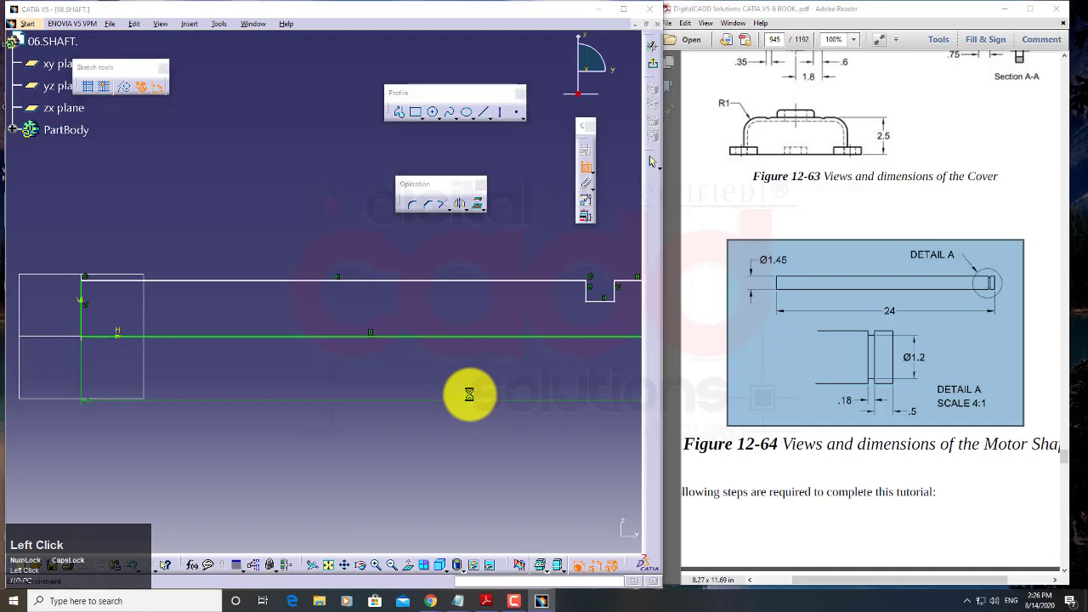
double_click(472, 400)
type("24in")
key("Return")
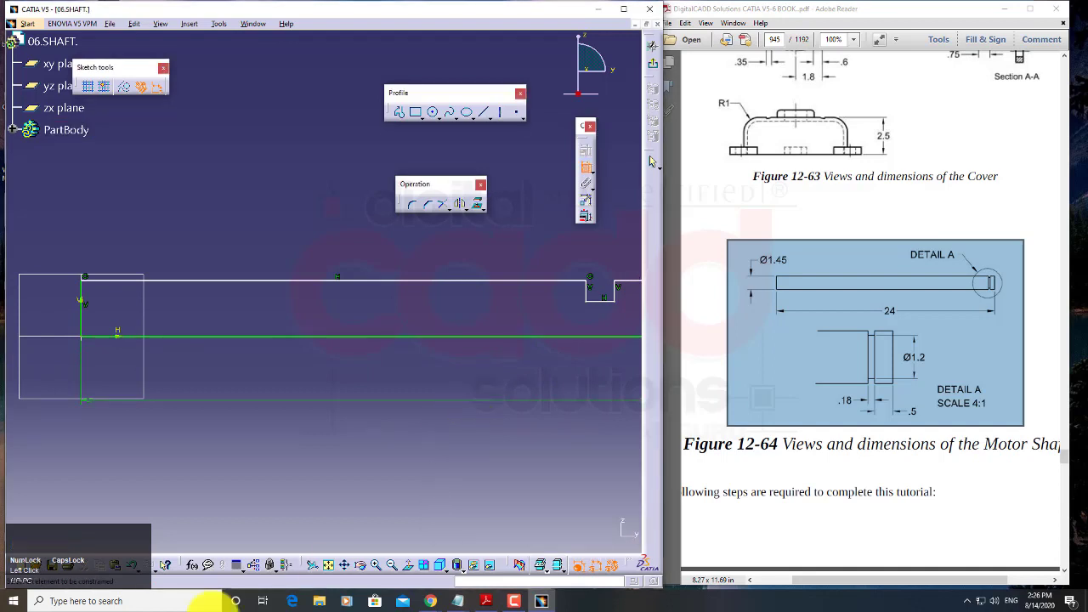
Step: Dimension the short top line between the groove and the shaft end and set it to 0.5 in
mouse_move(461, 421)
middle_mouse_down()
mouse_move(162, 408)
mouse_move(121, 432)
middle_mouse_up()
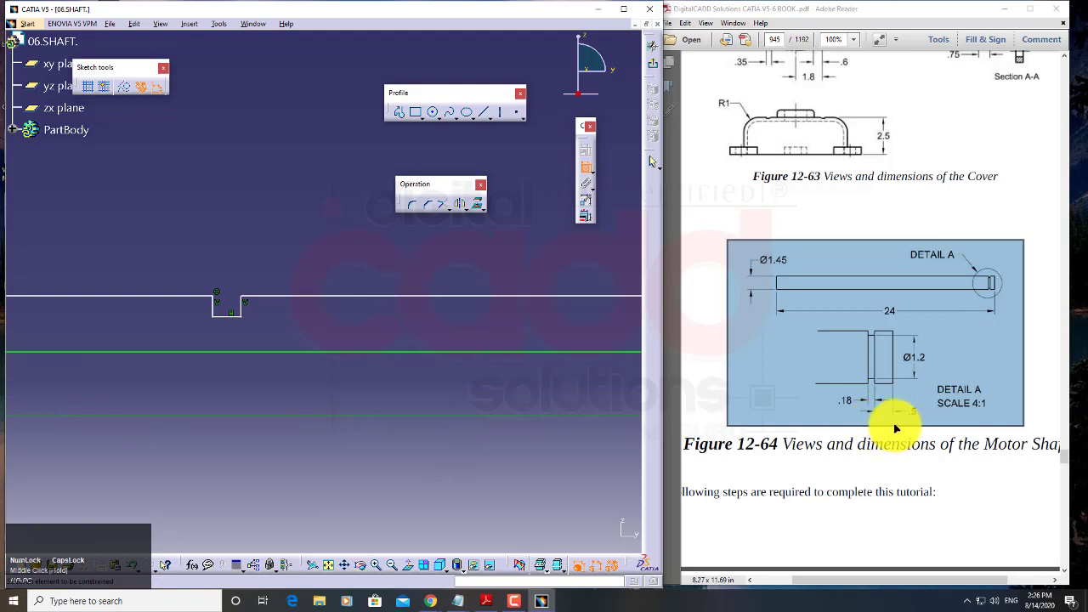
left_click(569, 297)
left_click(563, 275)
double_click(567, 275)
type("0.5in")
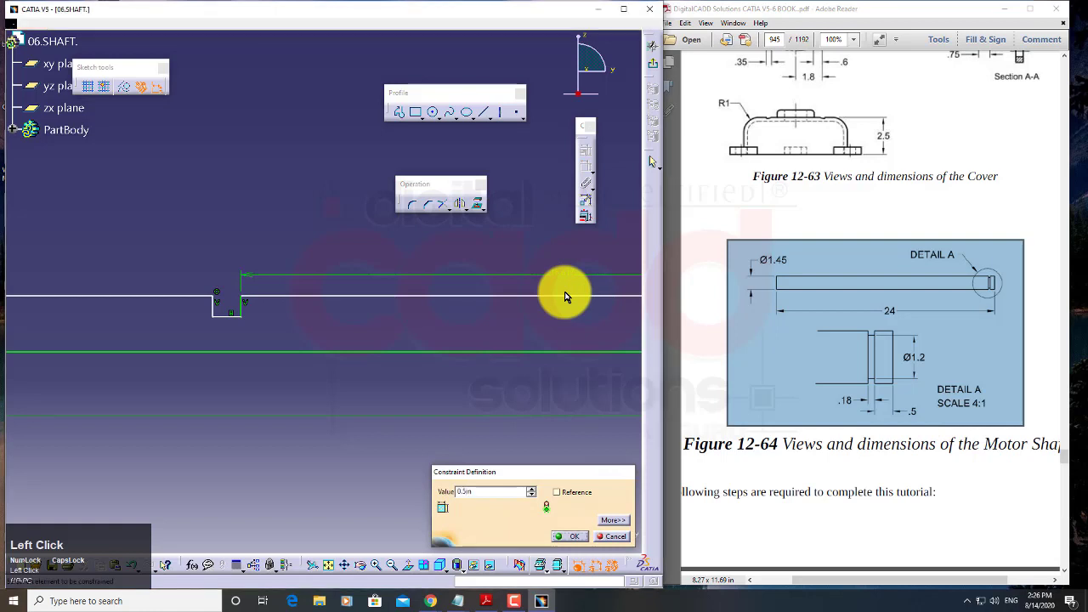
key("Return")
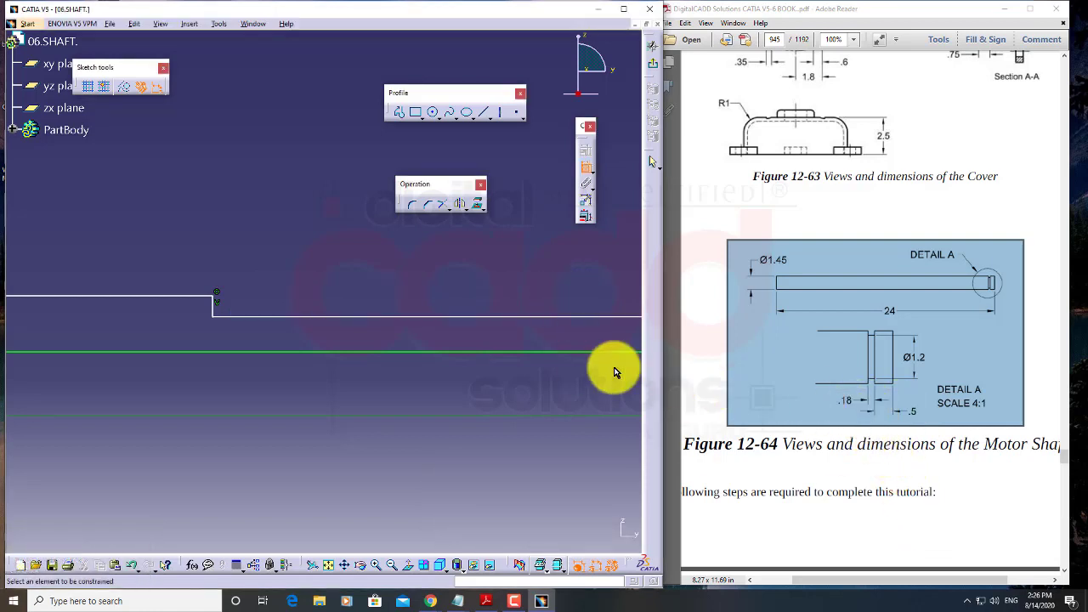
Step: Dimension the groove's bottom line and set the groove width to 0.18 in
left_click(563, 317)
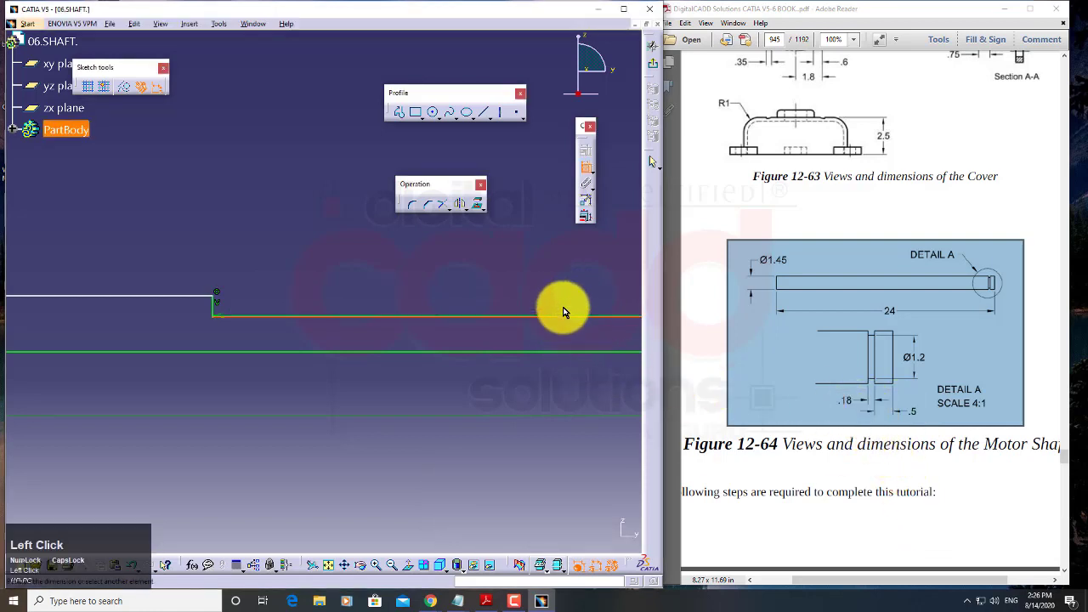
double_click(564, 256)
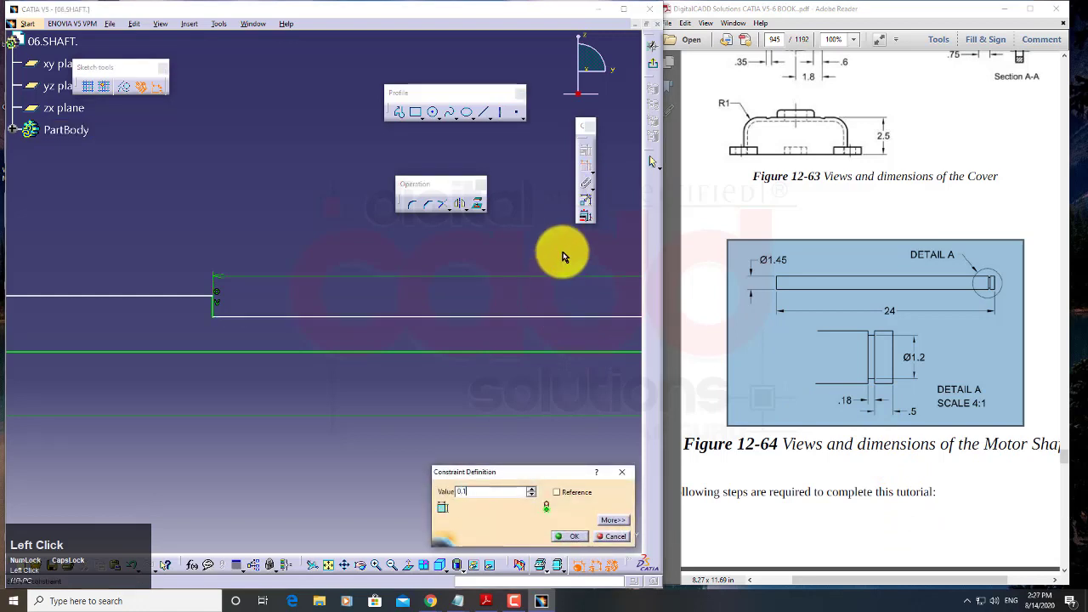
key("Return")
Step: Dimension the groove bottom from the shaft's centre line and set the distance to 0.6 in
mouse_move(584, 337)
middle_mouse_down()
mouse_move(281, 317)
mouse_move(327, 333)
mouse_move(286, 250)
mouse_move(311, 384)
mouse_move(328, 369)
mouse_move(335, 292)
mouse_move(408, 393)
mouse_move(890, 357)
middle_mouse_up()
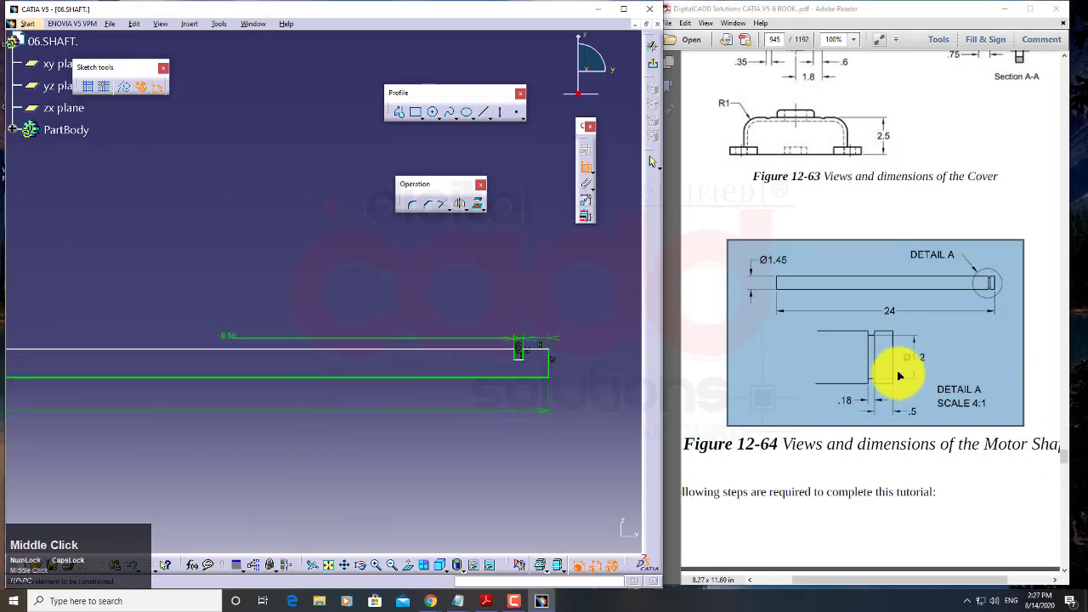
mouse_move(614, 405)
middle_mouse_down()
mouse_move(476, 372)
mouse_move(468, 312)
mouse_move(481, 320)
middle_mouse_up()
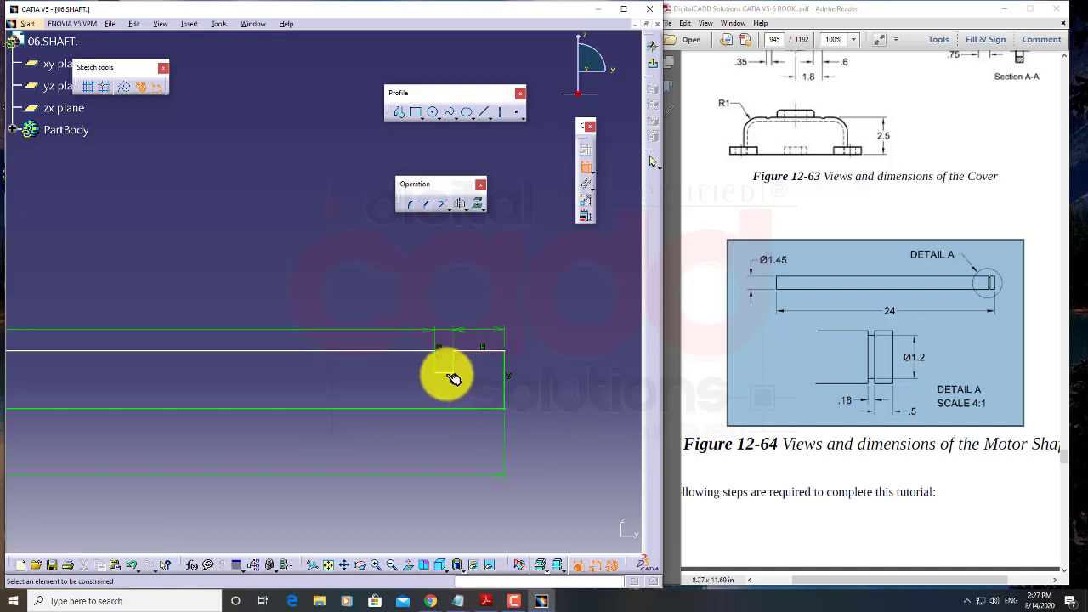
left_click(443, 408)
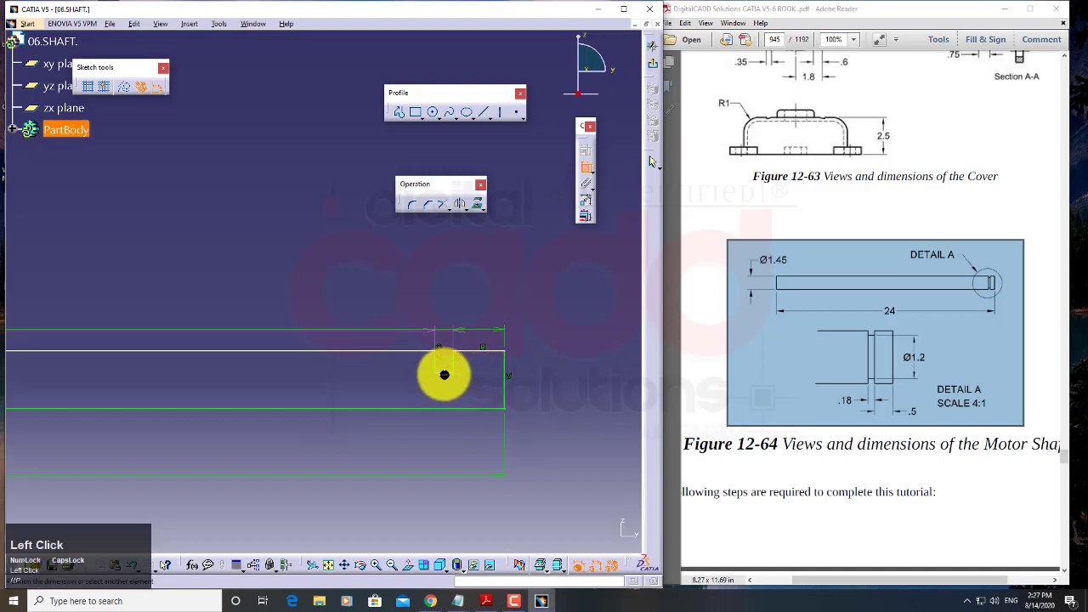
double_click(541, 402)
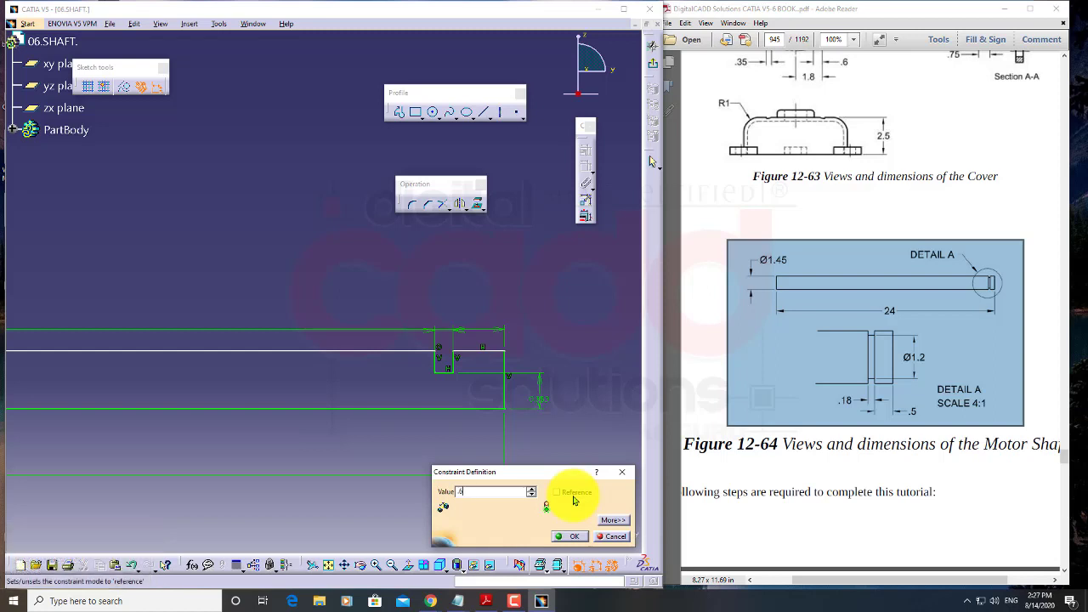
key("Return")
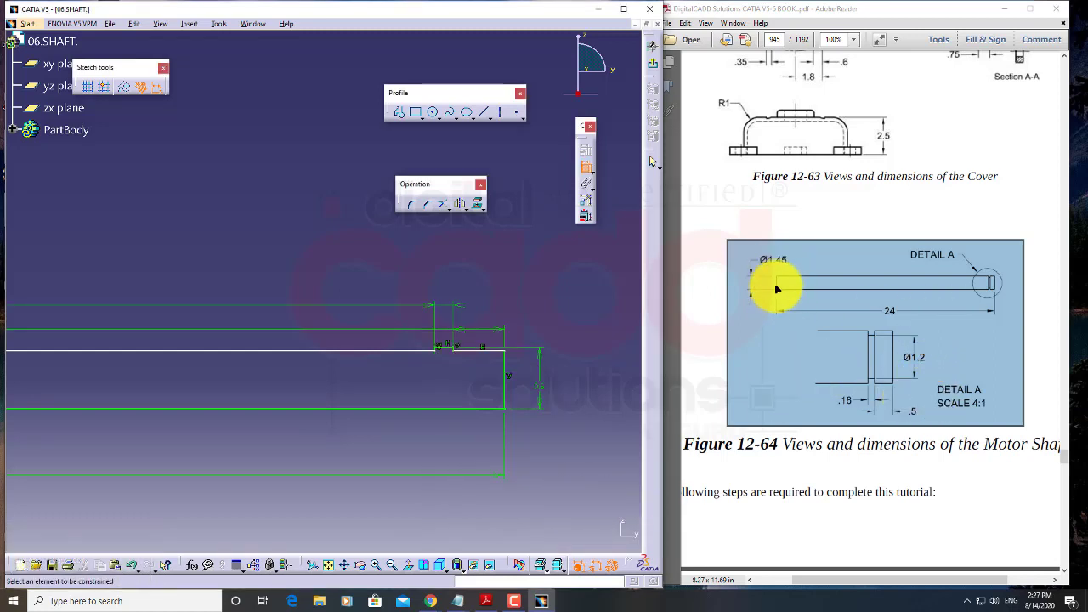
Step: Dimension the profile's top line from the shaft's centre line and set the distance to 1.45/2 in
left_click(466, 411)
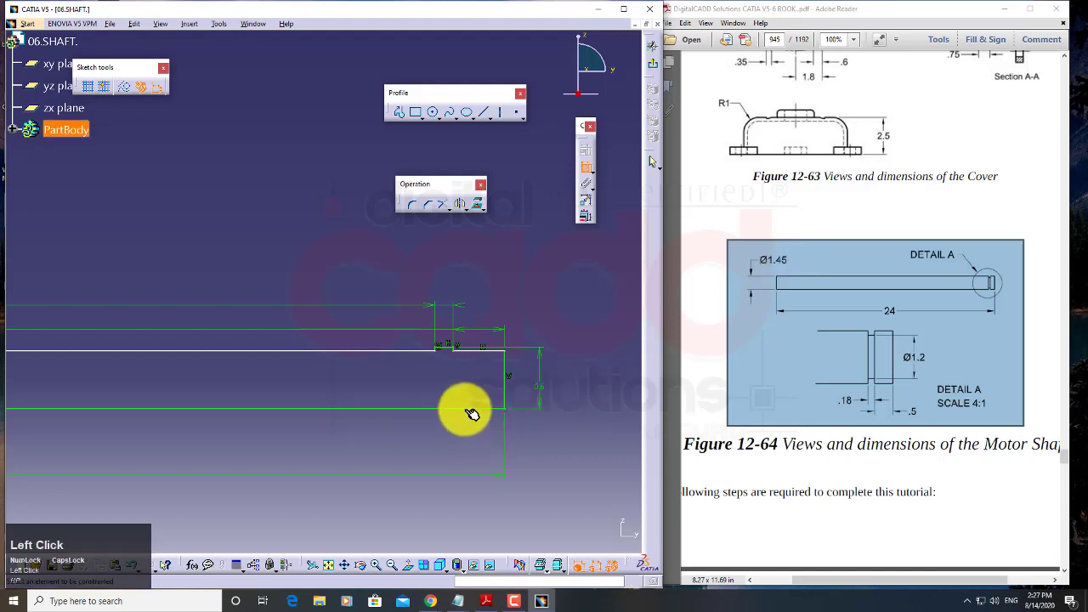
left_click(549, 380)
double_click(585, 384)
type("1")
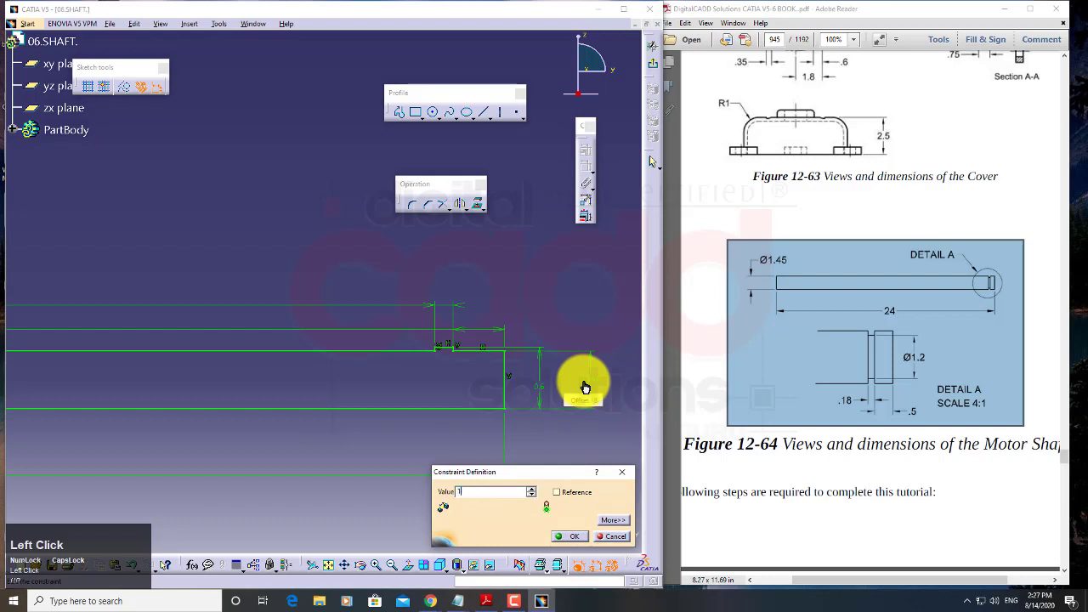
type(".456/")
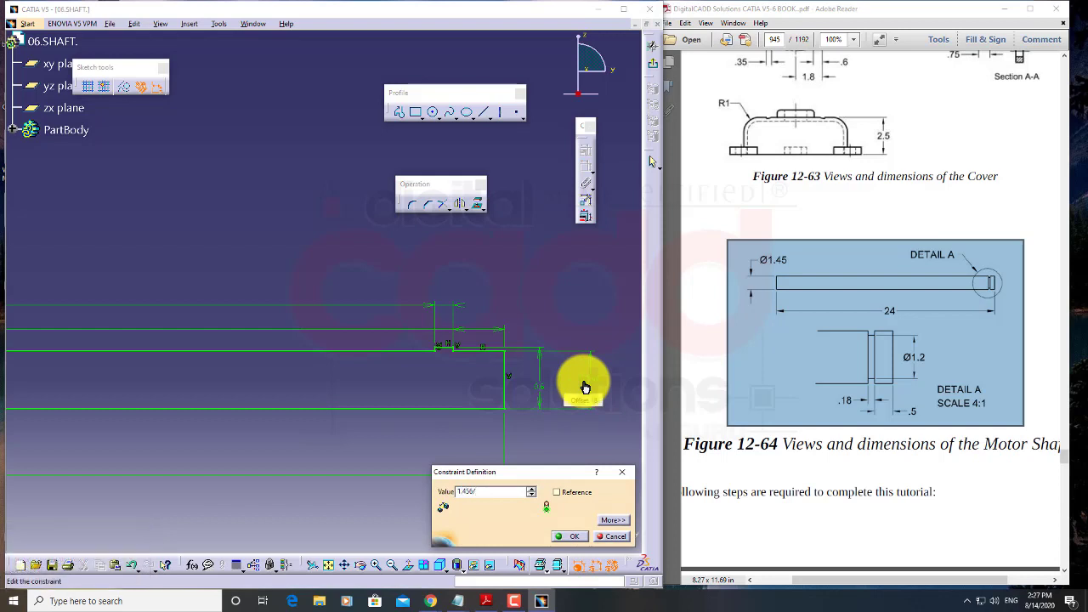
key("BackSpace")
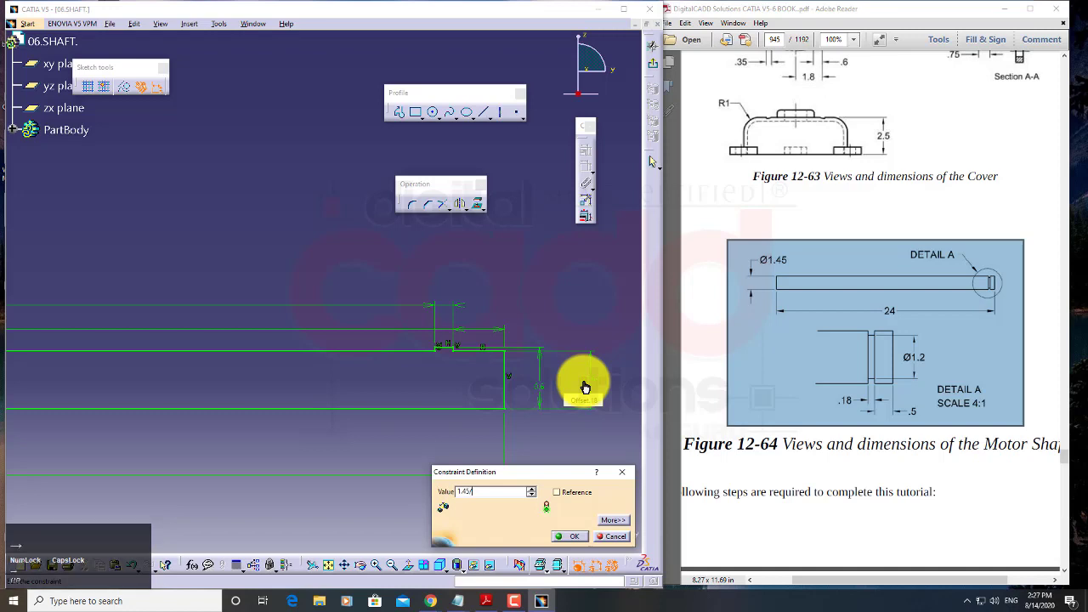
key("Return")
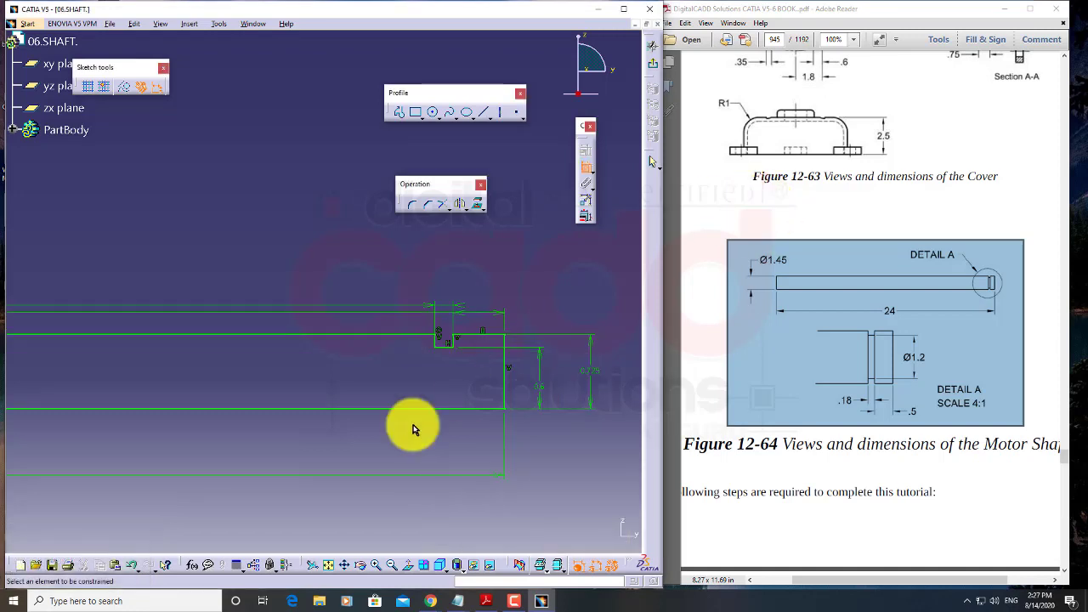
Step: Exit the sketch and revolve the half-profile 360 degrees about its long bottom line with the Shaft command
right_click(401, 392)
mouse_move(391, 423)
middle_mouse_down()
mouse_move(401, 393)
mouse_move(404, 465)
middle_mouse_up()
middle_click_drag(353, 395, 408, 398)
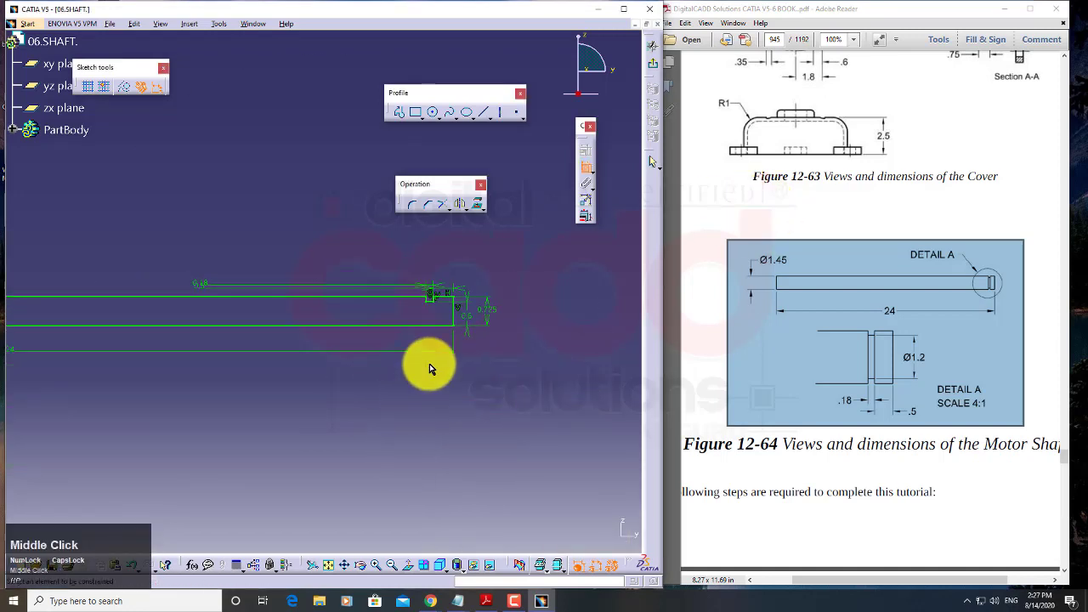
left_click(653, 66)
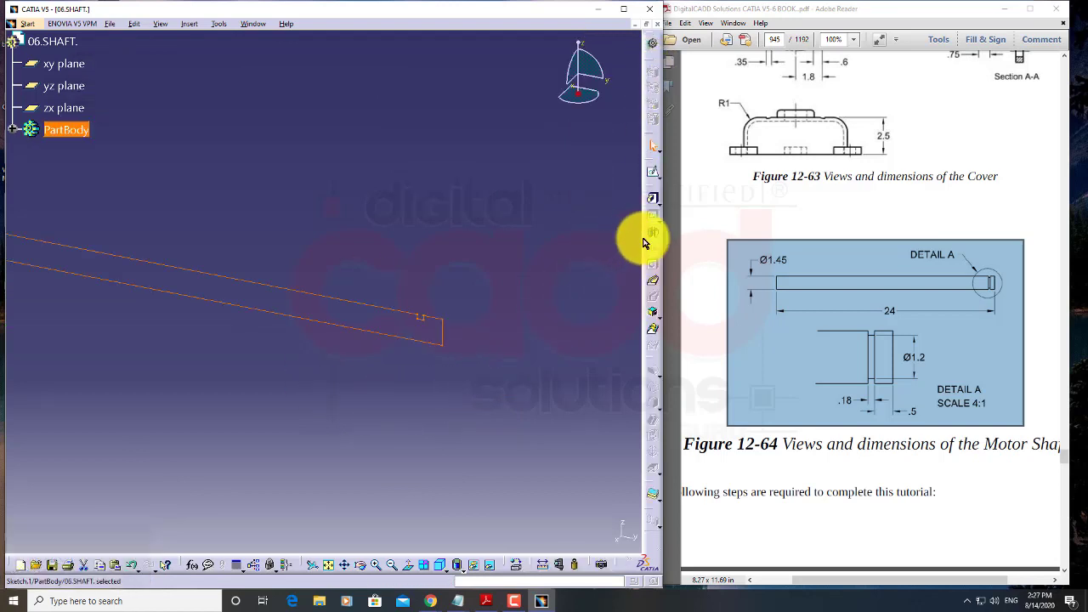
left_click(652, 233)
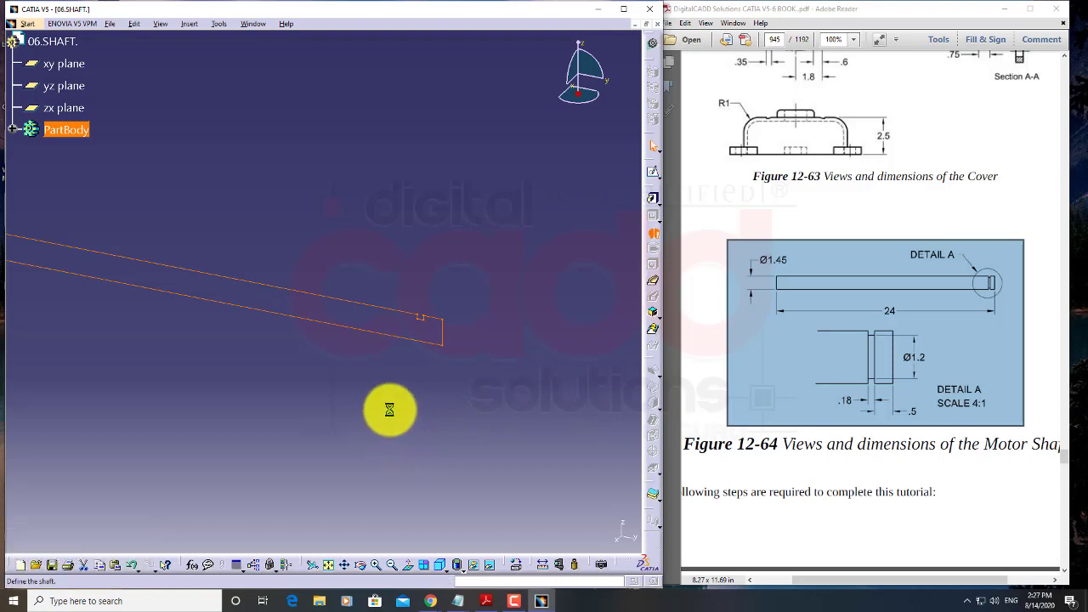
left_click(391, 337)
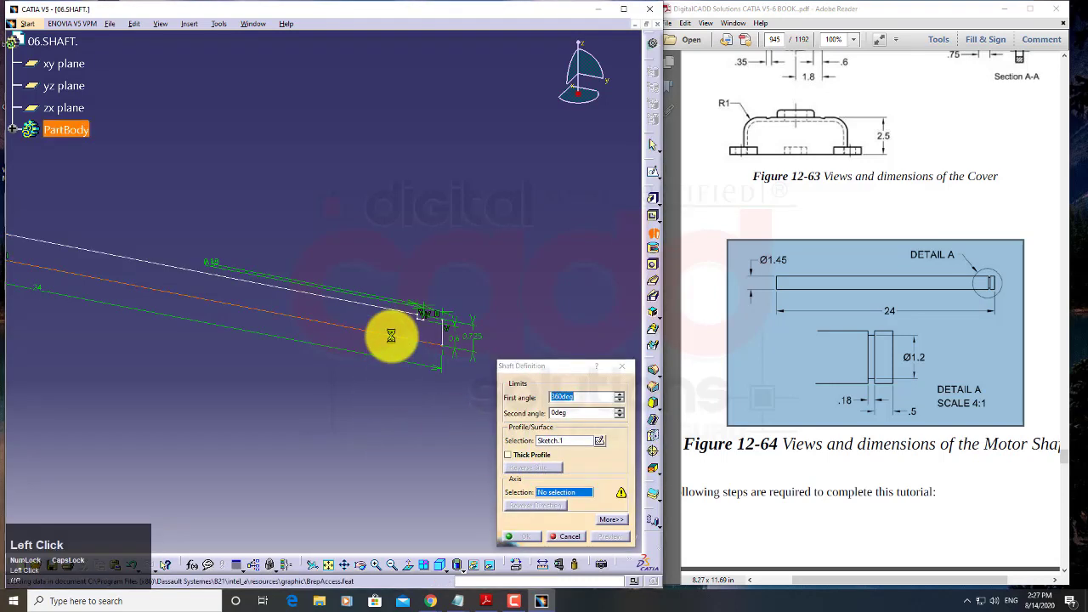
left_click(519, 536)
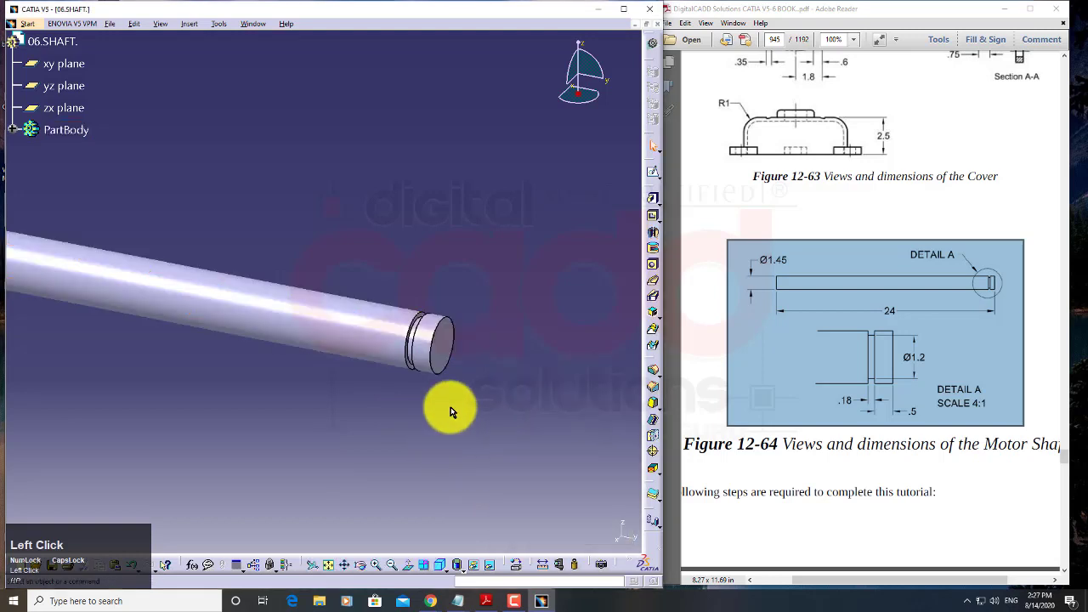
Step: Save the shaft part as 07.SHAFT in the BLOWER ASSEMBLY folder
right_click(543, 369)
middle_click_drag(451, 408, 523, 512)
middle_click_drag(364, 378, 462, 379)
right_click(465, 414)
left_click(110, 23)
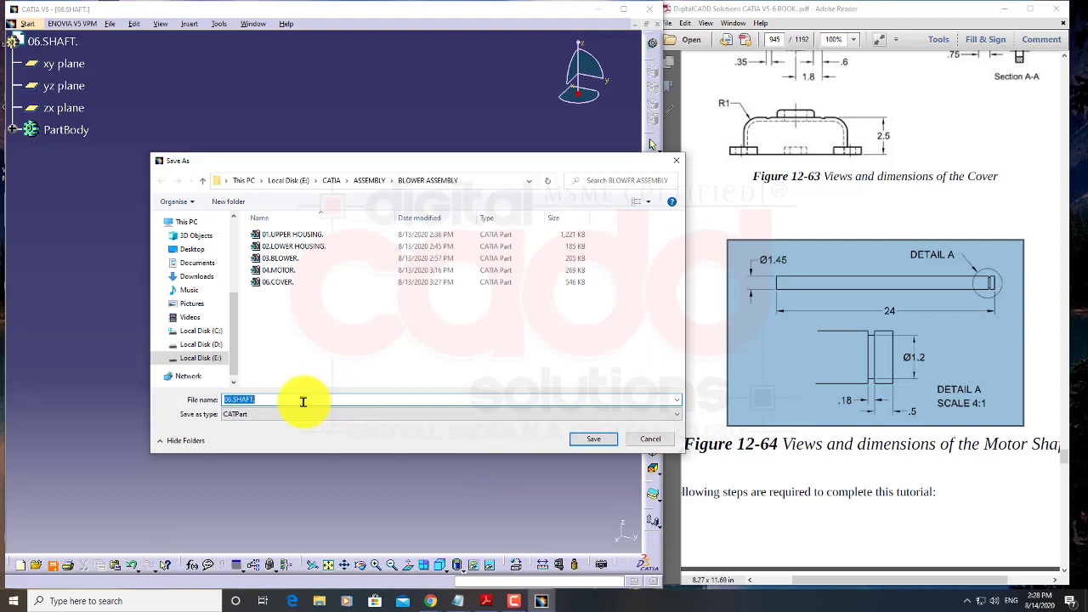
left_click(274, 400)
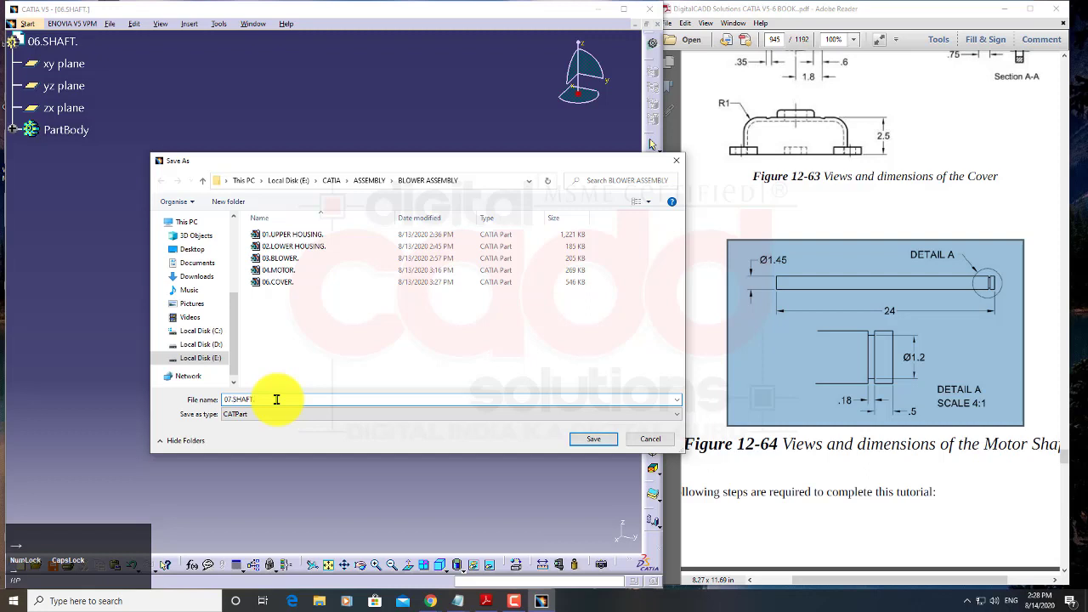
left_click(586, 438)
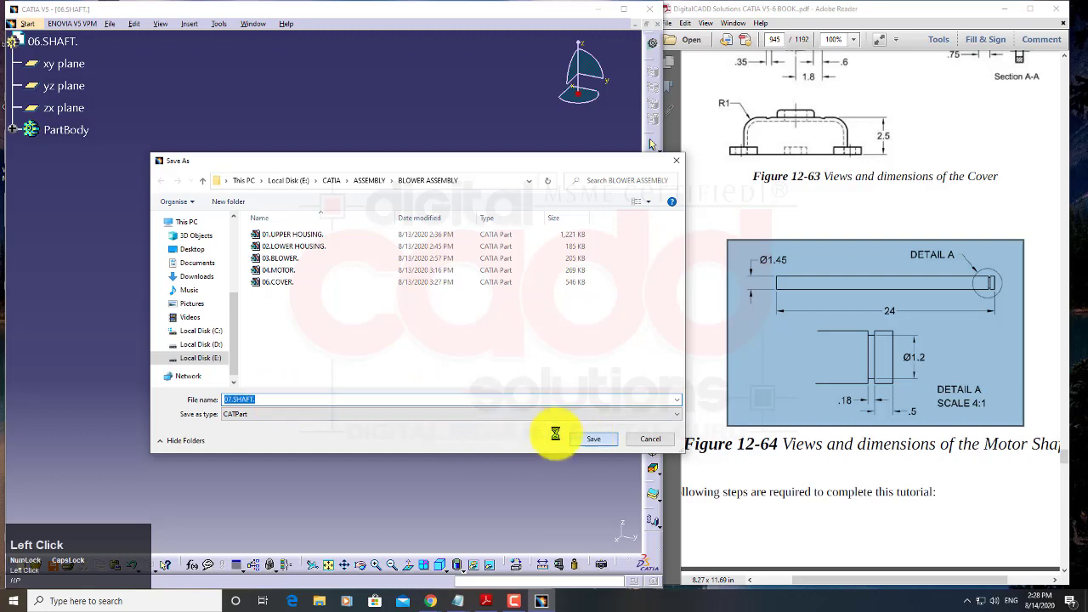
Step: Set the shaft to the isometric view, save the part again and close it
middle_click(429, 374)
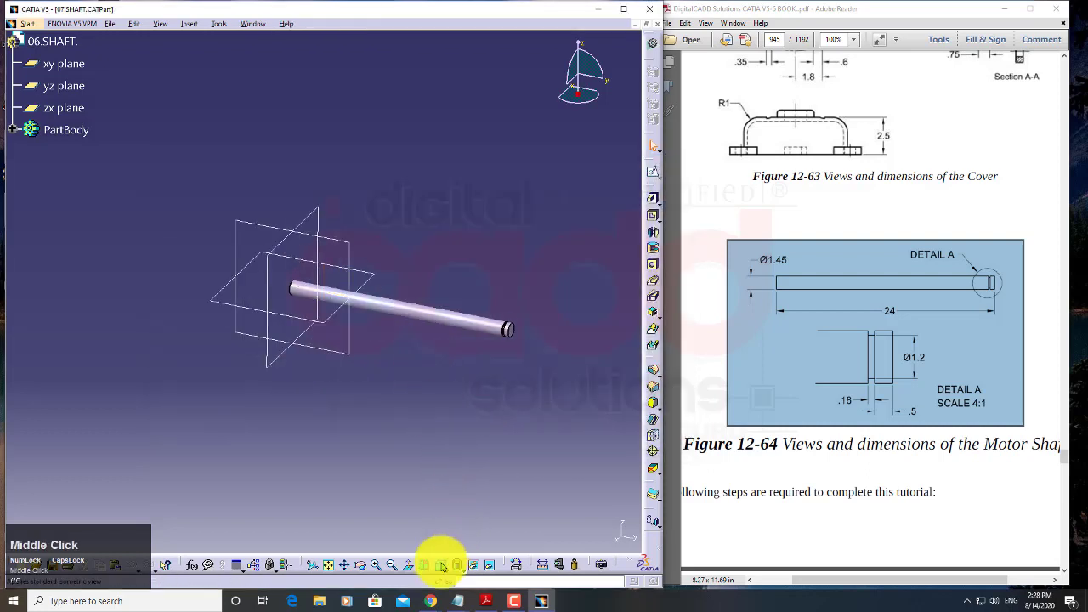
left_click(442, 566)
middle_click_drag(482, 396, 413, 376)
right_click(428, 384)
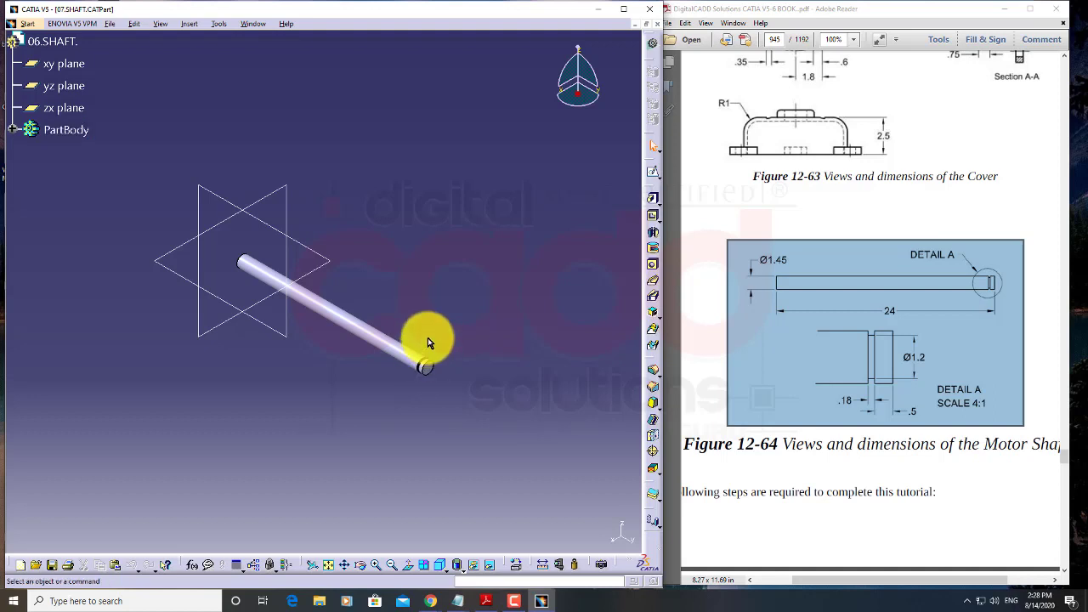
key("ctrl+s")
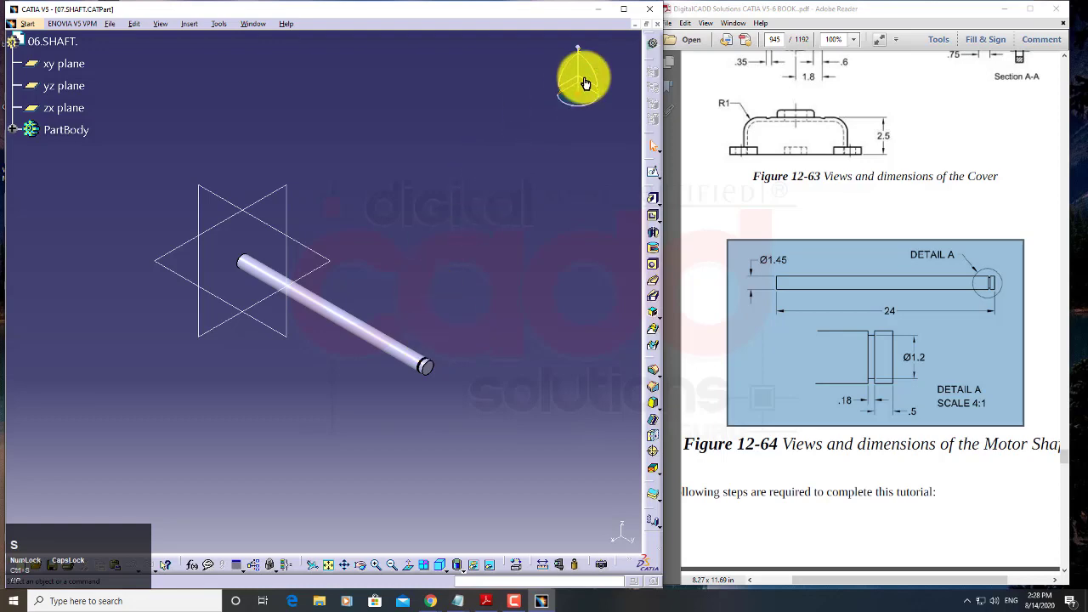
left_click(654, 25)
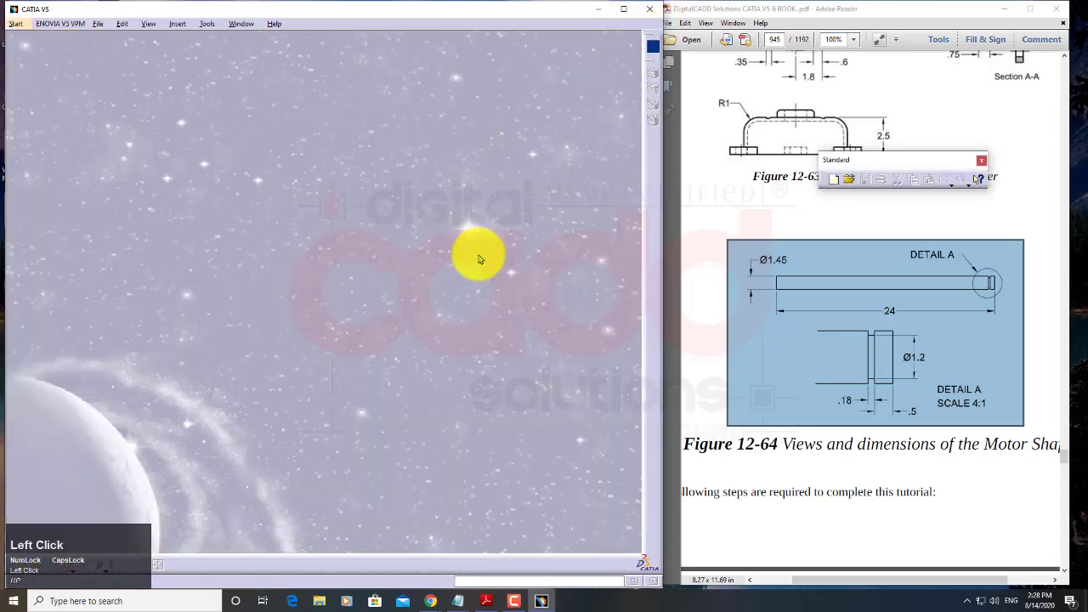
Step: Close the floating Standard toolbar and bring up Figure 12-58, the exploded view of the Blower assembly, in the reference PDF
scroll(935, 408, "down", 3)
scroll(923, 442, "up", 12)
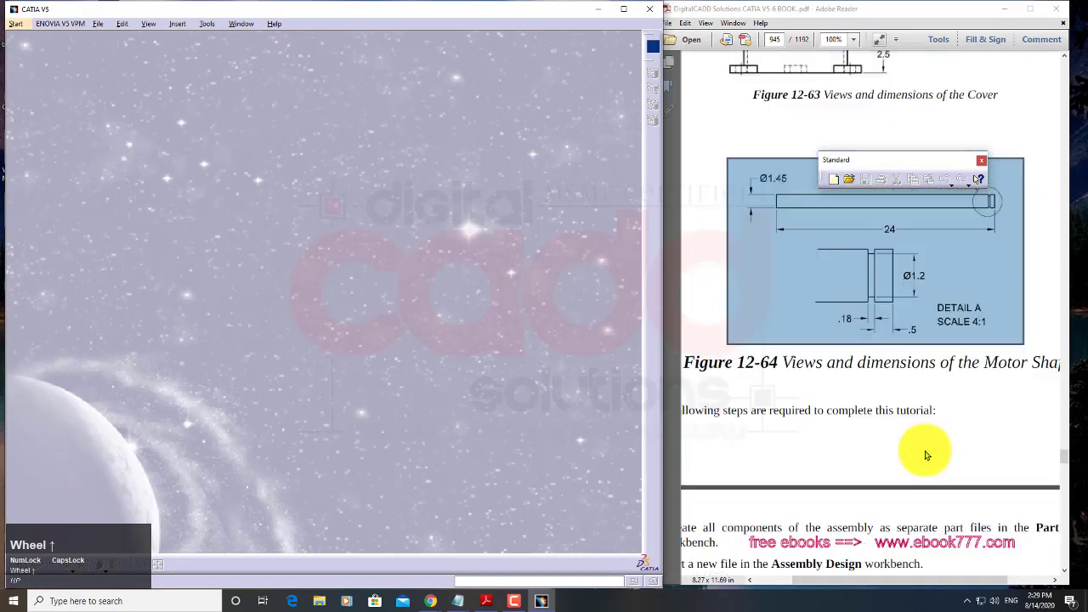
scroll(957, 443, "up", 15)
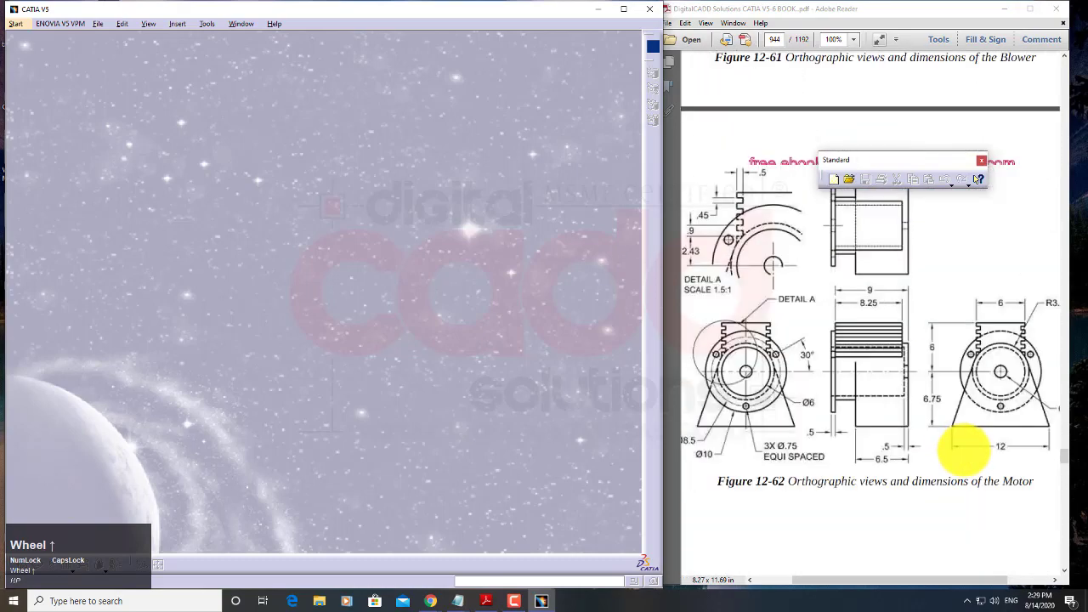
scroll(967, 456, "up", 10)
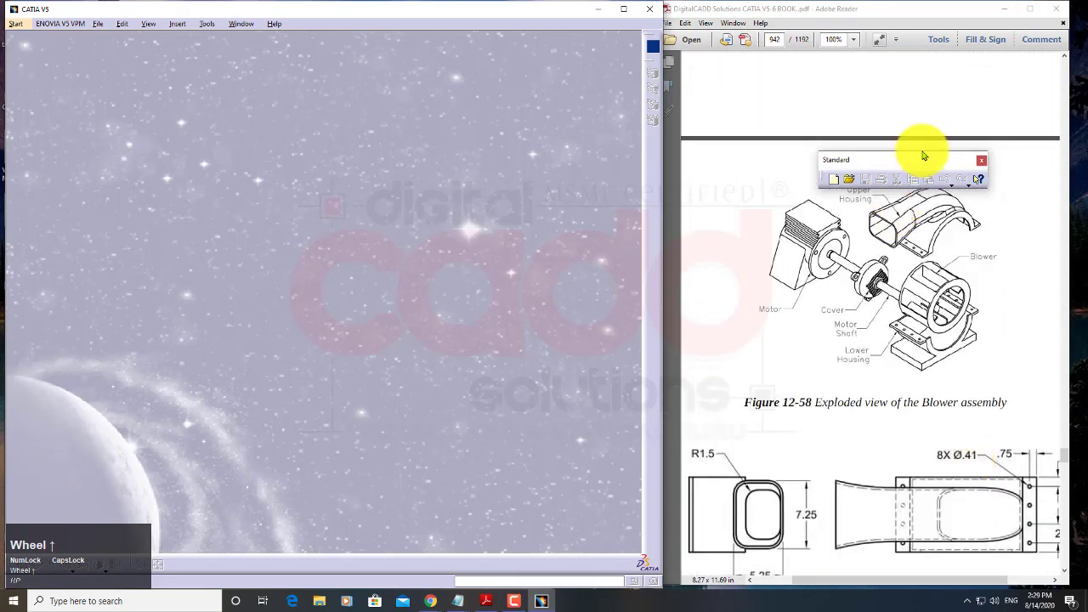
left_click(982, 160)
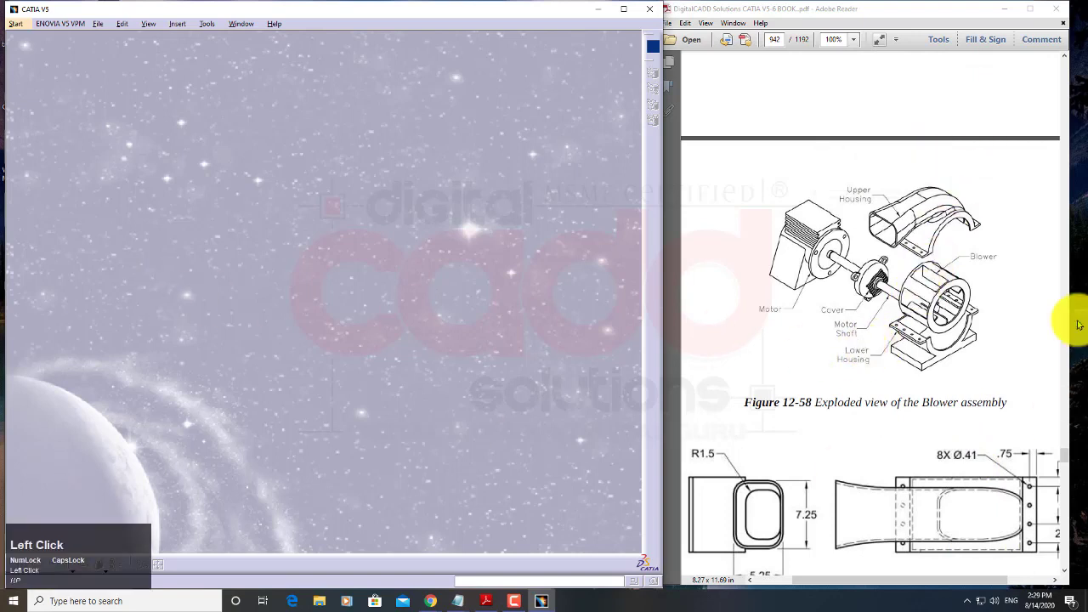
left_click(899, 255)
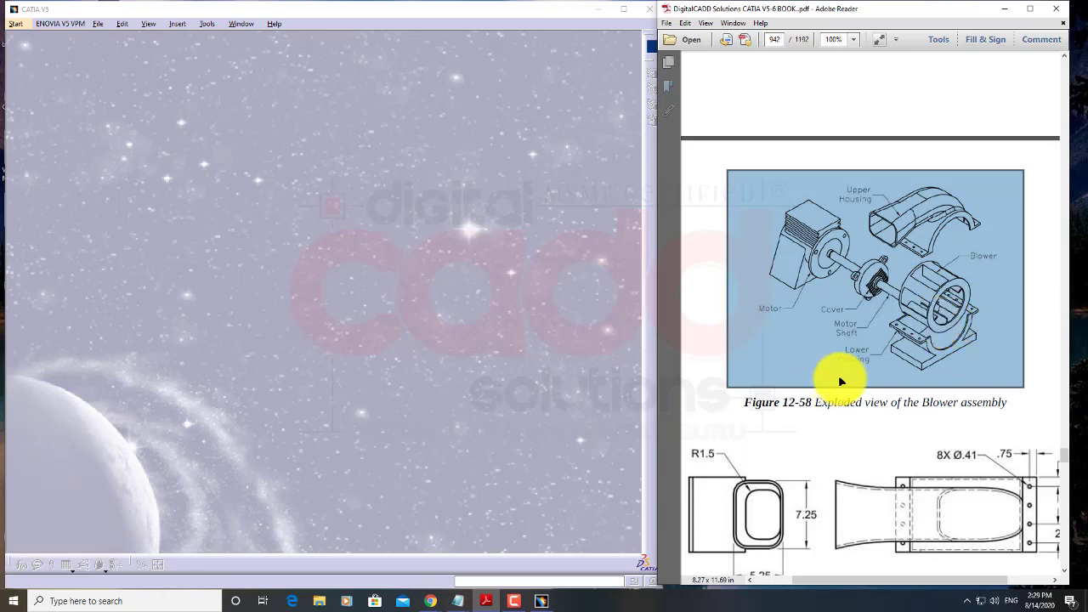
Step: Start a new product in the Assembly Design workbench
left_click(454, 348)
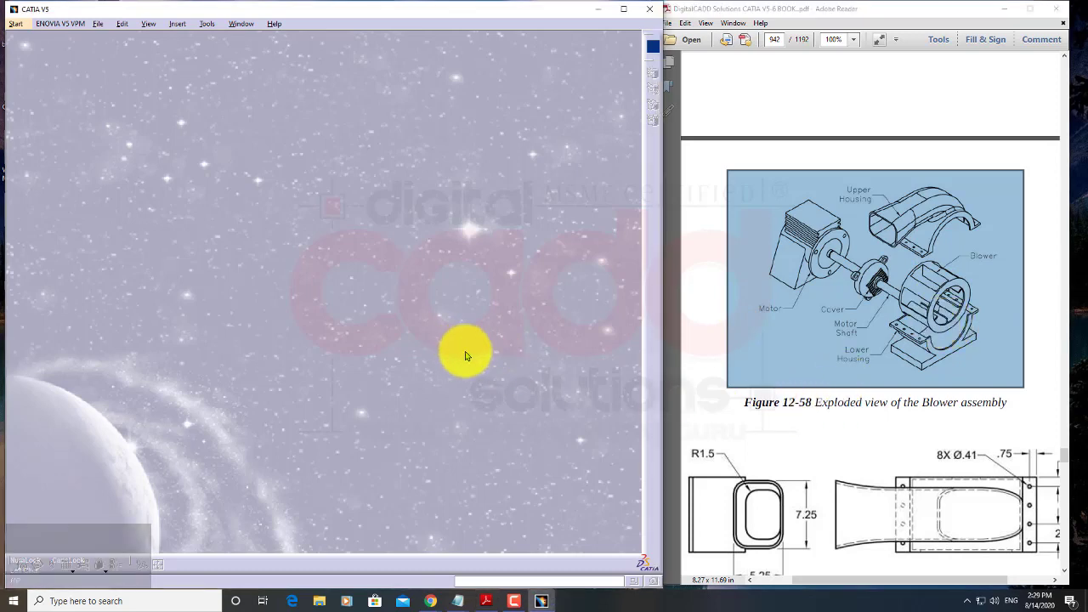
left_click_drag(4, 273, 2, 274)
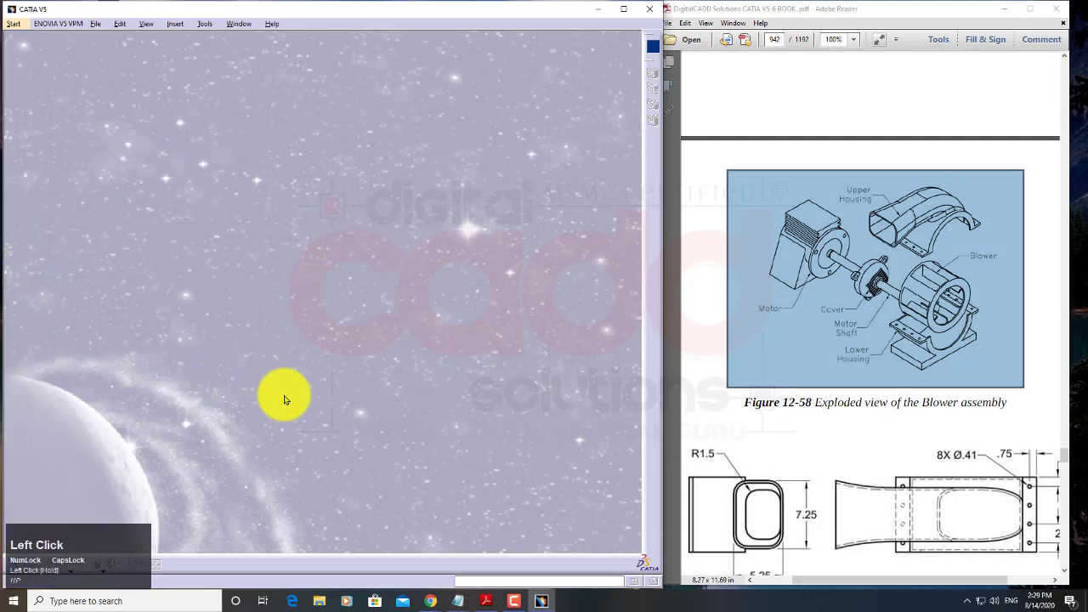
left_click(197, 251)
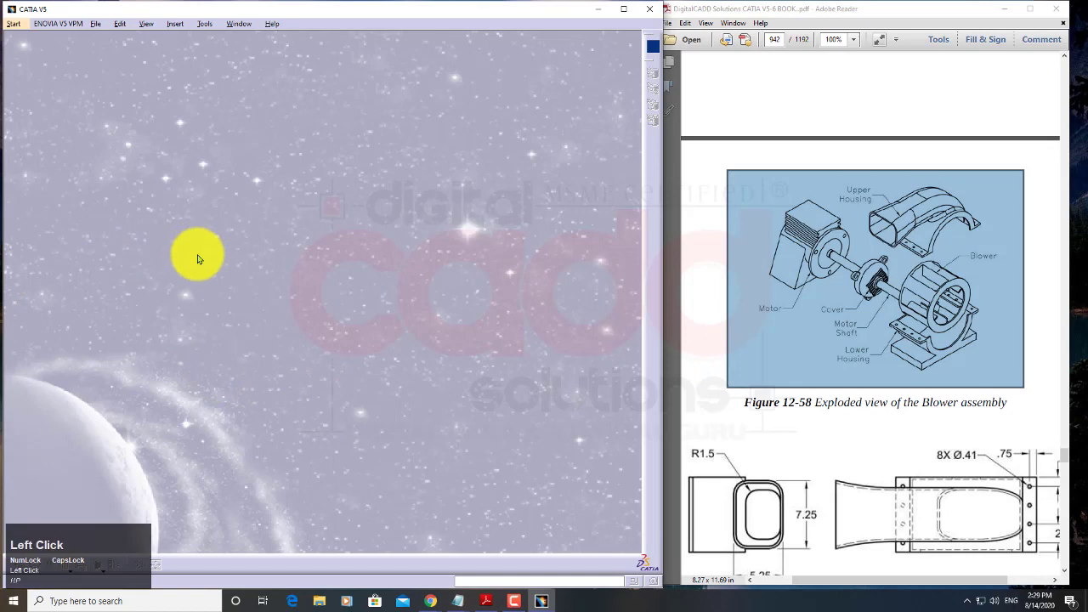
left_click(16, 26)
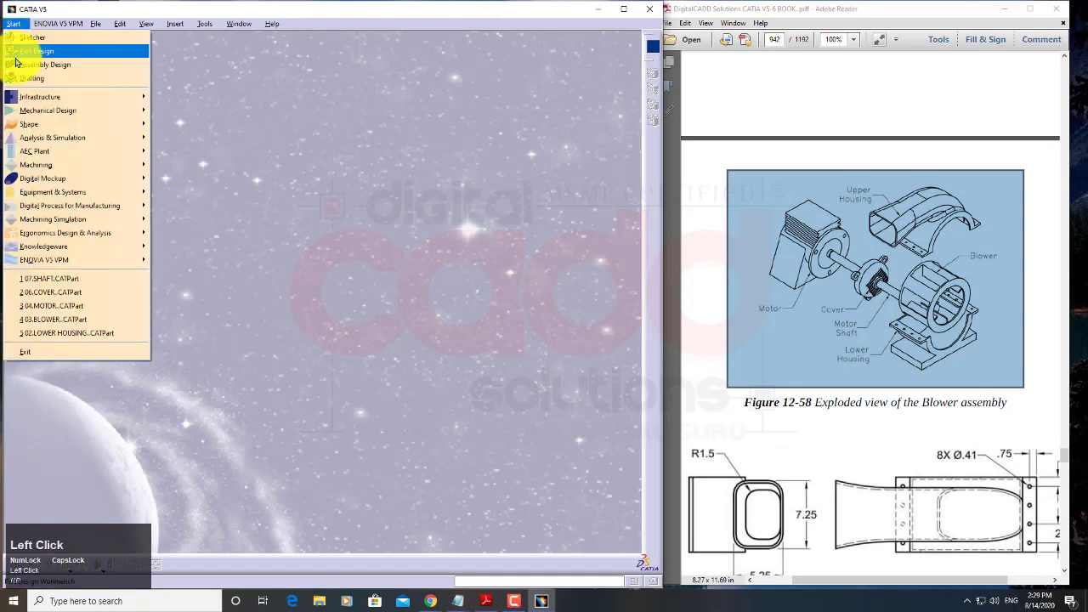
left_click(47, 66)
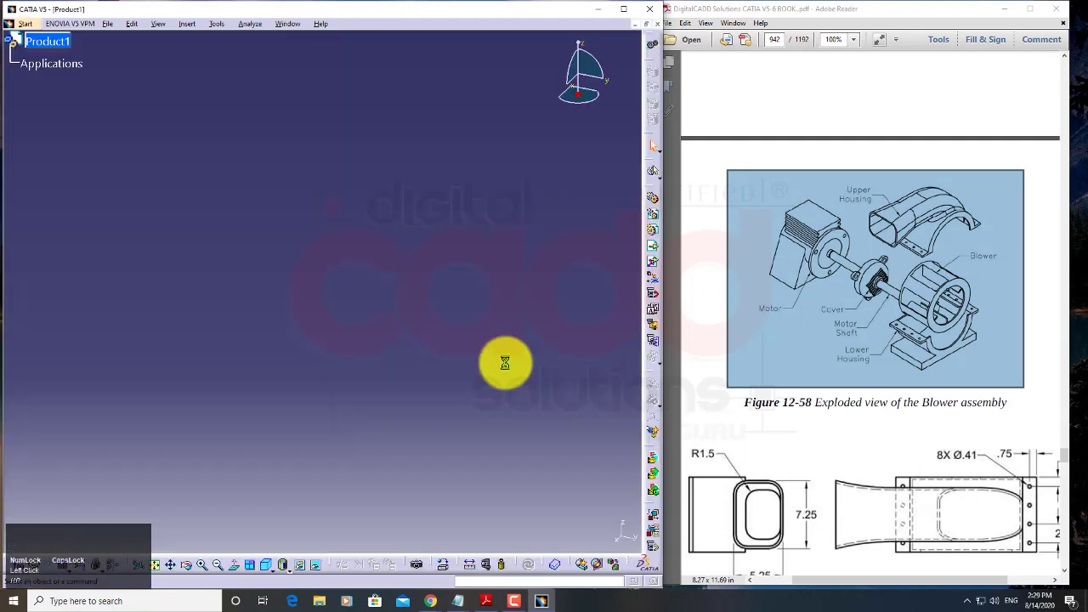
left_click(71, 42)
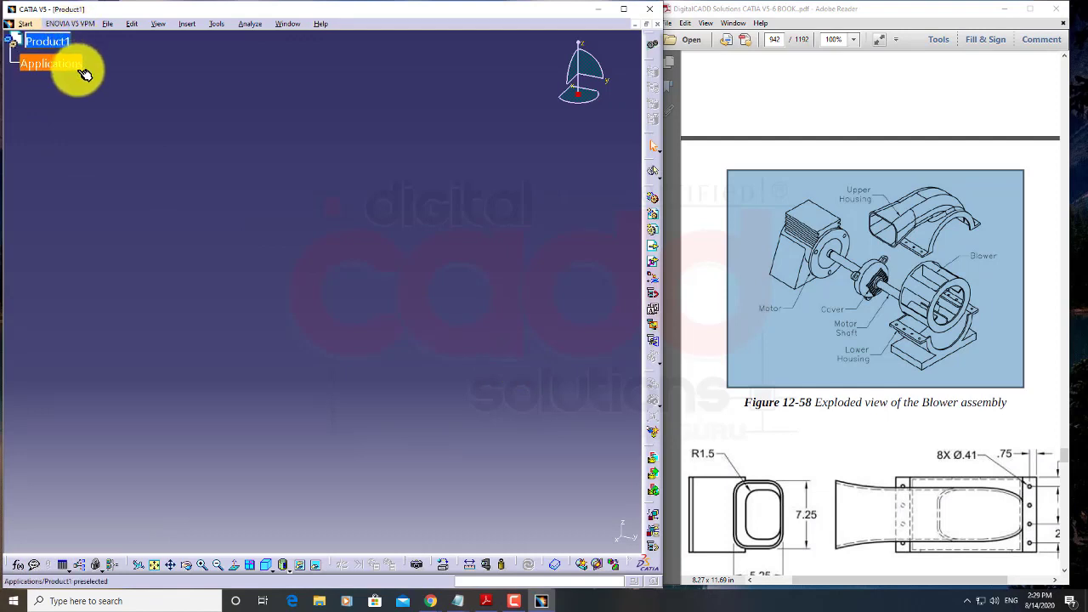
right_click(70, 42)
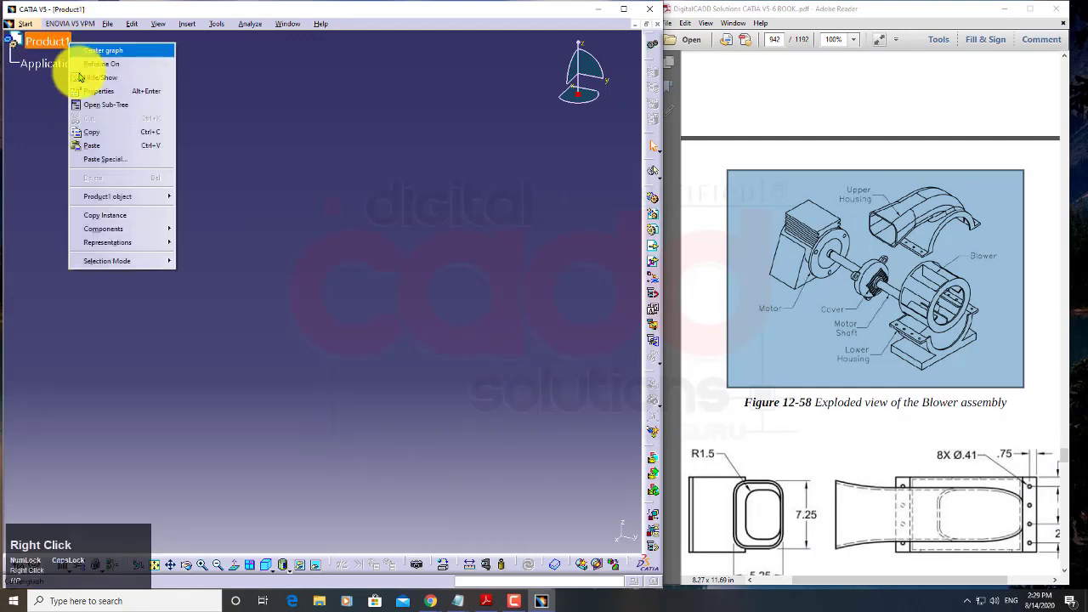
left_click(140, 229)
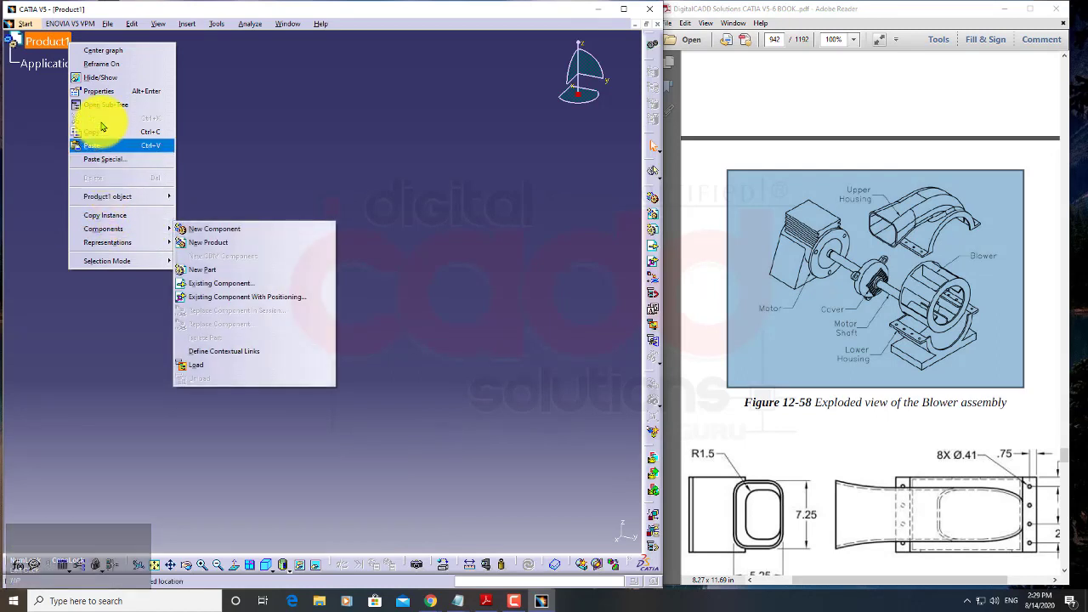
left_click(41, 79)
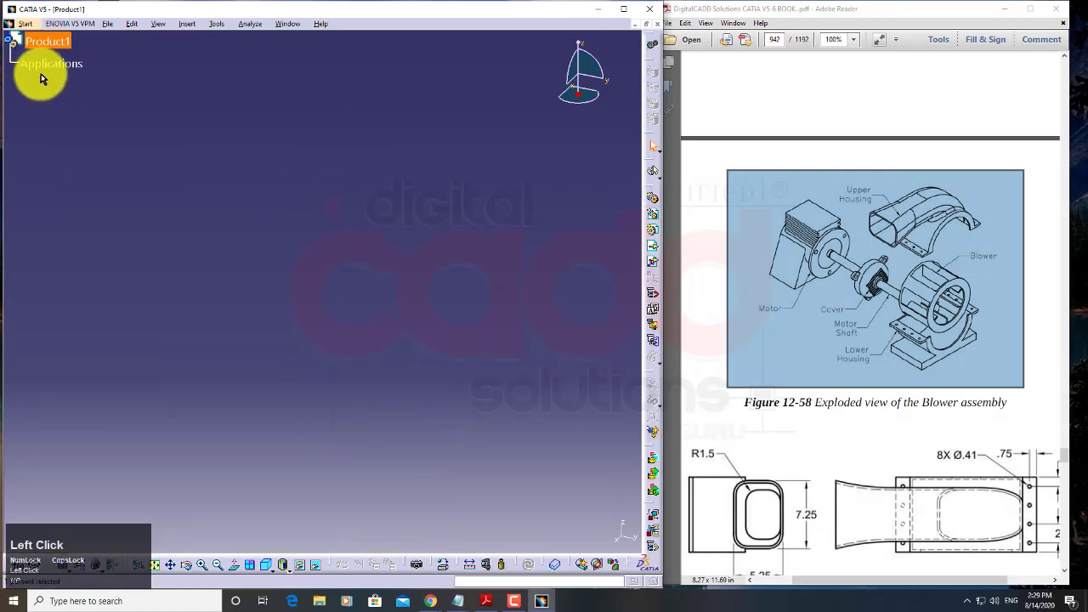
Step: Set the root product's part number to "BLOWER ASSEMBLY." in its properties
right_click(54, 41)
left_click(81, 92)
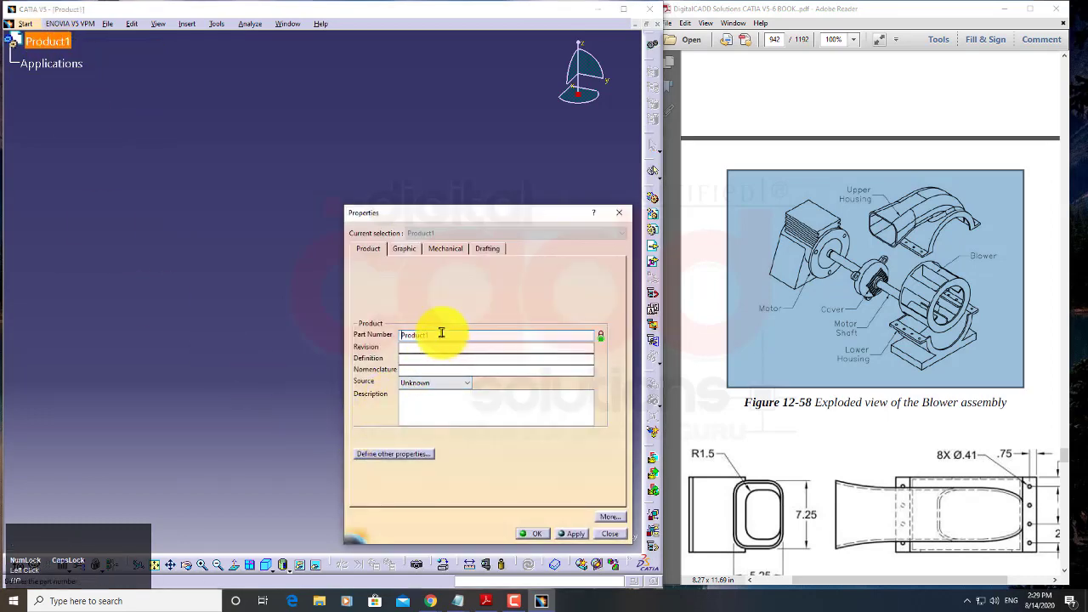
left_click_drag(442, 333, 328, 325)
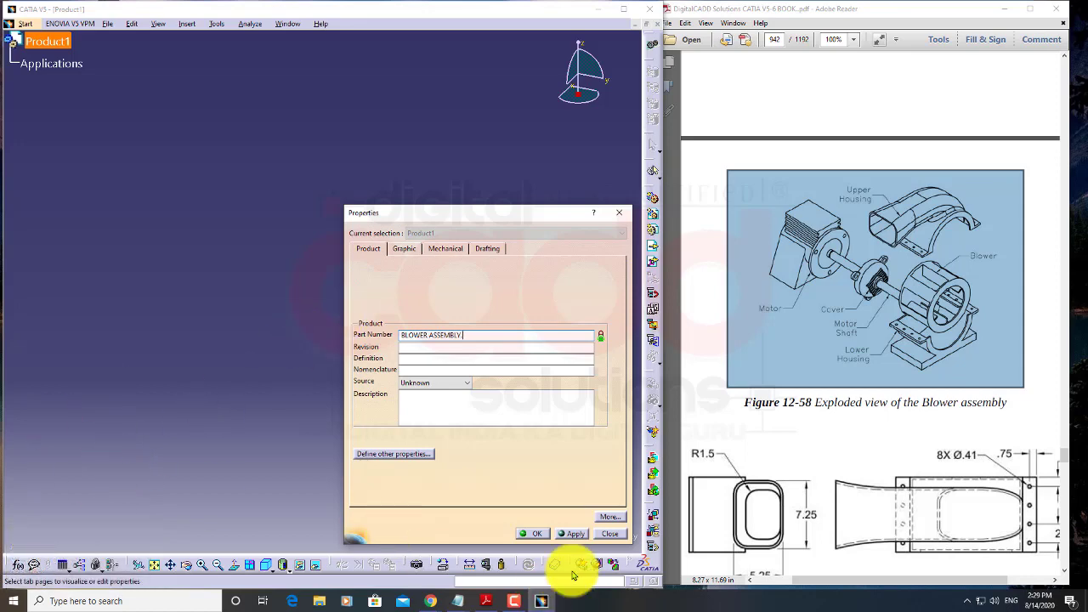
left_click(541, 534)
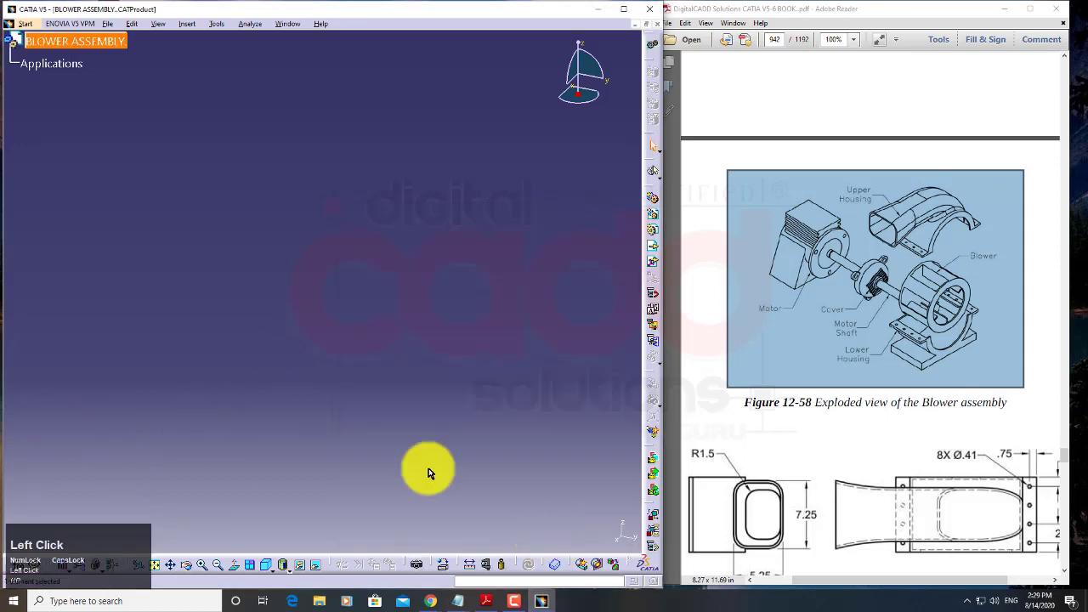
Step: Start inserting an existing component with positioning into BLOWER ASSEMBLY and browse to the E: drive folder CATIA > ASSEMBLY > BLOWER ASSEMBLY
right_click(119, 44)
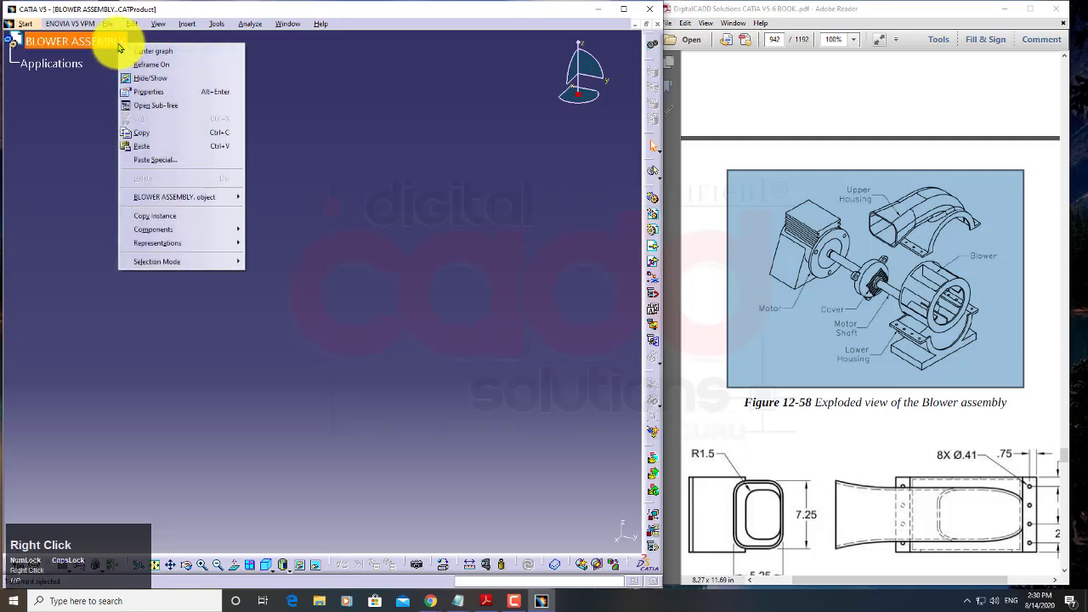
left_click(181, 232)
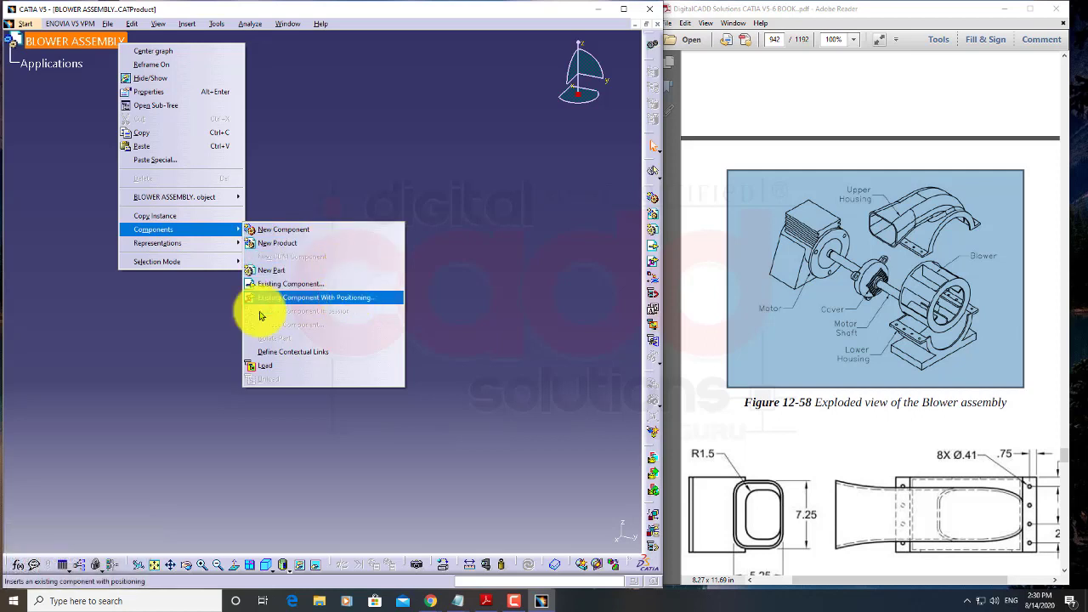
left_click(308, 304)
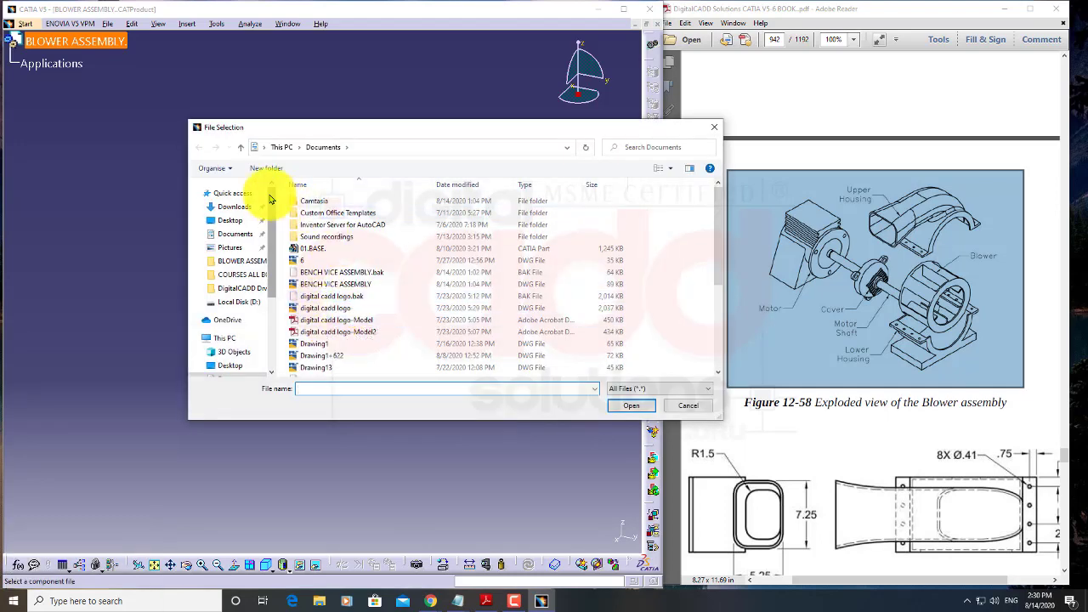
left_click_drag(273, 198, 275, 255)
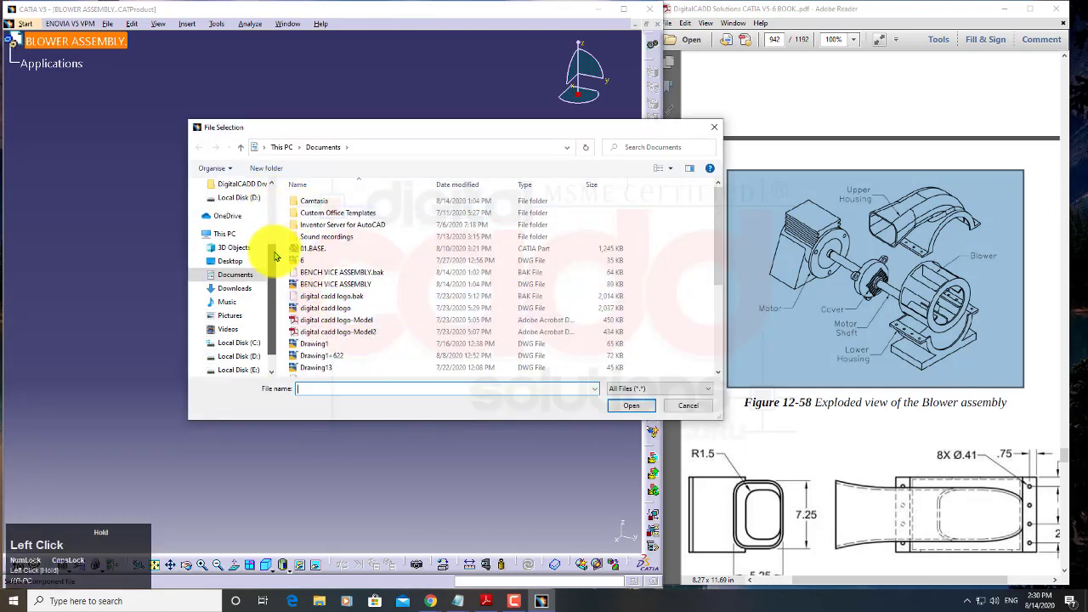
left_click(258, 358)
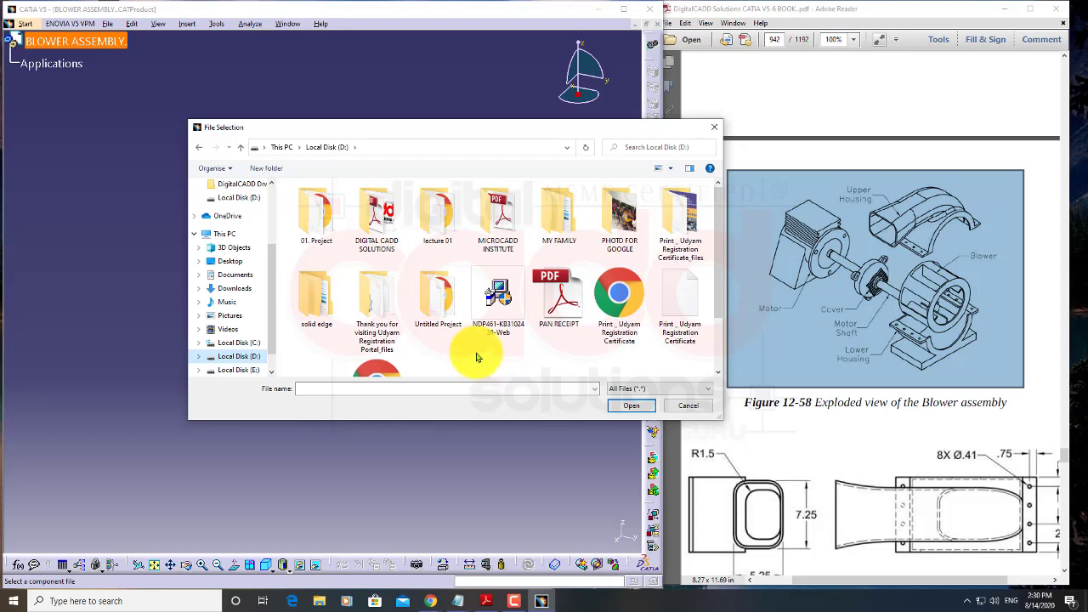
left_click(243, 370)
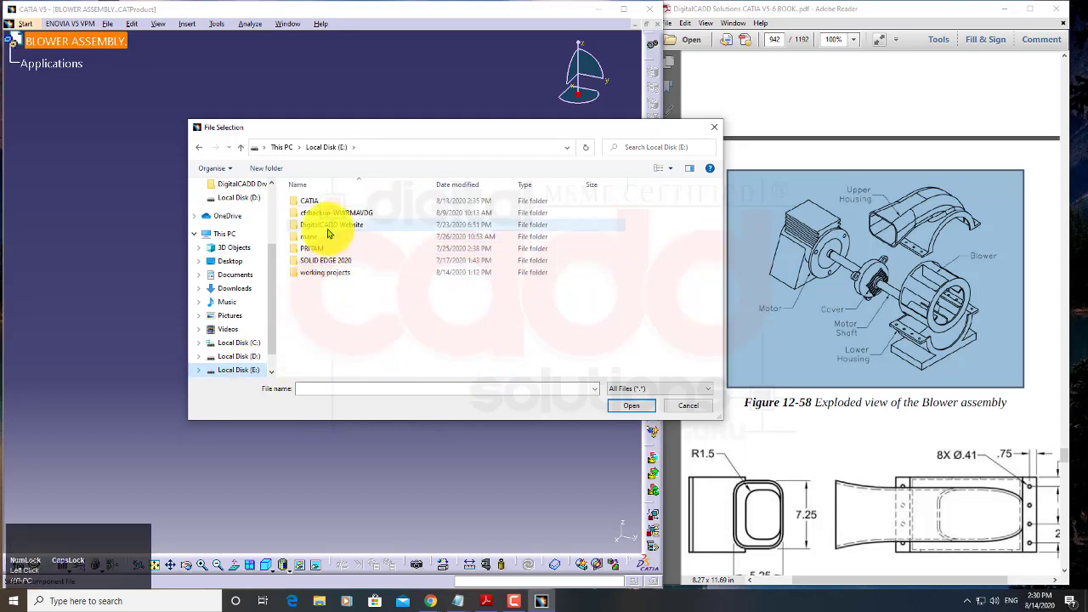
double_click(333, 201)
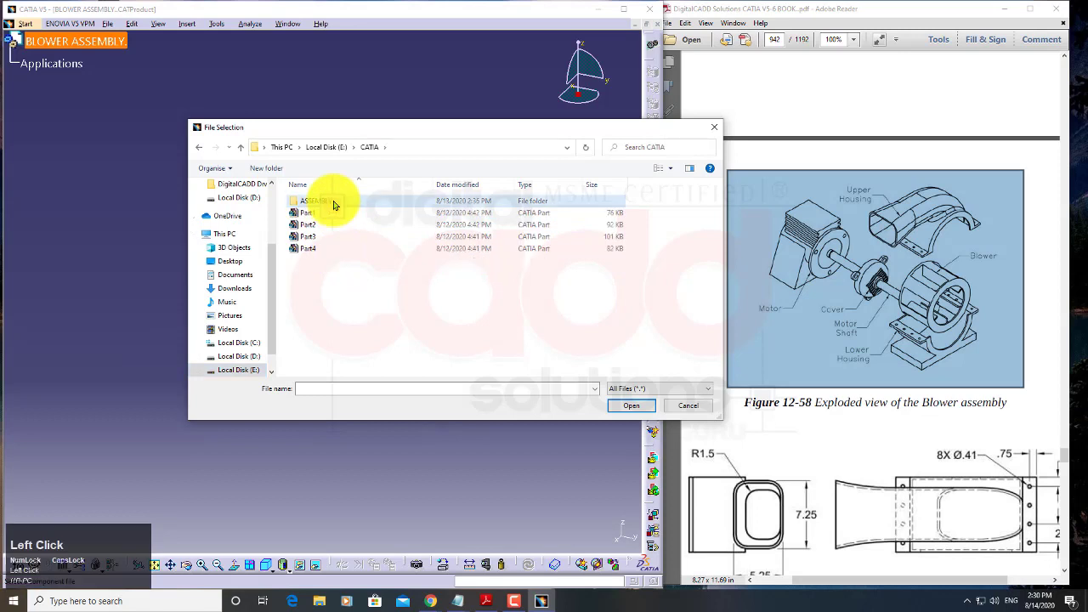
double_click(334, 201)
double_click(334, 202)
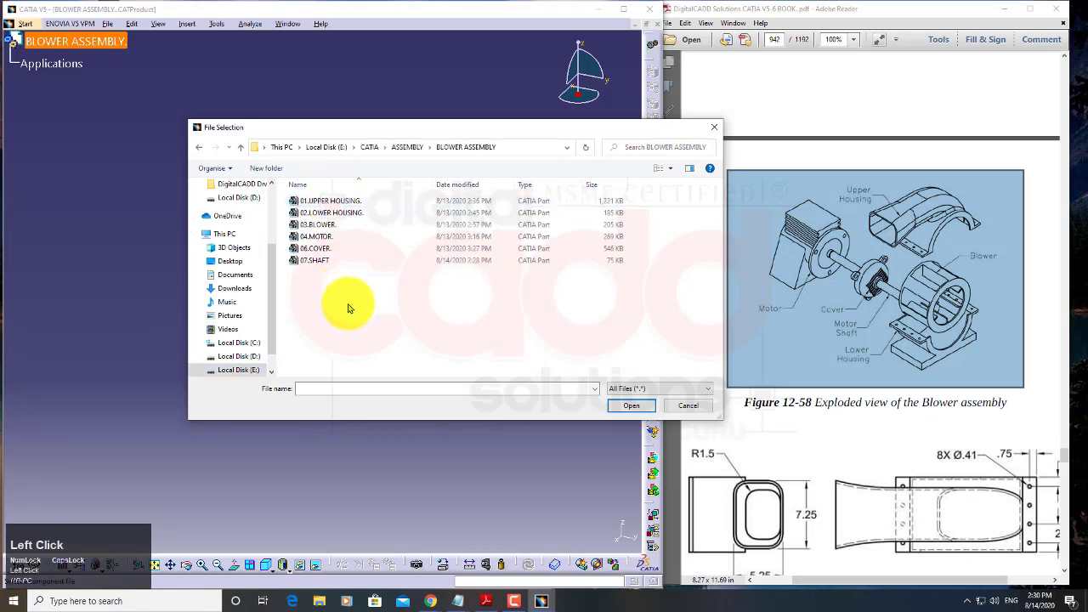
Step: Show the part files as thumbnails and insert 02.LOWER HOUSING into the assembly
left_click(670, 168)
left_click(680, 92)
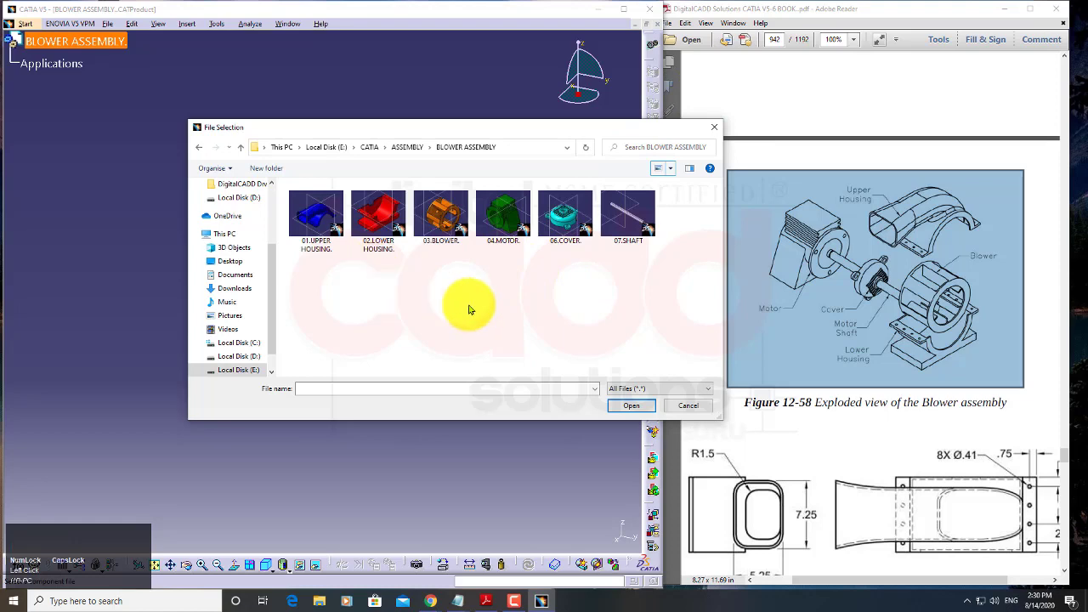
left_click_drag(507, 130, 400, 159)
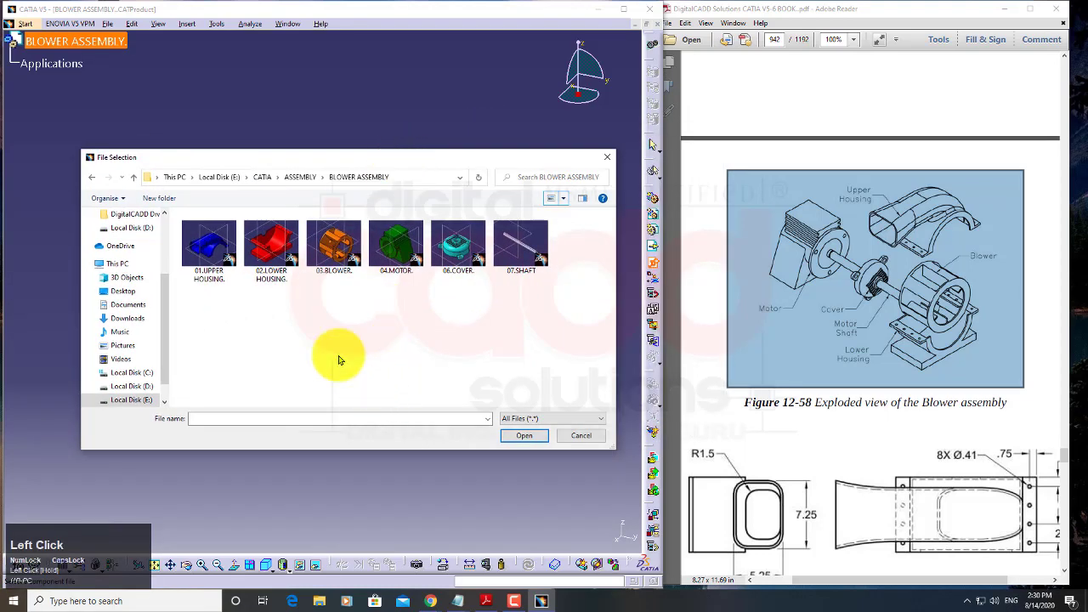
left_click(274, 245)
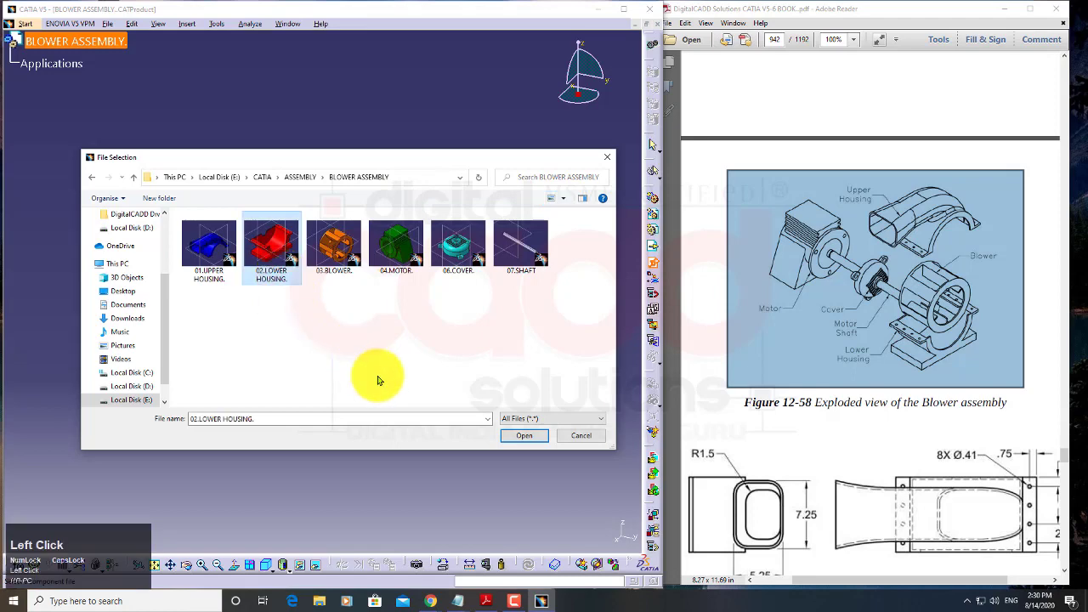
left_click(518, 435)
left_click(523, 439)
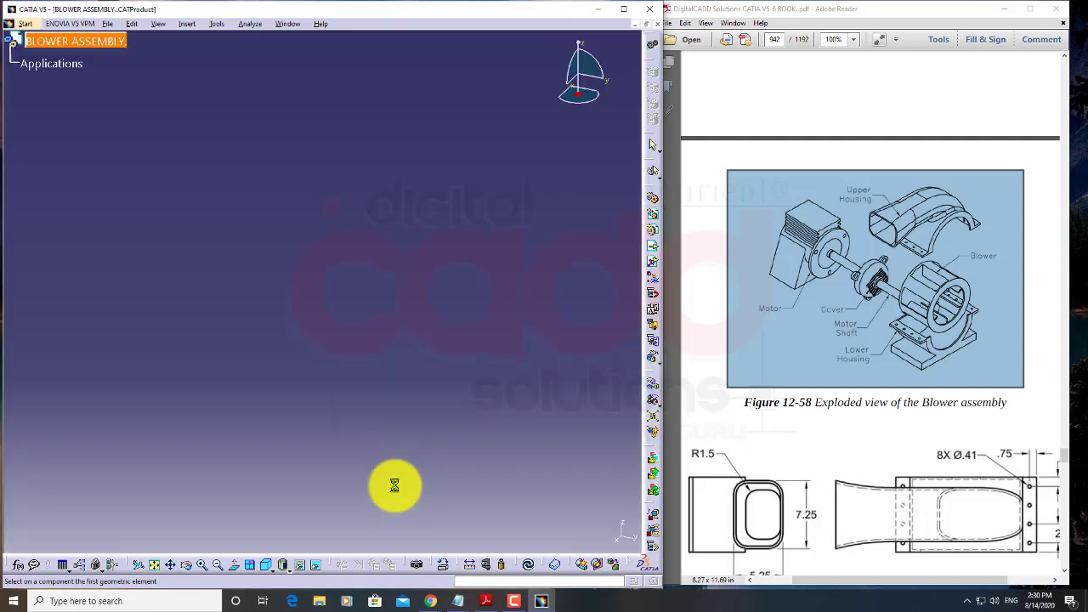
Step: Fix the lower housing in place with Smart Move and accept the placement
middle_click_drag(376, 437, 324, 453)
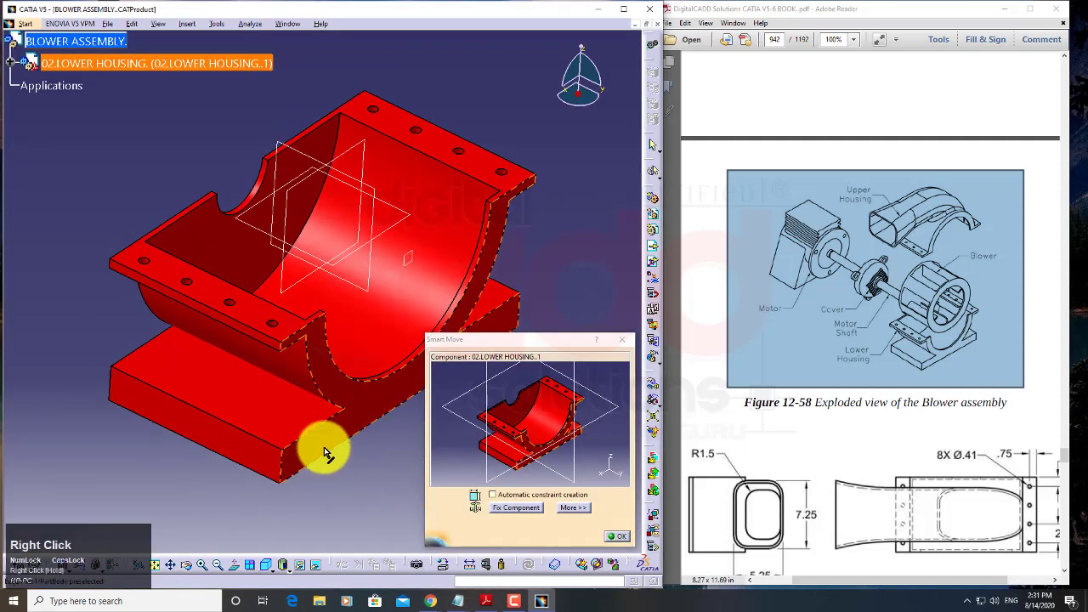
left_click(516, 508)
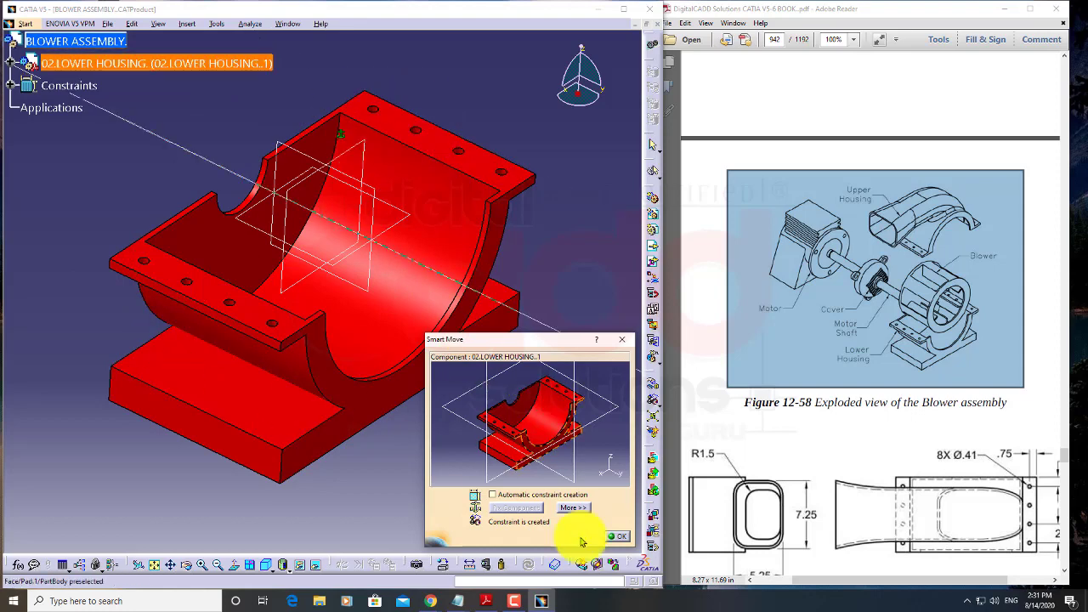
left_click(618, 537)
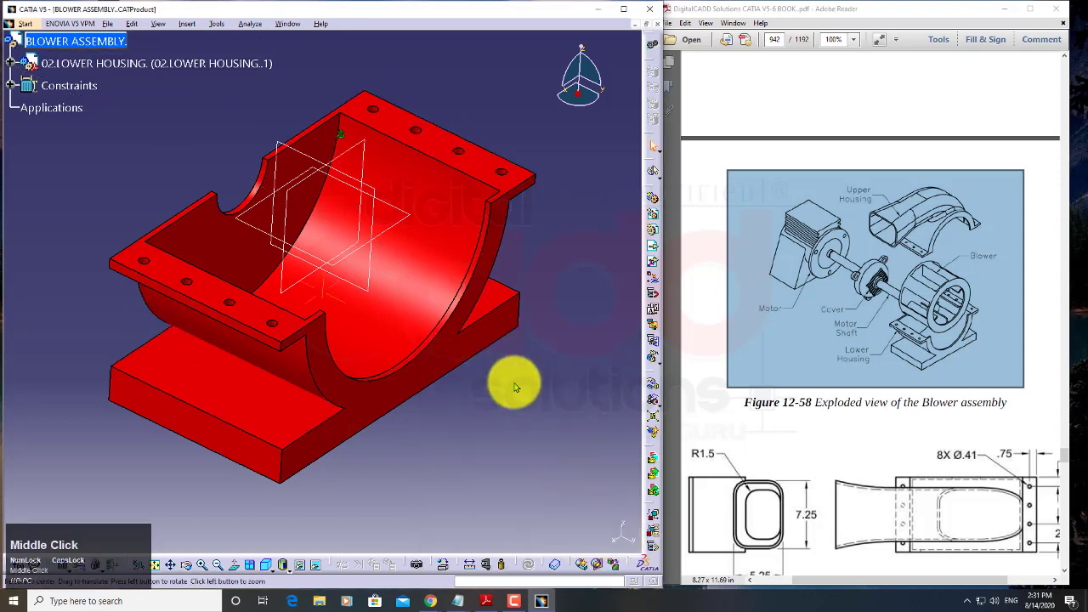
Step: Hide the lower housing's reference planes and the fix constraint symbol, and set the isometric view
middle_click_drag(515, 383, 537, 454)
left_click(270, 130)
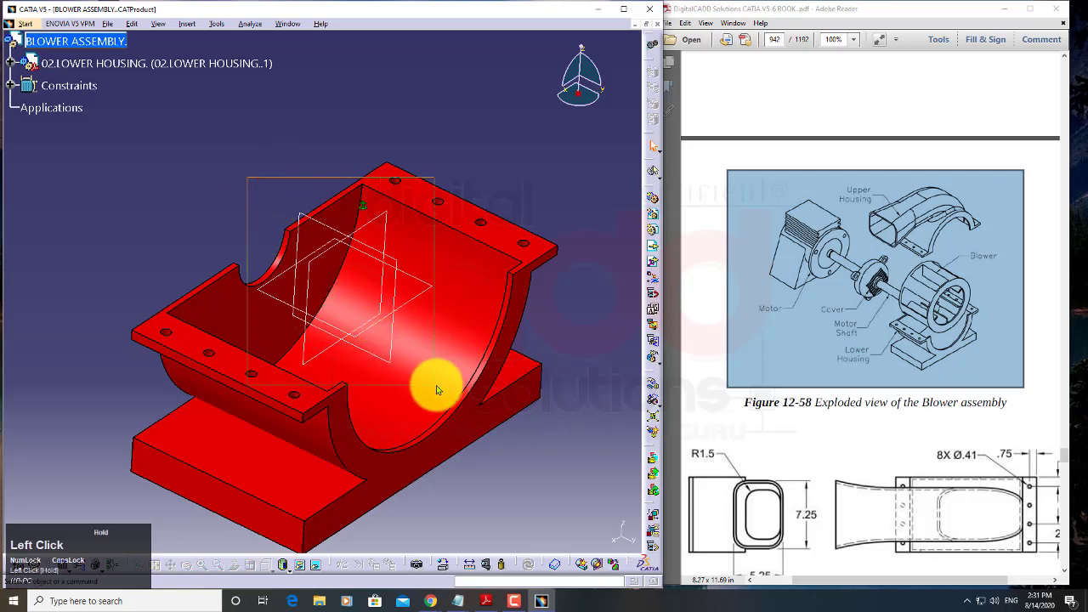
right_click(406, 305)
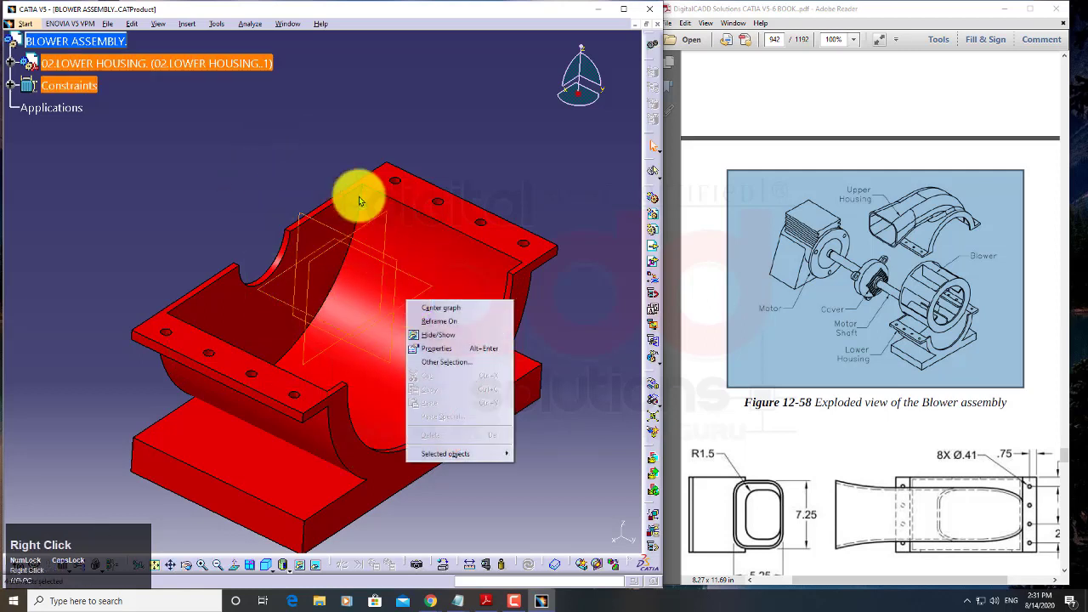
left_click(436, 337)
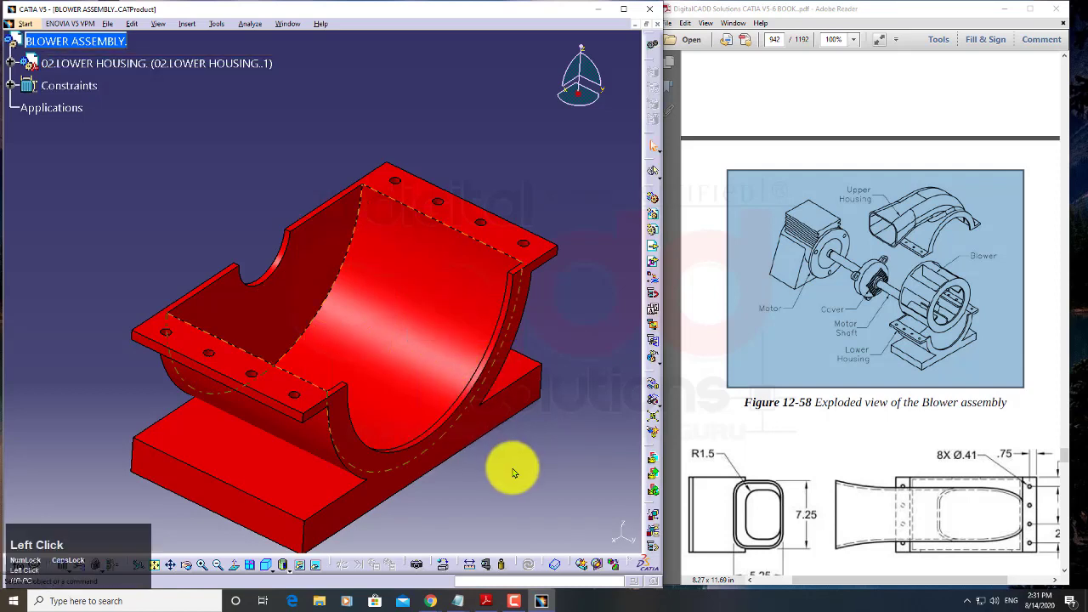
left_click(272, 565)
left_click(265, 570)
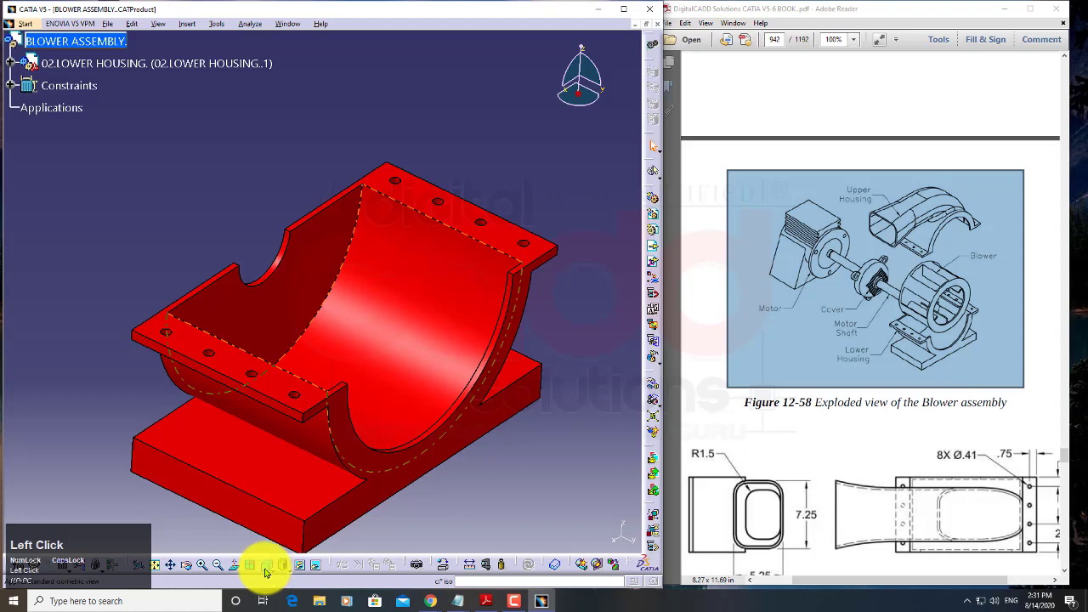
mouse_move(444, 469)
middle_mouse_down()
mouse_move(431, 433)
mouse_move(432, 445)
mouse_move(449, 443)
middle_mouse_up()
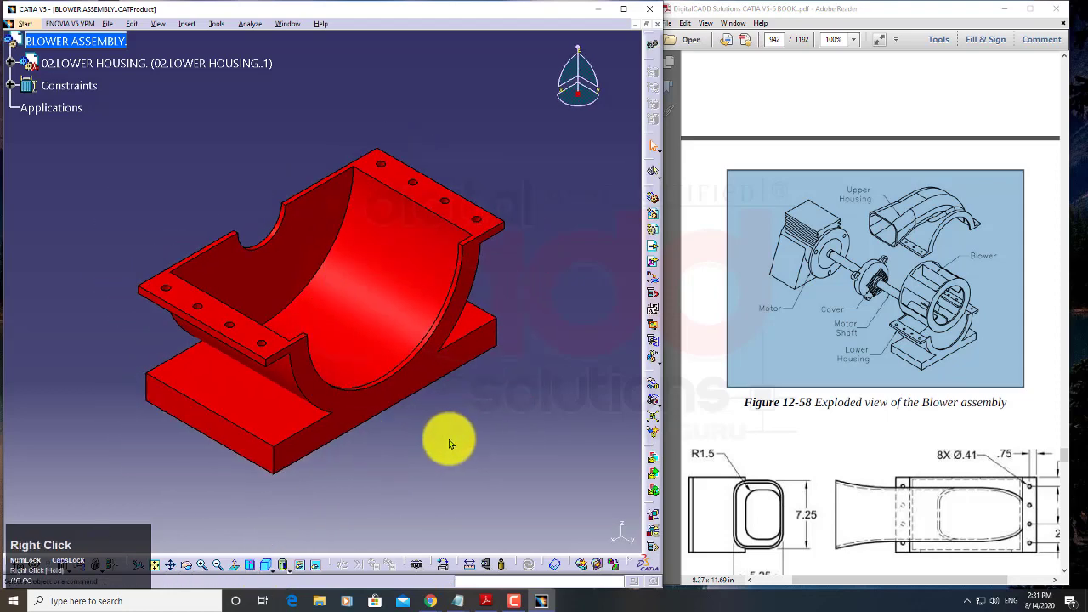
Step: Insert the existing component 03.BLOWER with positioning into BLOWER ASSEMBLY
left_click(947, 289)
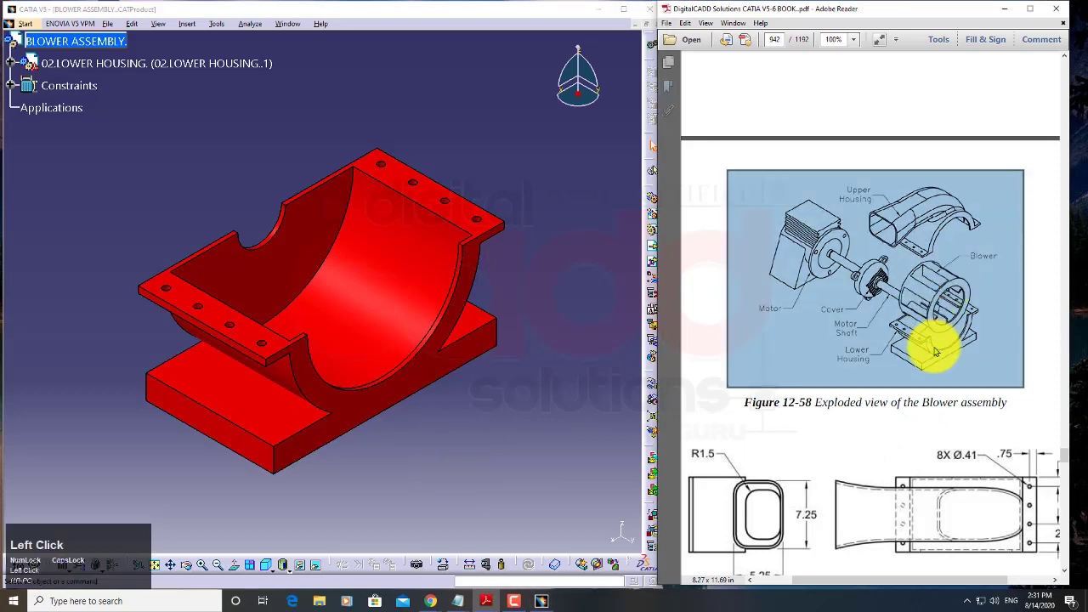
left_click(181, 166)
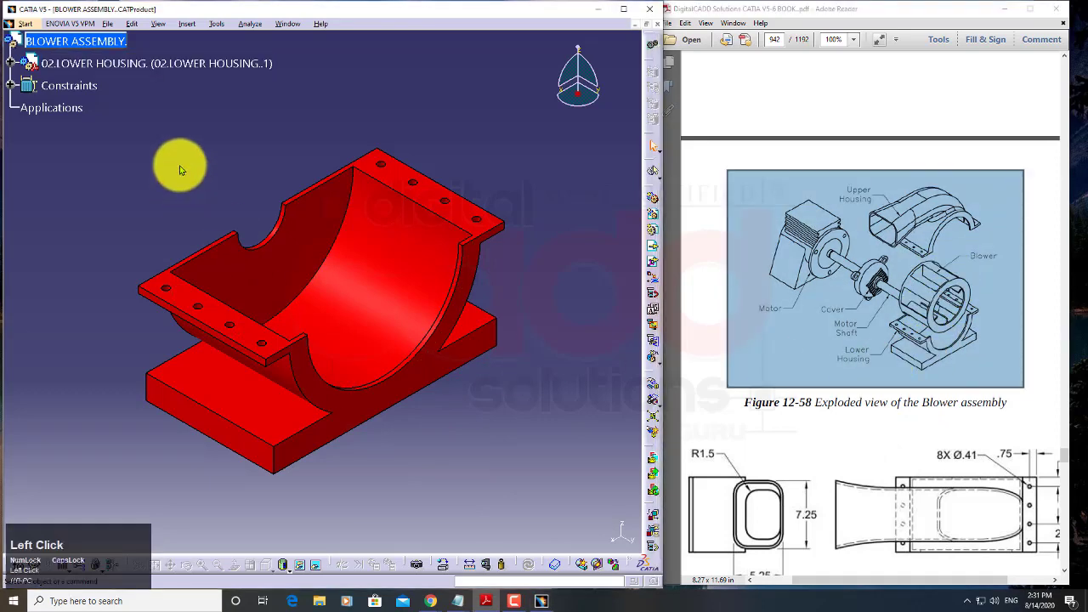
right_click(117, 40)
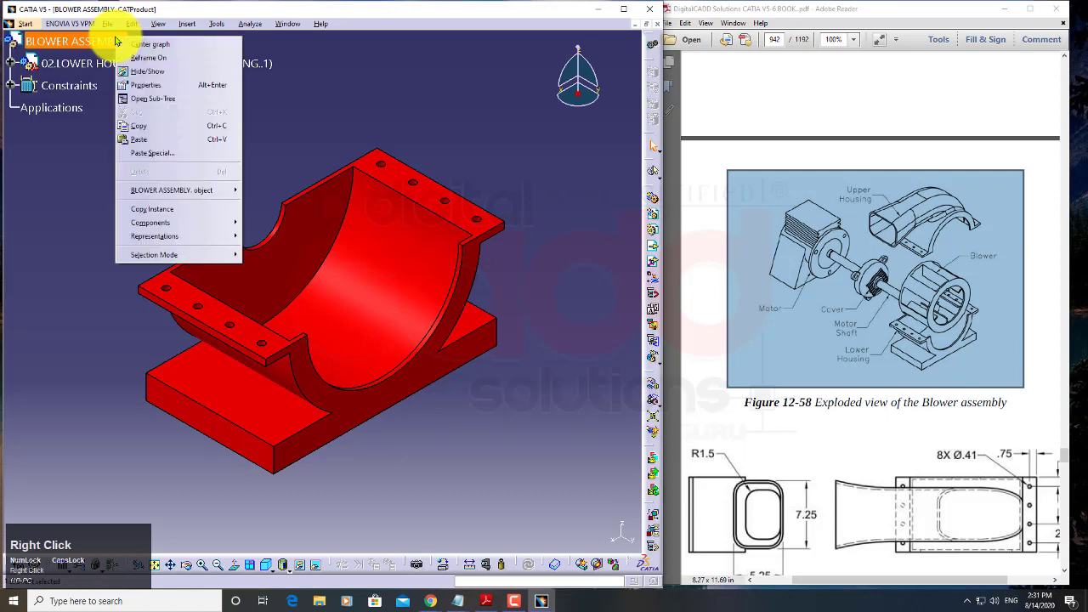
left_click(163, 226)
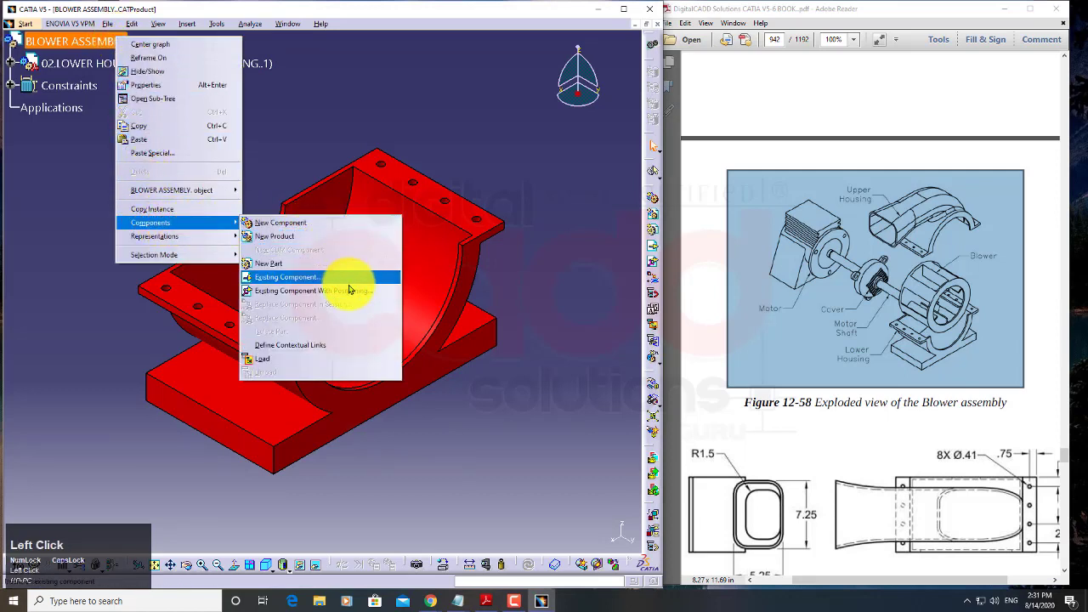
left_click(351, 291)
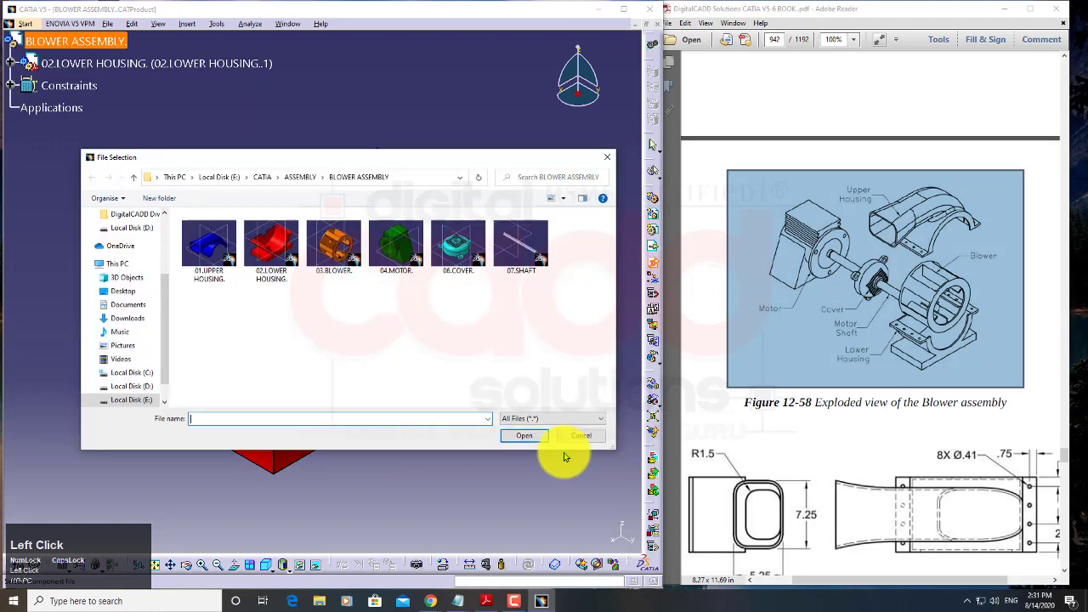
left_click(341, 269)
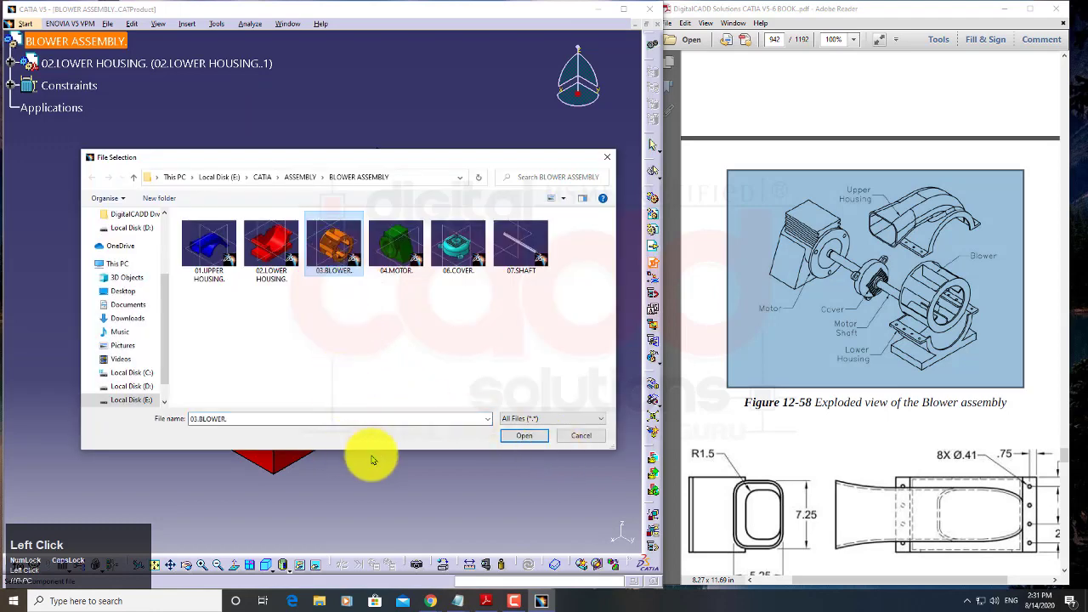
left_click(515, 438)
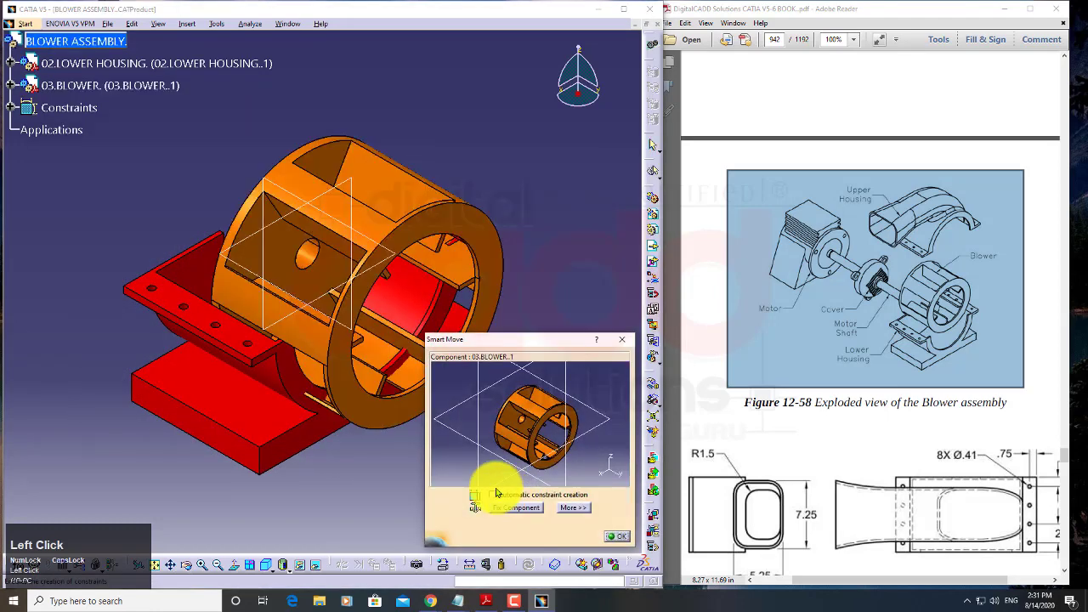
Step: Move the blower up and clear of the lower housing and accept the Smart Move placement
middle_click_drag(340, 425, 302, 430)
left_click_drag(329, 231, 457, 183)
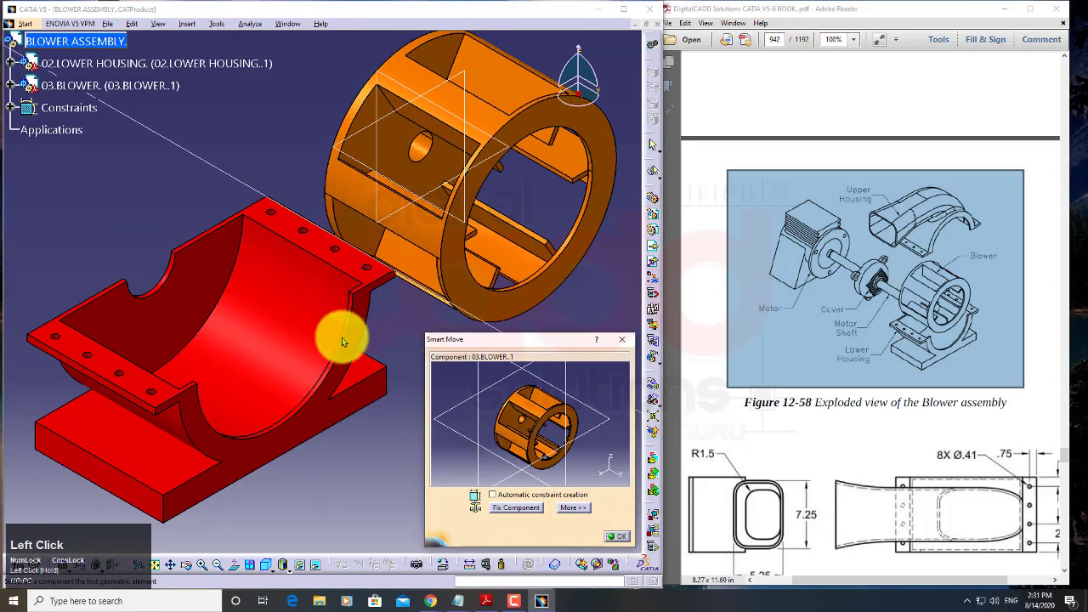
middle_click_drag(344, 341, 316, 386)
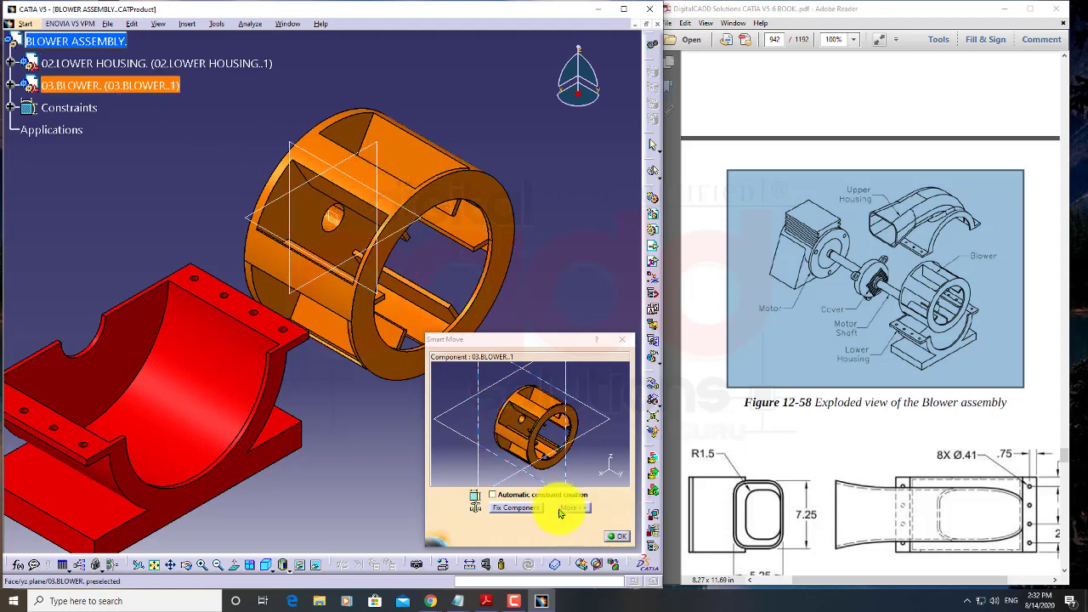
left_click(619, 539)
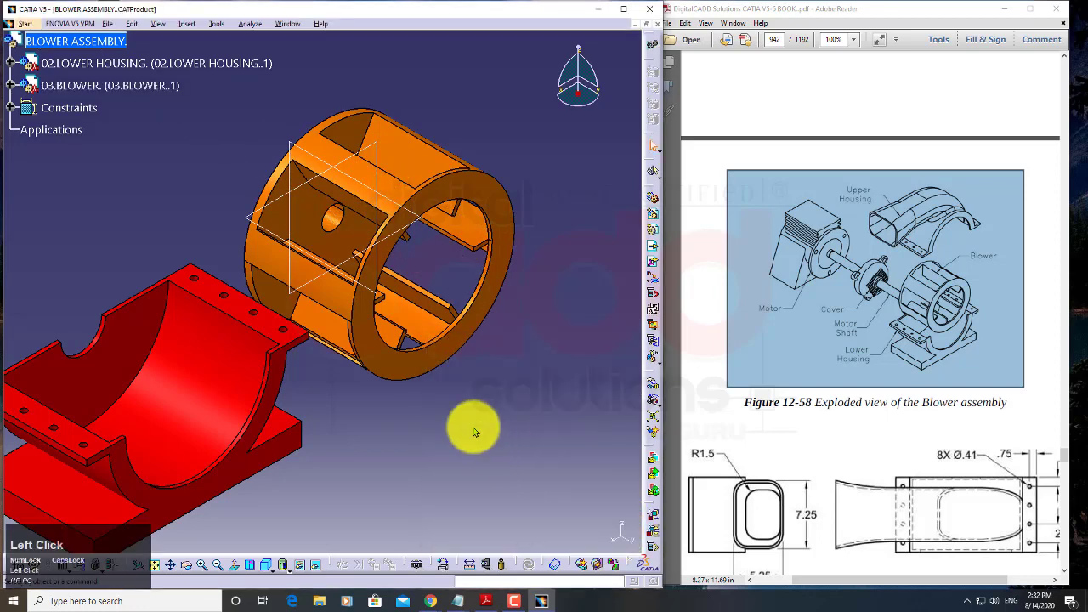
Step: Hide the blower's reference planes
middle_click_drag(471, 430, 545, 439)
left_click(468, 352)
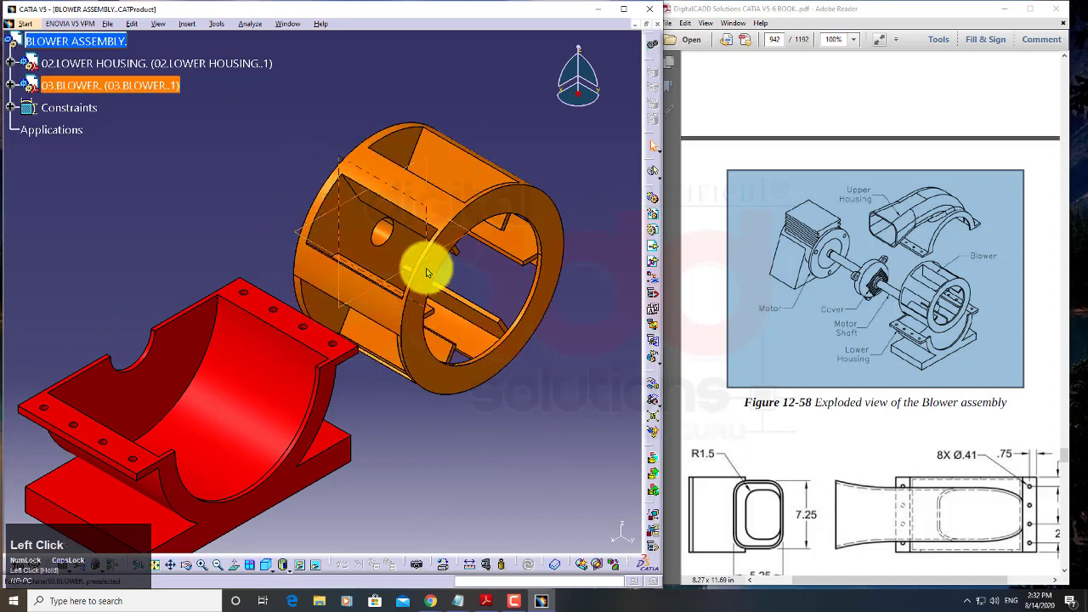
right_click(428, 163)
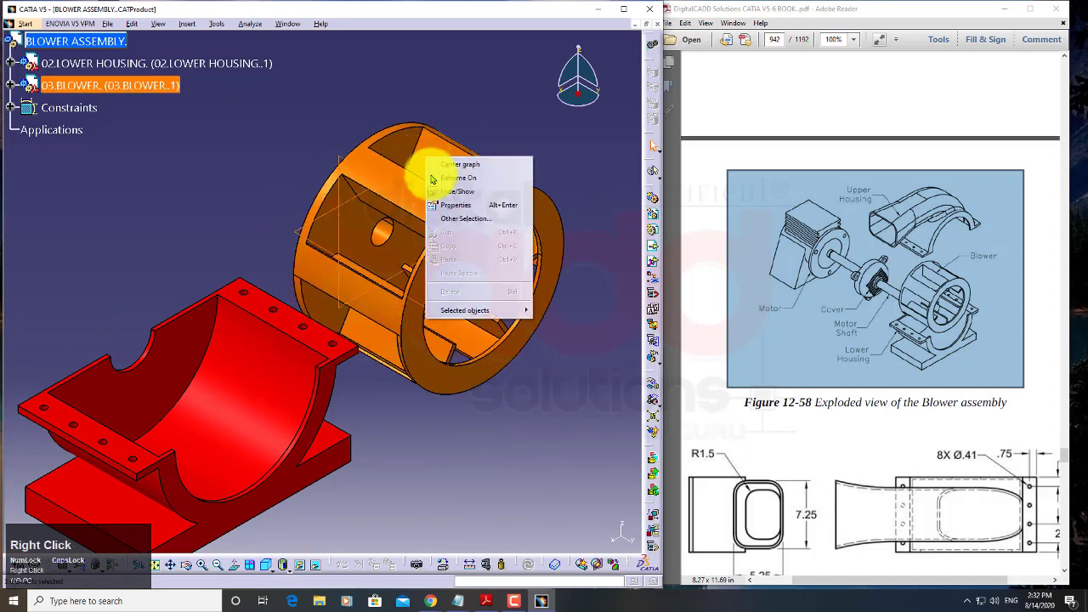
left_click(498, 433)
middle_click_drag(498, 433, 414, 214)
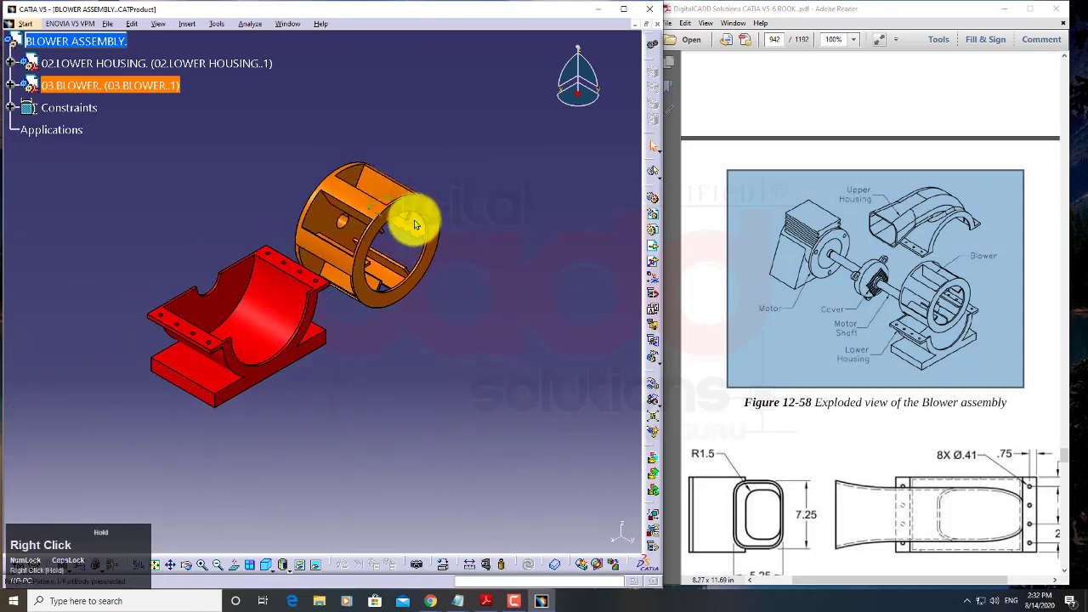
middle_click_drag(353, 349, 404, 384)
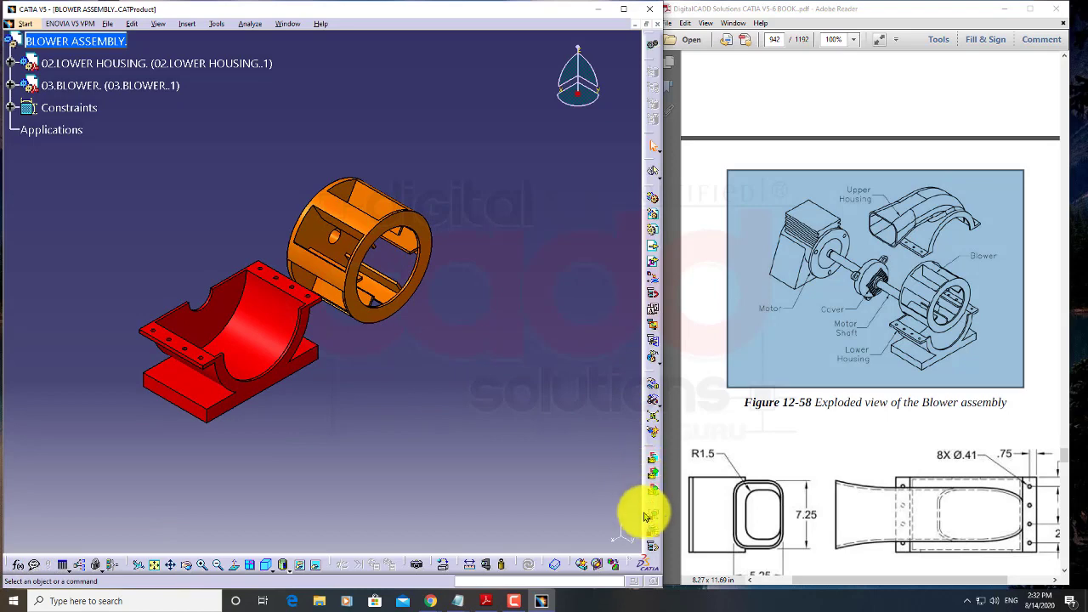
middle_click(652, 374)
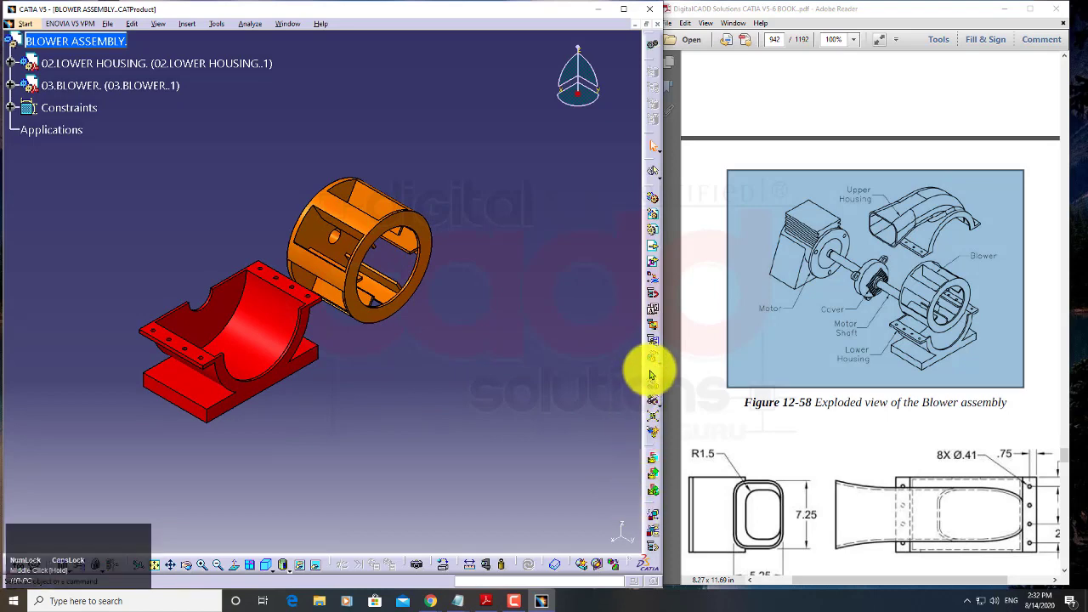
Step: Float the Move and Constraints tool palettes over the model view and lay them out horizontally above the parts
left_click(559, 168)
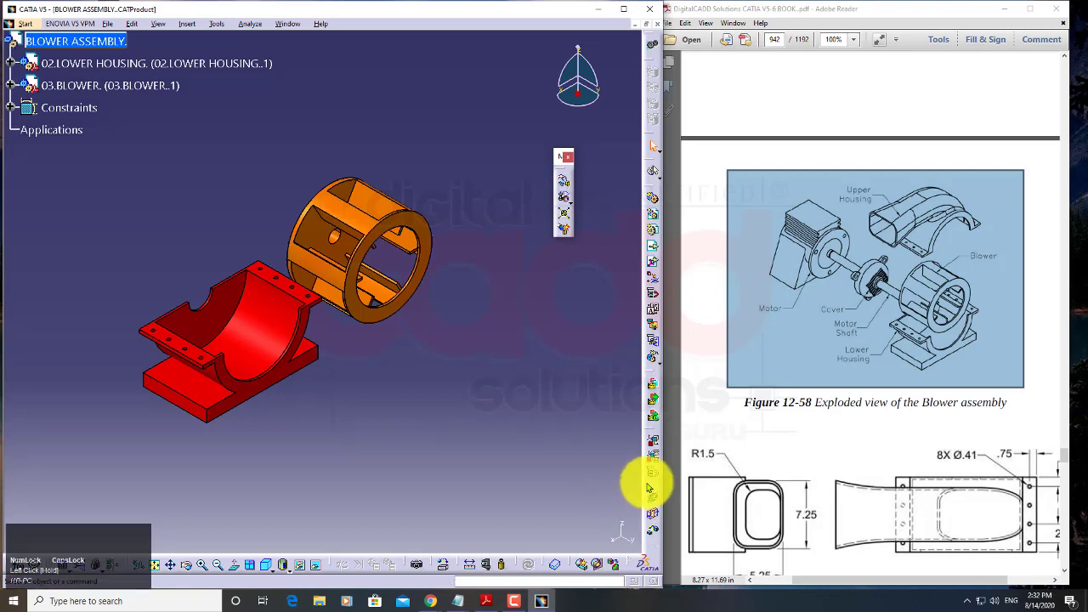
left_click(591, 167)
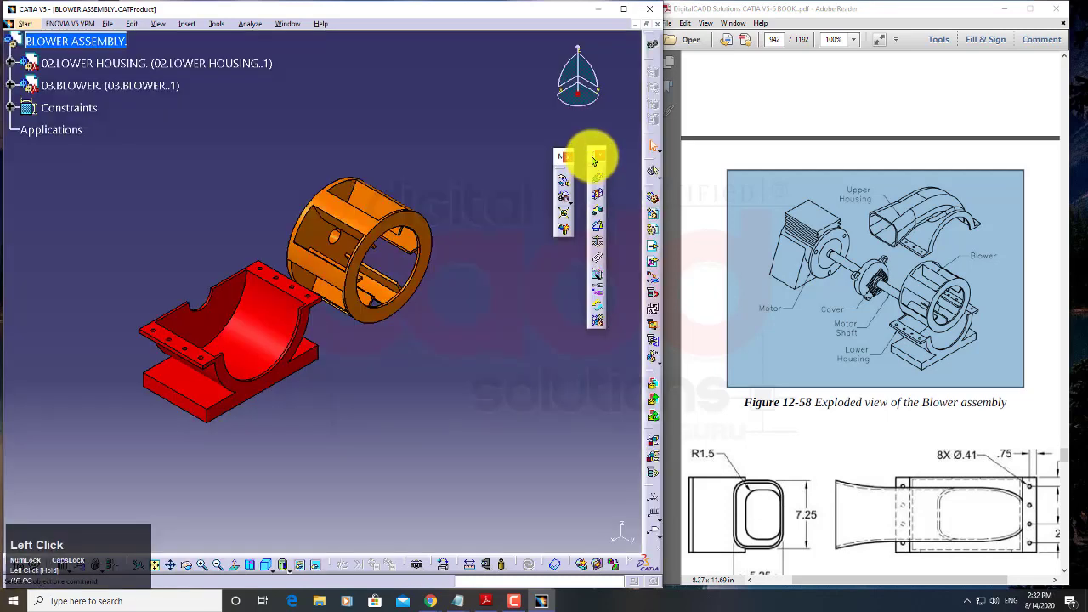
left_click_drag(302, 68, 303, 65)
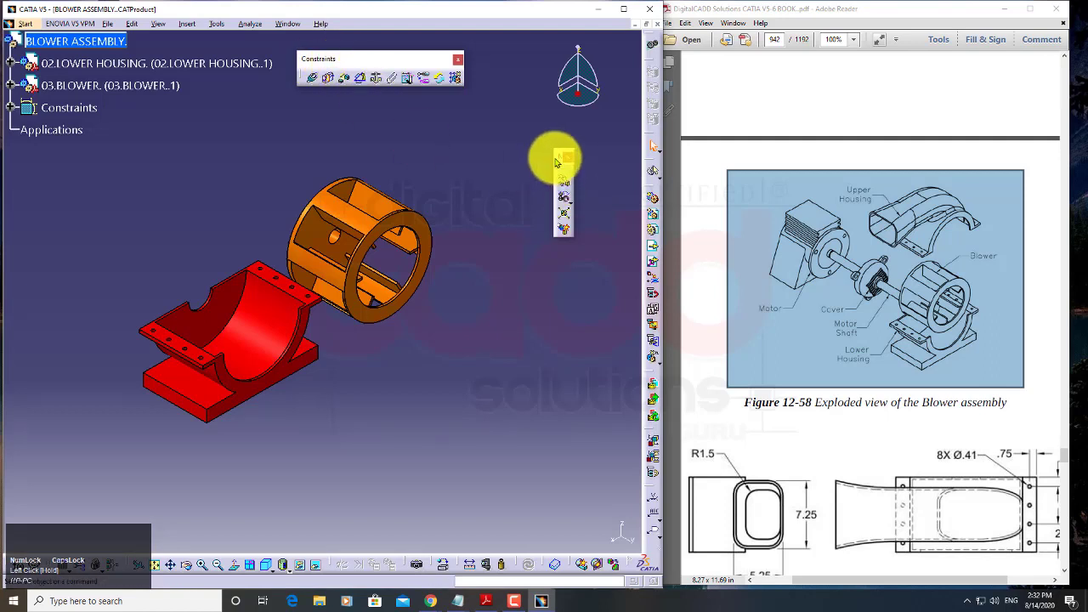
left_click_drag(556, 161, 516, 151)
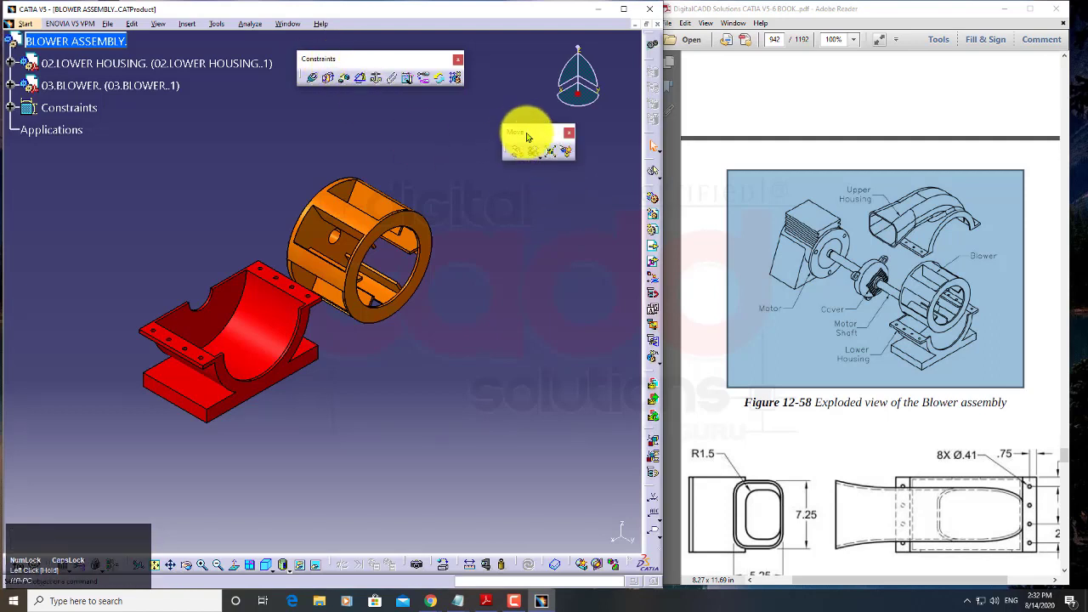
left_click_drag(429, 58, 431, 118)
Step: Start a Coincidence constraint and dismiss the assistant message about the active component
middle_click_drag(474, 236, 437, 365)
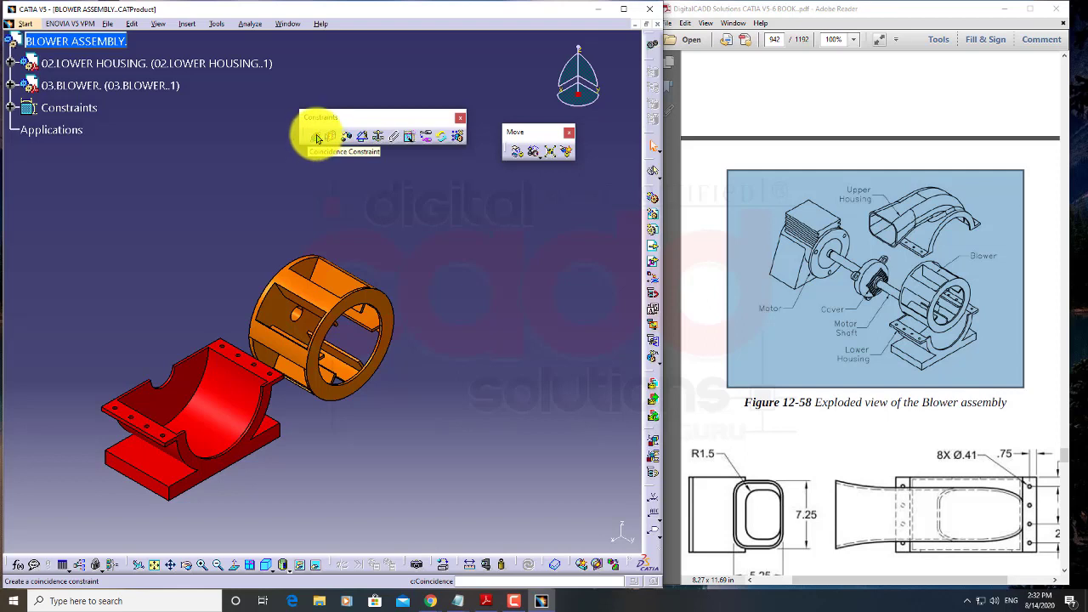
left_click(317, 138)
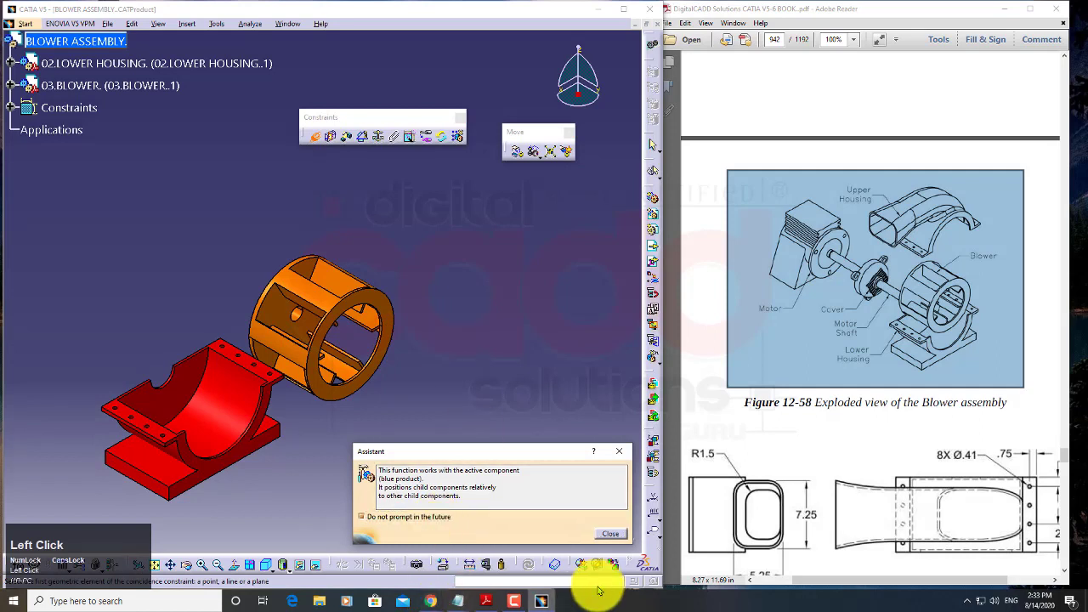
left_click(609, 536)
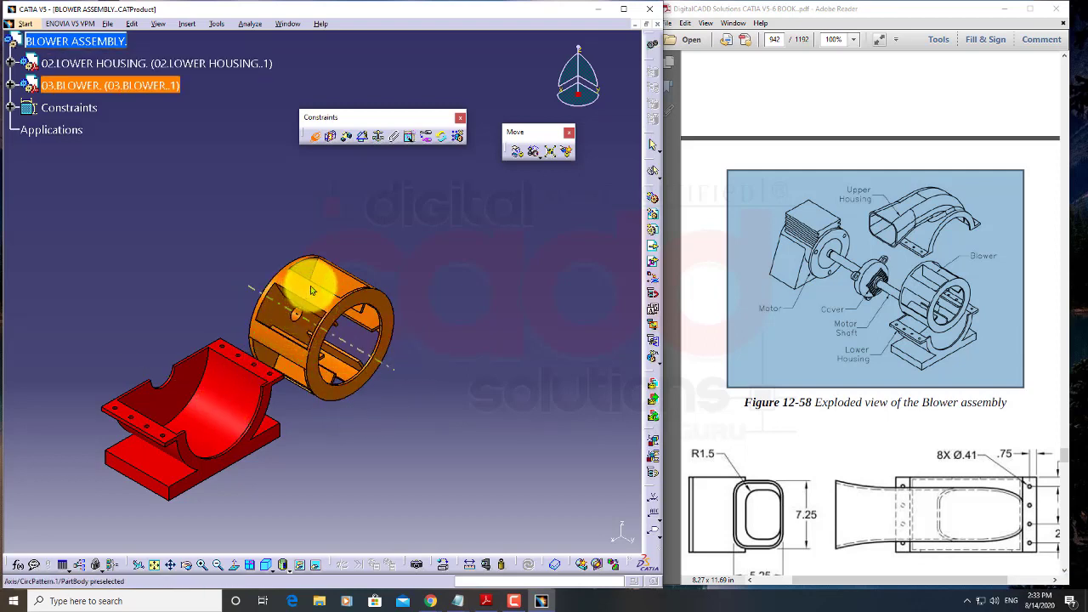
Step: Check the Google Meet presentation window in Chrome and minimise it again
left_click(432, 600)
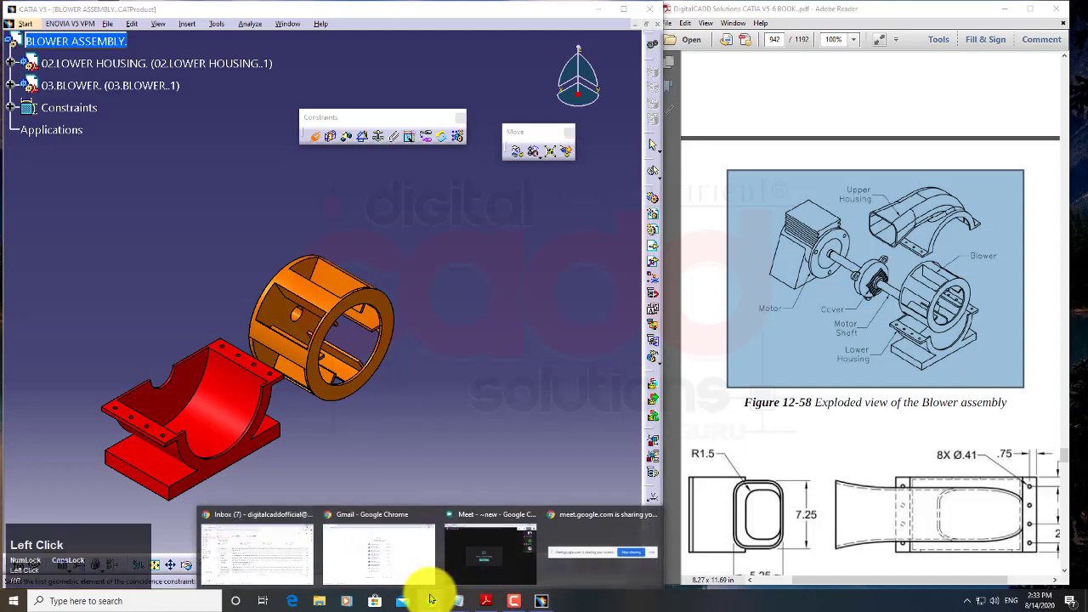
left_click(482, 553)
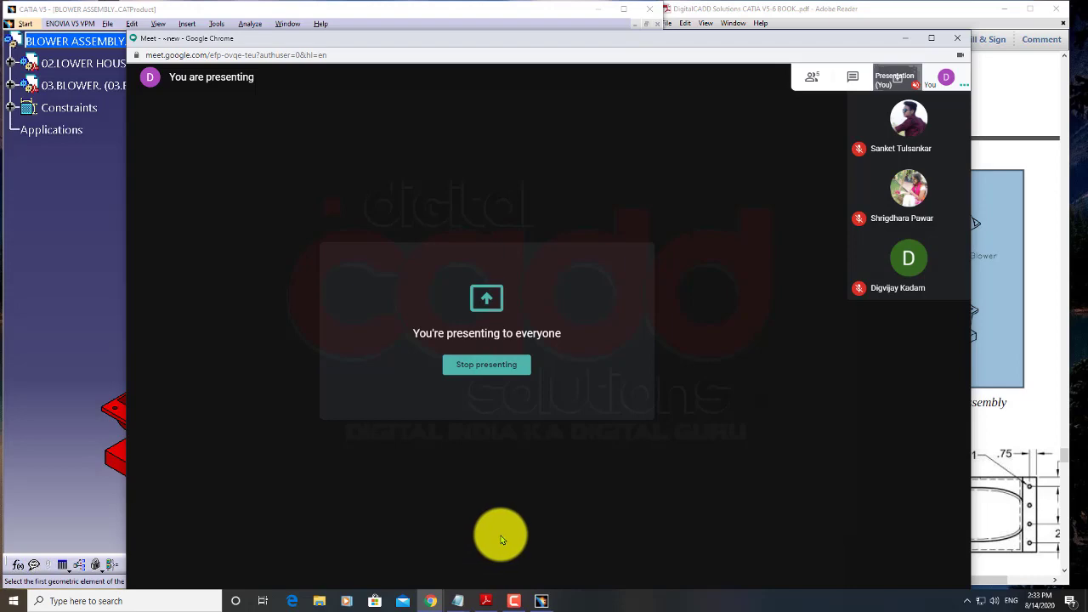
left_click(907, 39)
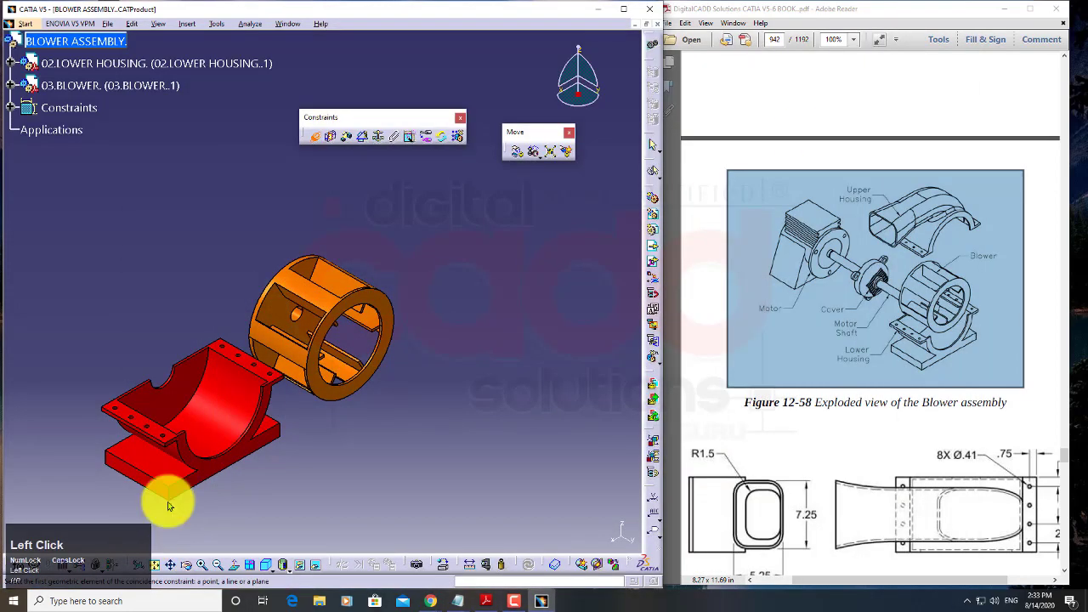
Step: Make the blower's central axis coincident with the lower housing's bore axis and update the assembly
left_click(318, 296)
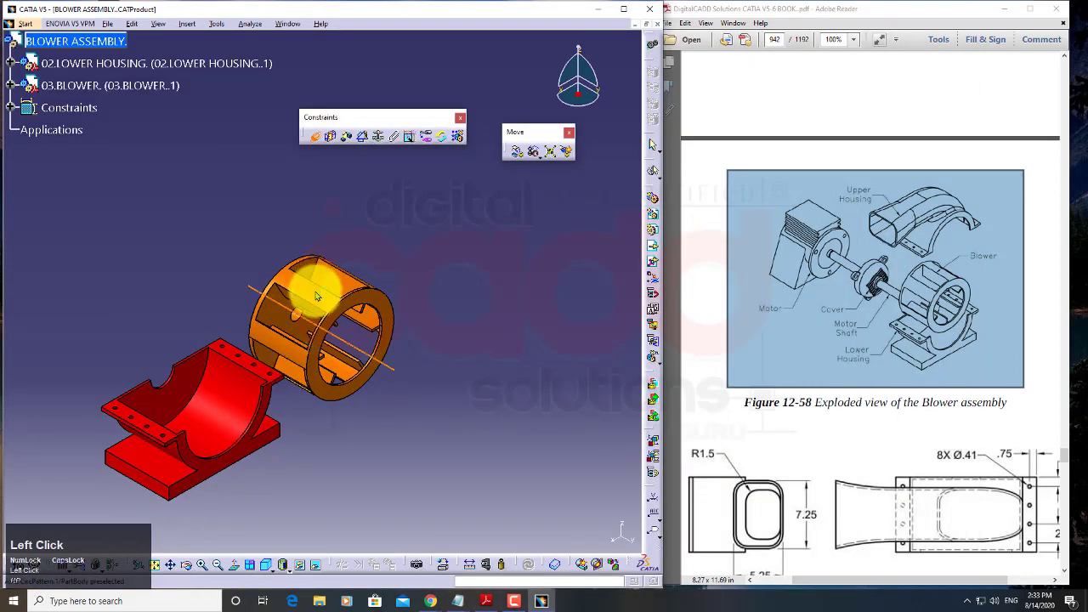
left_click(222, 419)
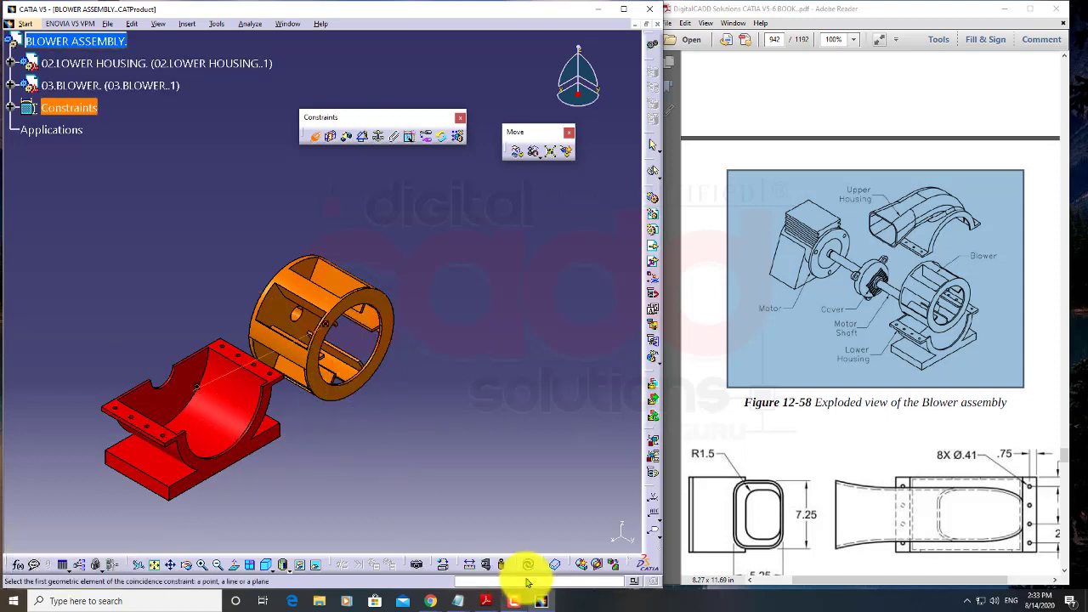
left_click_drag(572, 236, 573, 238)
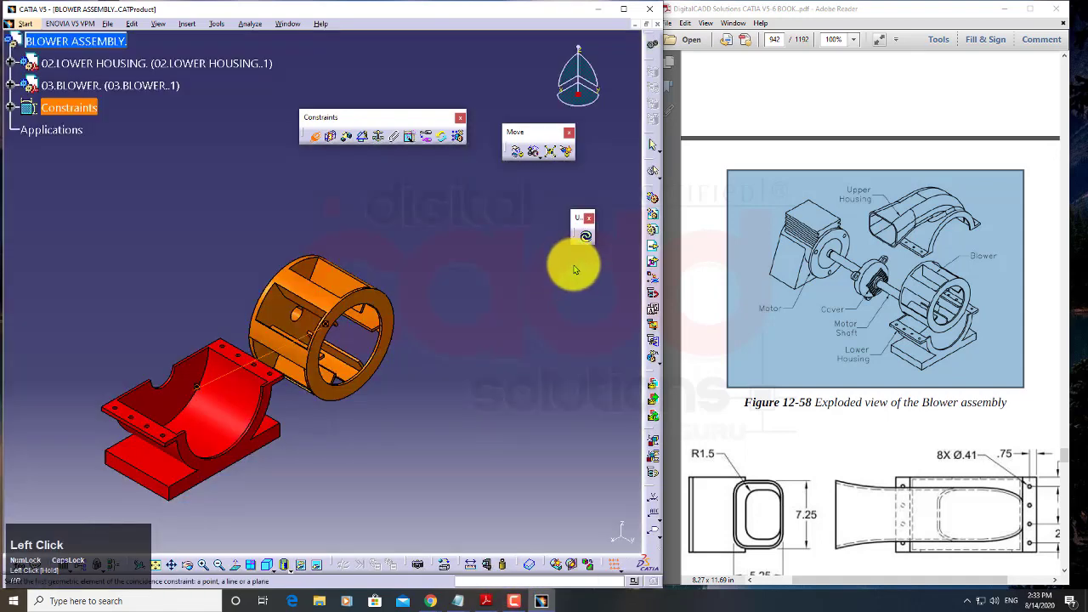
left_click(586, 239)
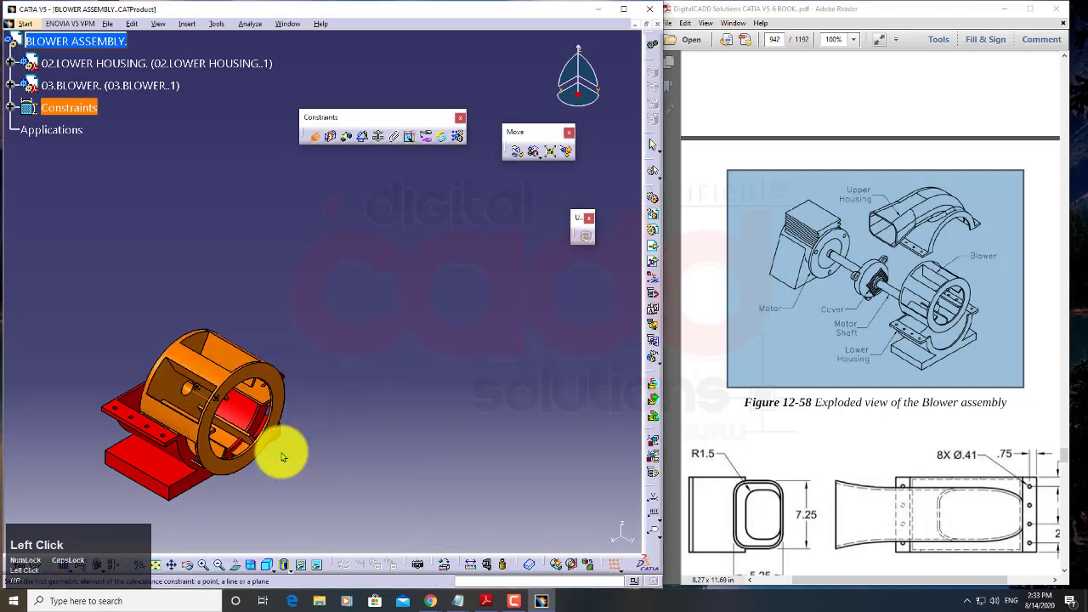
Step: Switch to the PDF in Adobe Reader and examine the dimensioned drawings of the lower housing and the blower
middle_click_drag(282, 456, 408, 519)
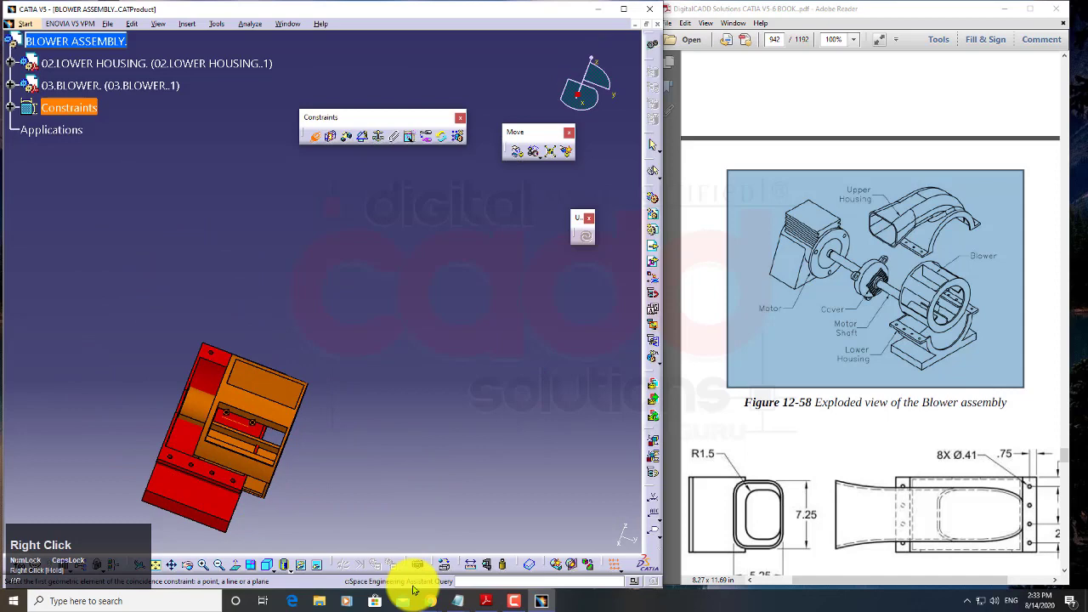
left_click(485, 601)
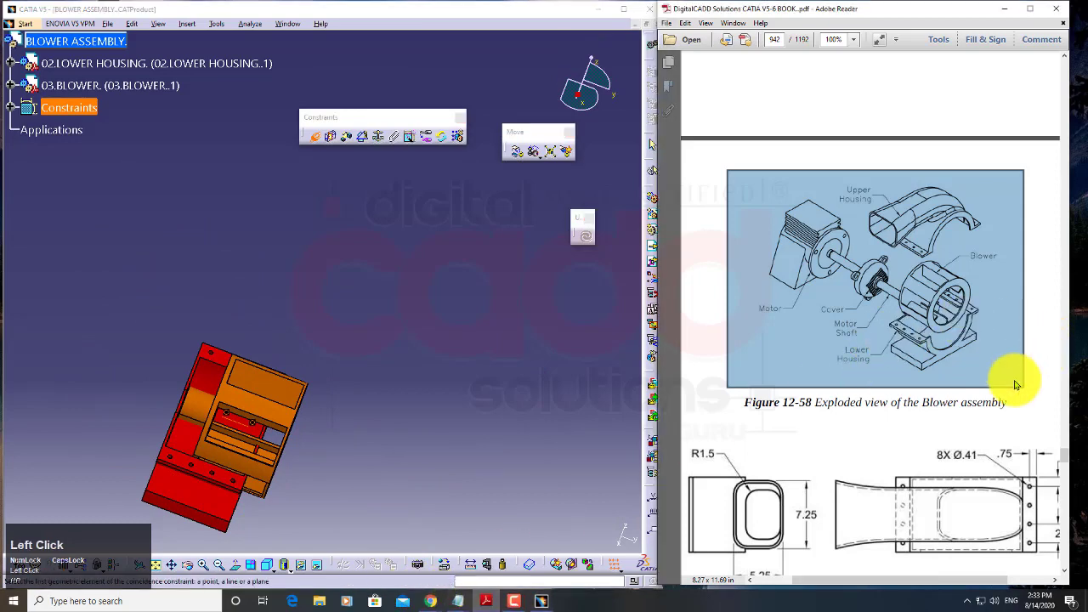
scroll(1016, 384, "down", 10)
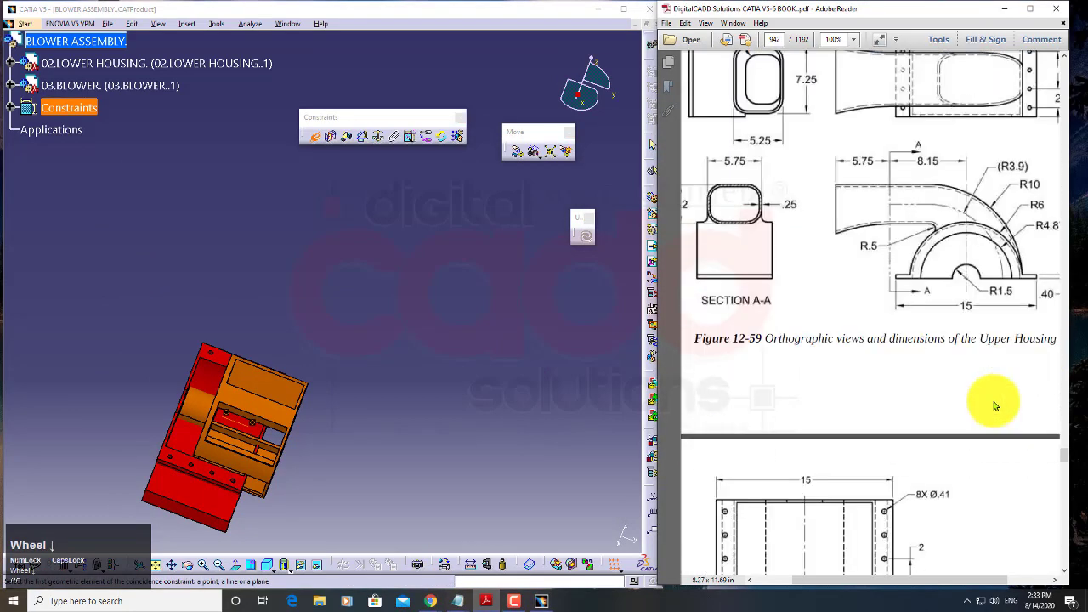
left_click(846, 292)
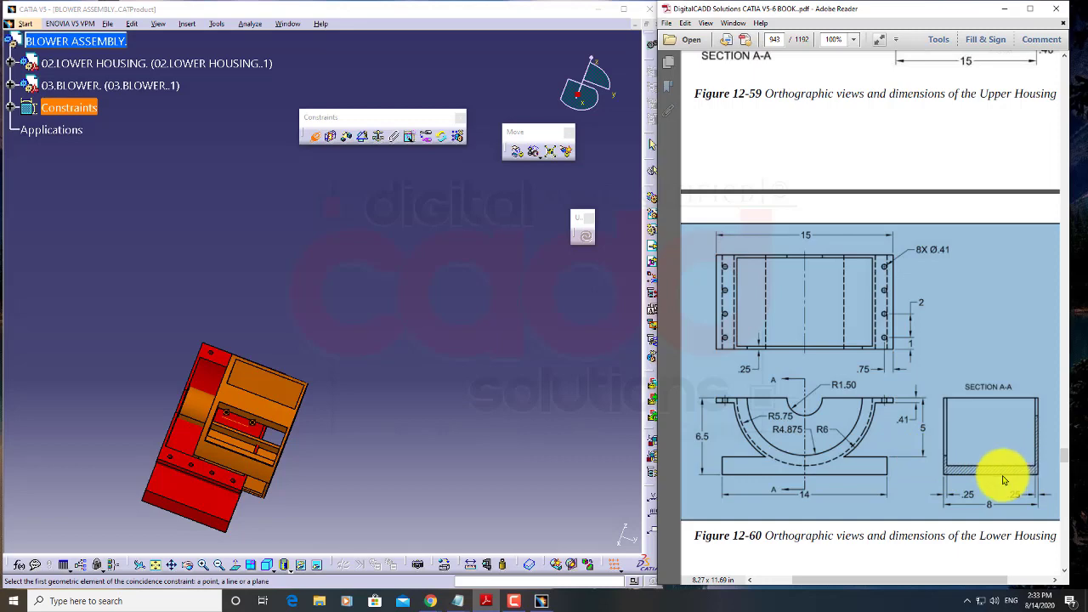
scroll(906, 462, "down", 3)
scroll(908, 459, "down", 6)
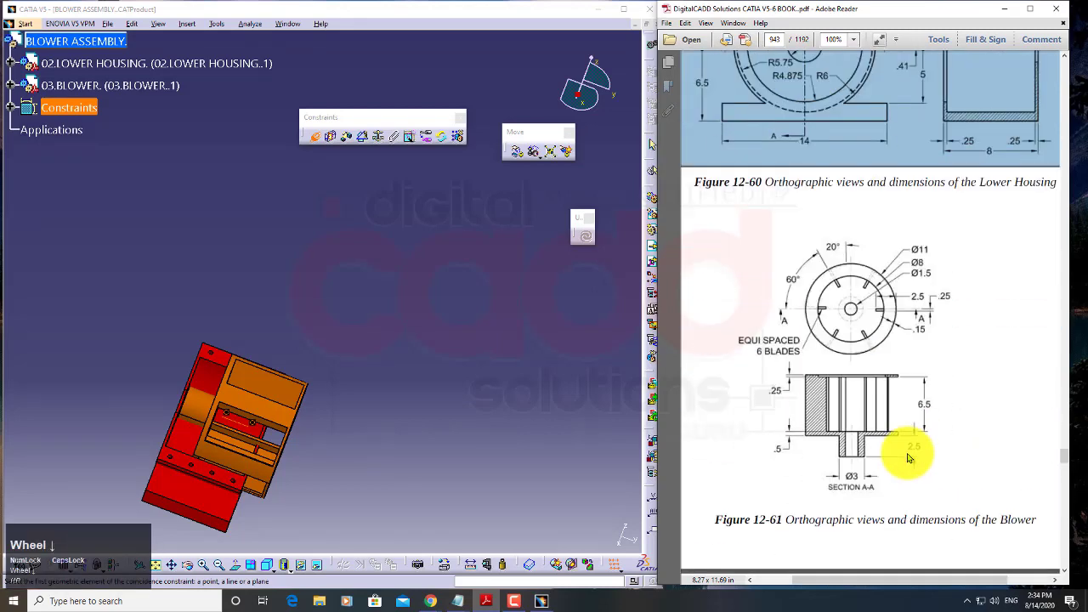
left_click(897, 421)
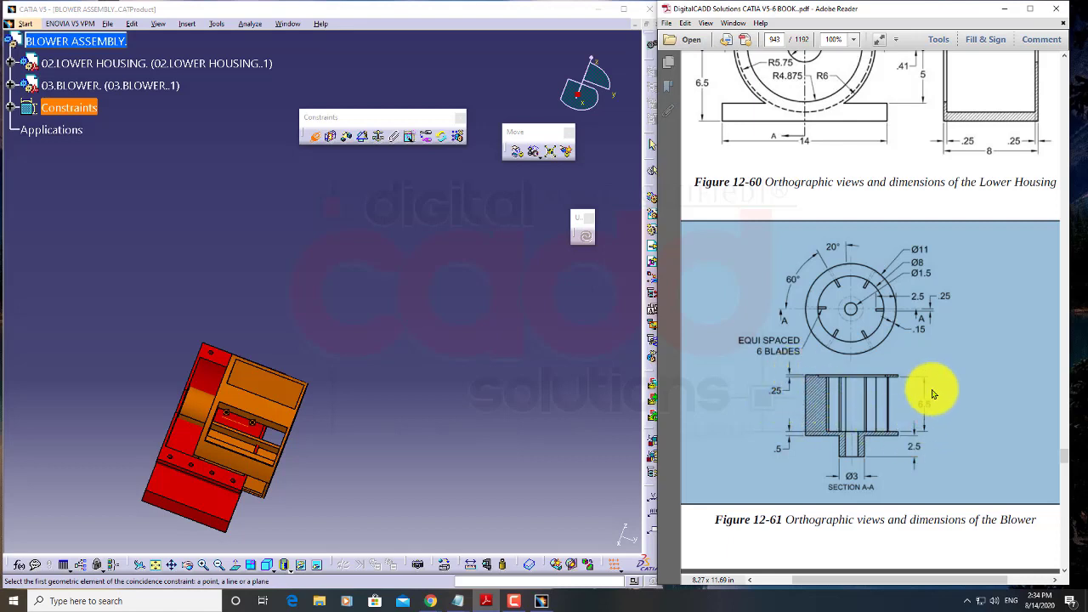
scroll(928, 343, "up", 2)
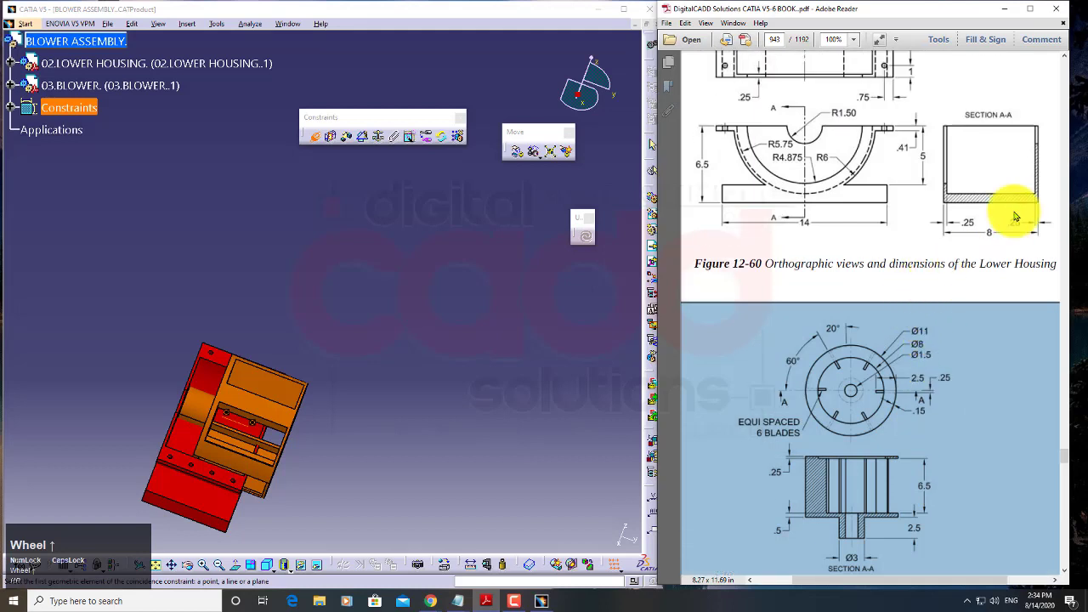
left_click(969, 228)
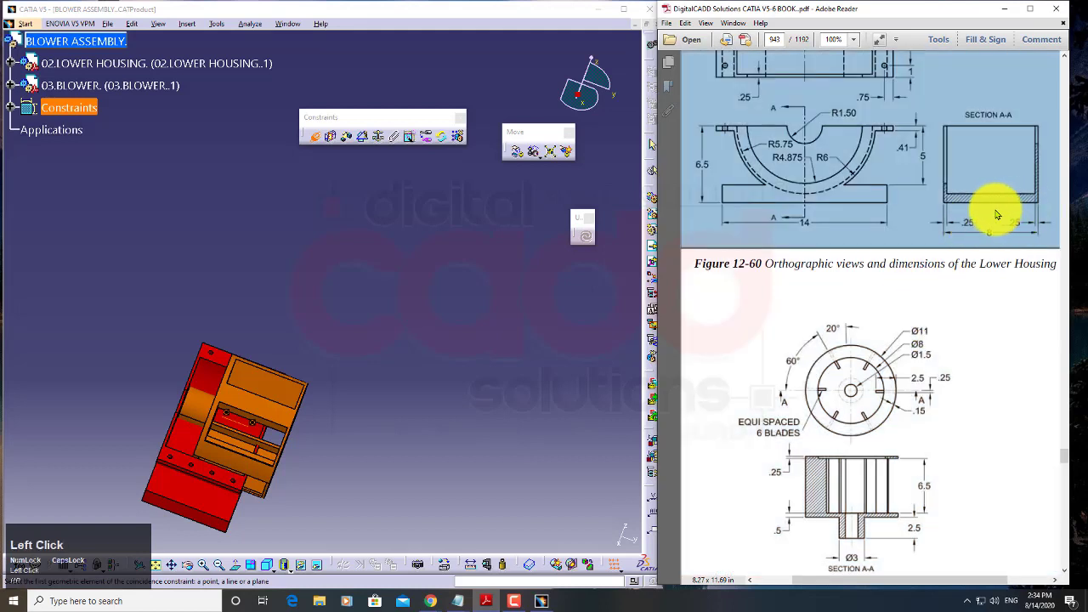
Step: Leave the Coincidence command in CATIA and examine how the blower's hub and back plate sit inside the lower housing
middle_click_drag(348, 445, 409, 367)
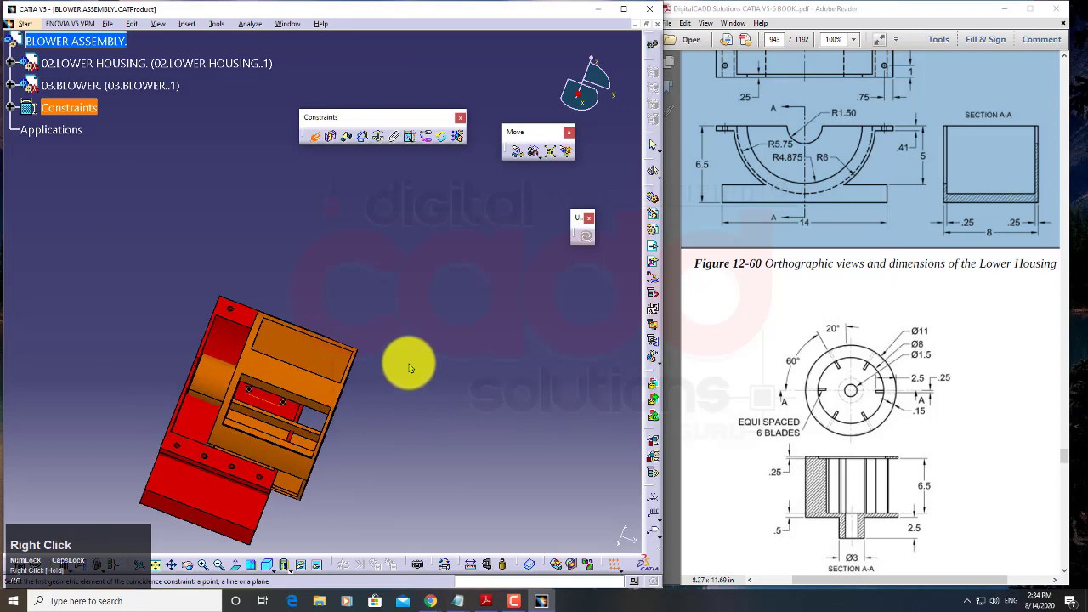
middle_click_drag(352, 401, 316, 150)
left_click(316, 140)
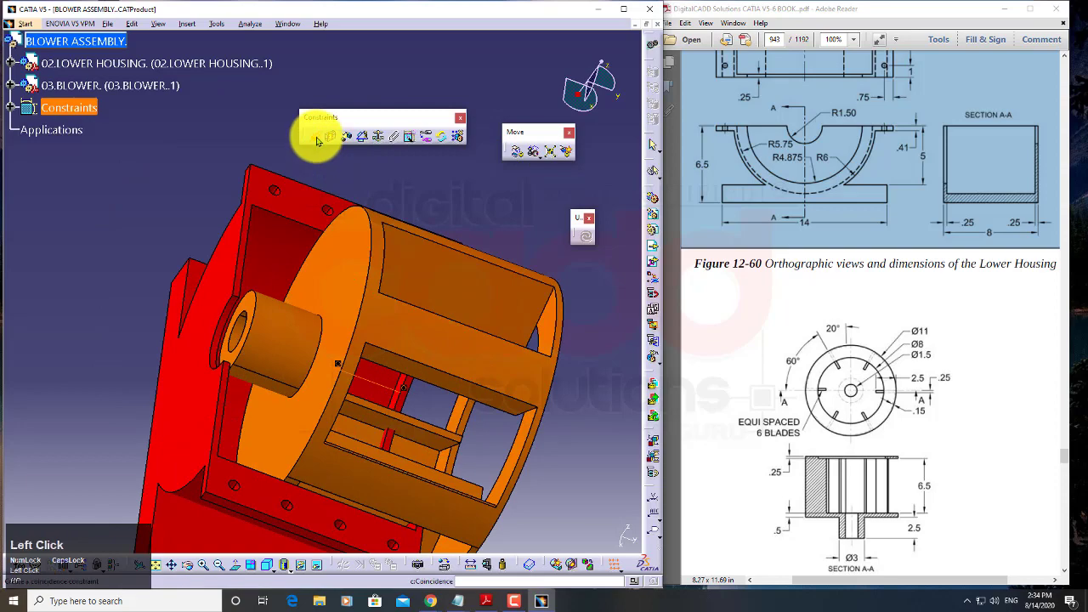
left_click(321, 278)
middle_click_drag(323, 279, 213, 323)
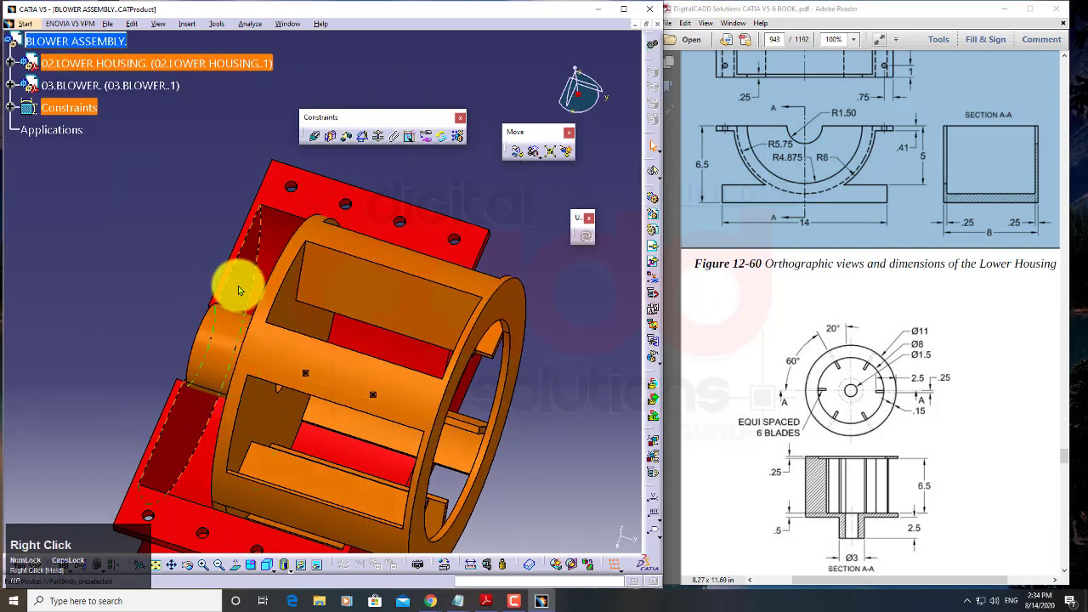
left_click(287, 348)
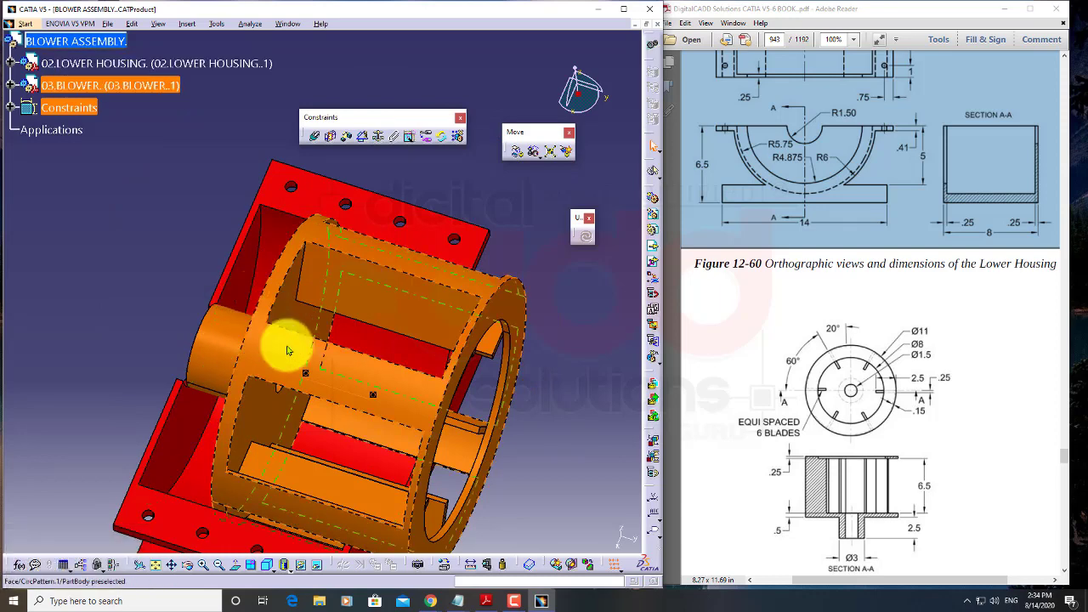
middle_click_drag(287, 348, 328, 409)
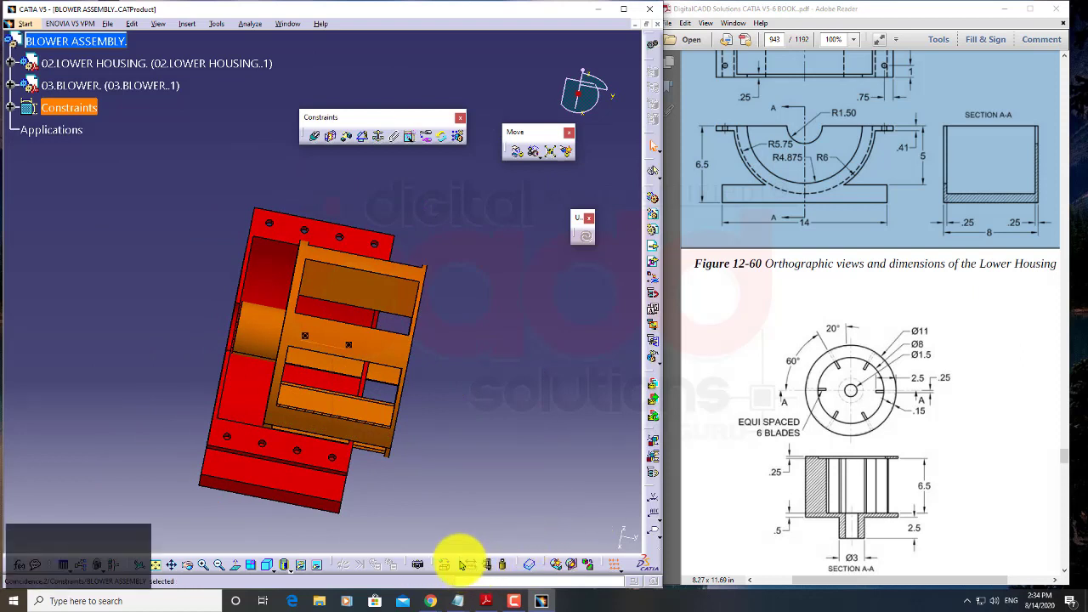
Step: Measure the distance between the blower's back plate face and the outer face of its front ring with Measure Between
left_click_drag(460, 564, 535, 400)
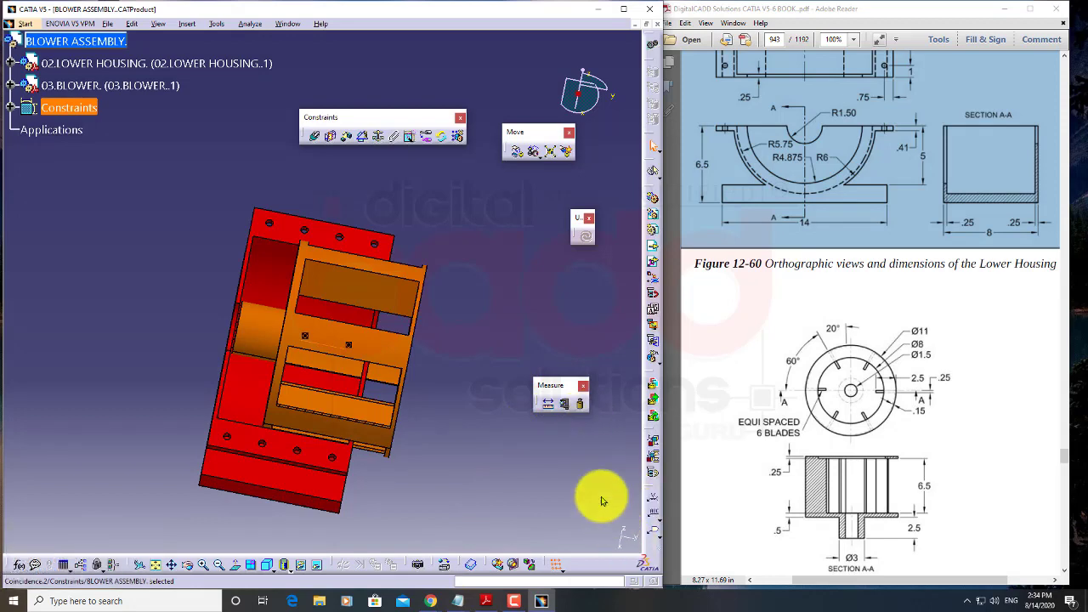
left_click(554, 415)
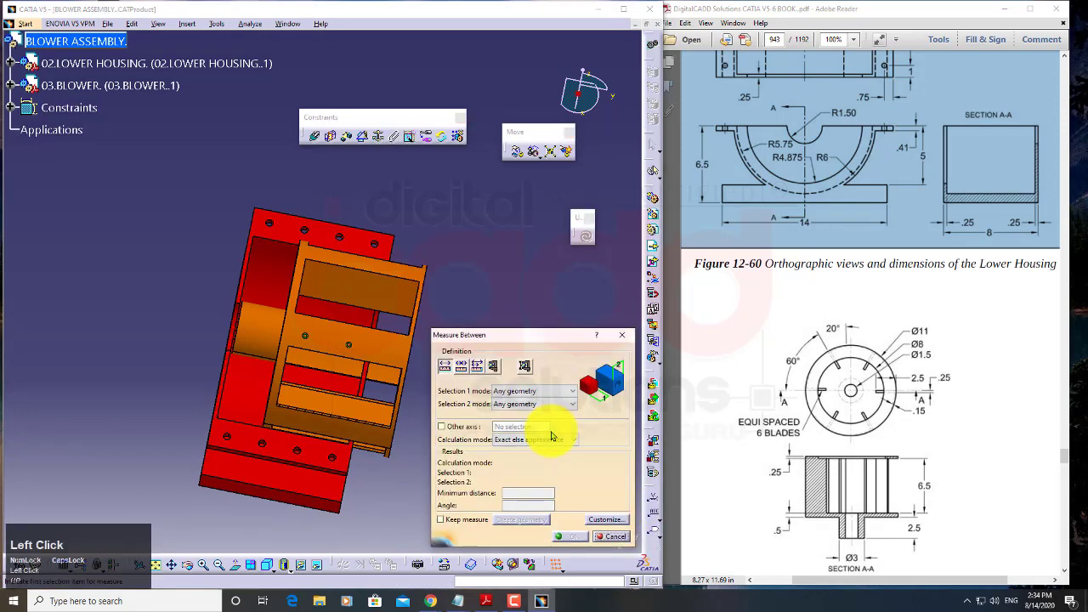
right_click_drag(287, 296, 193, 307)
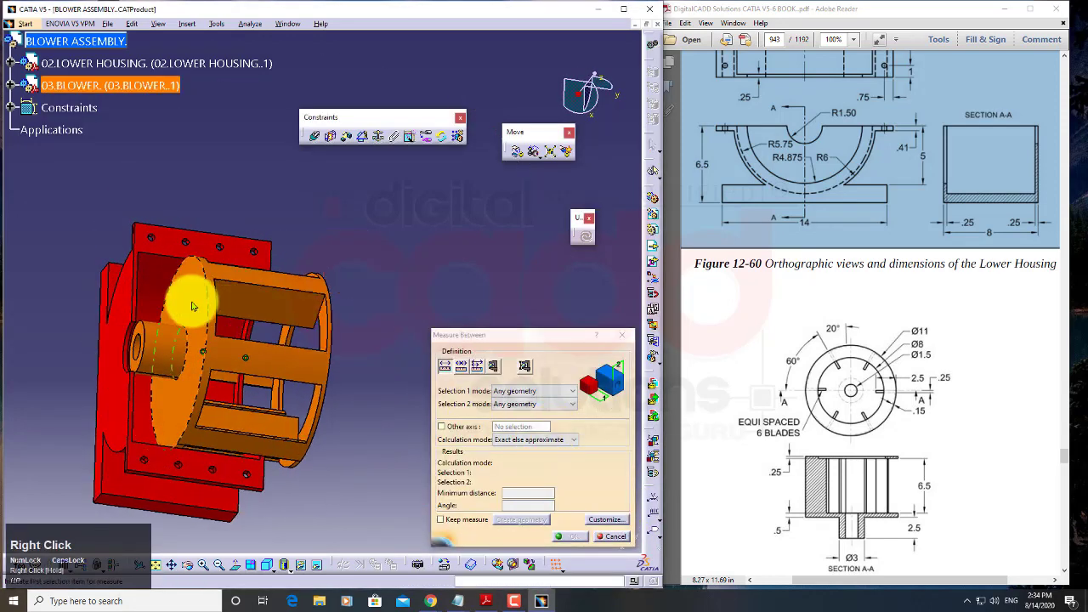
left_click(193, 306)
right_click_drag(336, 311, 175, 313)
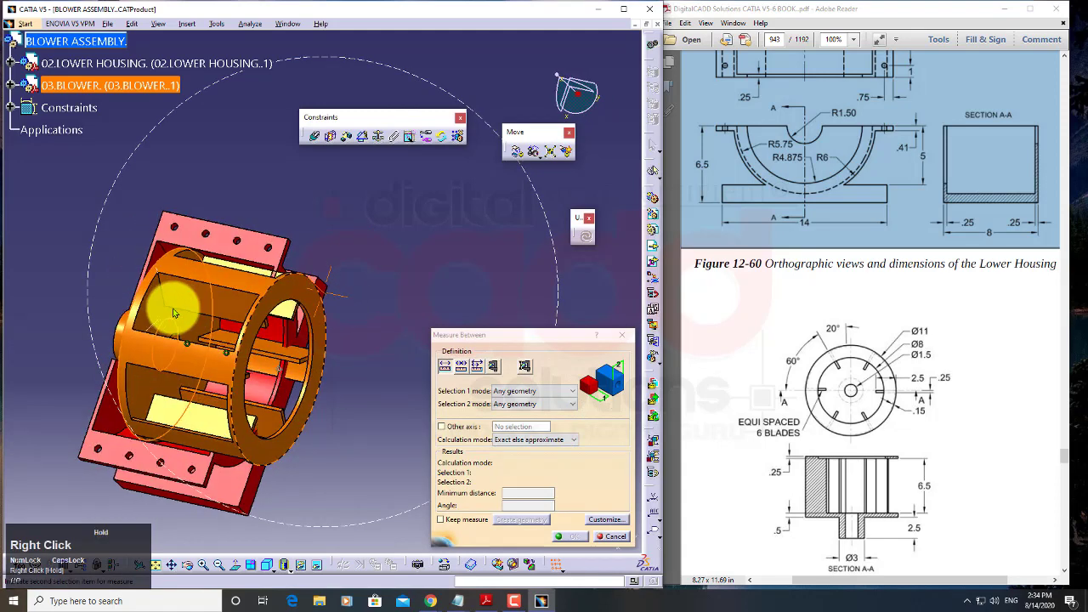
left_click(295, 286)
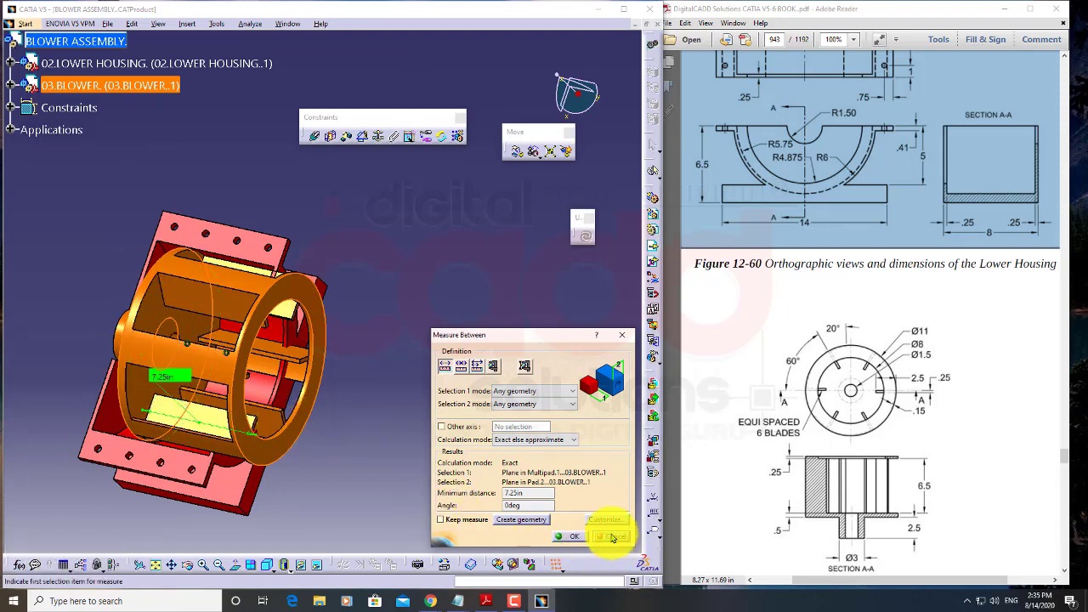
left_click(612, 537)
Step: Measure the clear inner width of the lower housing between its two end walls with Measure Between
left_click(549, 406)
mouse_move(372, 259)
middle_mouse_down()
mouse_move(355, 309)
mouse_move(371, 307)
mouse_move(362, 264)
middle_mouse_up()
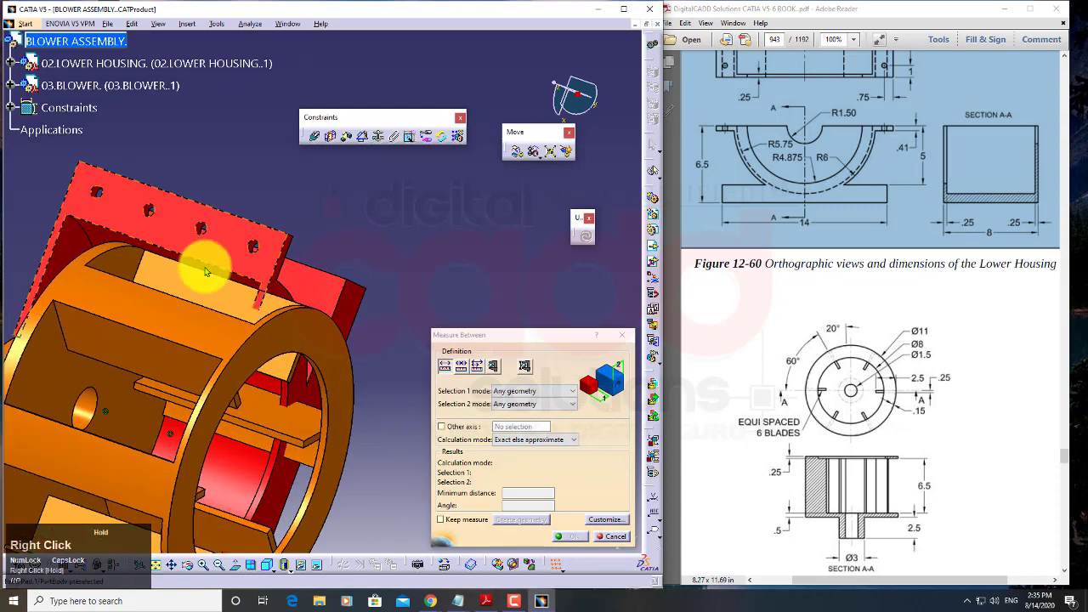
left_click(72, 249)
middle_click_drag(239, 414, 156, 193)
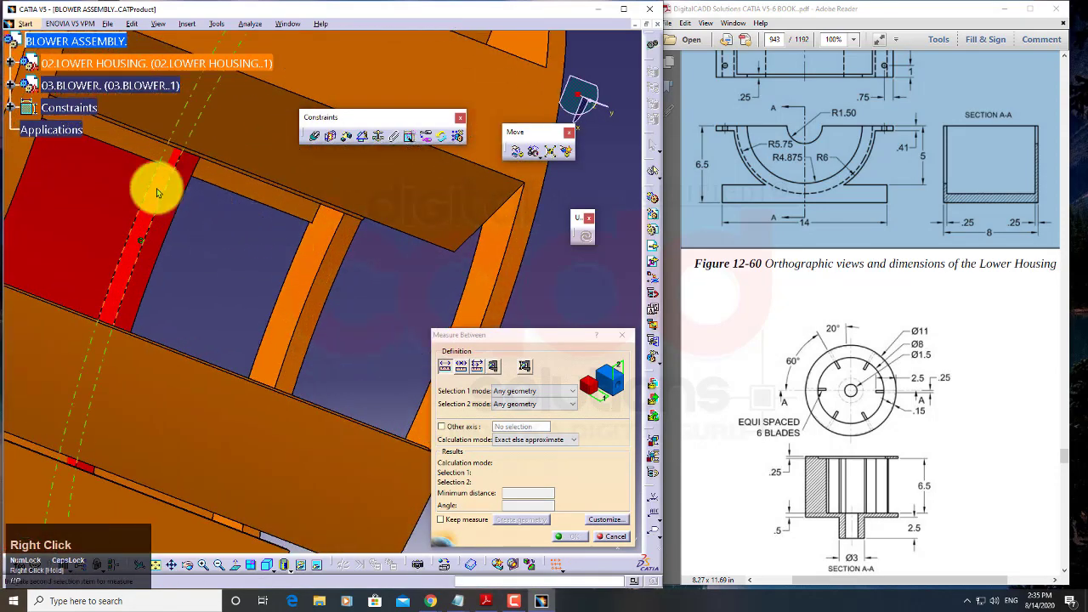
left_click(156, 192)
middle_click_drag(250, 309, 179, 381)
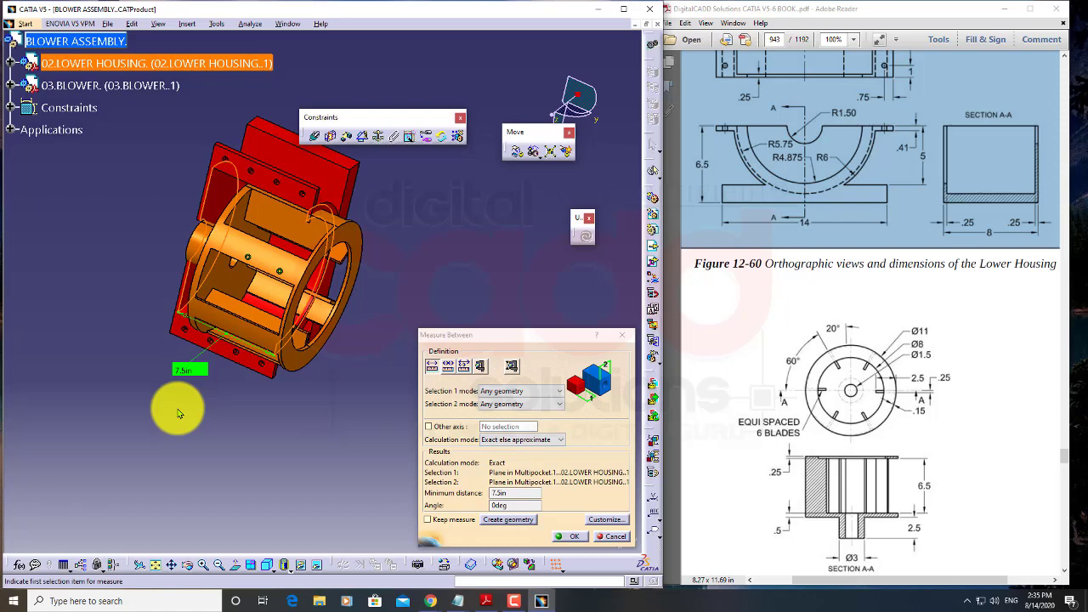
Step: Close the measurement and add an offset constraint of 0.25/2 between the blower's back plate face and the lower housing's inner end wall
key("Escape")
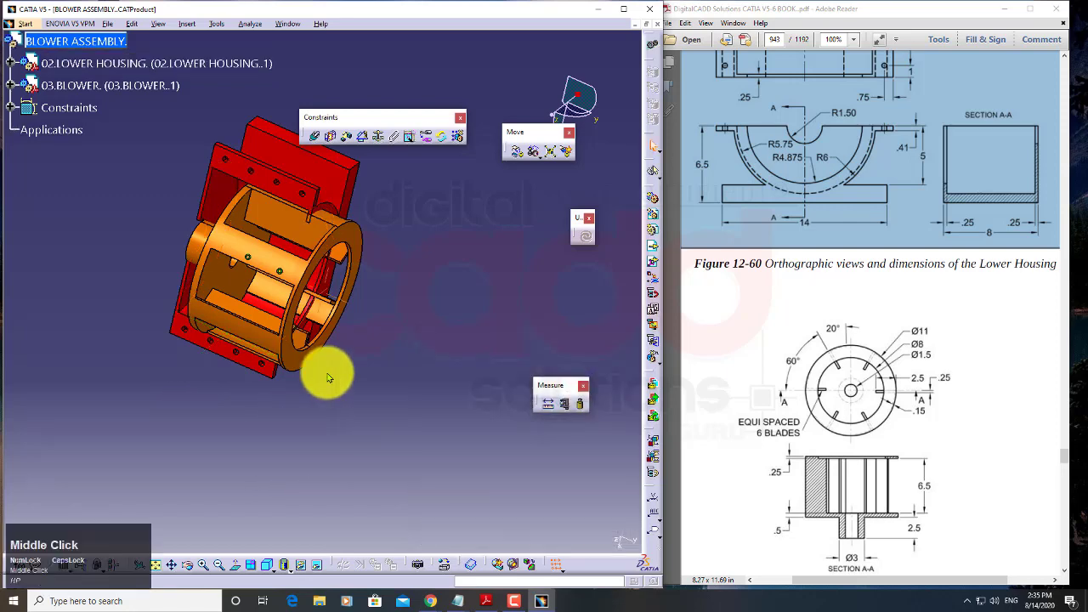
right_click(381, 367)
middle_click_drag(328, 379, 331, 263)
middle_click_drag(270, 302, 417, 393)
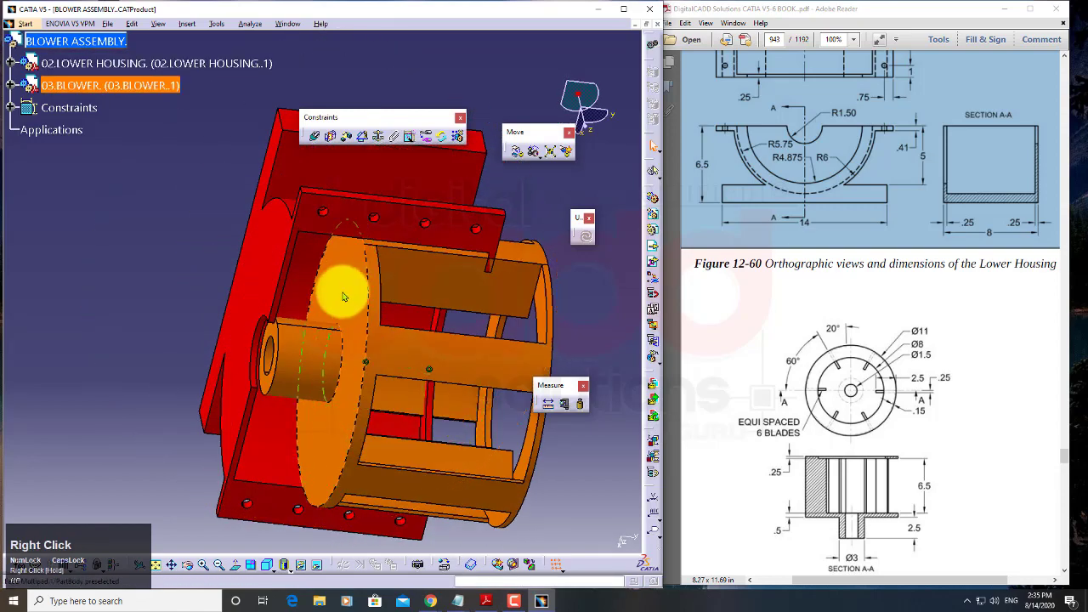
middle_click_drag(338, 313, 257, 264)
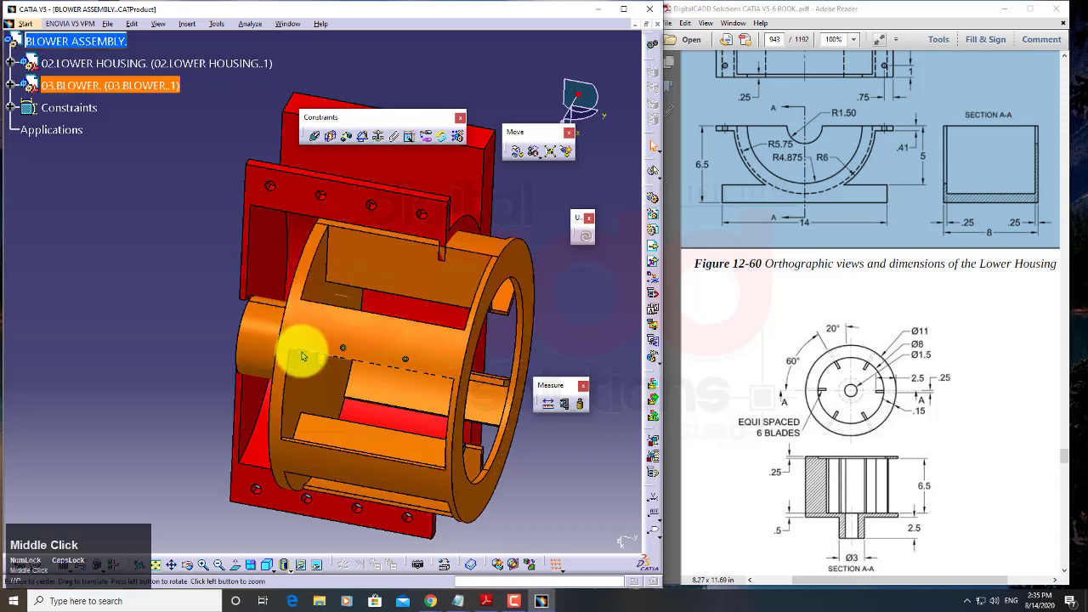
middle_click_drag(304, 352, 377, 417)
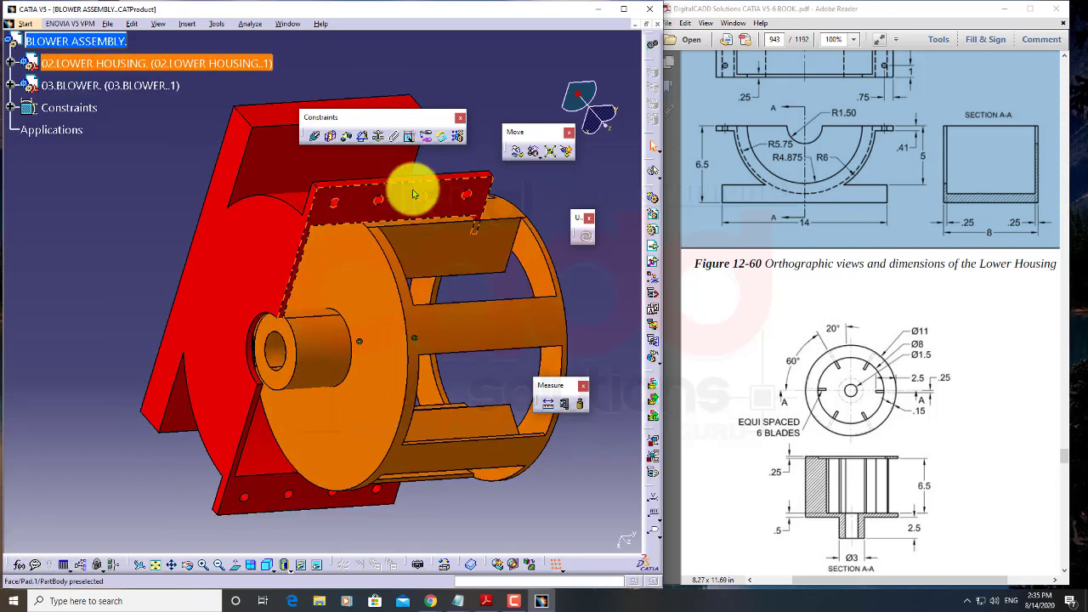
left_click(348, 139)
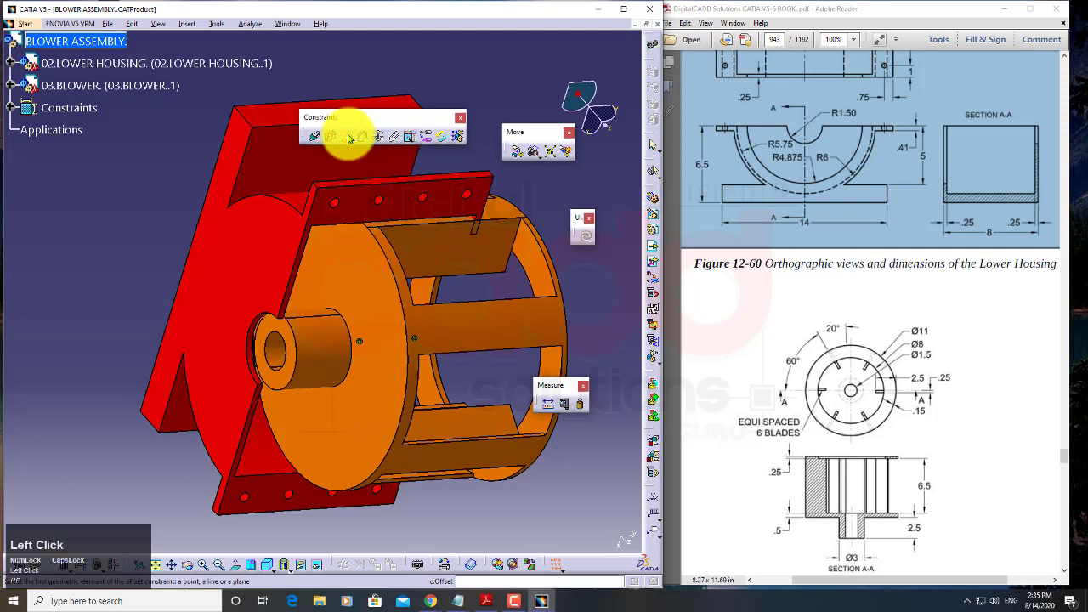
left_click(356, 289)
right_click_drag(452, 414, 263, 248)
left_click(264, 243)
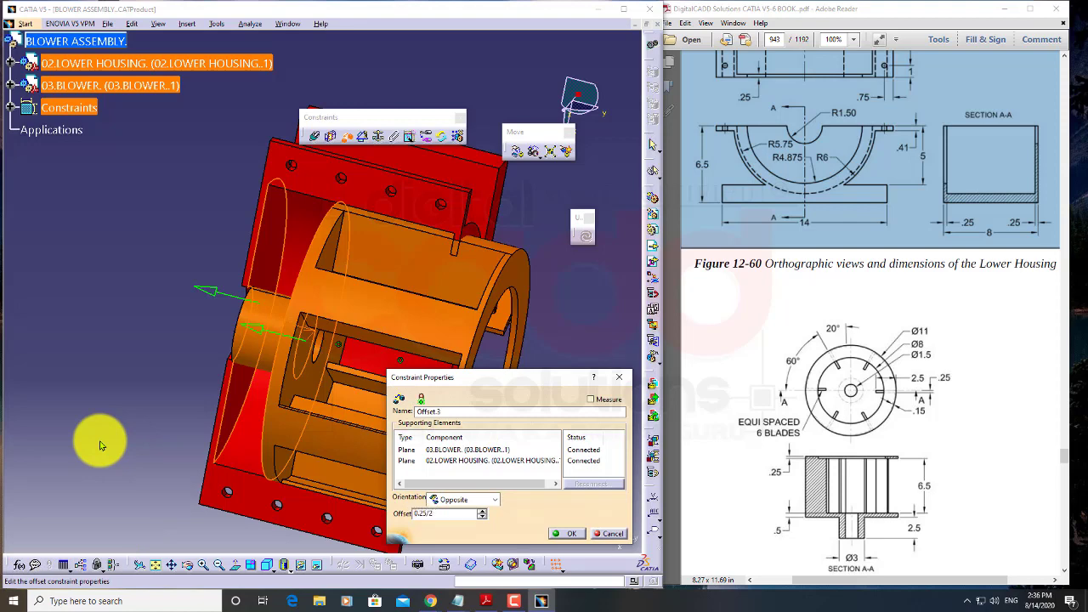
key("Return")
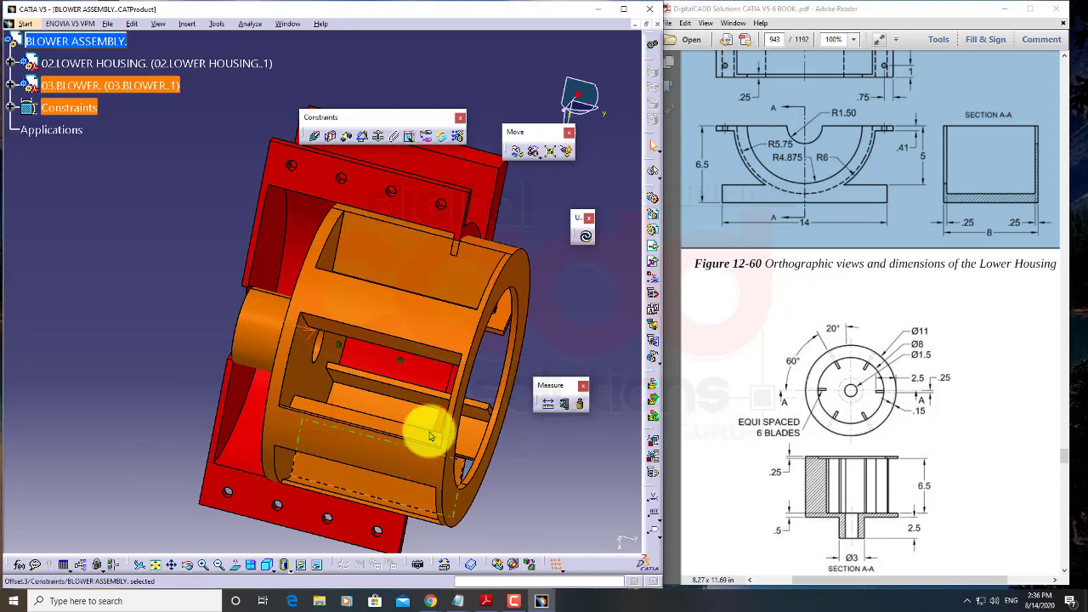
Step: Update the assembly to apply the blower's offset constraint
left_click(584, 237)
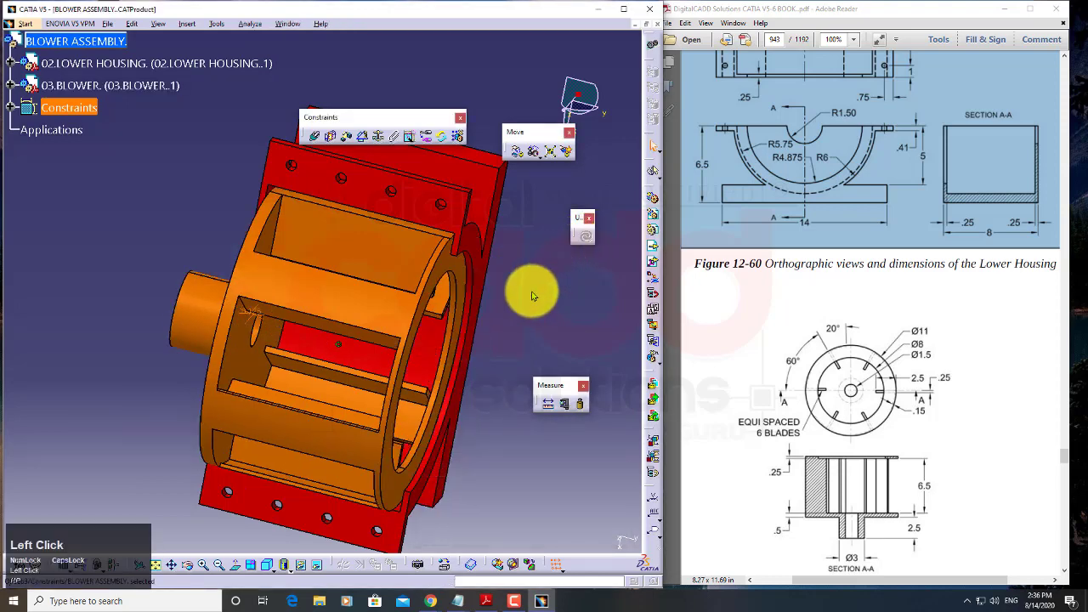
middle_click(461, 315)
left_click(502, 436)
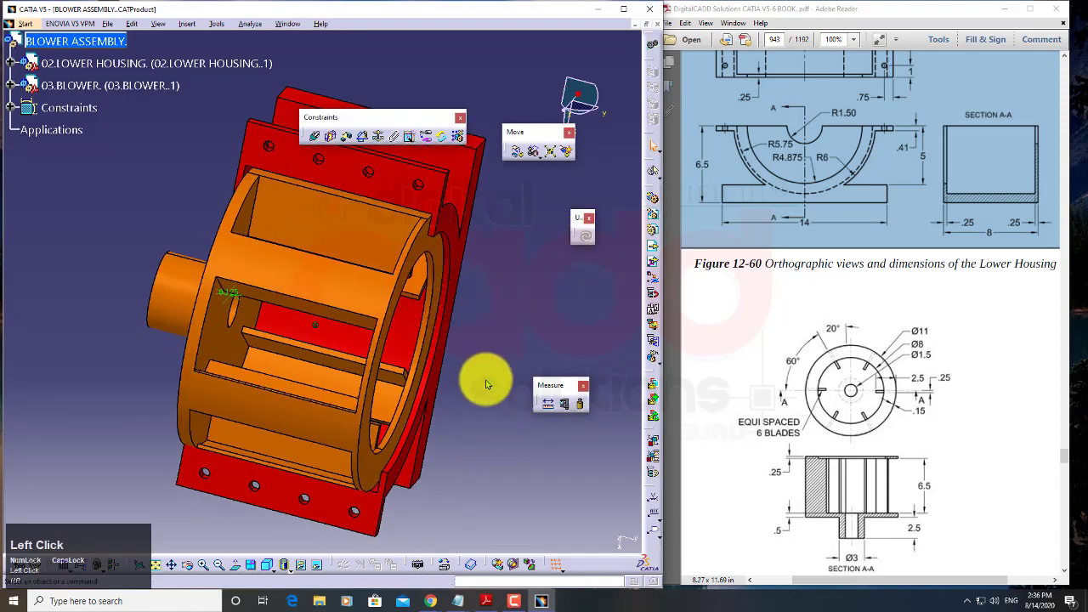
Step: Examine the gaps between the blower and the lower housing's end walls from the top, then restore the fitted isometric view
left_click(272, 573)
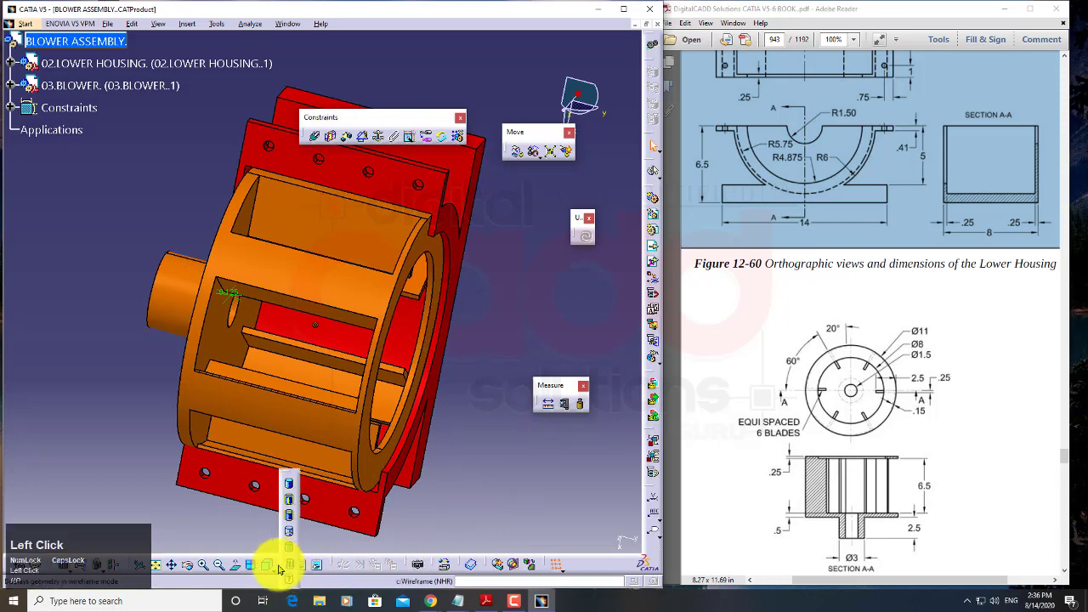
left_click(283, 564)
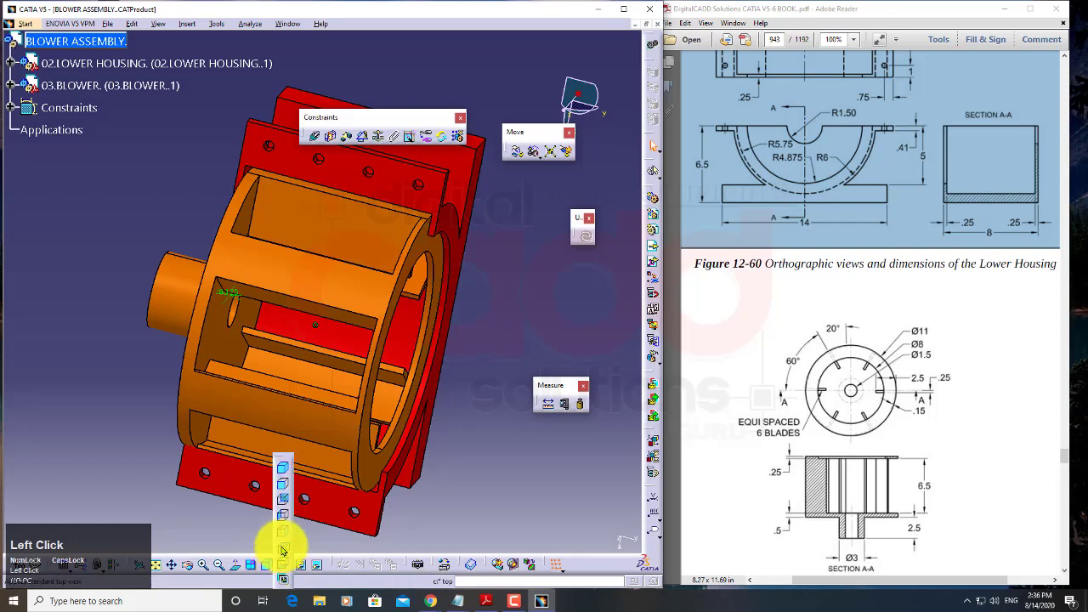
middle_click_drag(492, 304, 502, 384)
middle_click(255, 369)
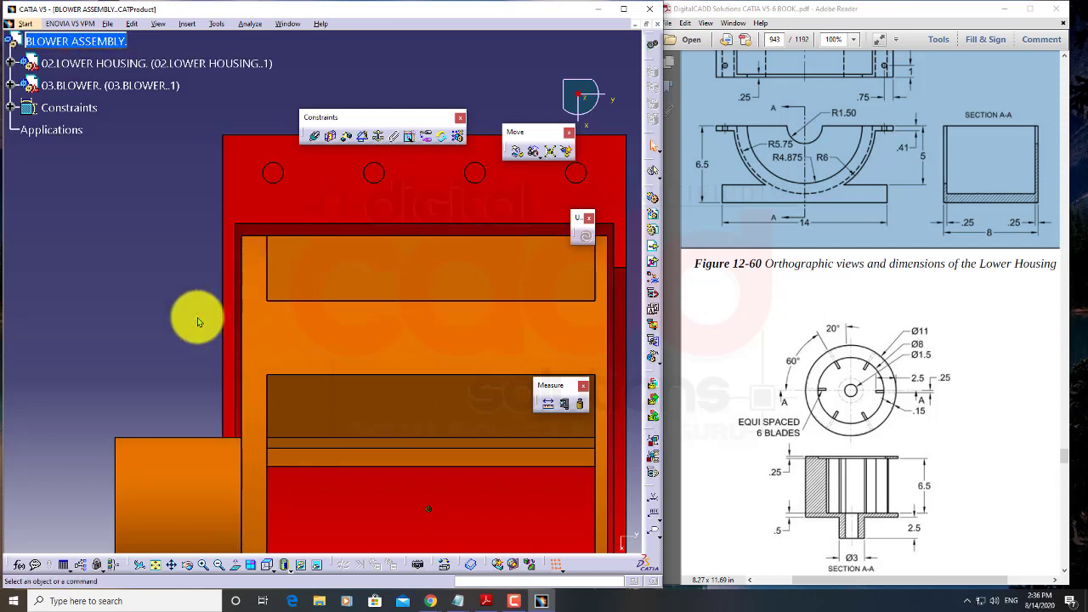
middle_click_drag(187, 457, 133, 417)
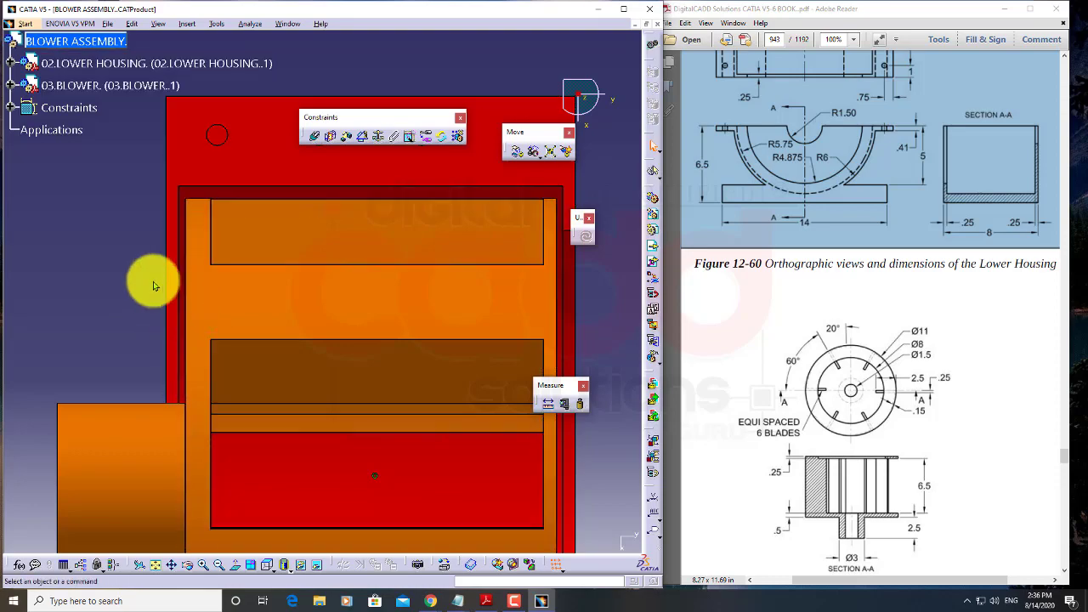
middle_click_drag(330, 440, 312, 451)
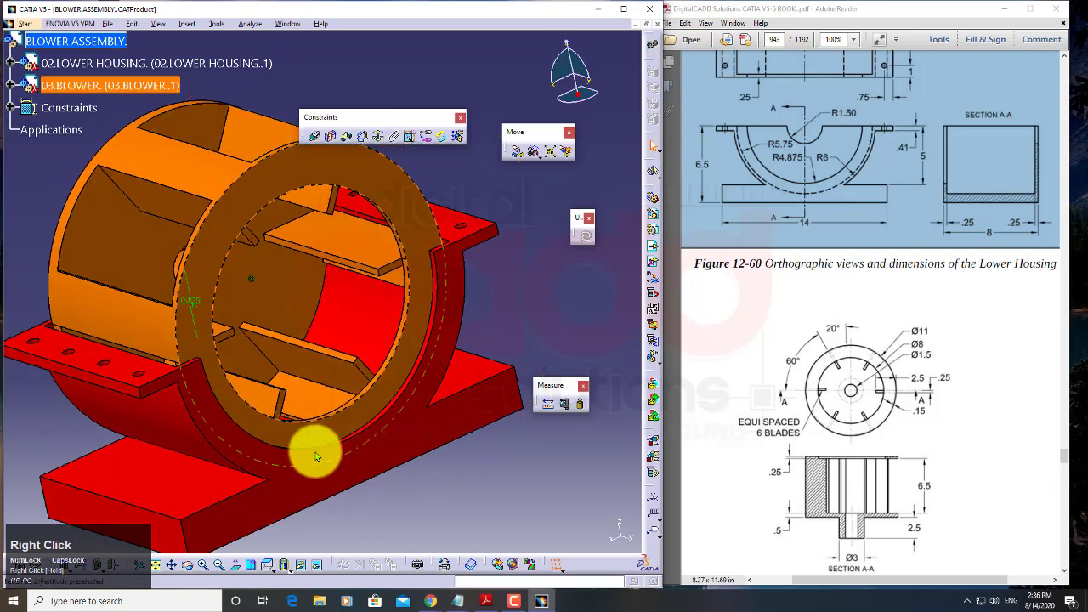
left_click(273, 565)
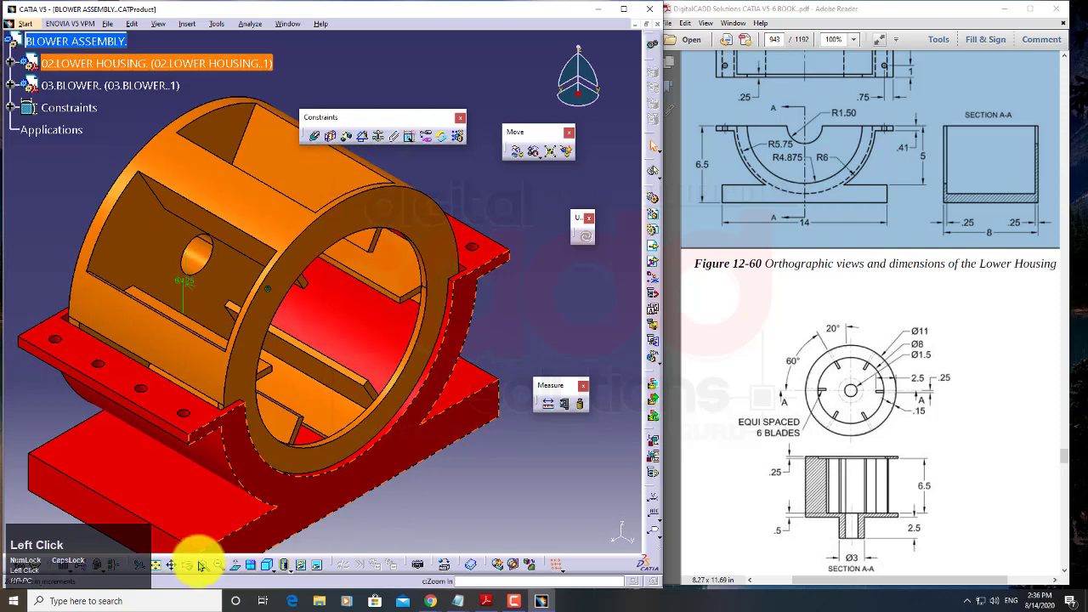
left_click(158, 564)
middle_click_drag(294, 531, 405, 500)
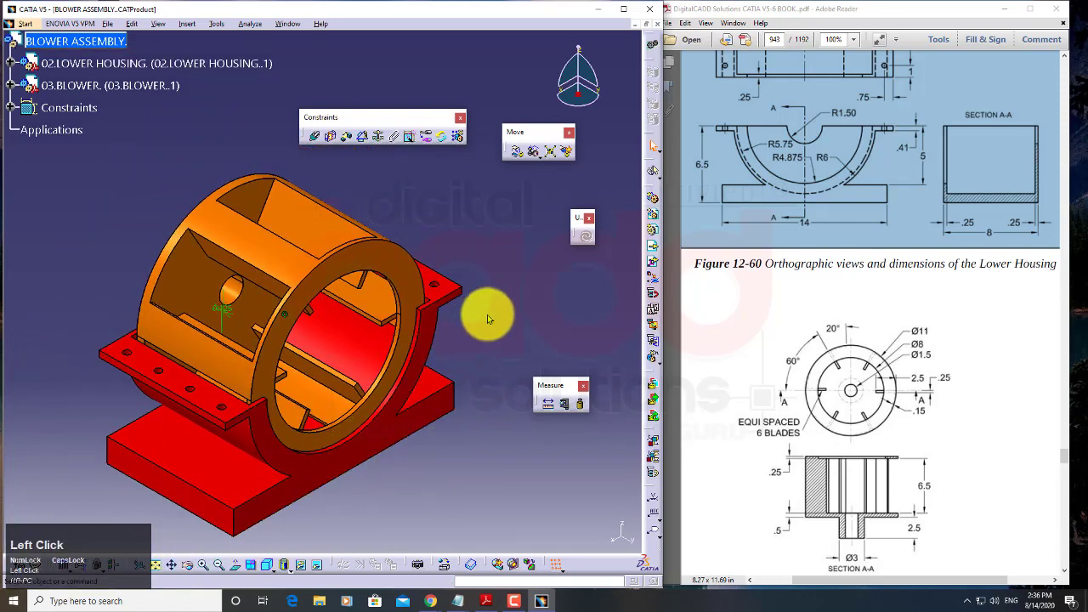
middle_click_drag(489, 319, 462, 311)
Step: Switch to the PDF in Adobe Reader and examine the exploded view of the Blower assembly in Figure 12-58
scroll(910, 437, "up", 6)
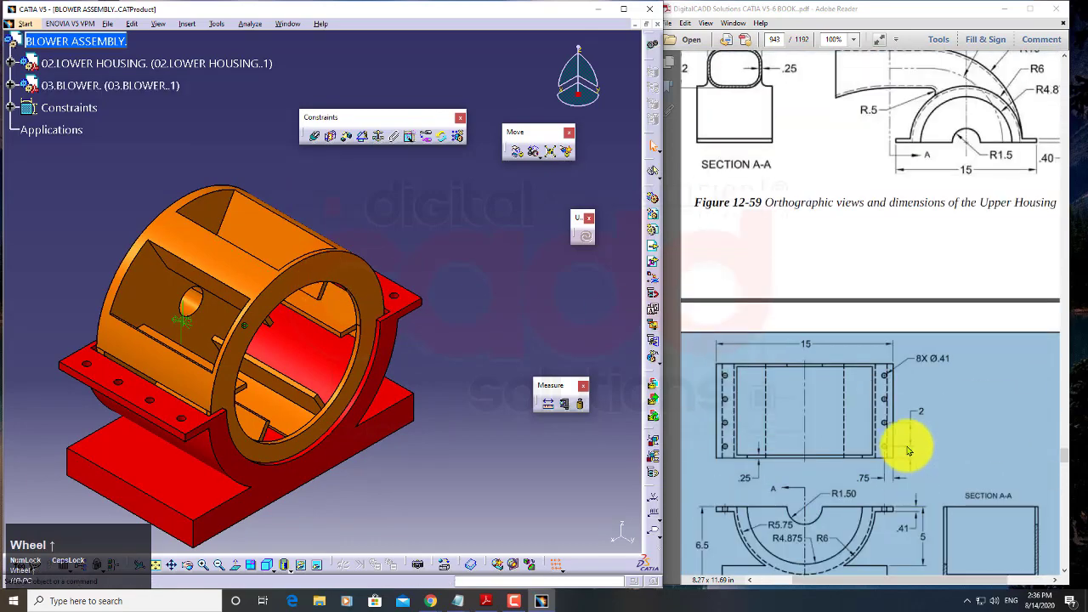
scroll(906, 447, "up", 5)
left_click(899, 401)
scroll(901, 428, "up", 3)
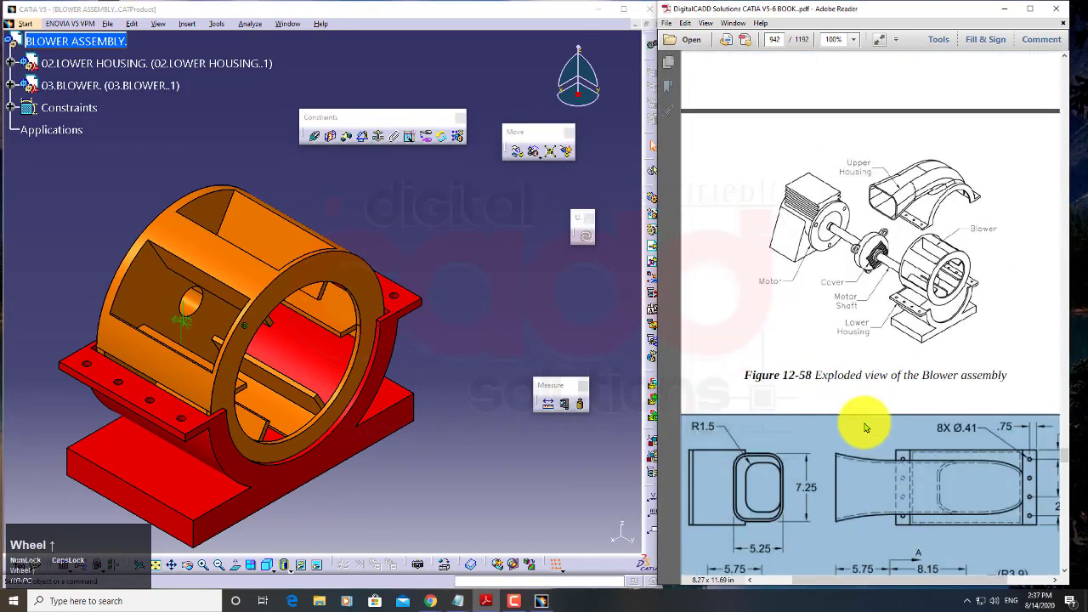
left_click(933, 185)
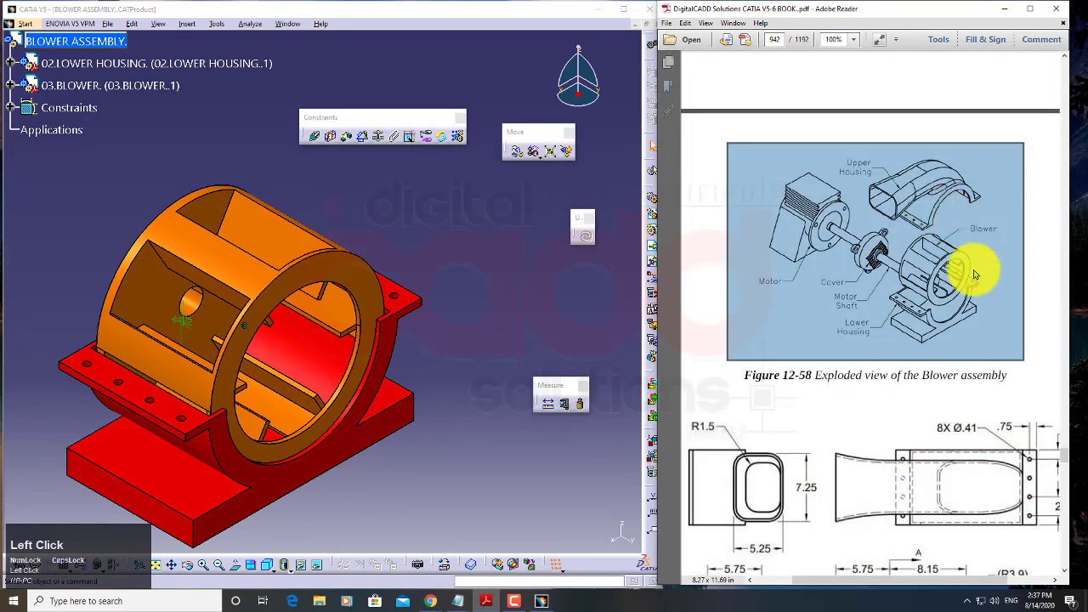
left_click(515, 601)
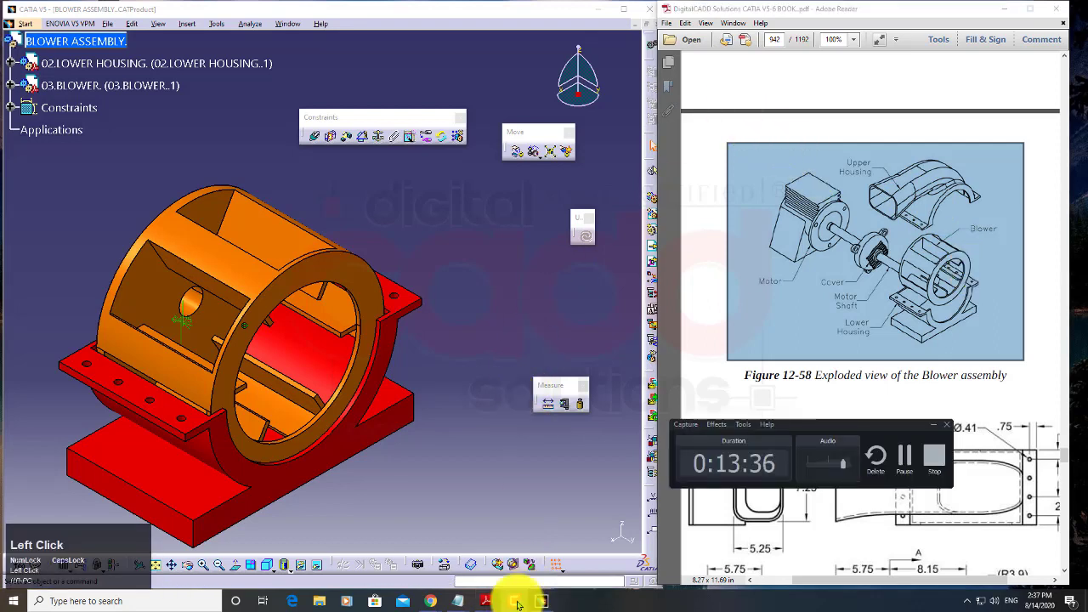
left_click(515, 601)
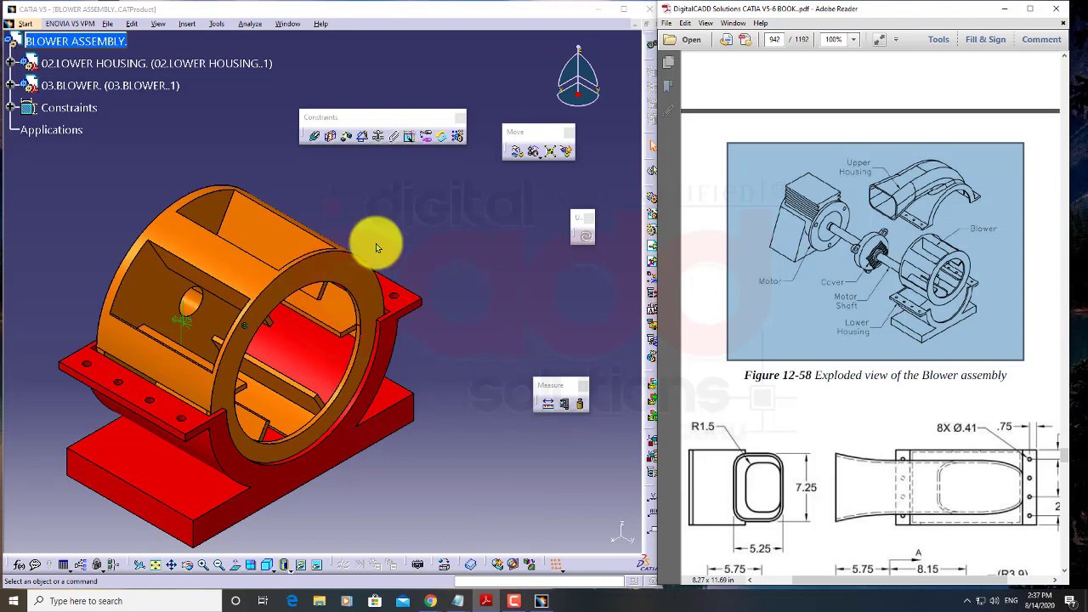
Step: In CATIA, insert the existing component 01.UPPER HOUSING with positioning into BLOWER ASSEMBLY and place it above the blower
right_click(48, 39)
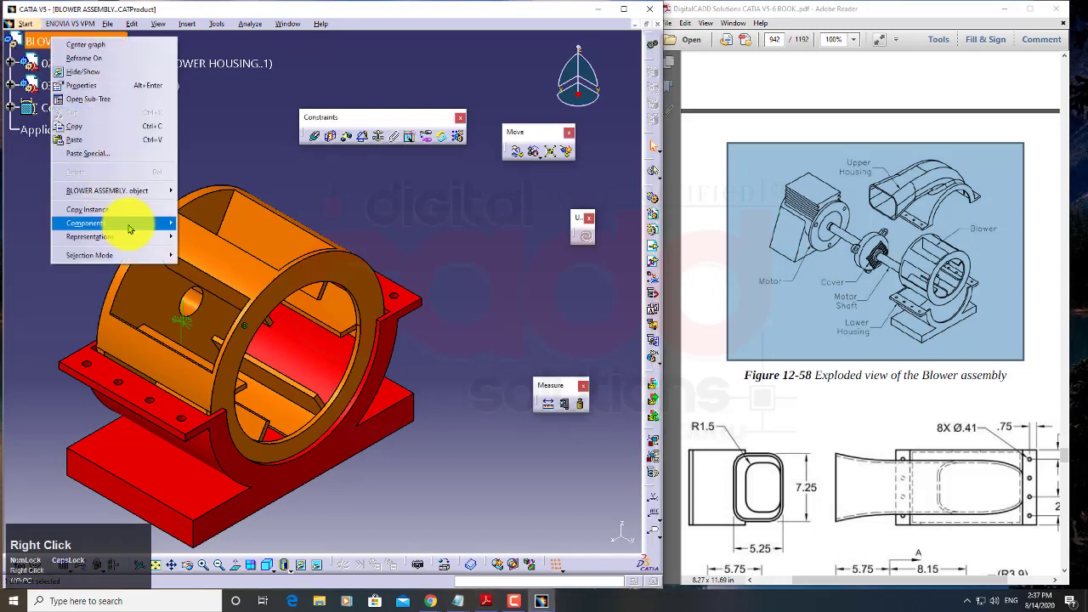
mouse_move(129, 228)
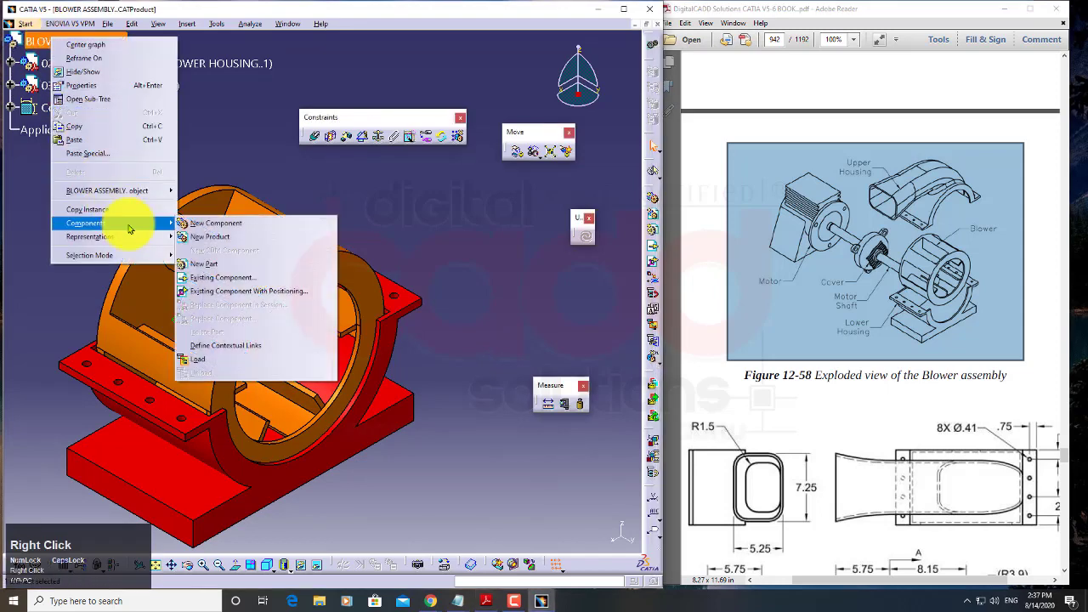
left_click(299, 294)
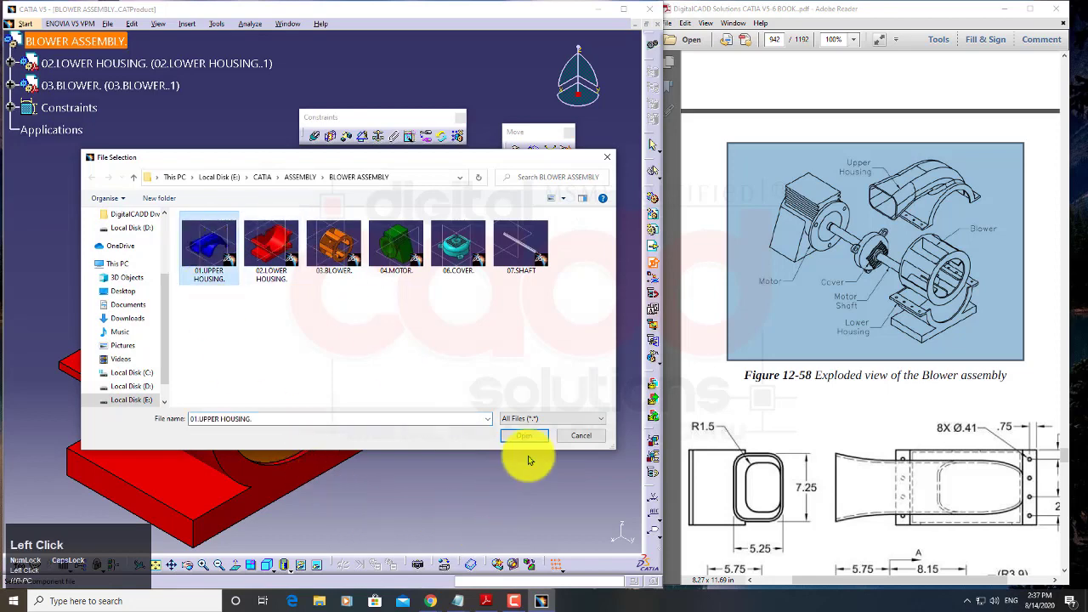
left_click(527, 437)
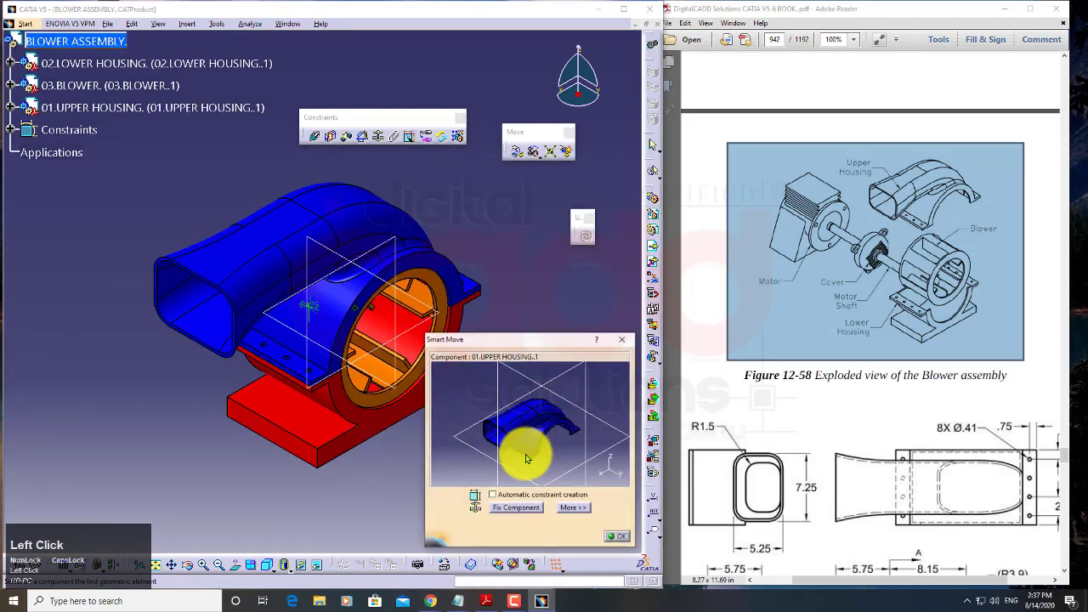
middle_click_drag(352, 422, 427, 233)
left_click_drag(428, 233, 236, 210)
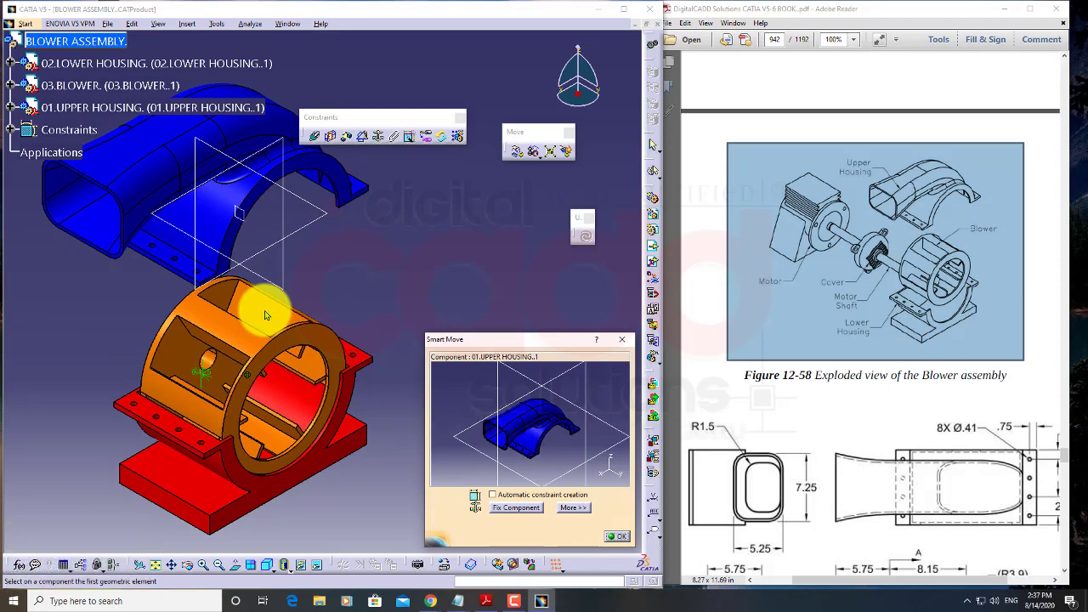
left_click_drag(138, 146, 344, 289)
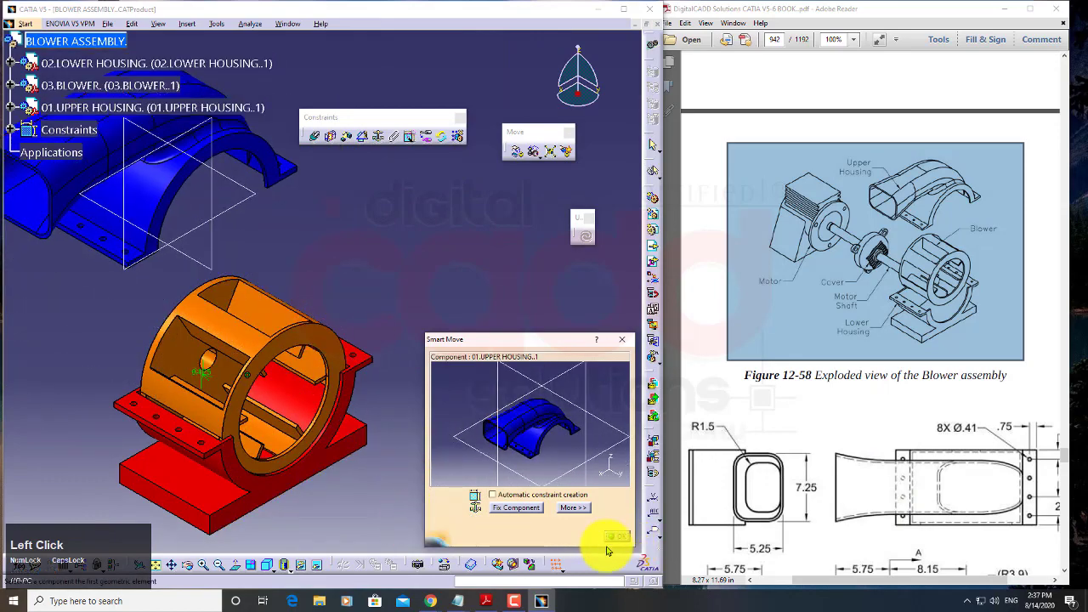
left_click(616, 537)
Step: Hide the reference planes of the upper housing
middle_click_drag(219, 313, 369, 453)
left_click_drag(181, 204, 421, 415)
right_click(383, 346)
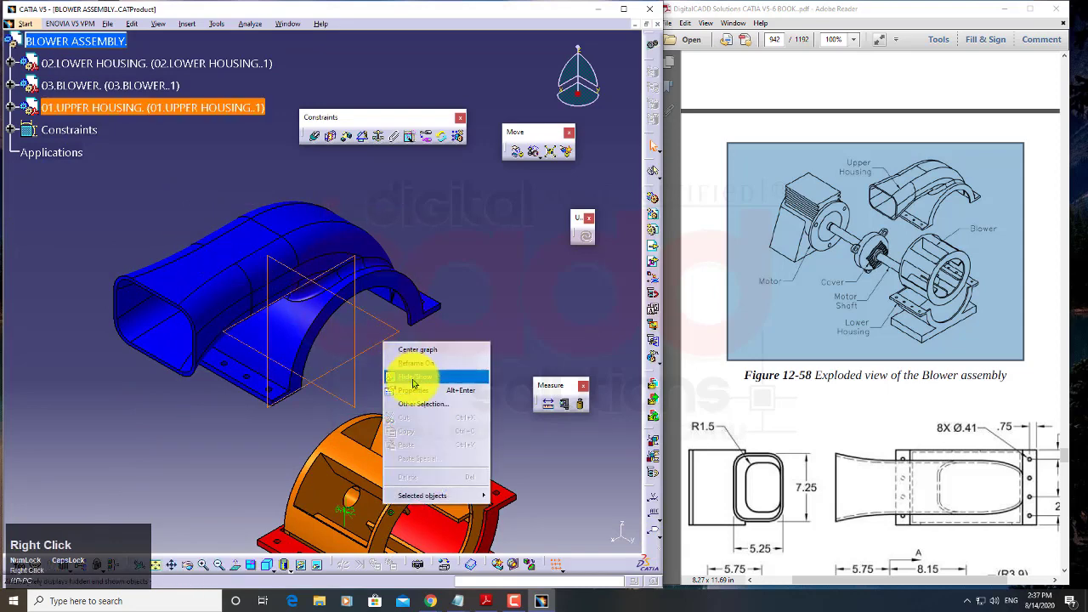
left_click(414, 381)
middle_click_drag(370, 350, 429, 397)
right_click(319, 290)
left_click(386, 305)
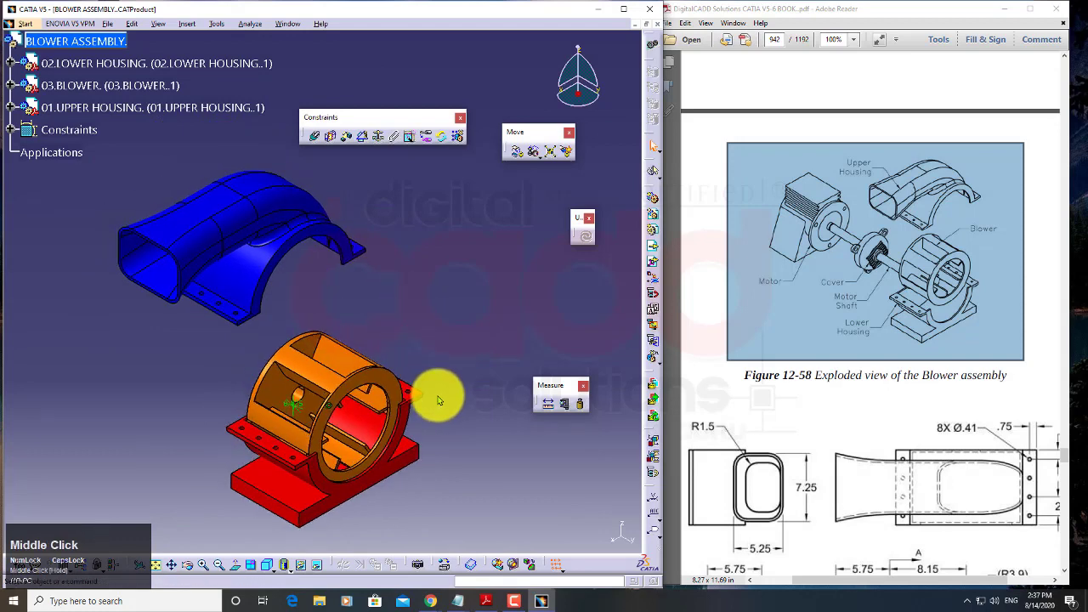
Step: Add a coincidence constraint between the upper housing's arc axis and the blower's axis
middle_click_drag(461, 309, 452, 330)
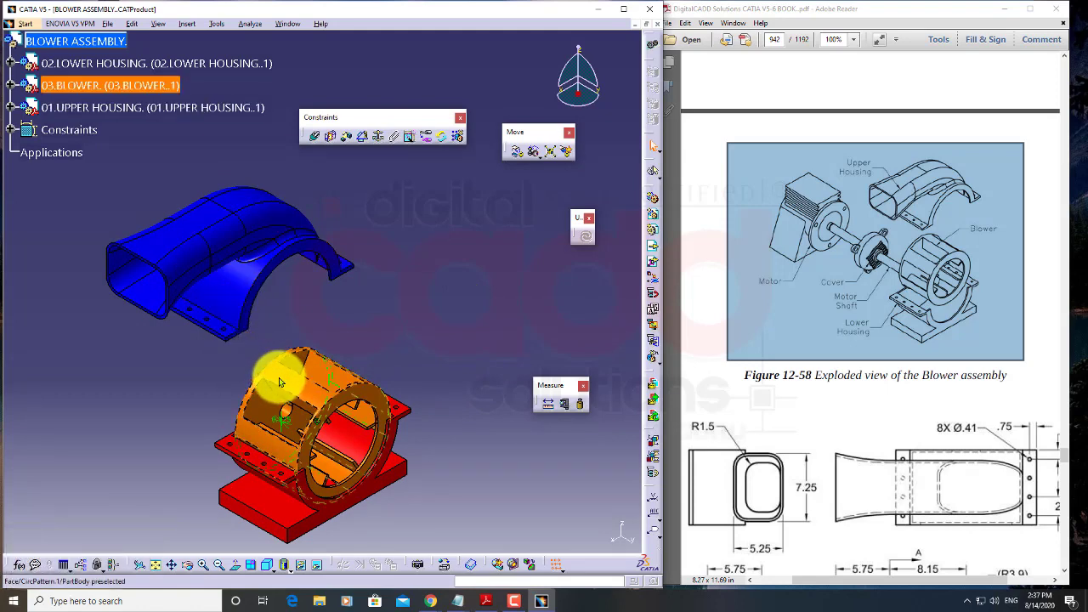
left_click(315, 140)
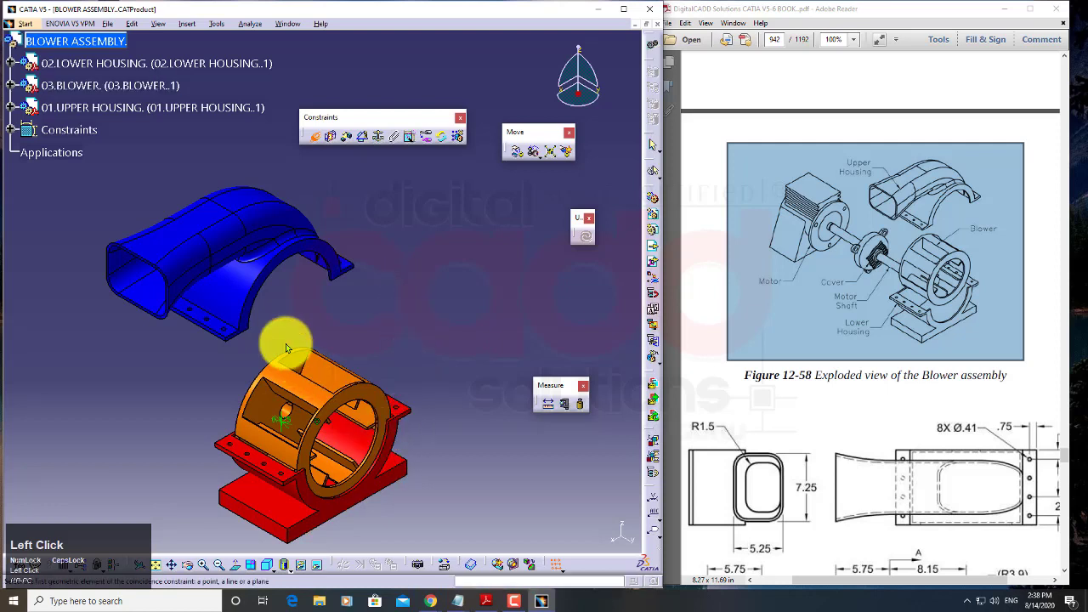
left_click(309, 392)
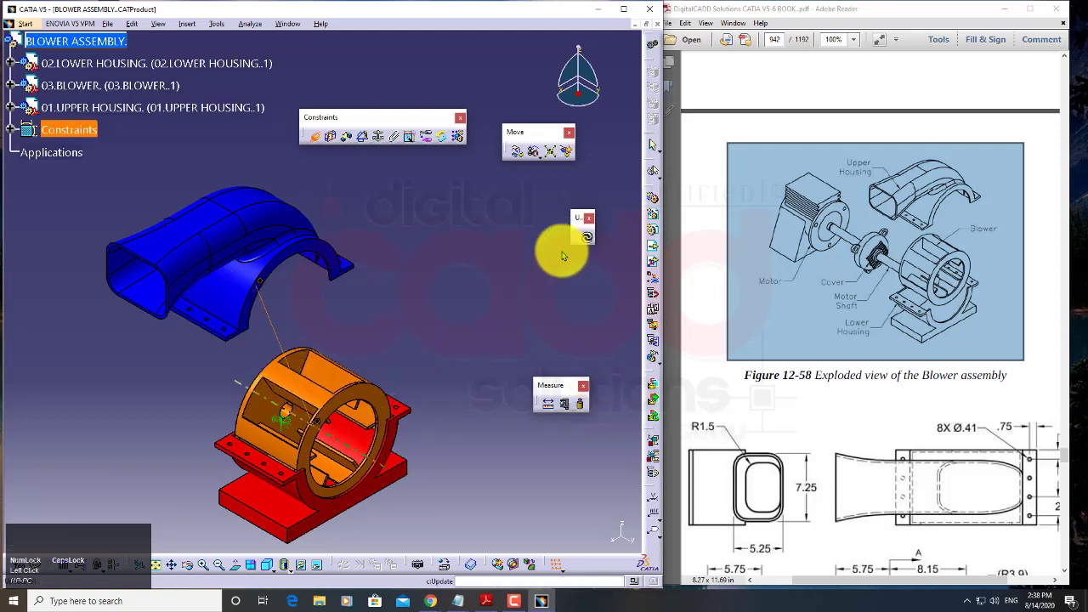
Step: Add a coincidence constraint between the axes of the matching front flange holes of the upper and lower housings
right_click(330, 292)
middle_click_drag(308, 365, 319, 178)
middle_click_drag(34, 297, 223, 412)
left_click(233, 315)
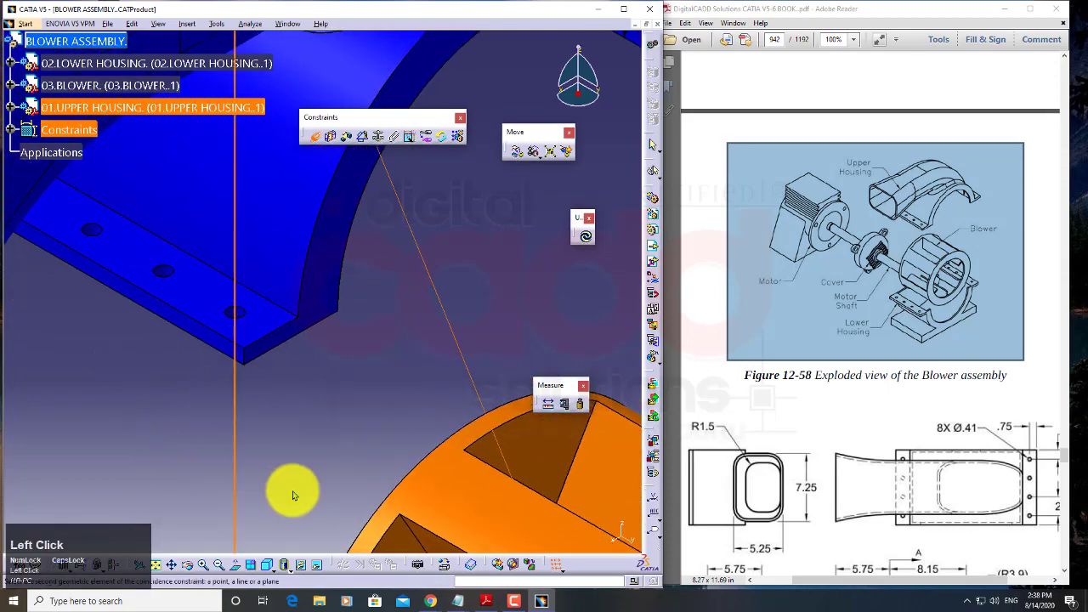
middle_click_drag(293, 490, 235, 357)
right_click(215, 260)
middle_click_drag(348, 498, 270, 305)
right_click(276, 388)
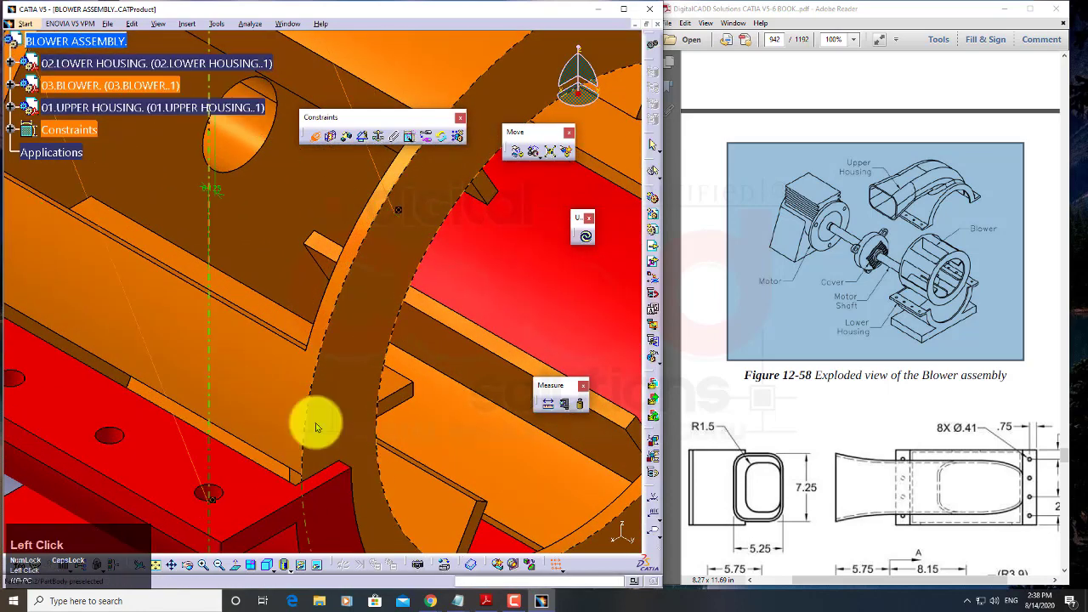
middle_click_drag(327, 451, 269, 357)
right_click(268, 357)
middle_click_drag(269, 357, 278, 511)
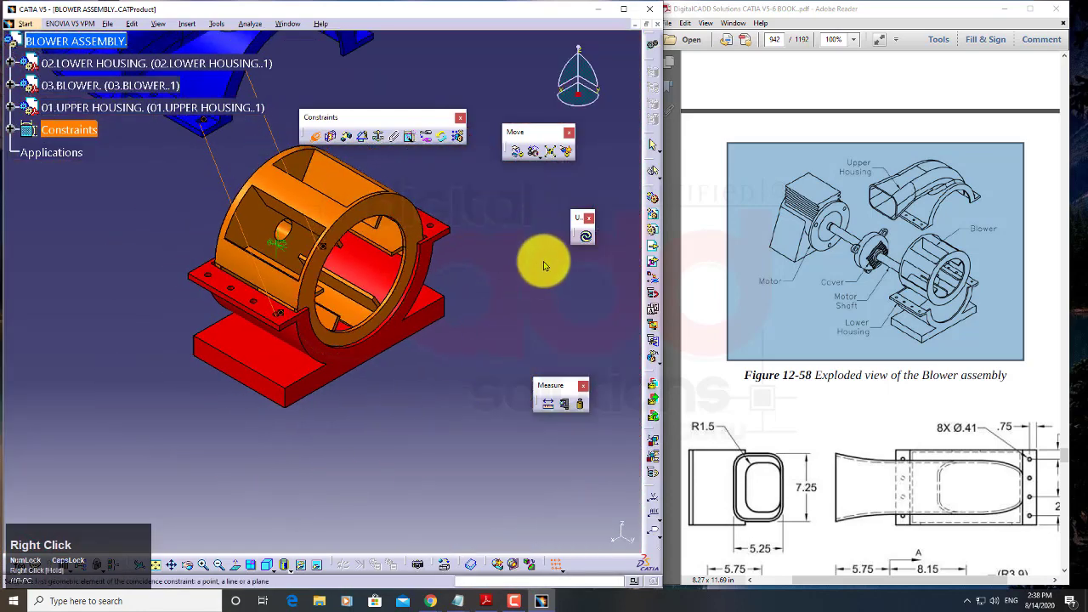
Step: Update the assembly so that the upper housing moves into its constrained position on the lower housing
left_click(585, 247)
middle_click_drag(437, 432, 281, 165)
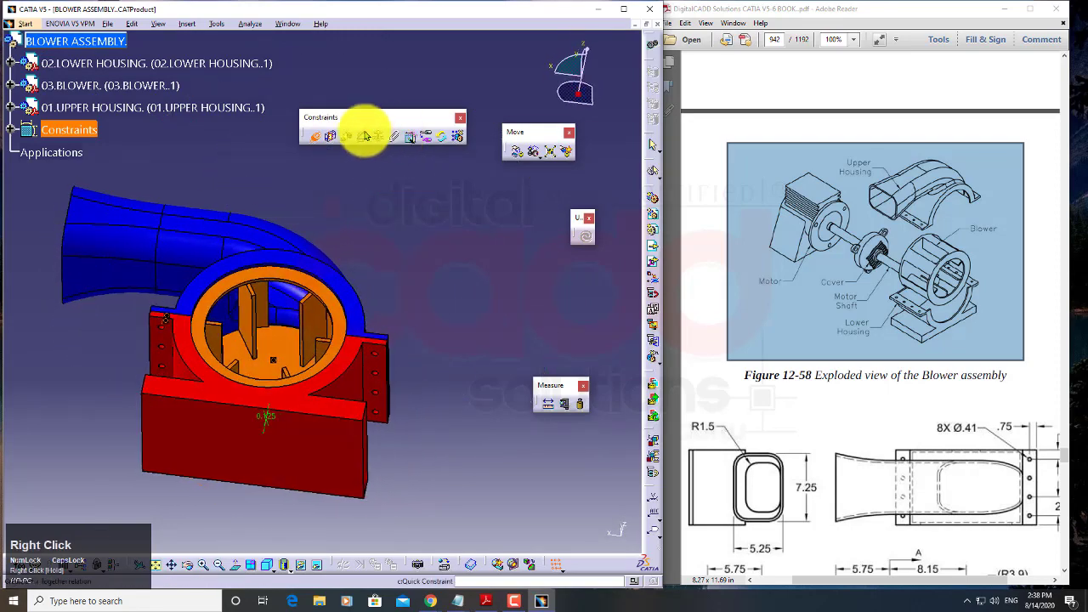
left_click(314, 138)
middle_click_drag(301, 321, 319, 214)
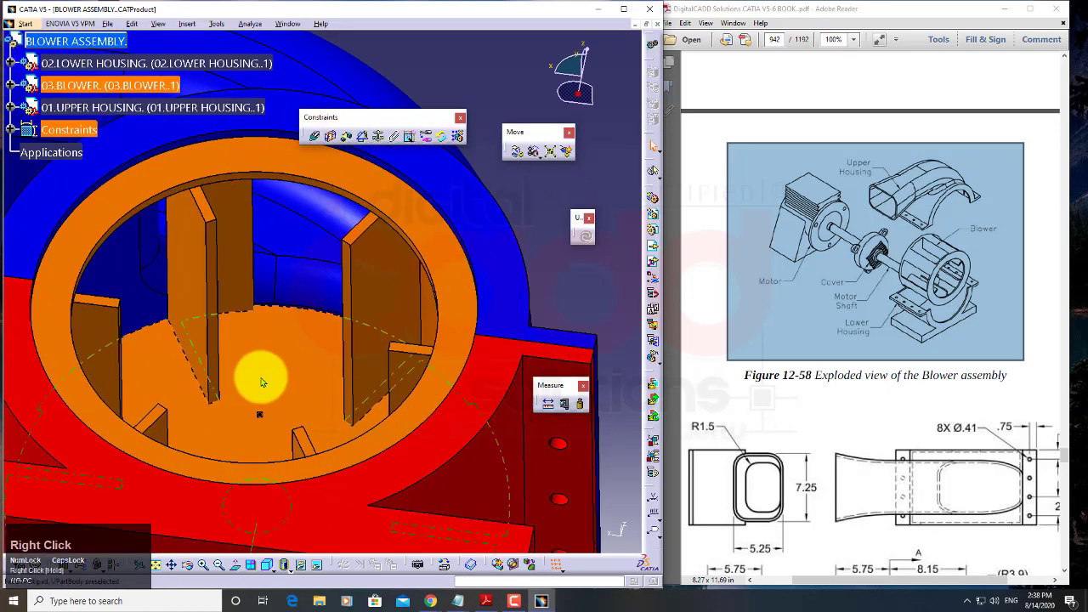
middle_click_drag(262, 383, 304, 347)
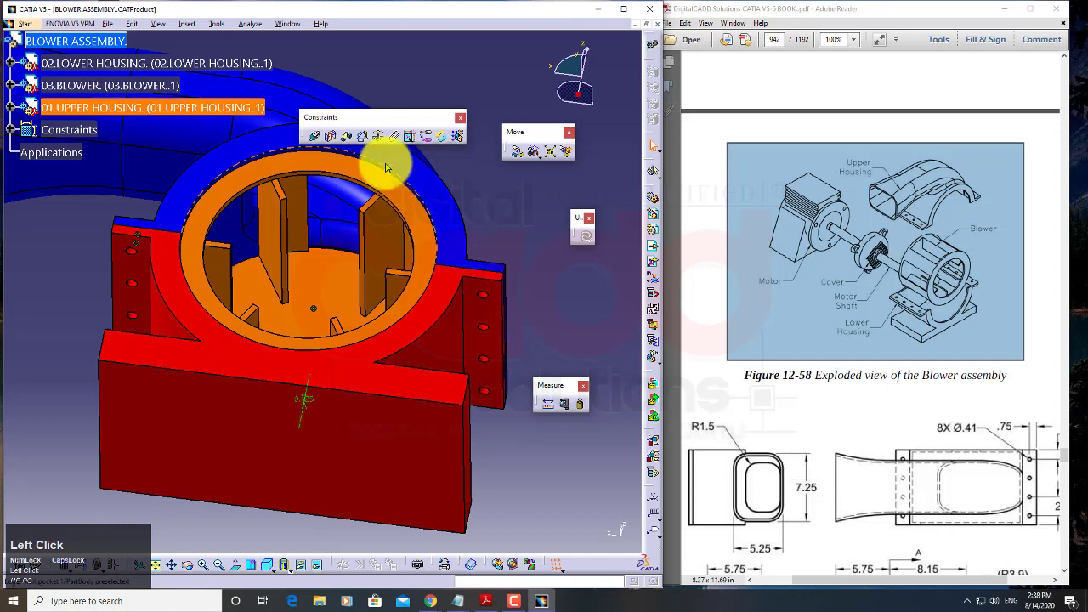
Step: Manipulate the blower around the Y axis to turn its blades inside the housings, without respecting constraints
left_click(518, 155)
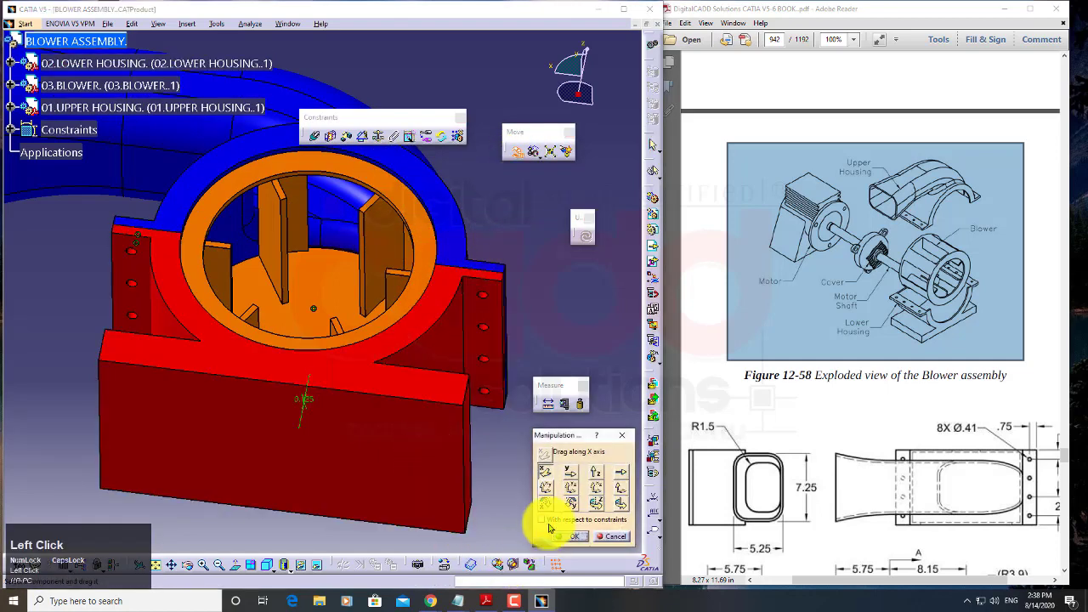
middle_click_drag(267, 566, 410, 452)
right_click(359, 398)
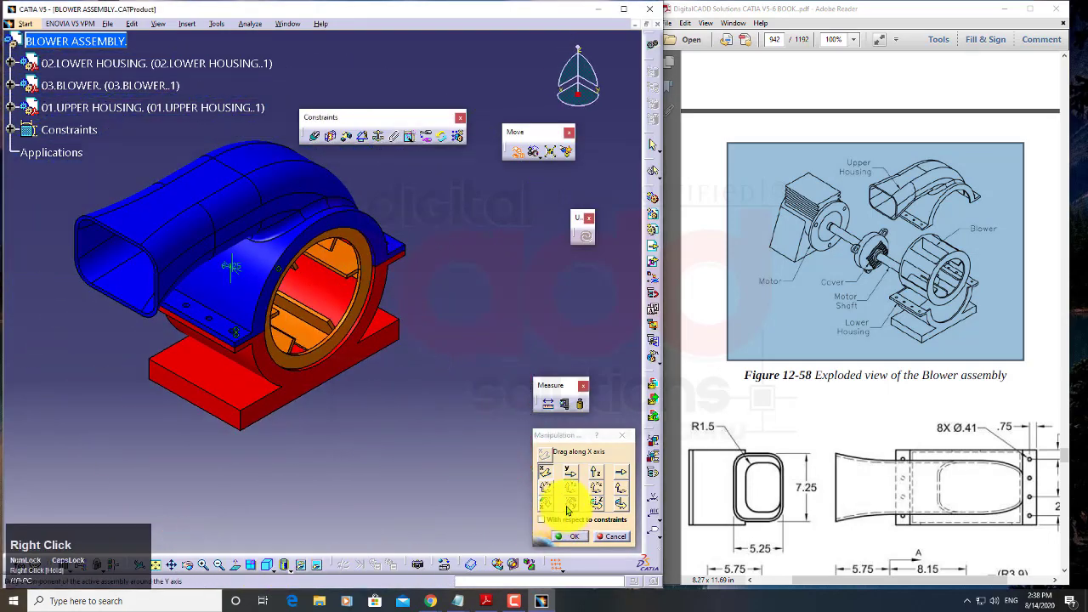
left_click(568, 506)
left_click_drag(318, 337, 360, 263)
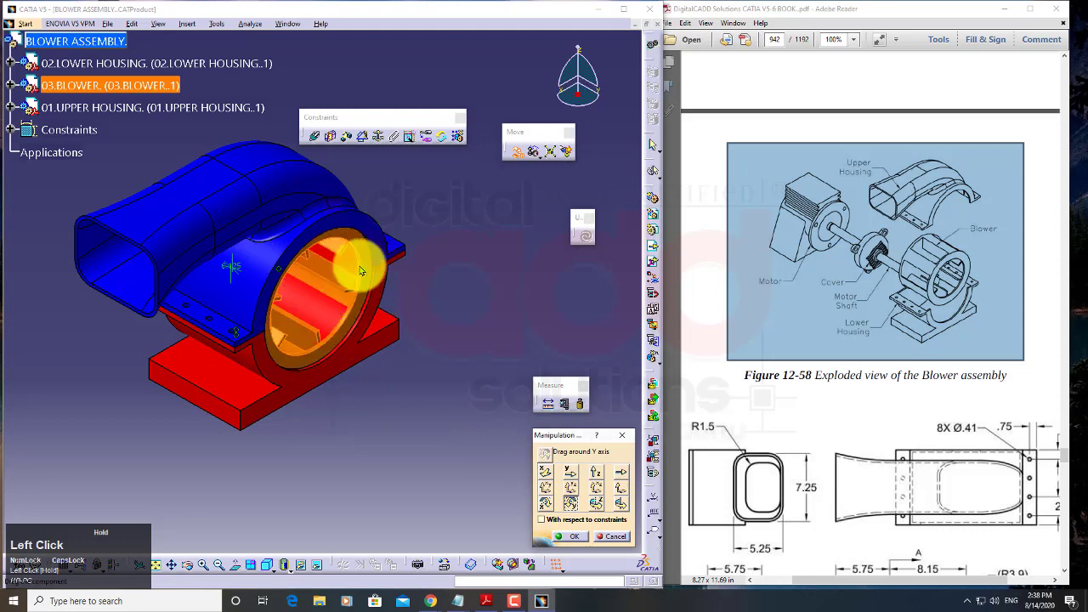
left_click(278, 565)
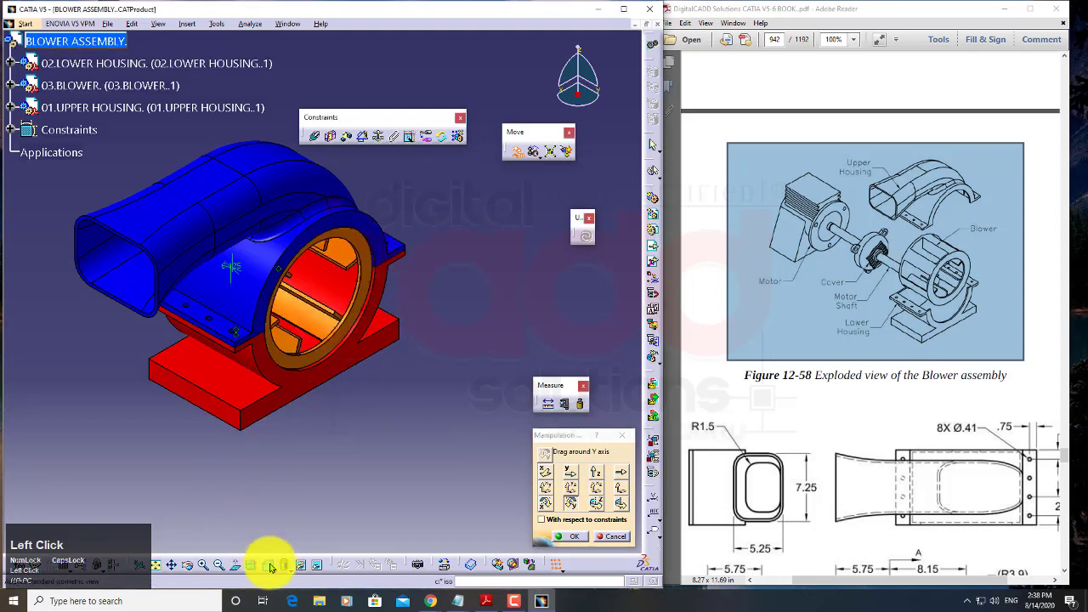
left_click(283, 536)
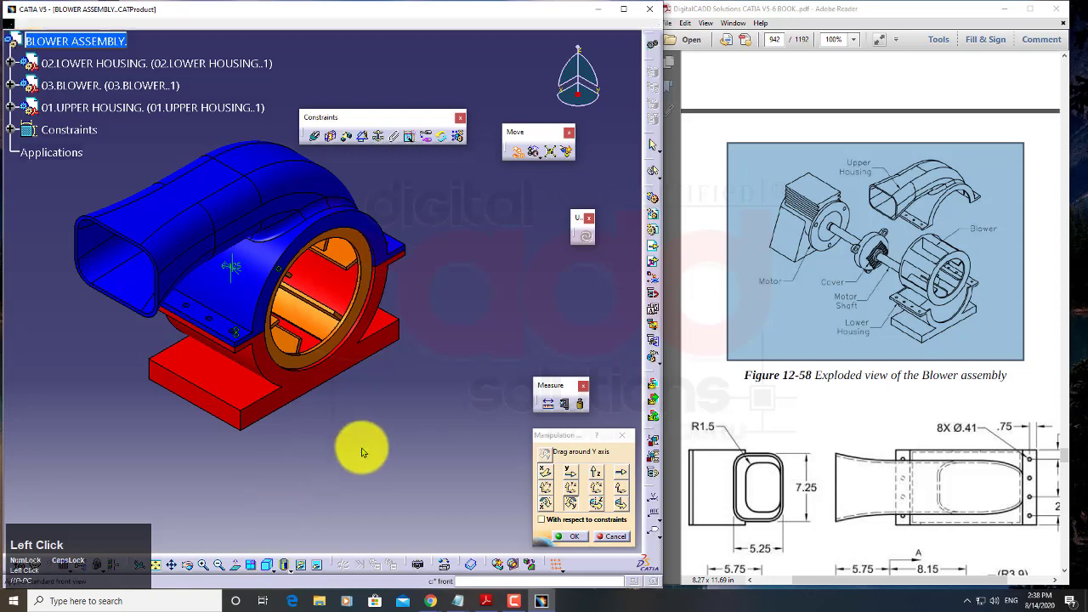
left_click_drag(378, 393, 325, 431)
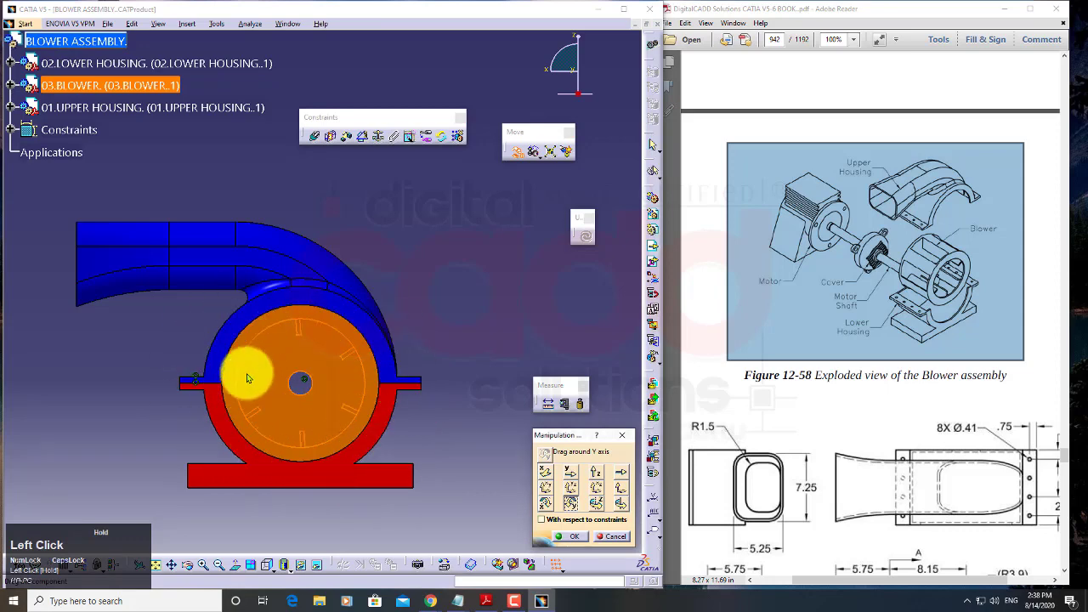
left_click_drag(369, 379, 347, 441)
Step: Turn the blower further around the Y axis while checking the blade orientation through its open side
middle_click_drag(350, 444, 371, 332)
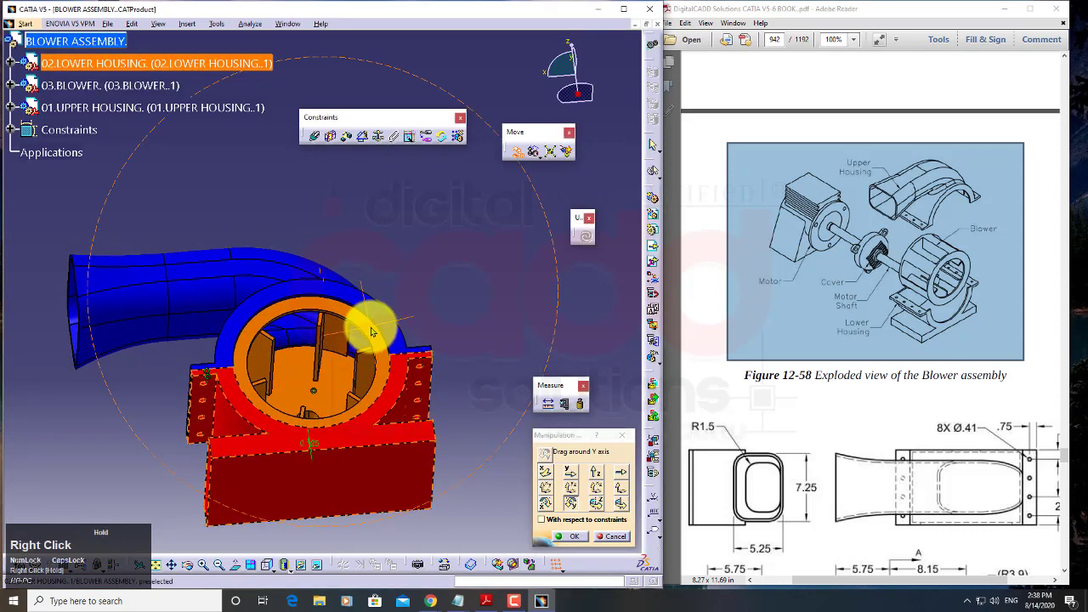
left_click_drag(331, 343, 296, 354)
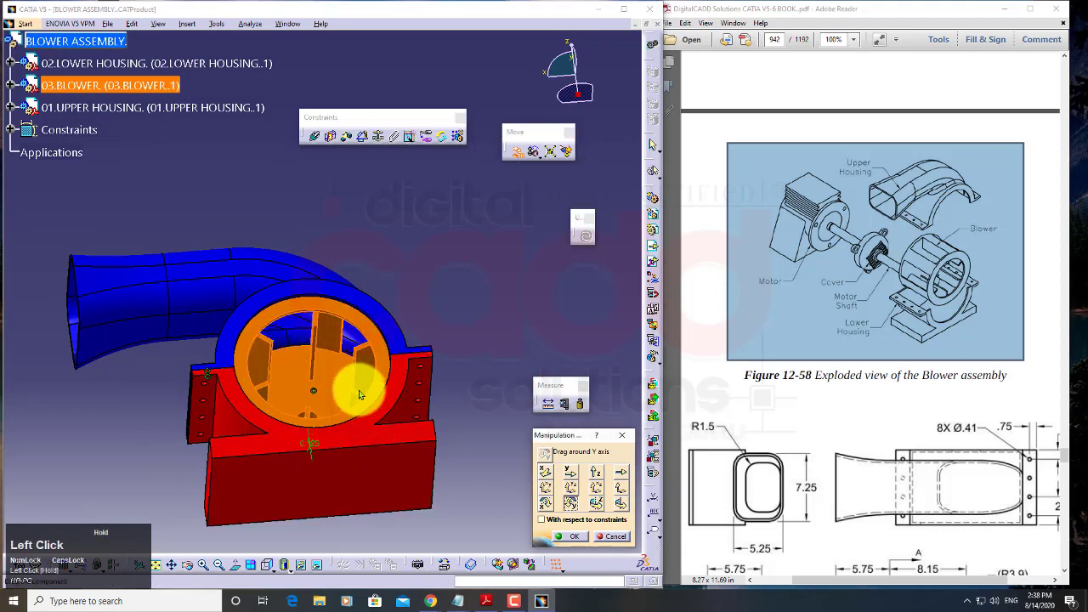
left_click_drag(322, 437, 357, 415)
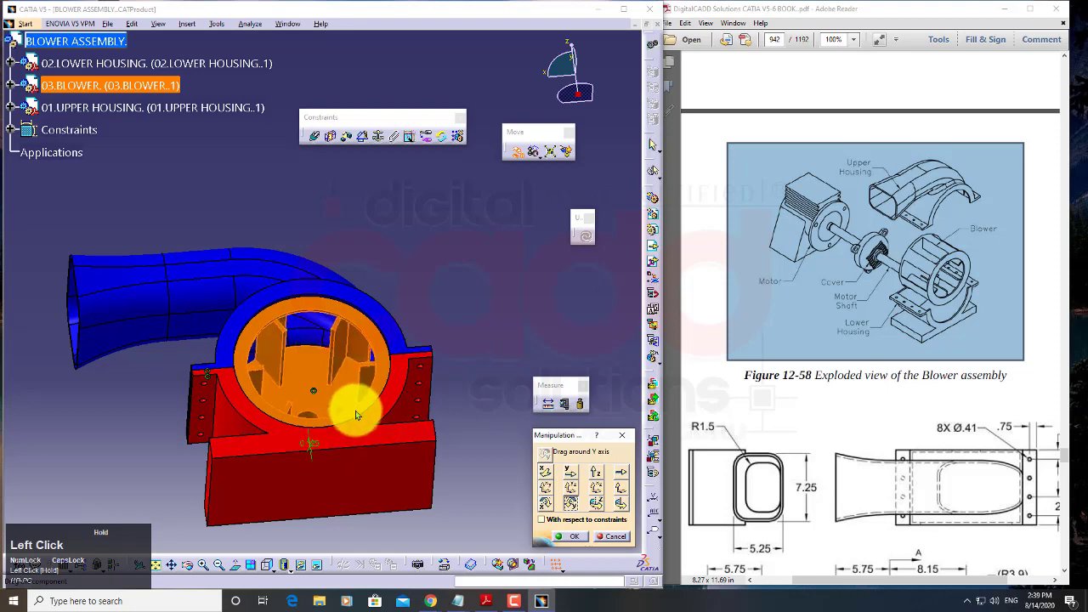
left_click_drag(323, 373, 320, 379)
middle_click_drag(327, 440, 344, 398)
right_click(349, 422)
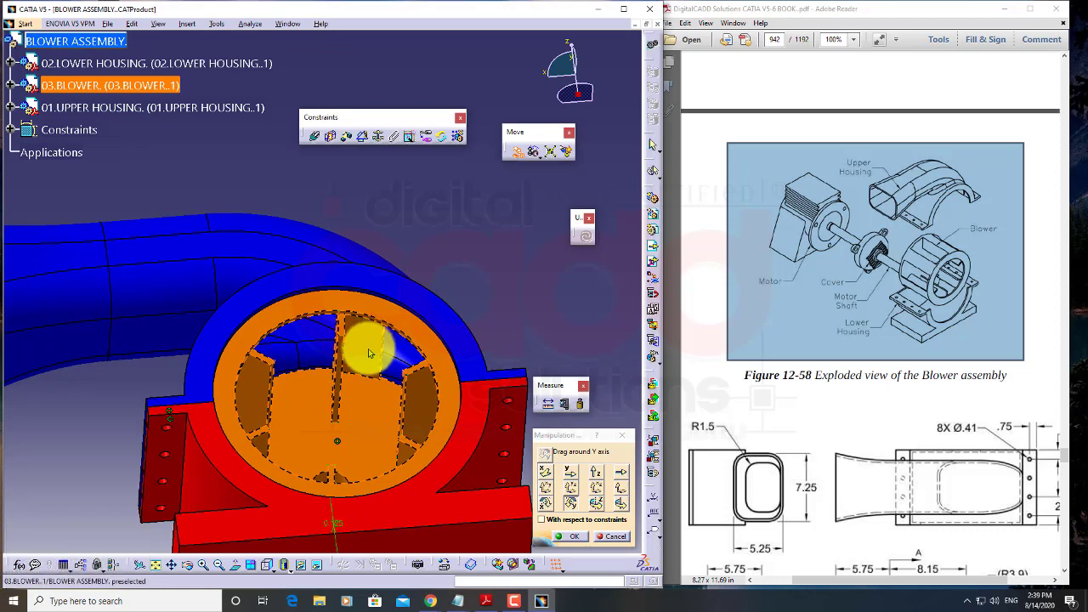
left_click_drag(369, 356, 339, 419)
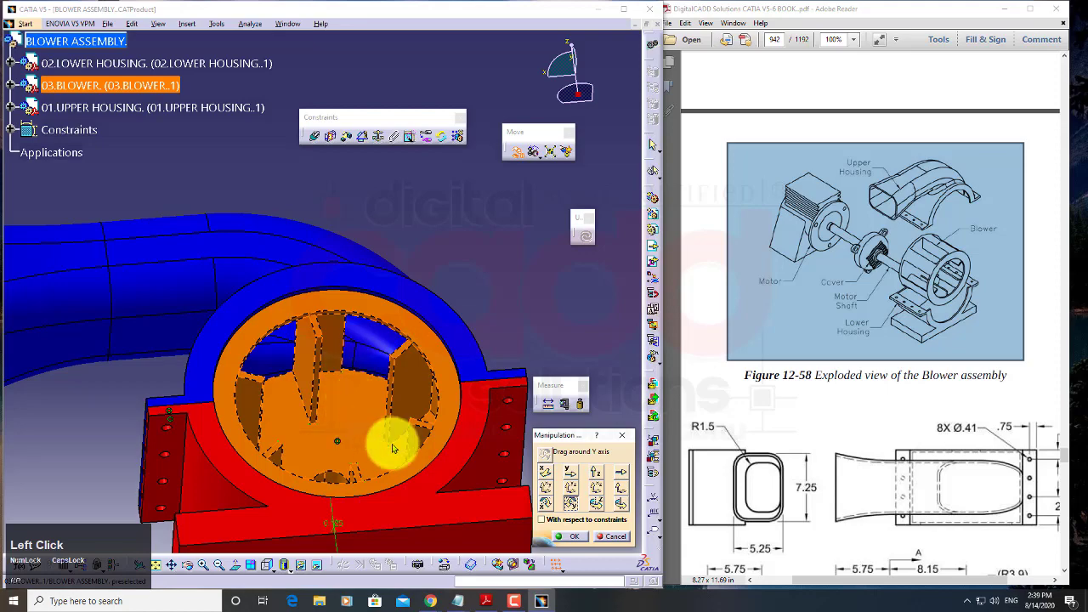
Step: Examine the blower's orthographic views and blade dimensions in the PDF book
scroll(903, 491, "down", 3)
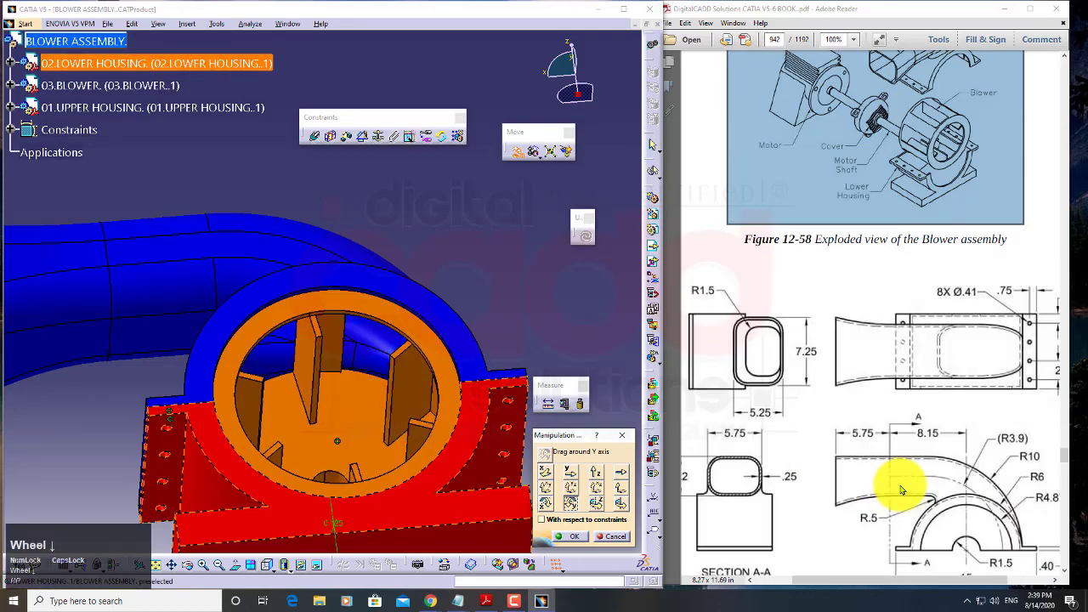
scroll(903, 491, "down", 18)
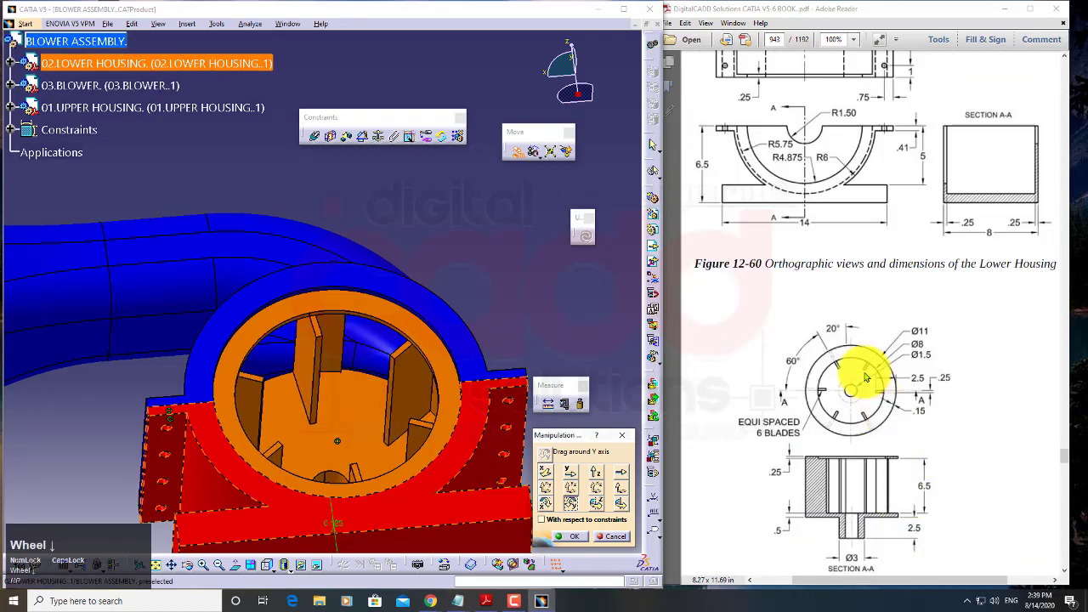
left_click(871, 390)
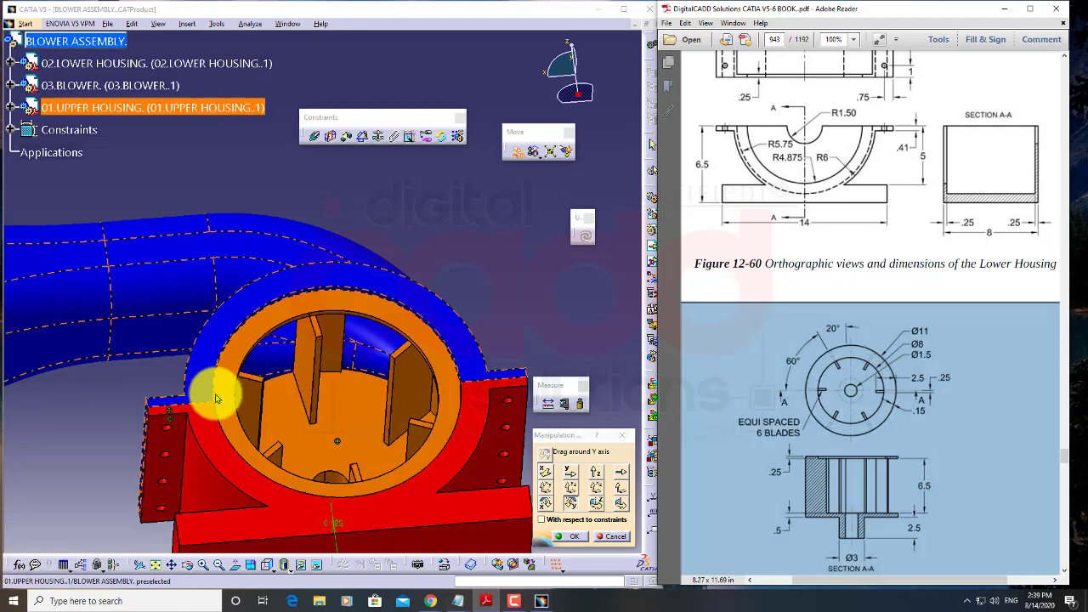
Step: Rotate the blower around the Y axis to compare its blades with the drawing, and accept the manipulation
left_click_drag(324, 360, 362, 494)
middle_click_drag(362, 493, 311, 383)
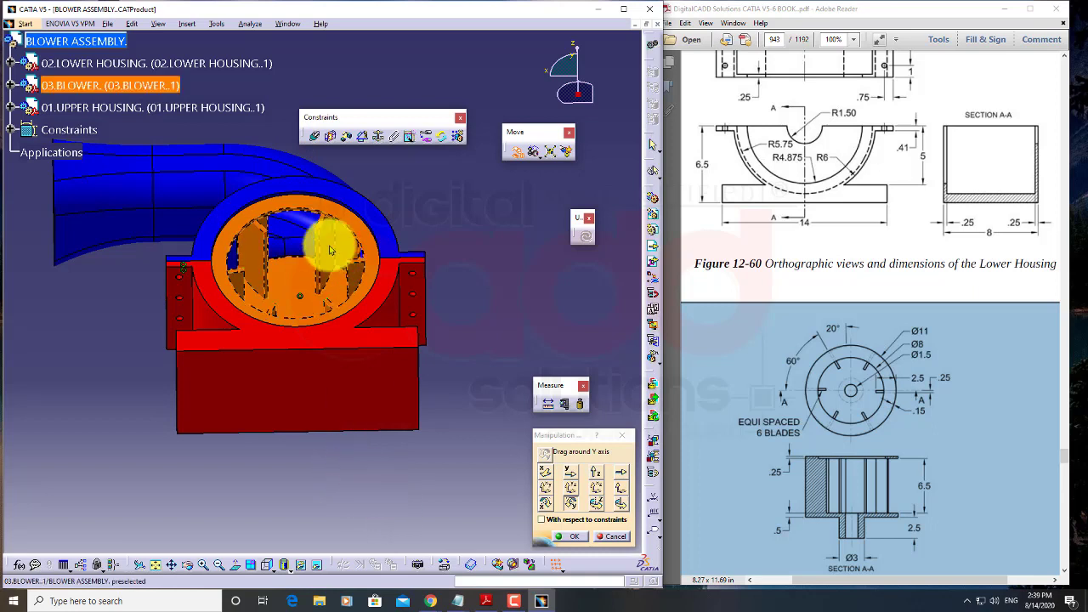
left_click_drag(339, 254, 340, 360)
middle_click_drag(408, 350, 383, 289)
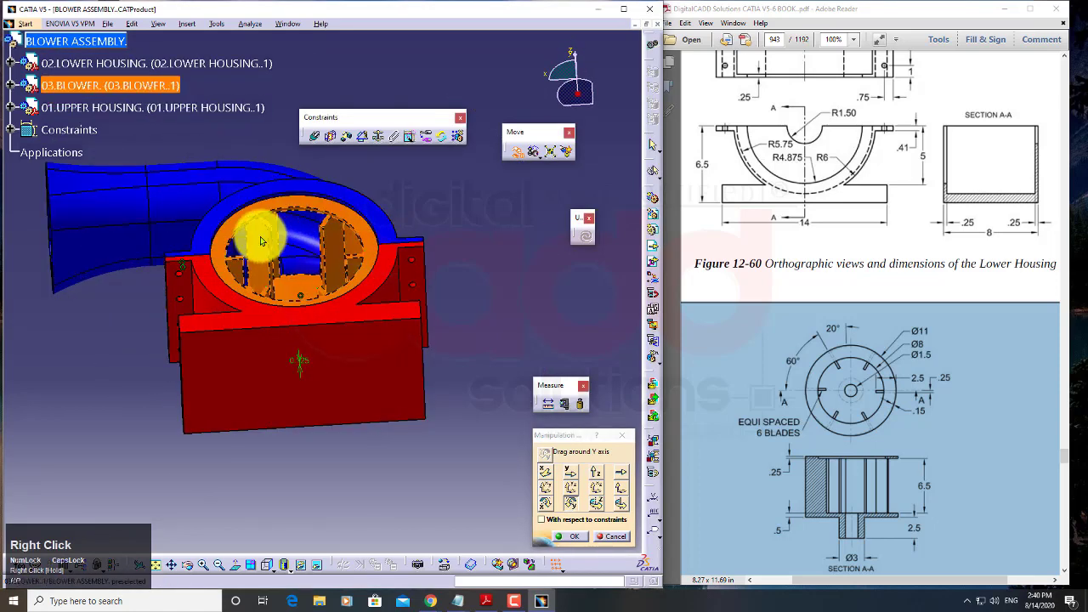
left_click(573, 539)
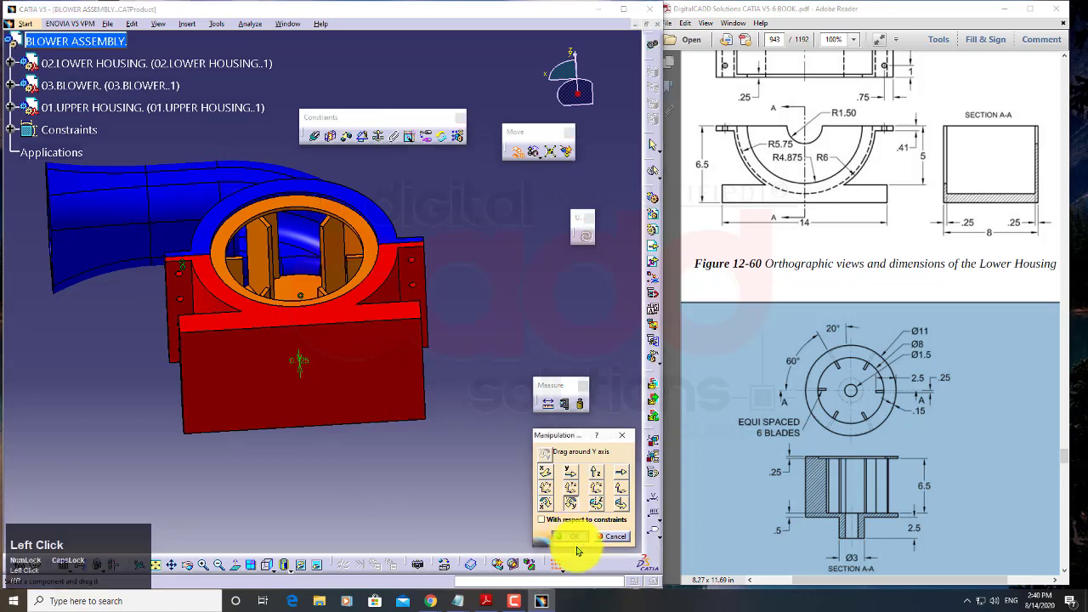
Step: Activate the blower part for in-place editing and review the definition of its blades' circular pattern
left_click(274, 566)
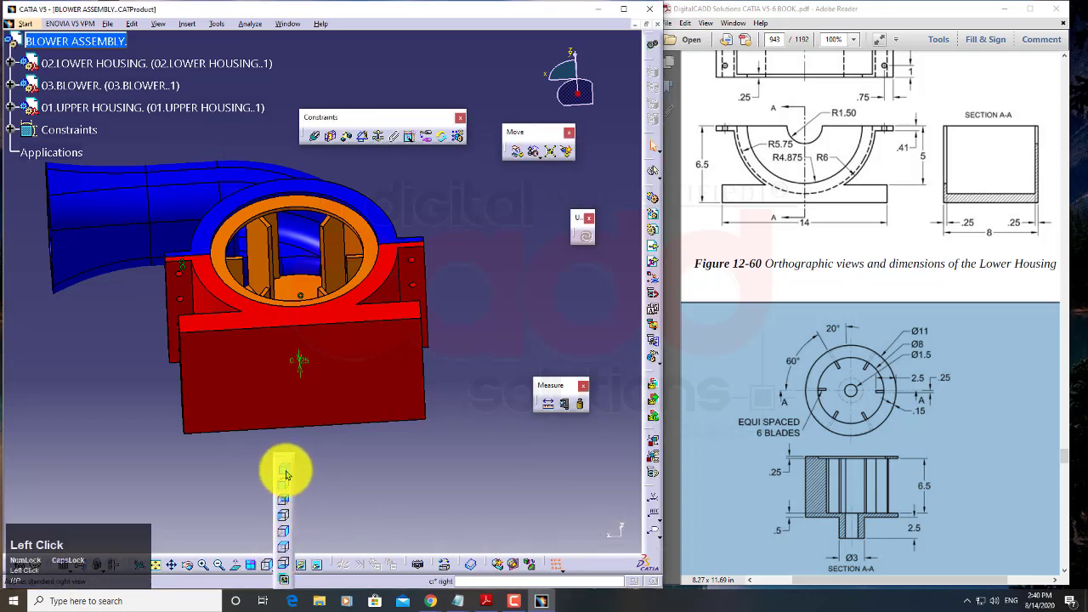
left_click(285, 471)
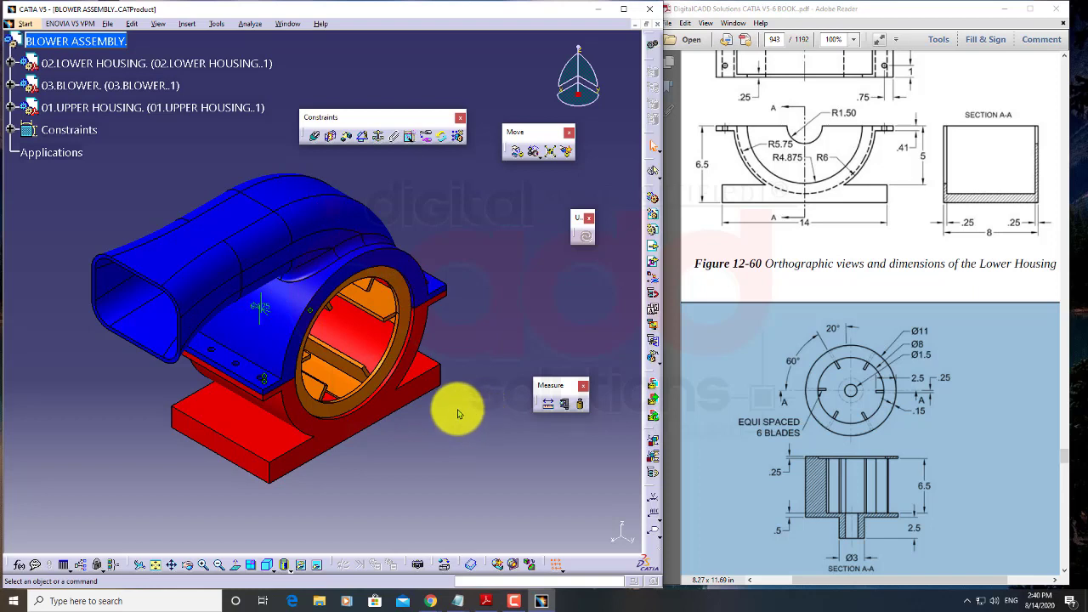
left_click(382, 309)
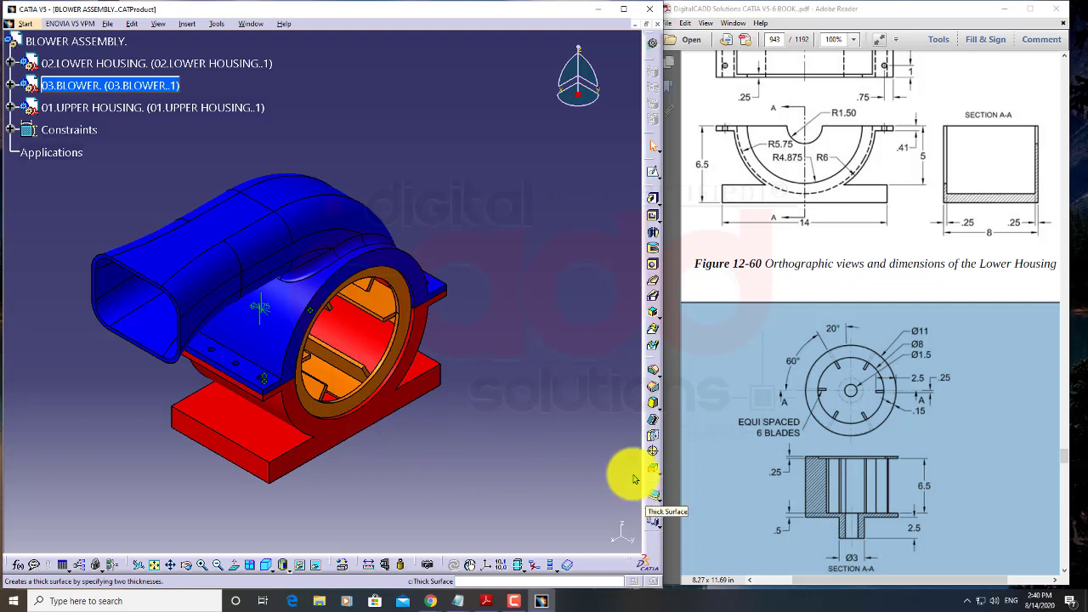
right_click_drag(501, 418, 265, 281)
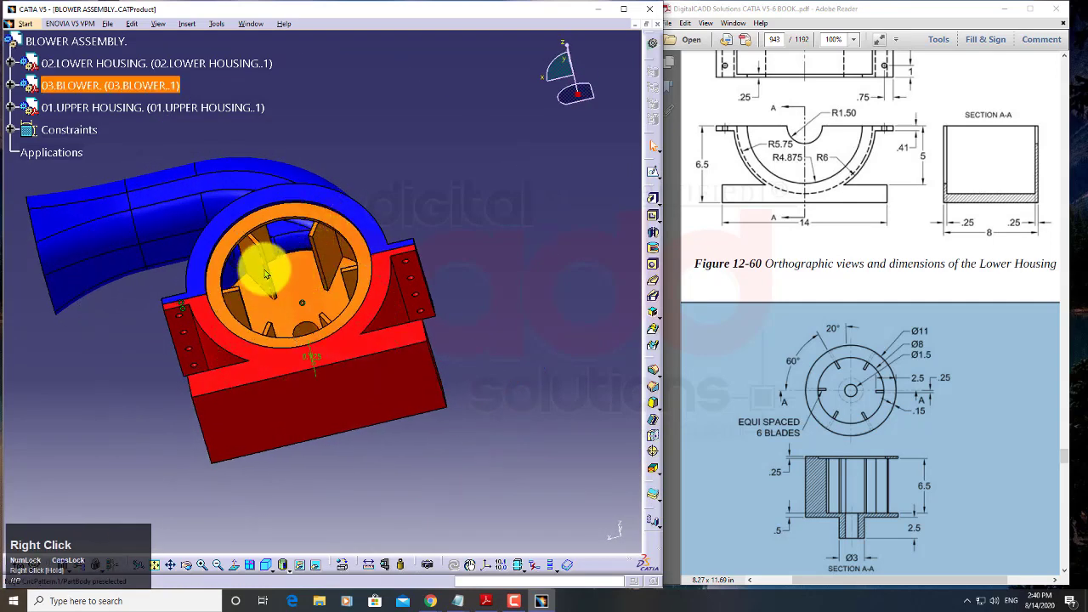
double_click(266, 274)
middle_click_drag(262, 280, 371, 367)
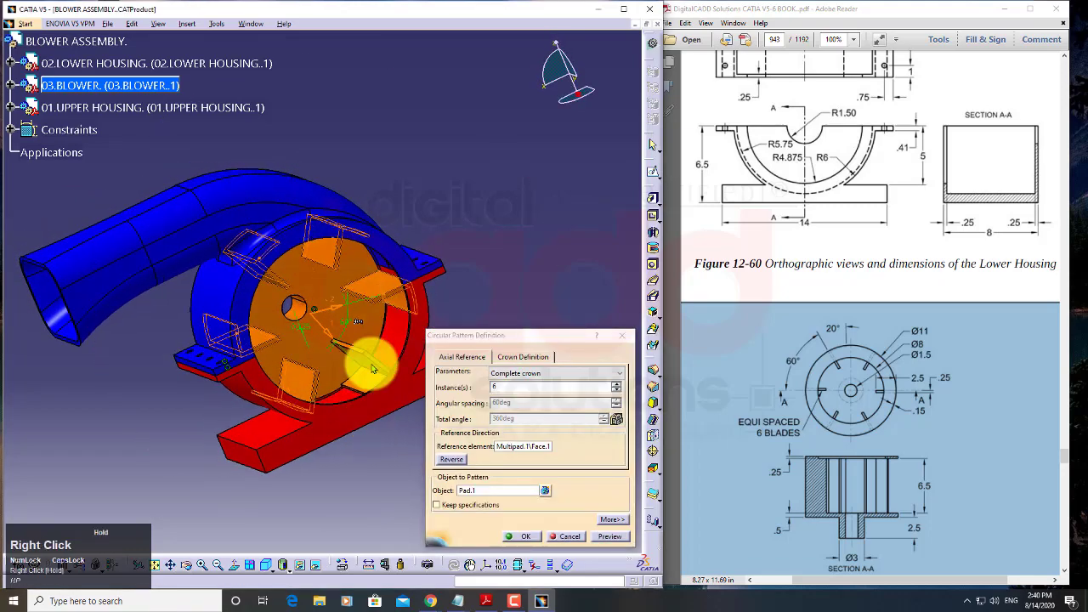
left_click(526, 537)
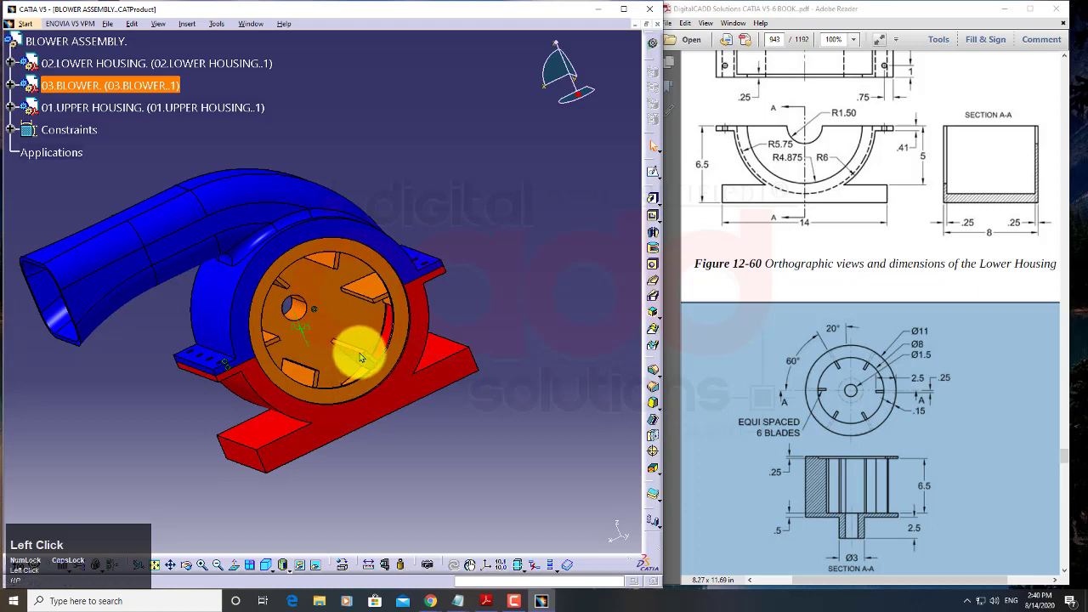
Step: Open the profile sketch of the blower's original blade pad for editing
double_click(362, 357)
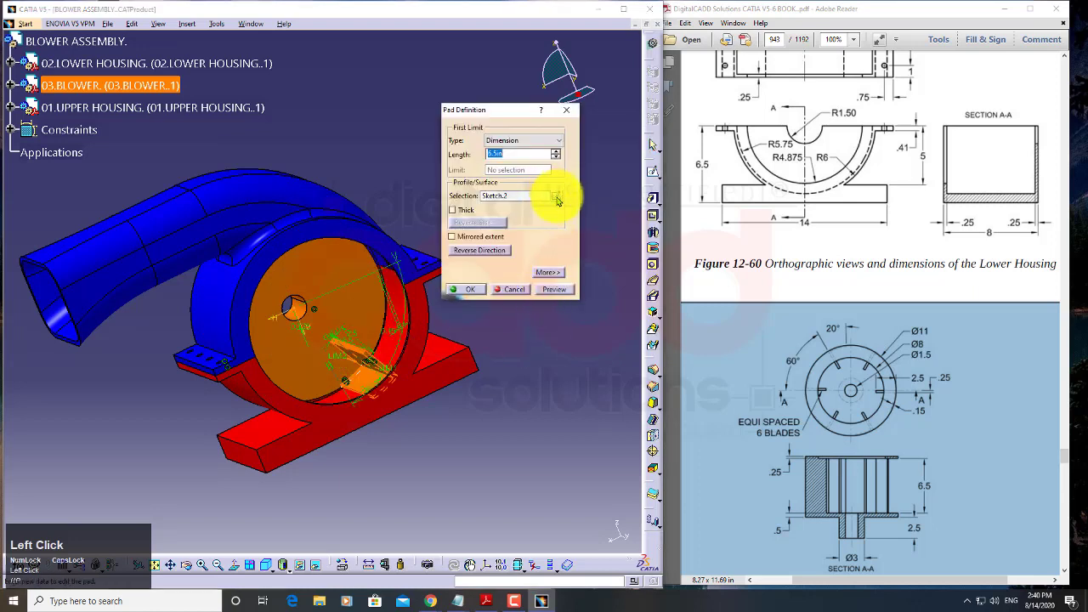
left_click(558, 199)
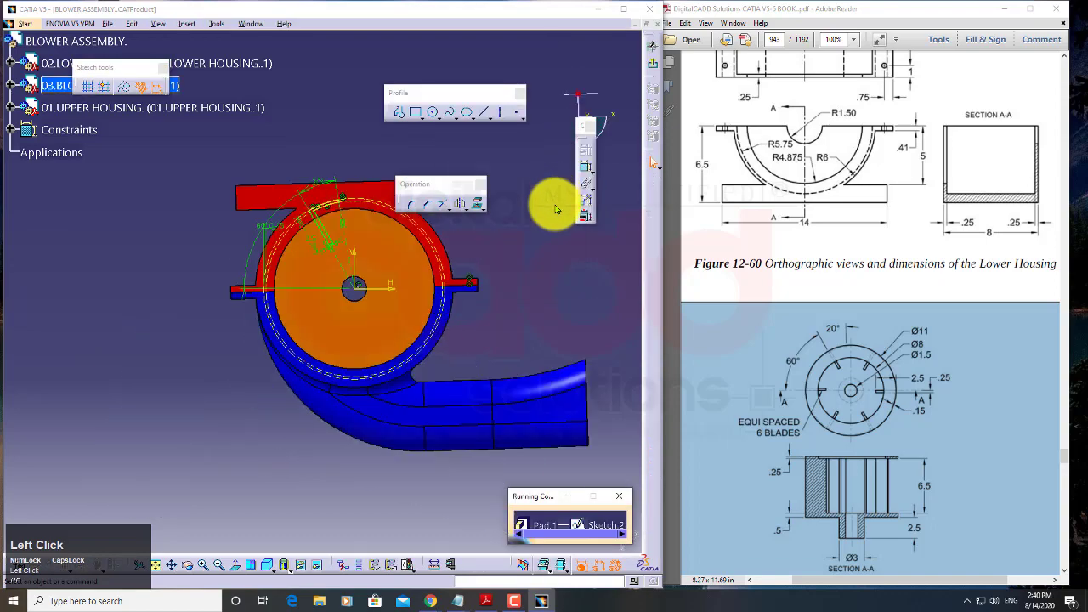
mouse_move(511, 318)
middle_mouse_down()
mouse_move(481, 408)
mouse_move(502, 330)
mouse_move(510, 369)
mouse_move(485, 437)
mouse_move(437, 397)
mouse_move(461, 280)
middle_mouse_up()
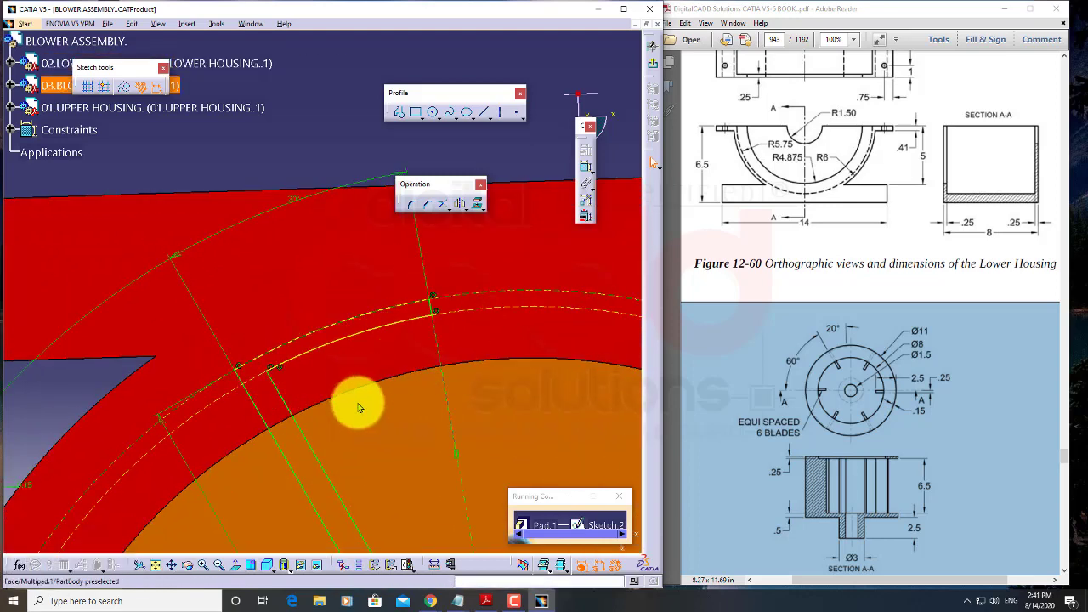
mouse_move(357, 403)
middle_mouse_down()
mouse_move(369, 274)
mouse_move(263, 348)
middle_mouse_up()
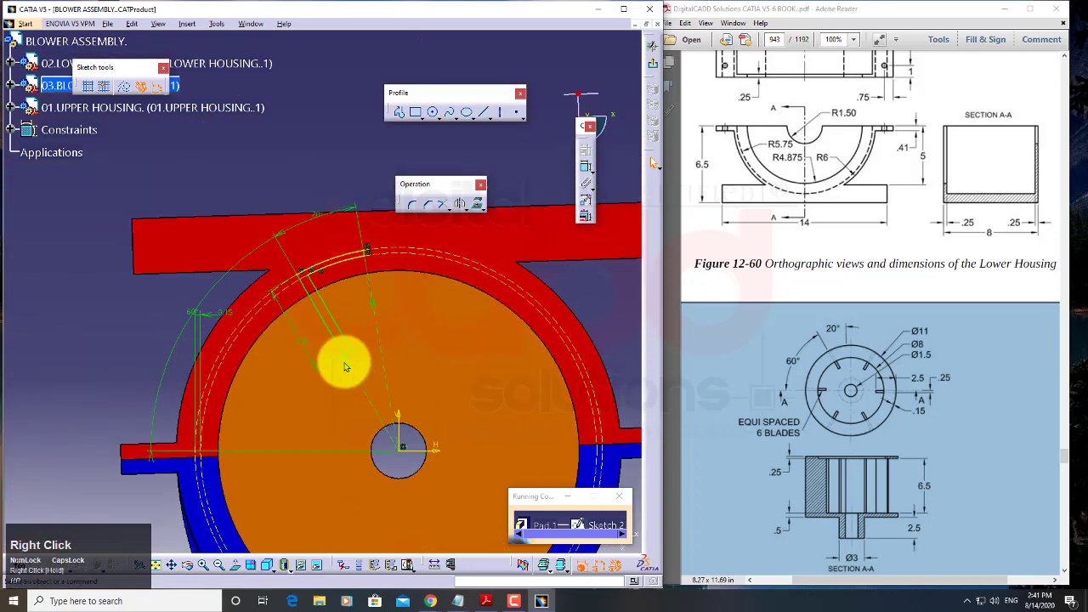
mouse_move(345, 360)
middle_mouse_down()
mouse_move(377, 376)
mouse_move(385, 348)
mouse_move(341, 364)
middle_mouse_up()
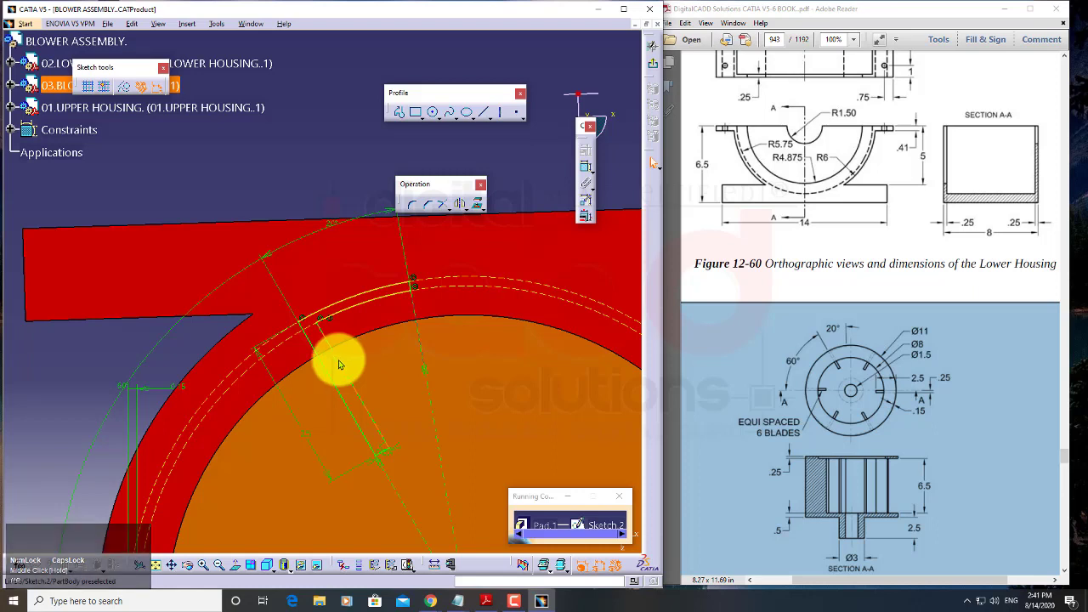
Step: Mirror the blade profile's side line and arcs about the angled line that runs toward the blower's centre
left_click(386, 459)
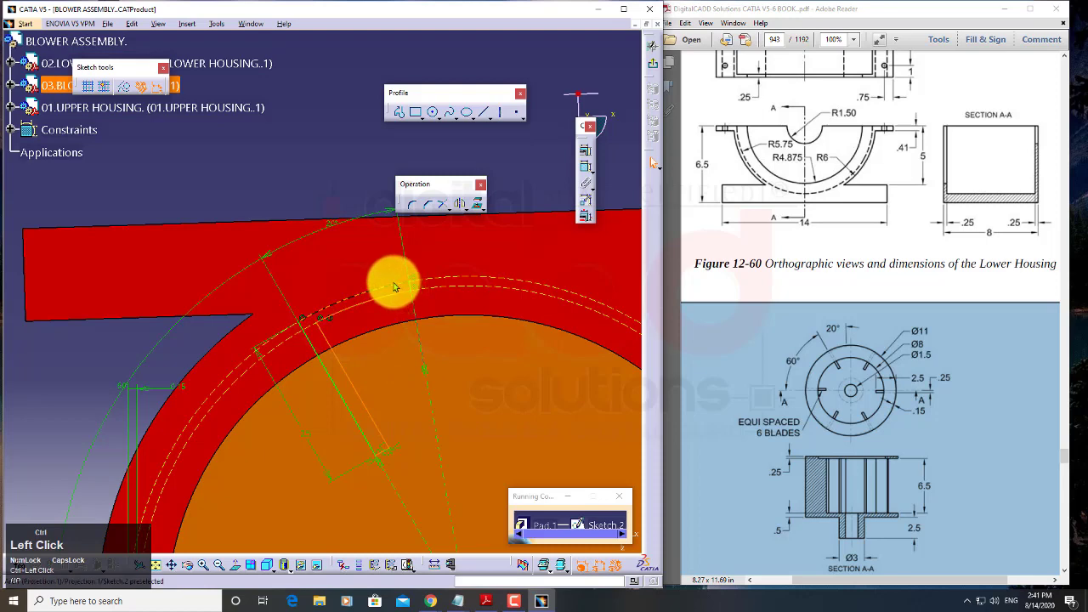
middle_click_drag(444, 364, 401, 248)
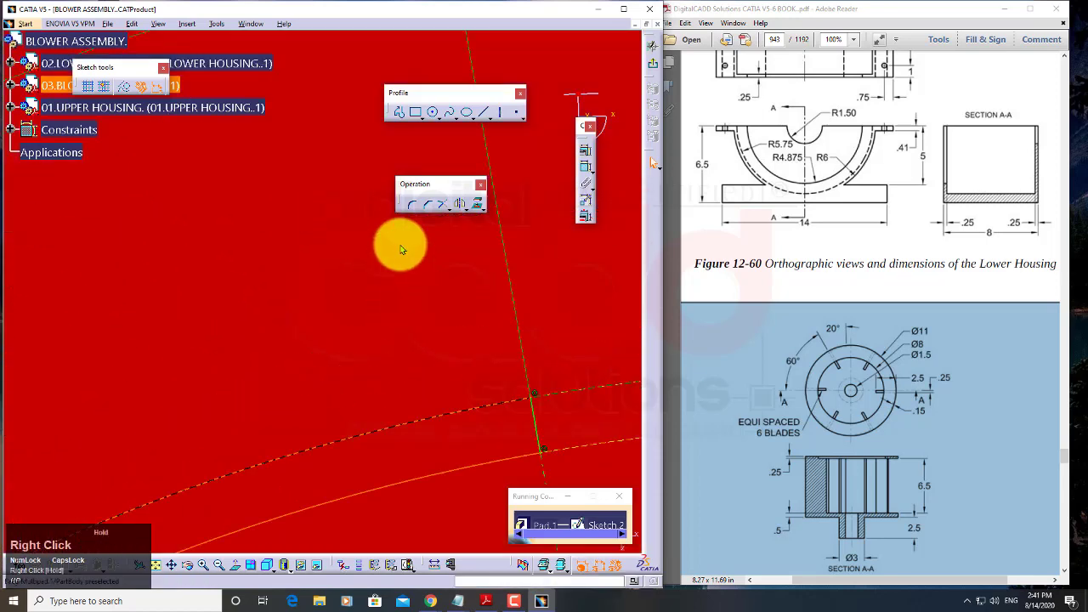
left_click(532, 409)
mouse_move(427, 416)
middle_mouse_down()
mouse_move(361, 230)
mouse_move(390, 394)
middle_mouse_up()
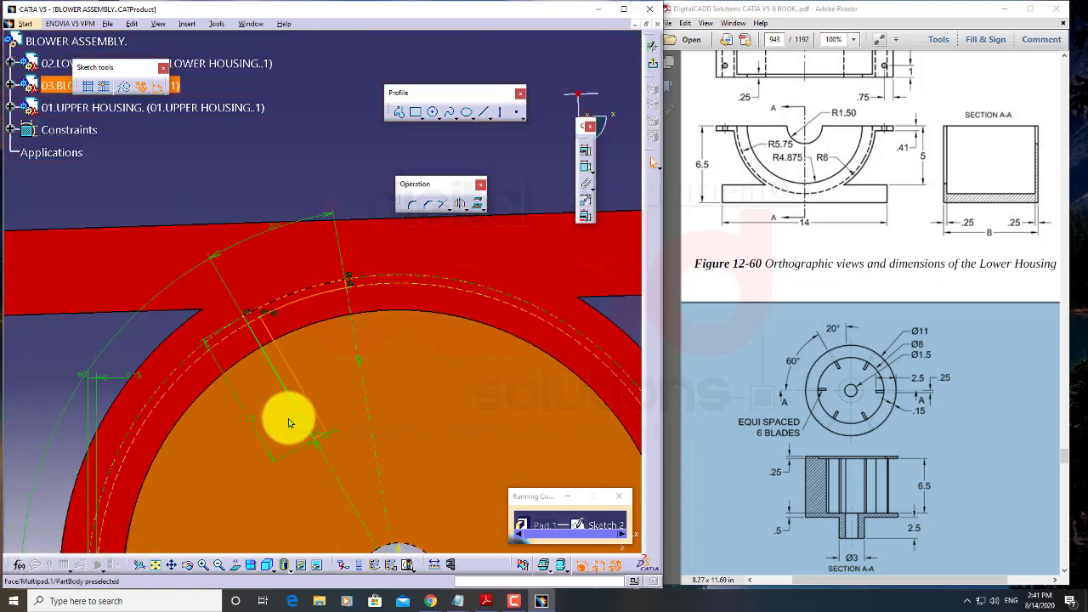
left_click(460, 208)
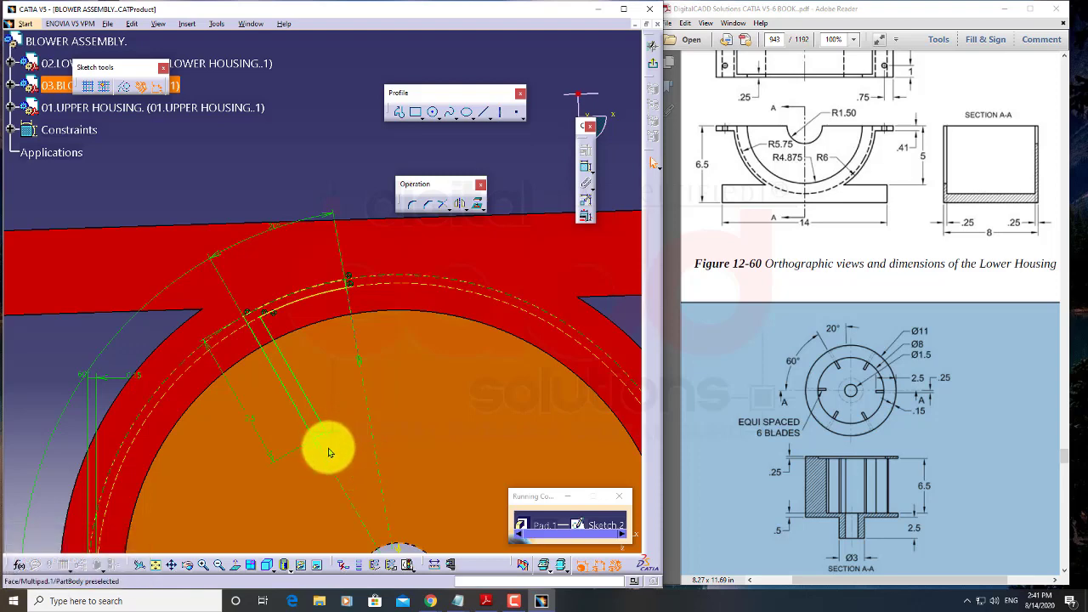
left_click(323, 438)
left_click(312, 413, "ctrl")
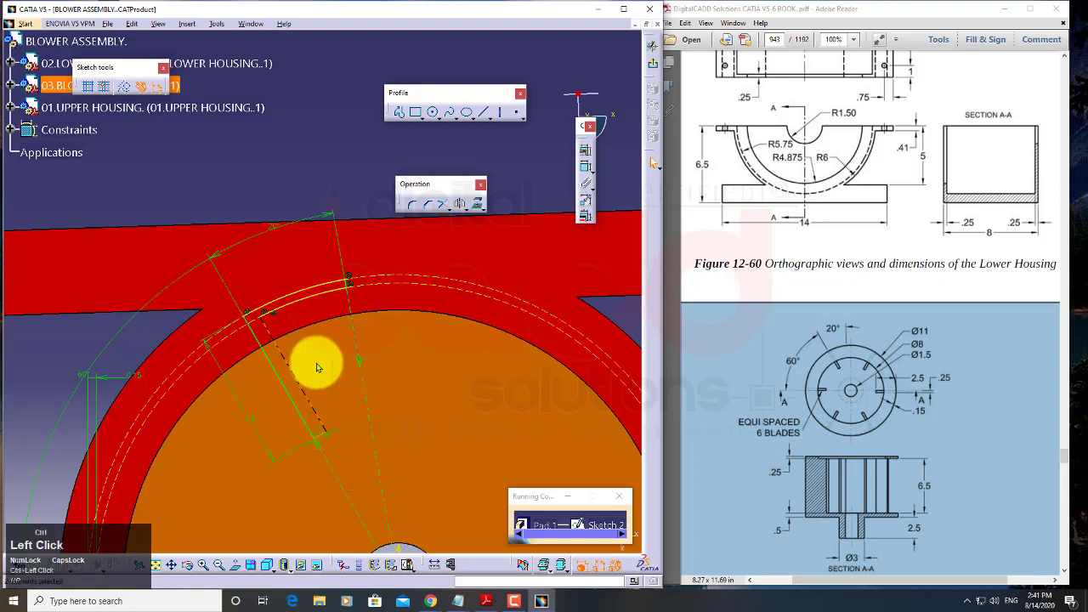
left_click(335, 293, "ctrl")
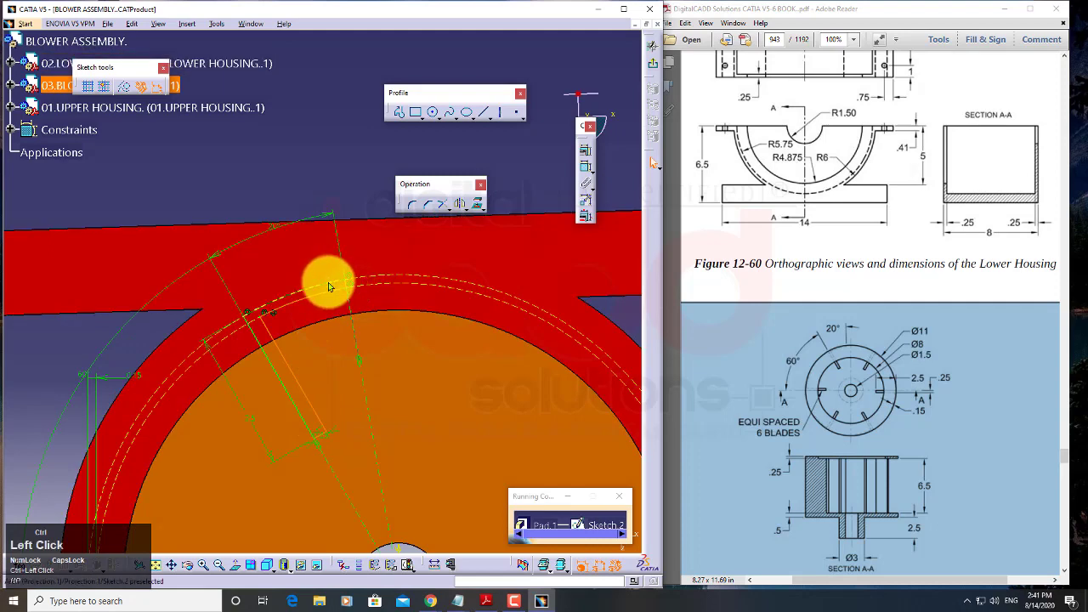
left_click(328, 287, "ctrl")
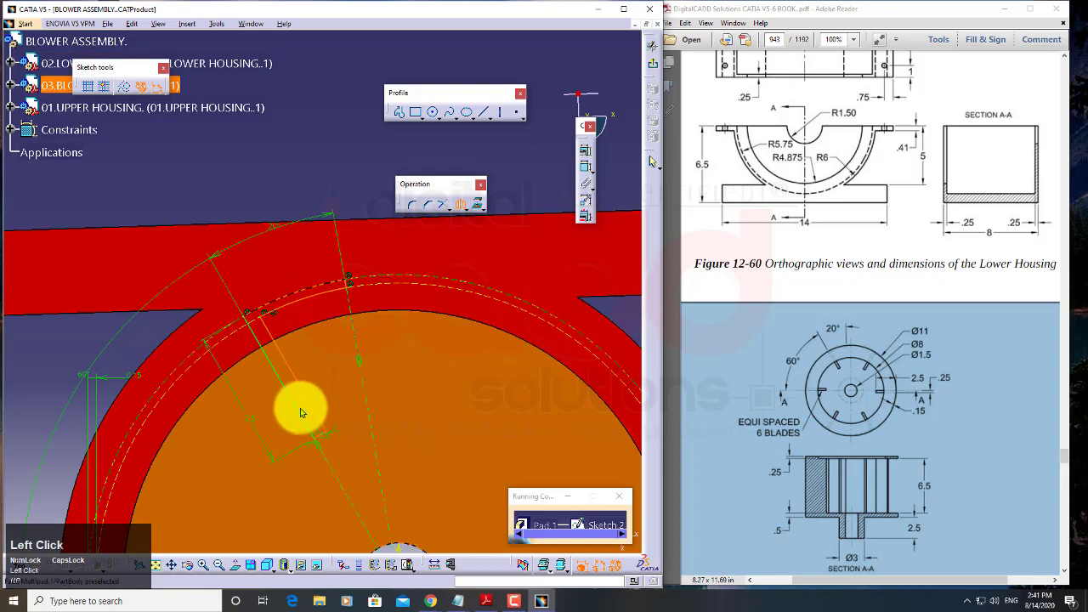
Step: Convert the original half of the blade profile, including its arcs and short radial line, to construction geometry
middle_click_drag(340, 452, 357, 452)
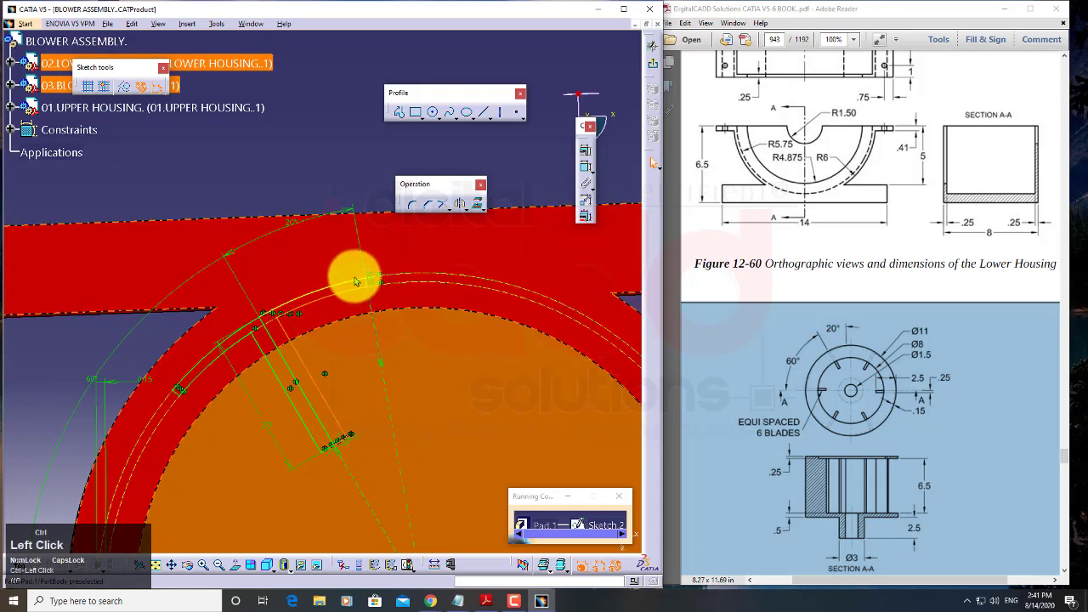
mouse_move(371, 348)
middle_mouse_down()
mouse_move(369, 394)
mouse_move(369, 263)
mouse_move(371, 463)
middle_mouse_up()
left_click(415, 411, "ctrl")
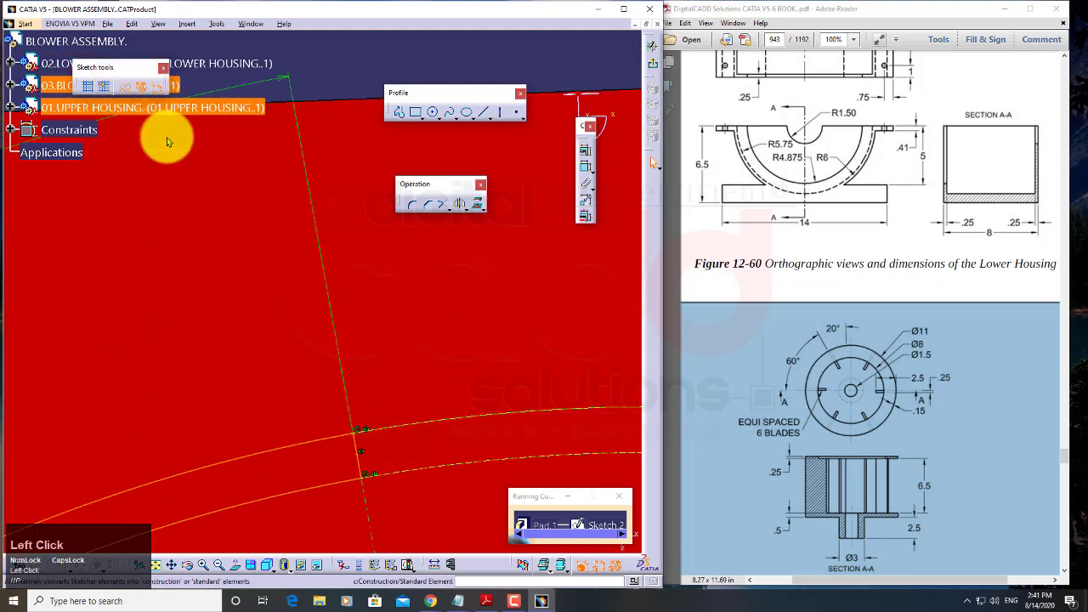
middle_click_drag(303, 340, 298, 313)
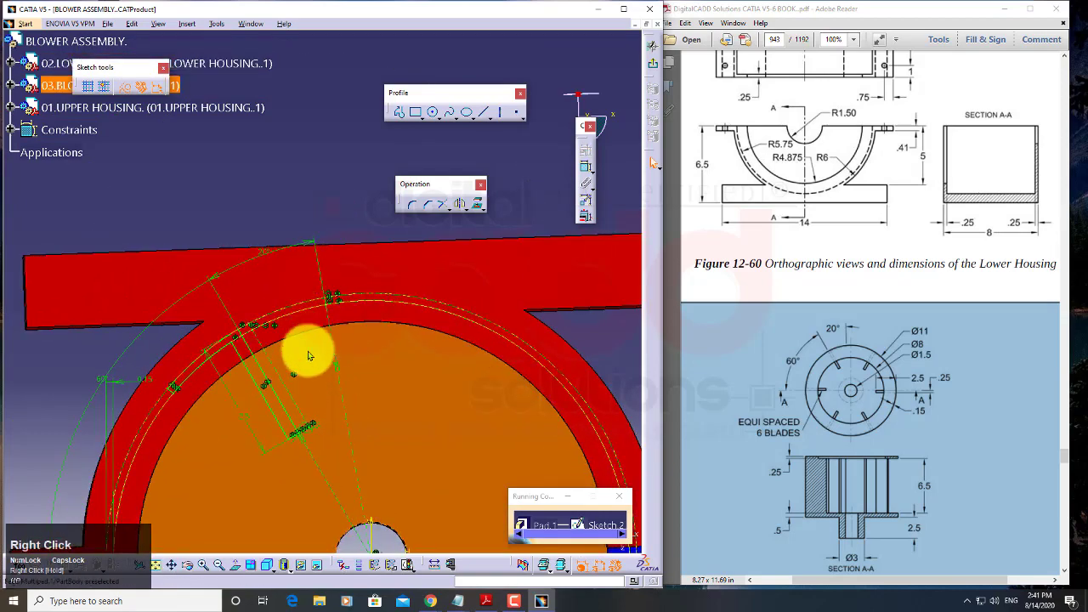
middle_click_drag(250, 420, 256, 337)
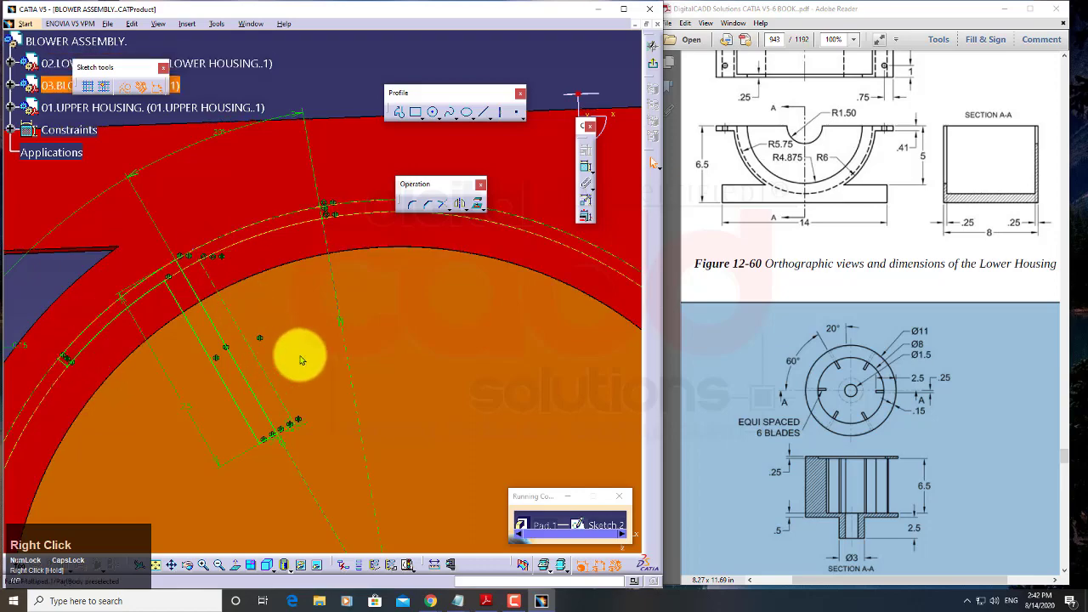
Step: Exit the sketch, accept the blade pad with the revised profile, and save the blower part
left_click(652, 64)
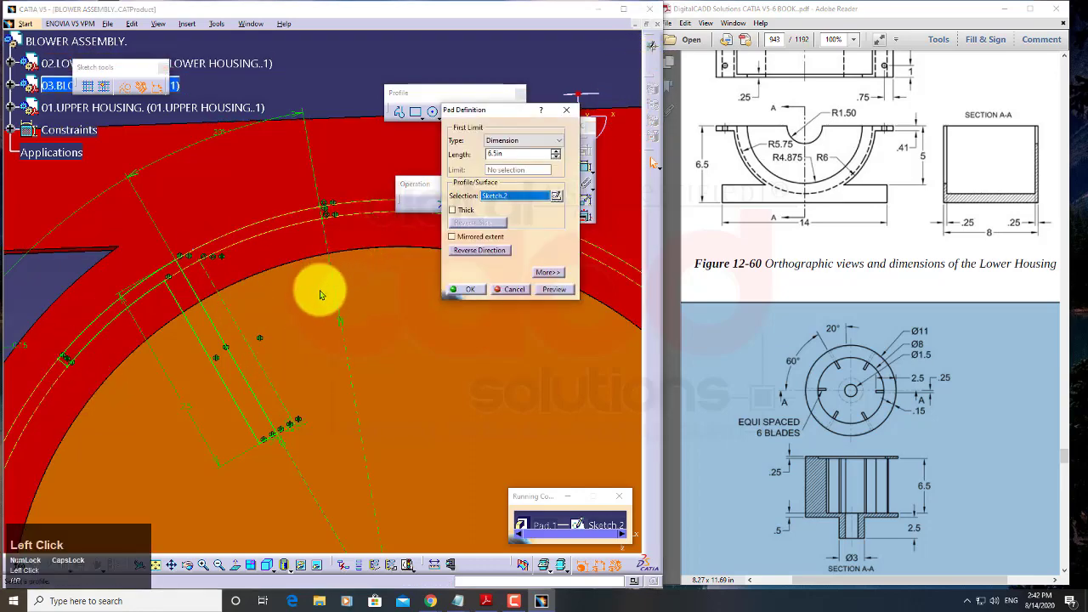
middle_click_drag(320, 294, 567, 357)
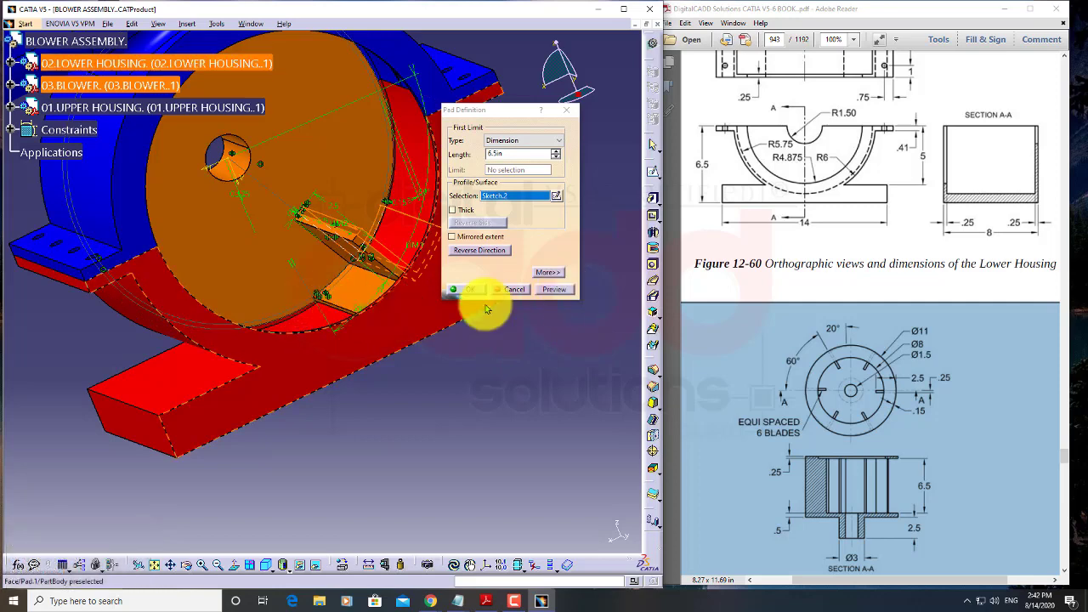
left_click(551, 291)
middle_click_drag(425, 396, 323, 478)
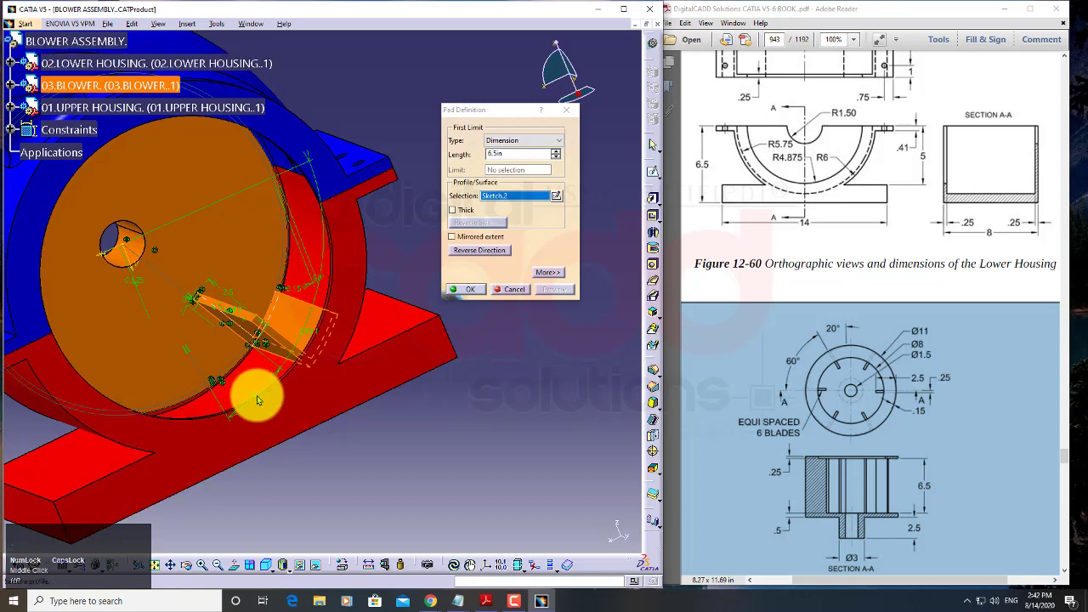
left_click(476, 292)
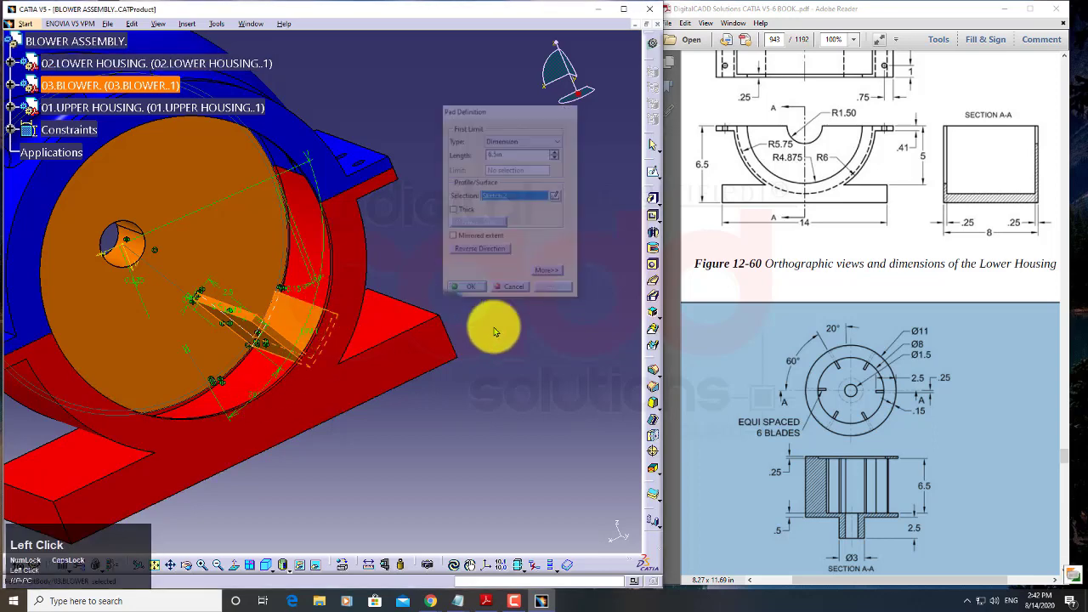
key("ctrl+s")
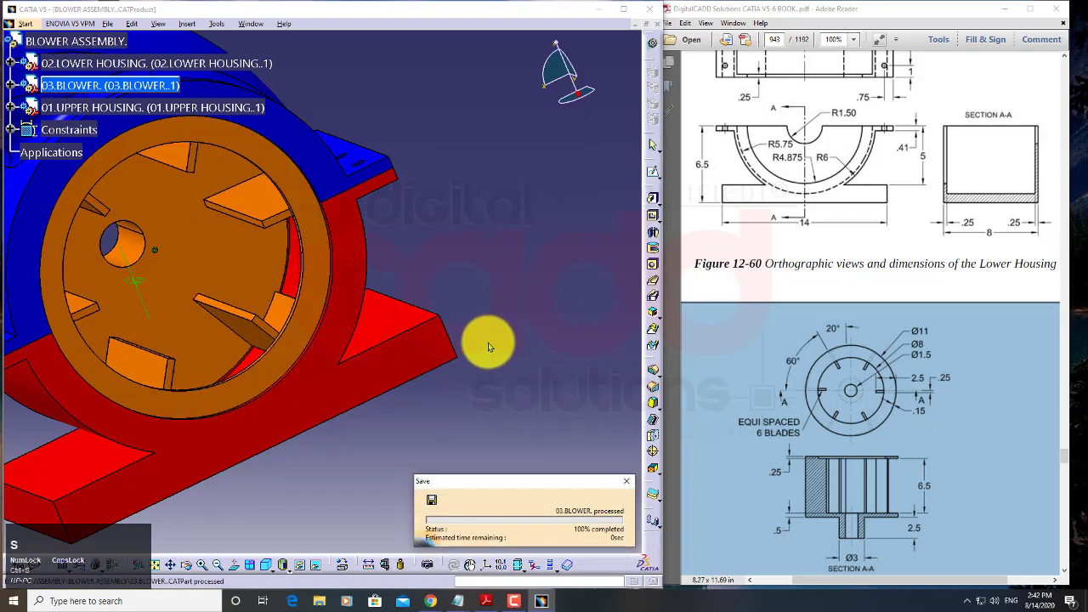
Step: Activate the top-level BLOWER ASSEMBLY product for editing and show it in the isometric view
middle_click_drag(441, 418, 442, 348)
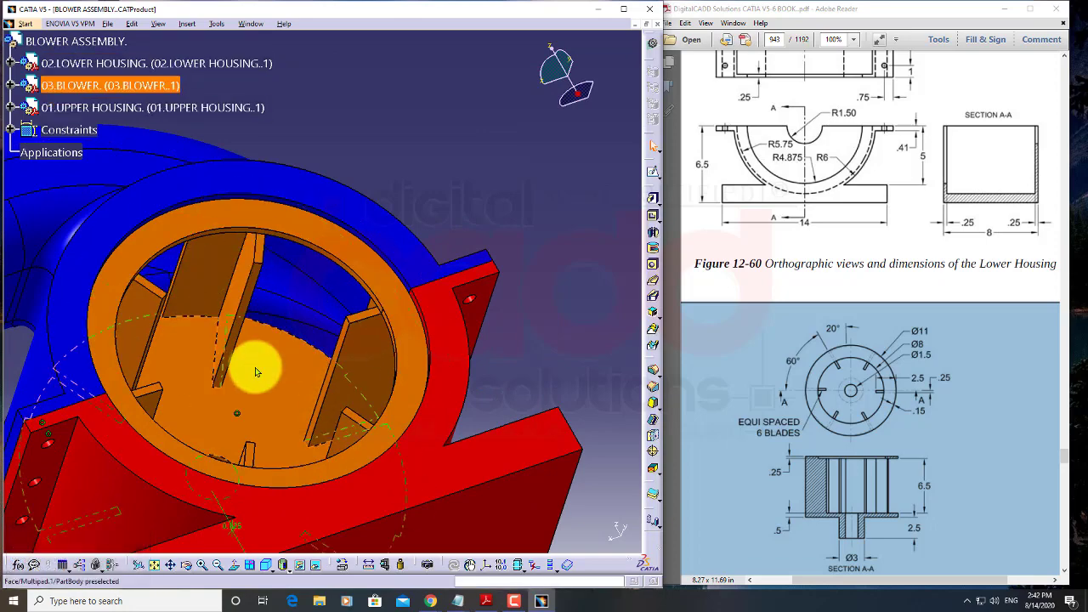
middle_click_drag(253, 364, 281, 549)
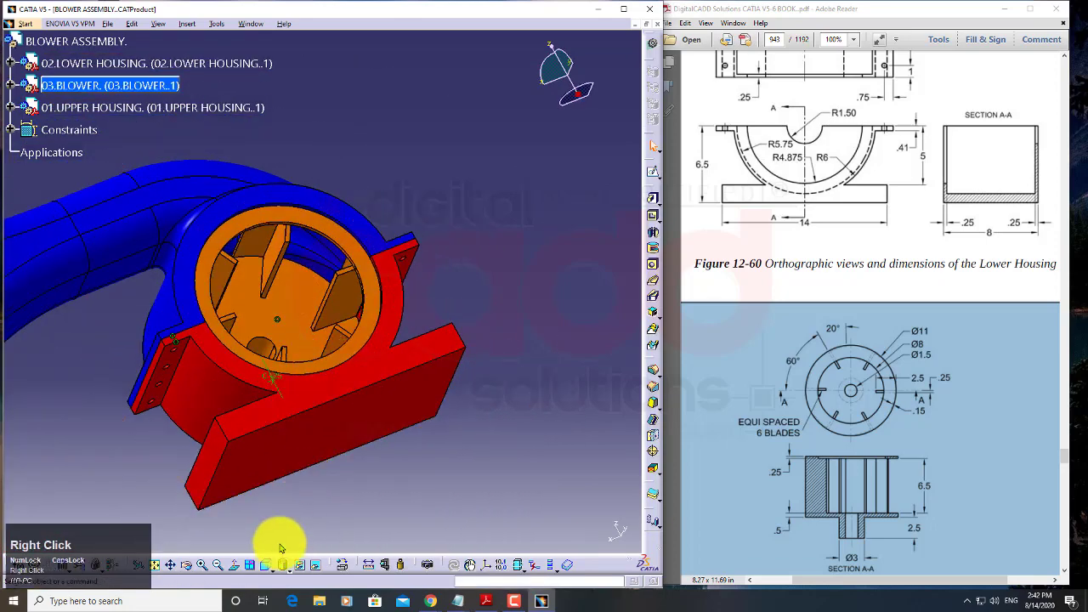
left_click(262, 569)
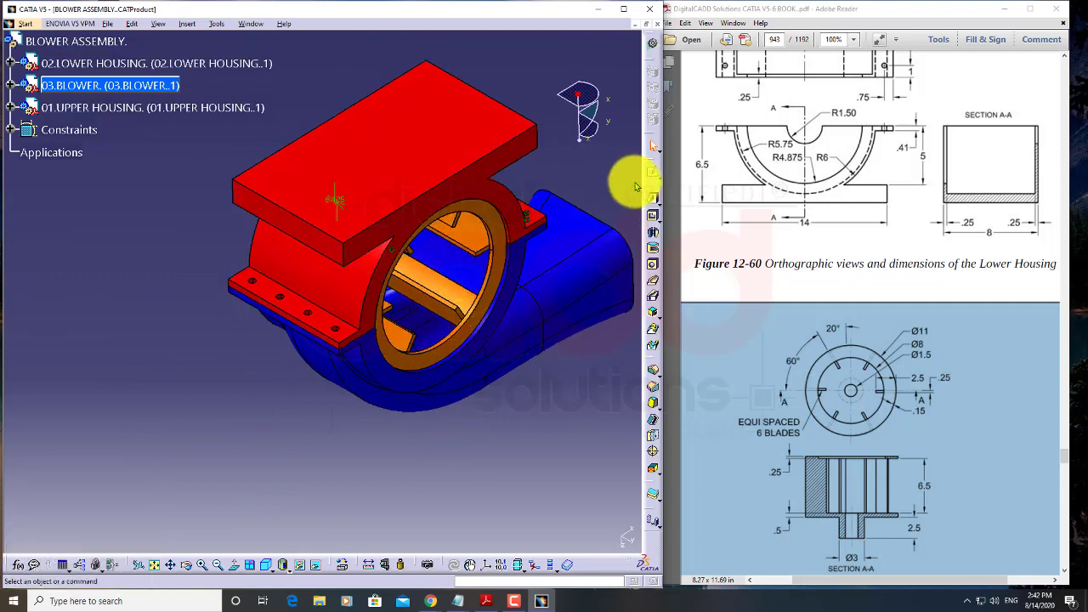
left_click(298, 447)
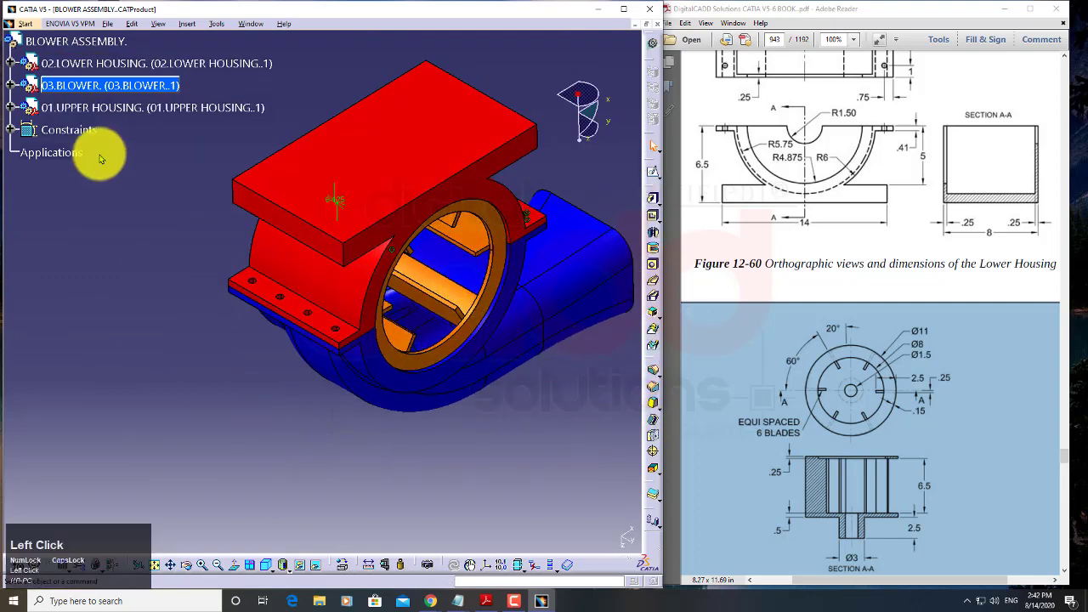
double_click(74, 49)
left_click(148, 355)
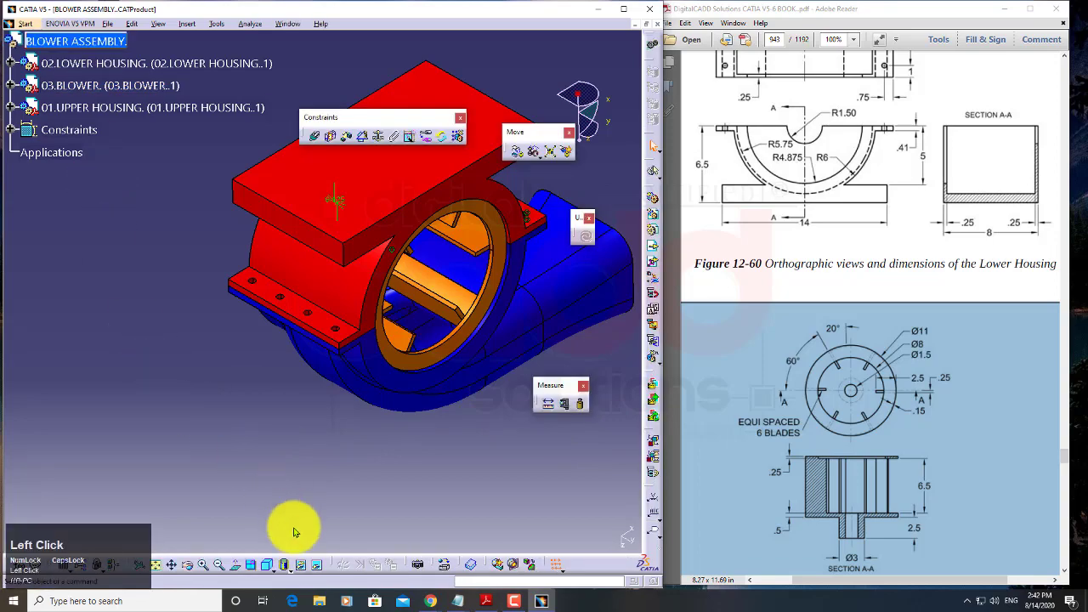
left_click(267, 563)
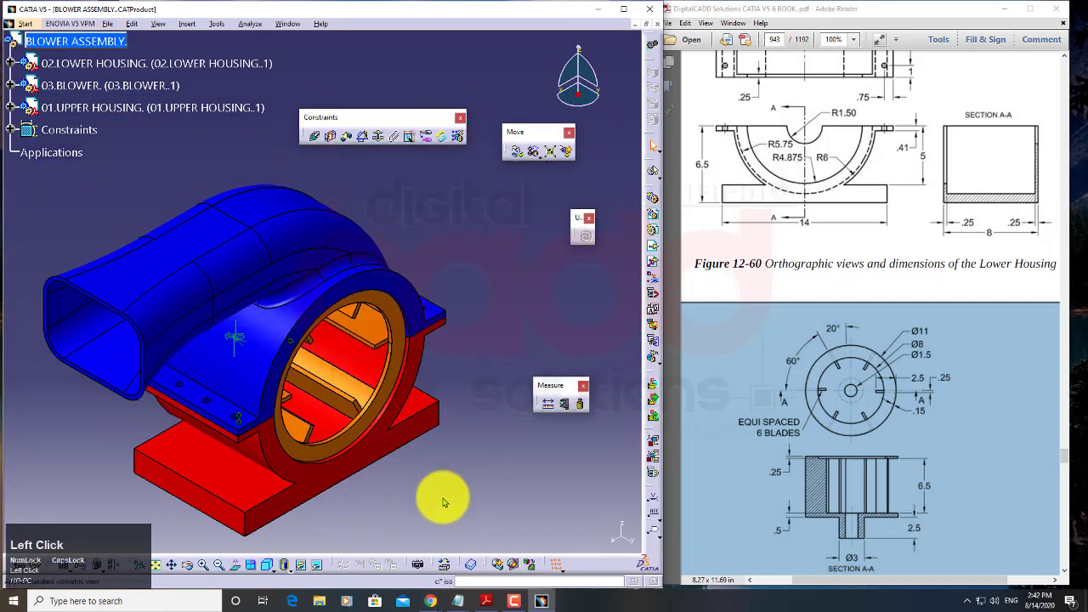
Step: Rotate the blower around the Y axis to inspect its corrected blades inside the housings, and accept the manipulation
mouse_move(453, 491)
middle_mouse_down()
mouse_move(453, 423)
mouse_move(450, 476)
middle_mouse_up()
right_click(453, 423)
middle_click_drag(449, 361, 454, 454)
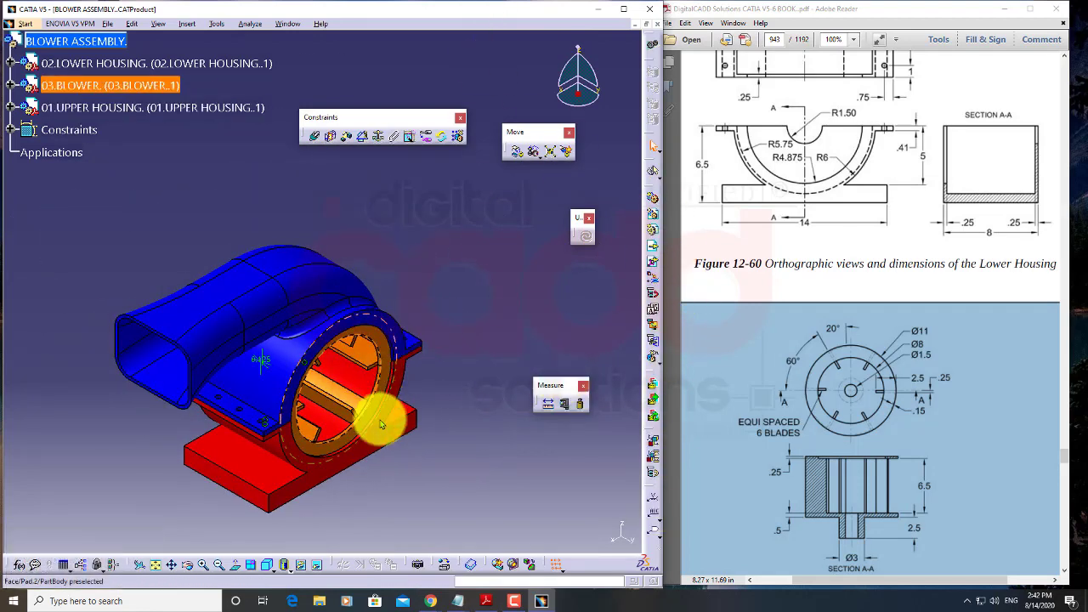
middle_click_drag(391, 417, 274, 535)
right_click(408, 445)
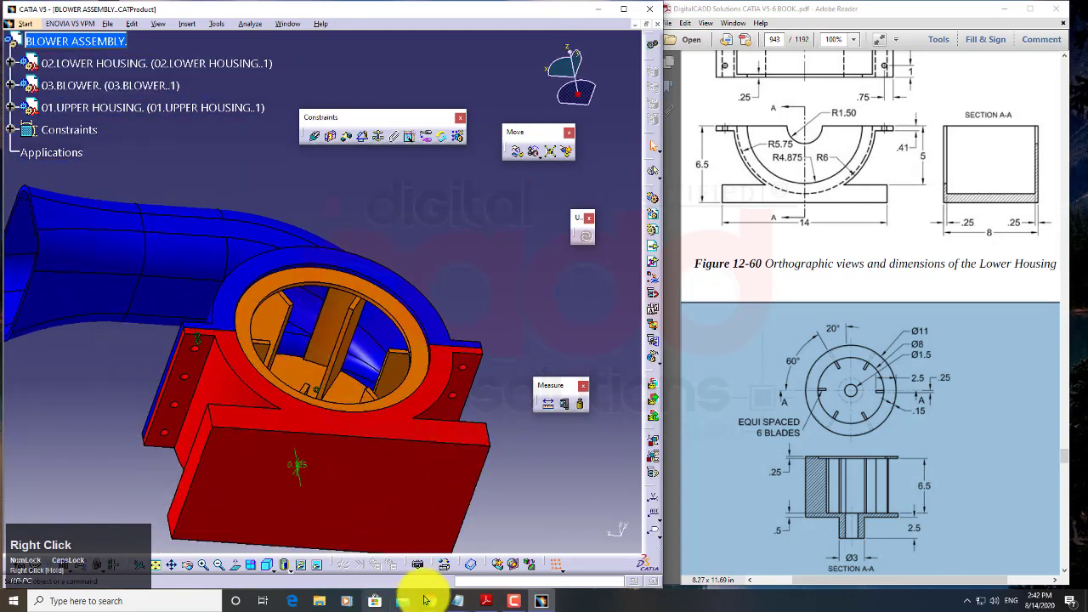
left_click(518, 151)
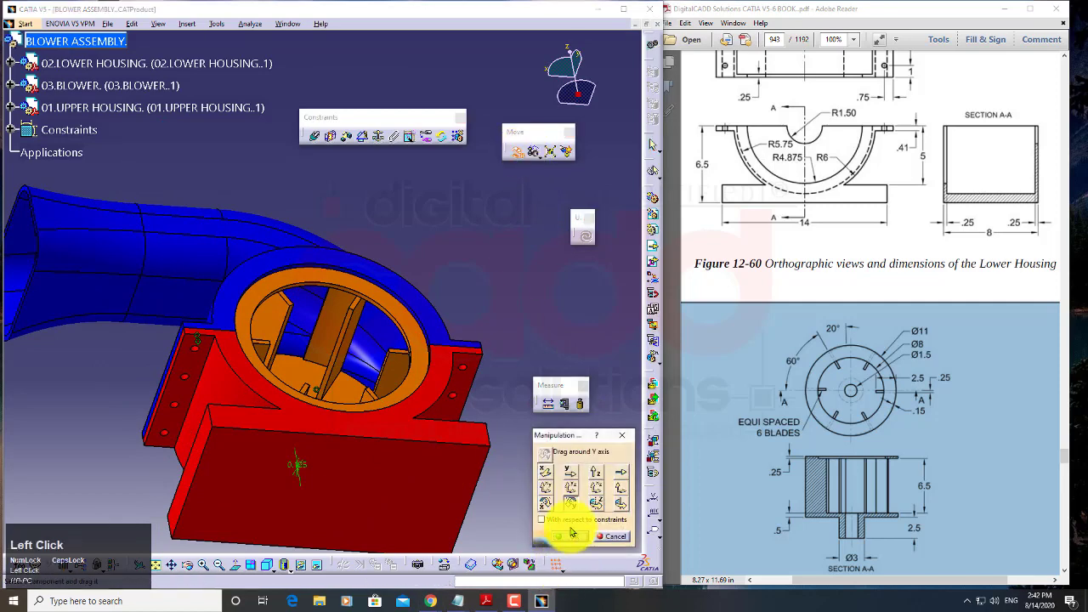
left_click_drag(393, 370, 357, 429)
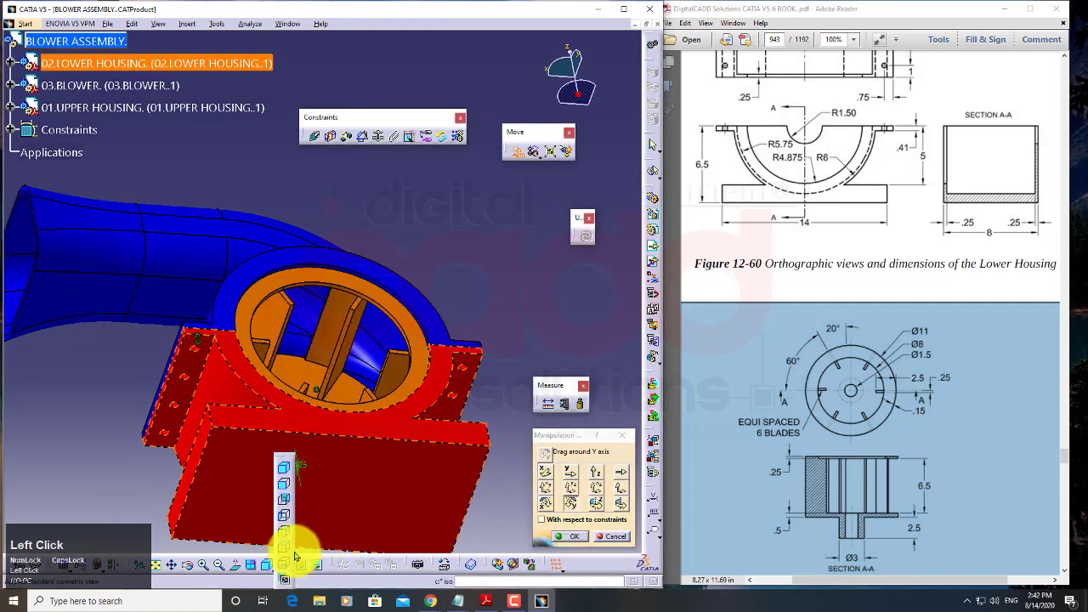
left_click(287, 532)
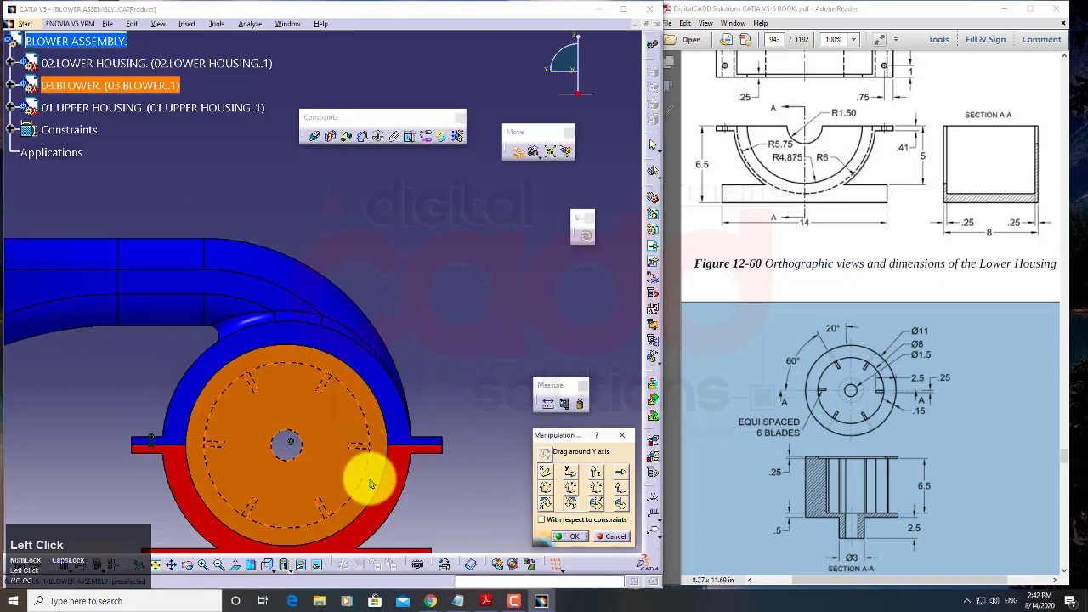
middle_click_drag(338, 491, 364, 388)
left_click_drag(363, 388, 250, 400)
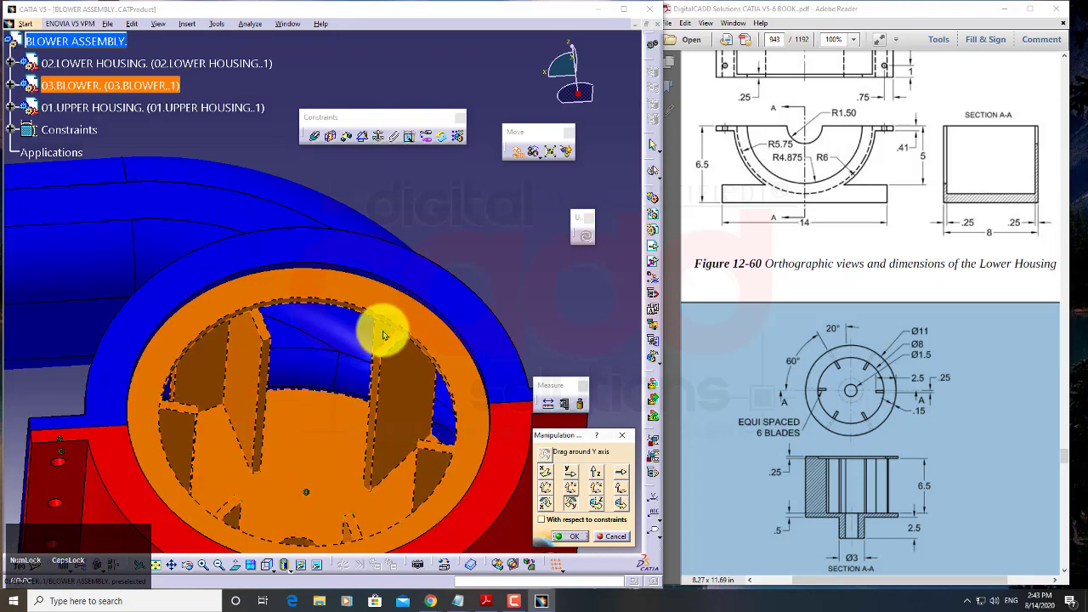
middle_click_drag(299, 408, 272, 503)
right_click(294, 352)
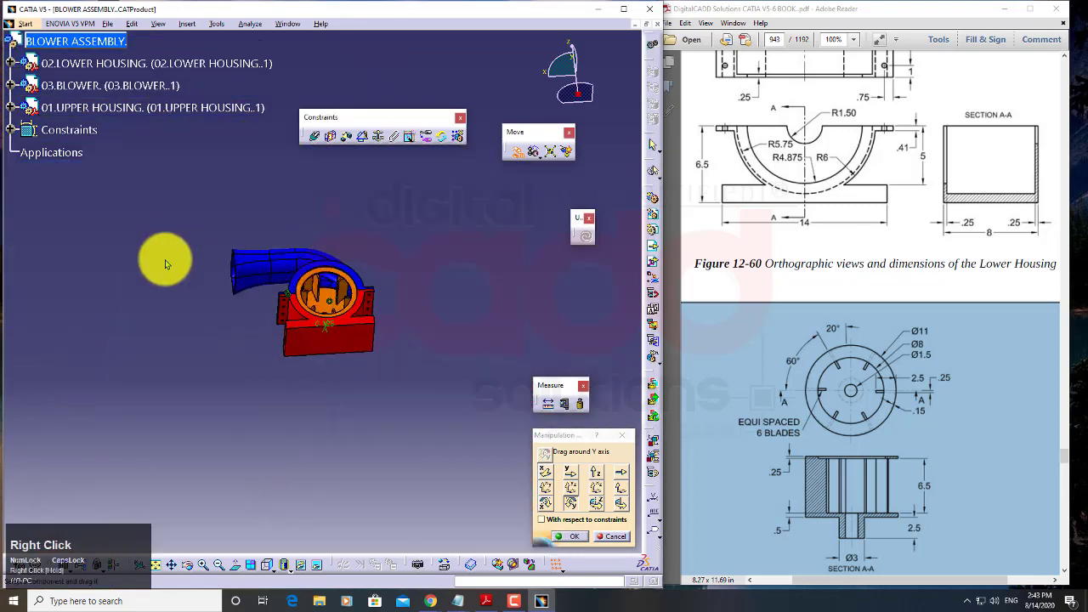
left_click(562, 542)
Step: Return the assembly to the isometric view and examine the blower's fit in the upper and lower housings
left_click(283, 565)
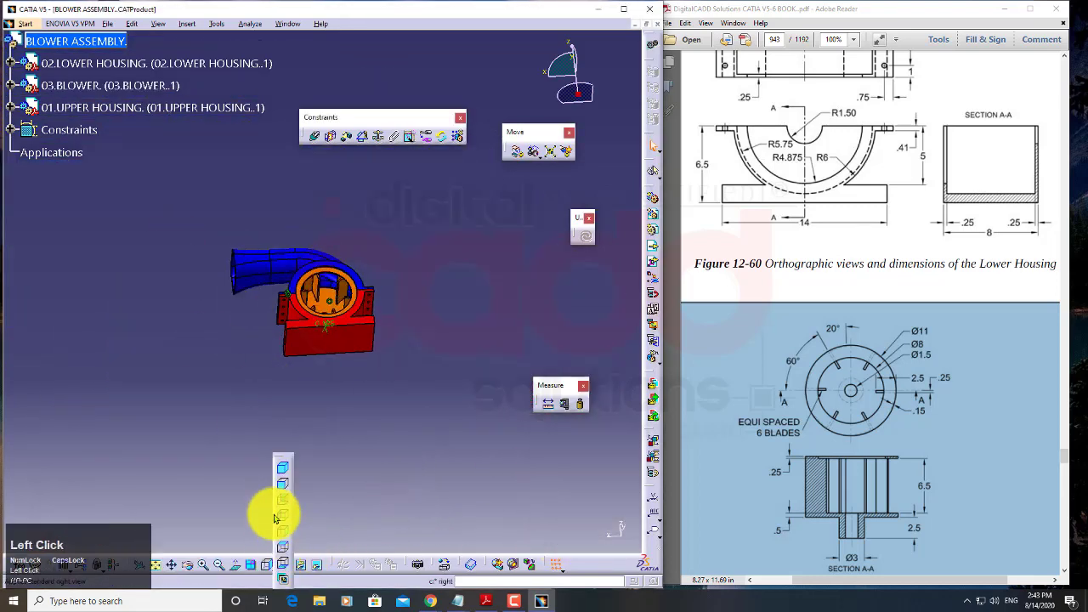
left_click(284, 468)
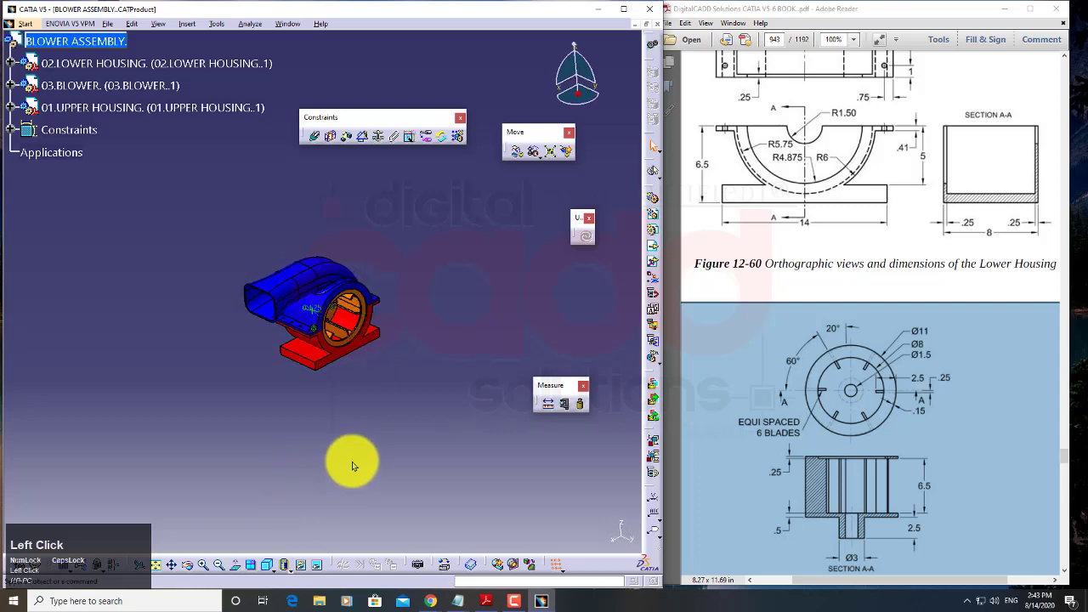
middle_click_drag(410, 423, 283, 381)
right_click(410, 420)
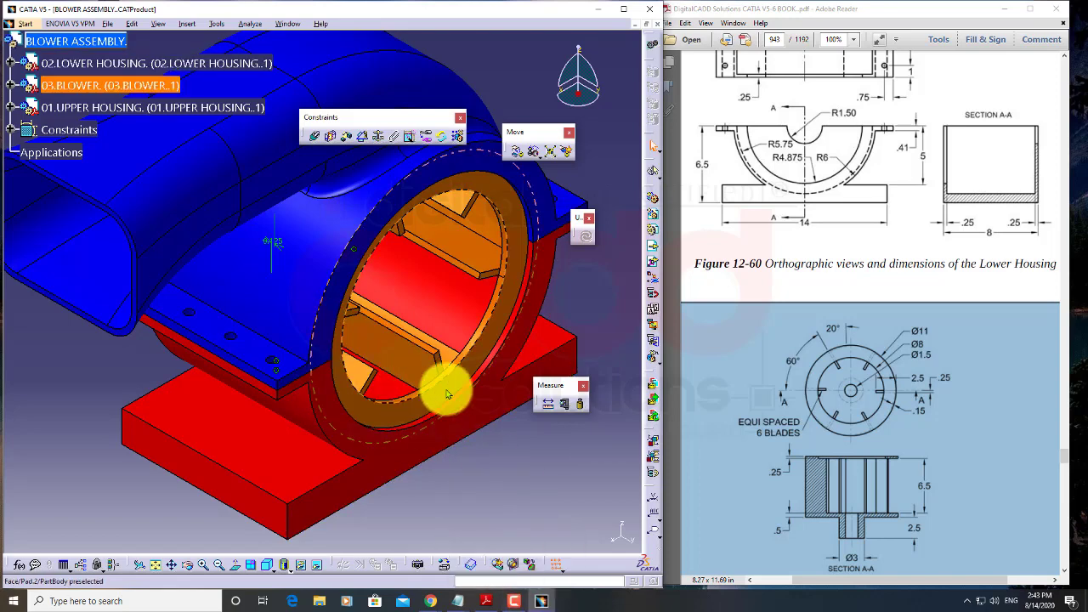
middle_click_drag(432, 389, 503, 497)
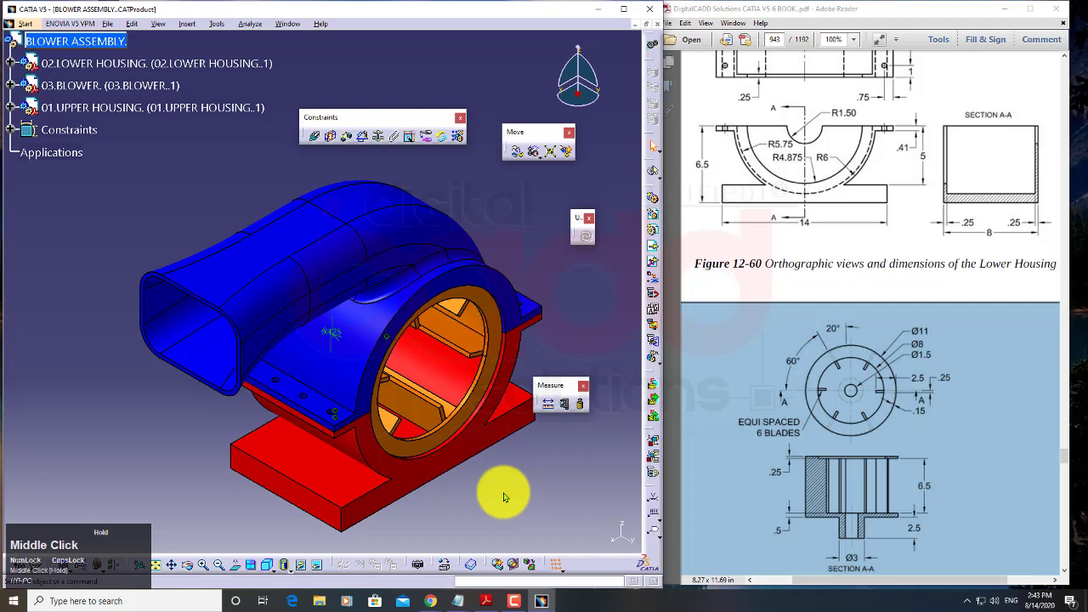
Step: Switch to the PDF book and go back to Figure 12-58, the exploded view of the Blower assembly
scroll(901, 441, "up", 5)
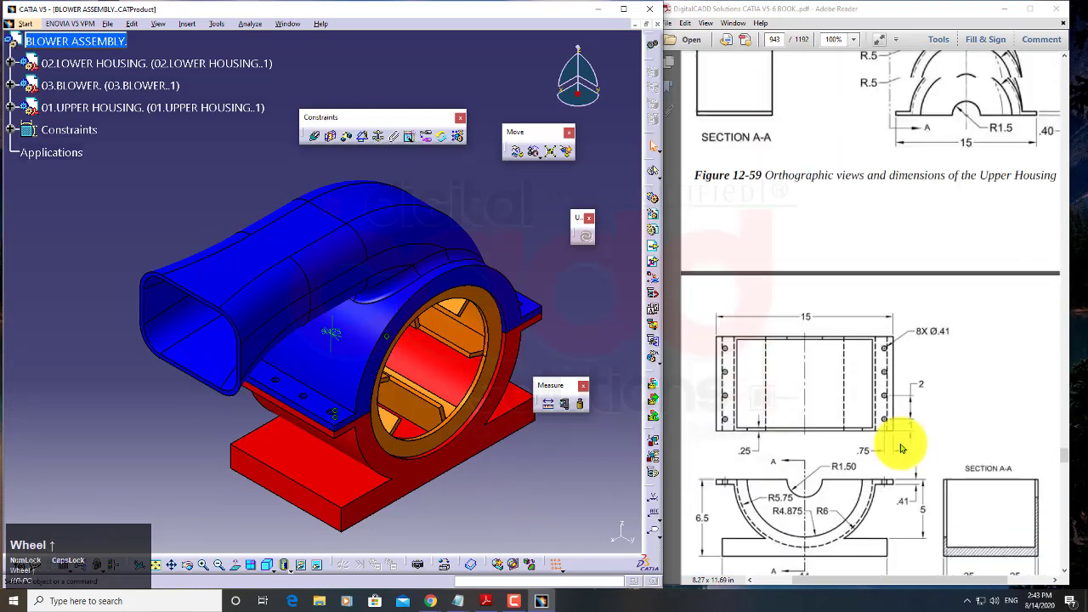
scroll(901, 445, "up", 10)
left_click(893, 304)
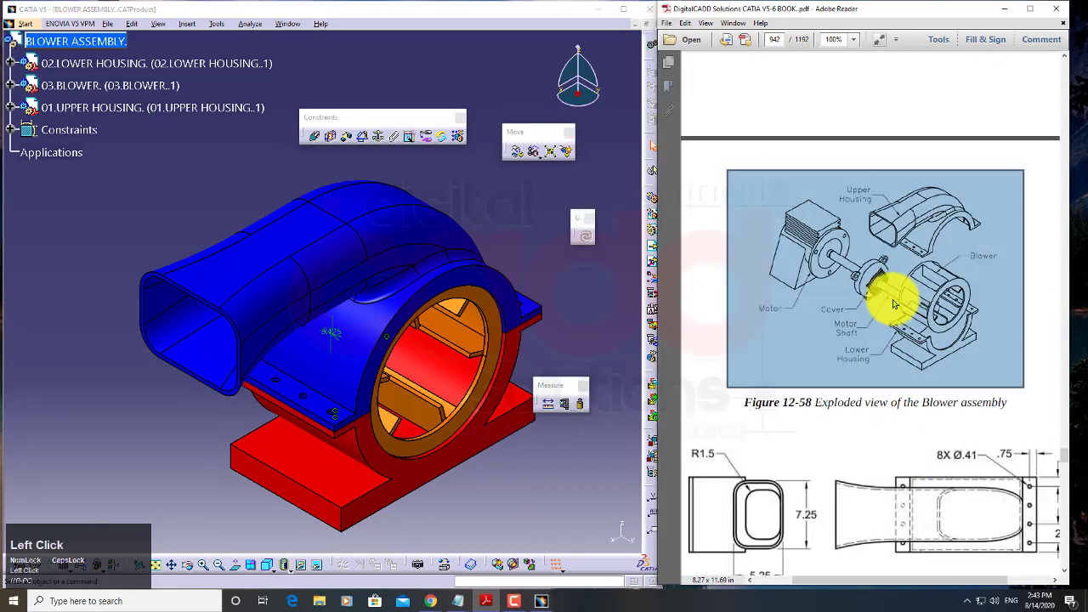
Step: Insert the existing part 07.SHAFT into the top-level BLOWER ASSEMBLY with positioning
middle_click_drag(381, 297, 415, 451)
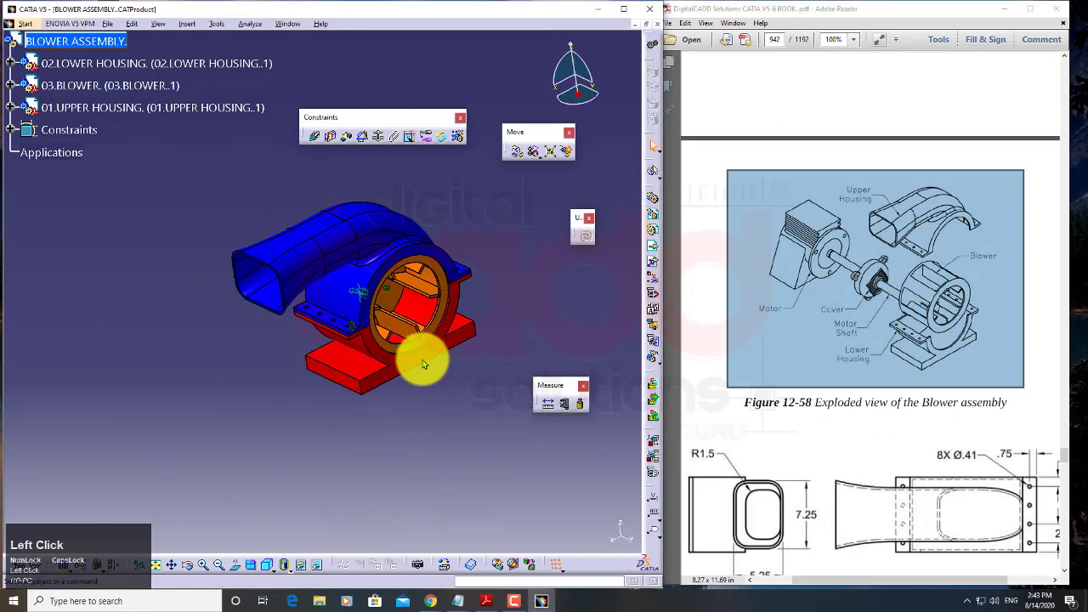
middle_click_drag(418, 360, 396, 375)
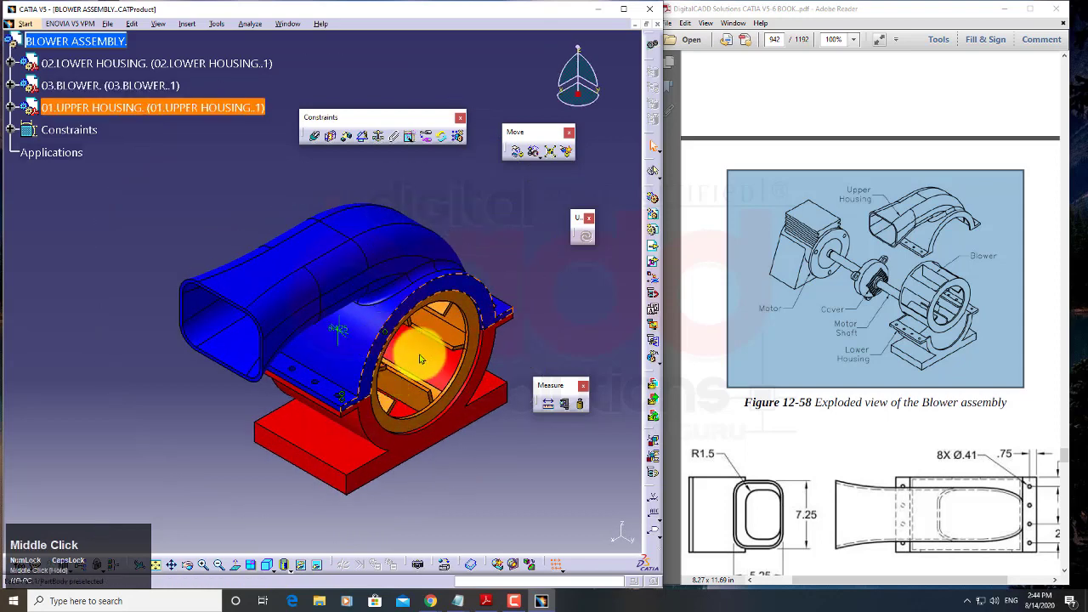
right_click(83, 41)
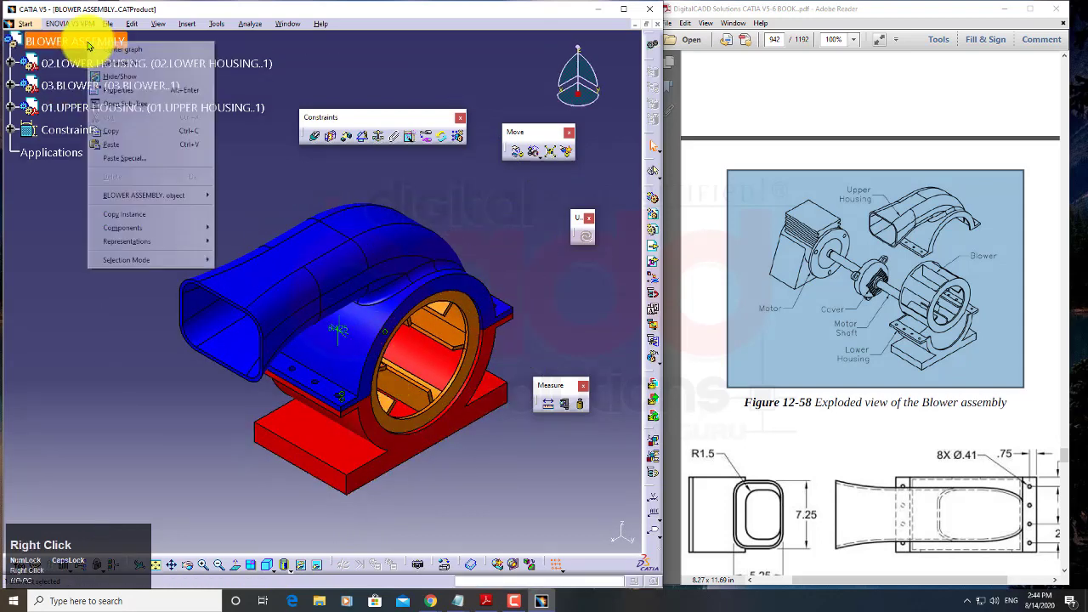
left_click(127, 227)
left_click(345, 302)
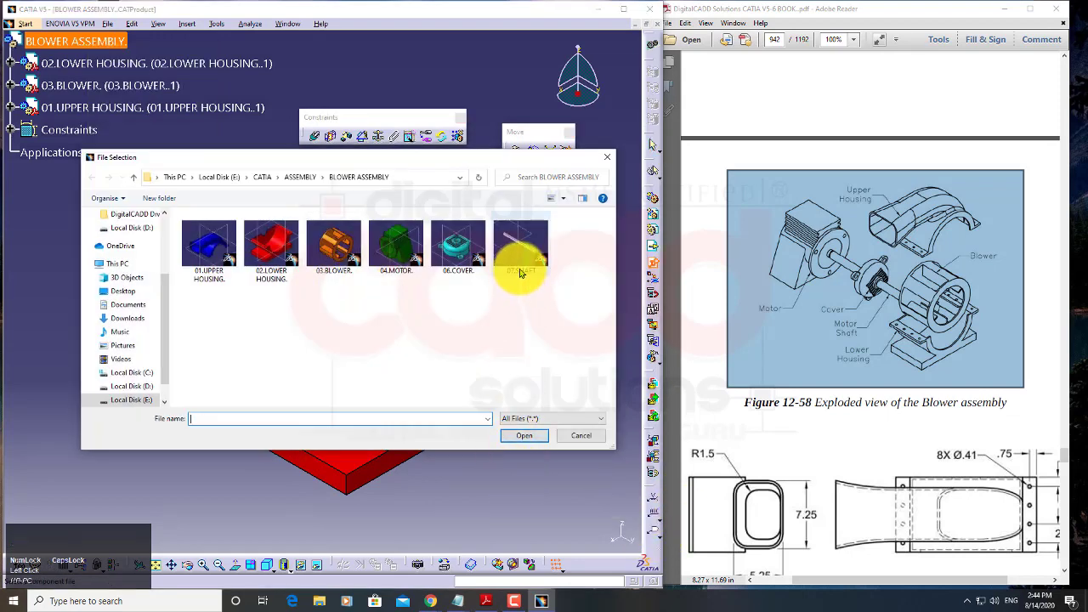
left_click(525, 437)
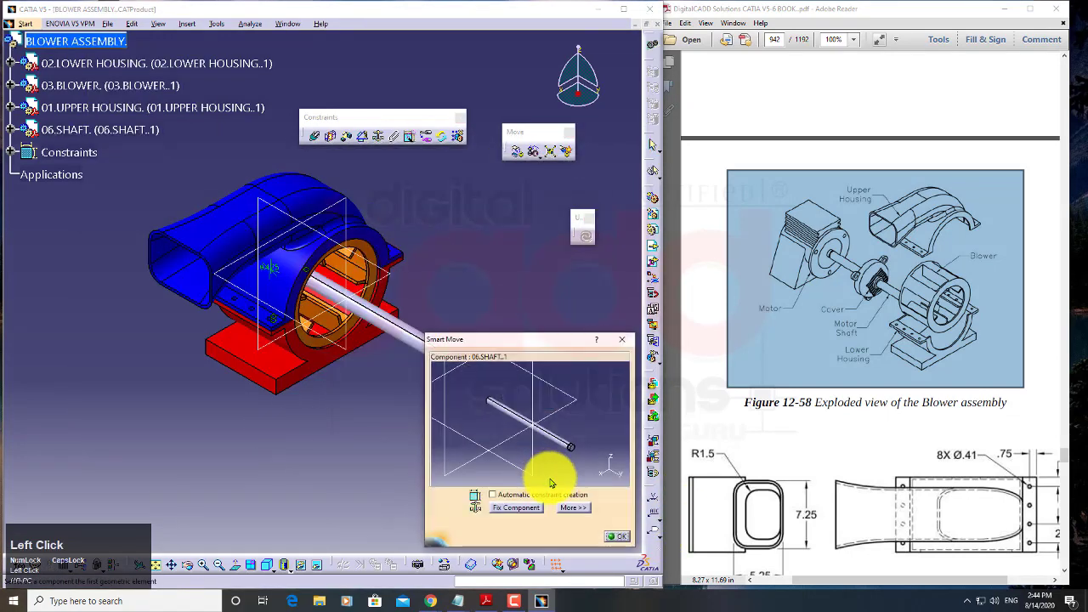
Step: Move the inserted shaft clear of the blower and housings, and accept the Smart Move placement
left_click_drag(390, 332, 477, 179)
middle_click_drag(406, 298, 297, 371)
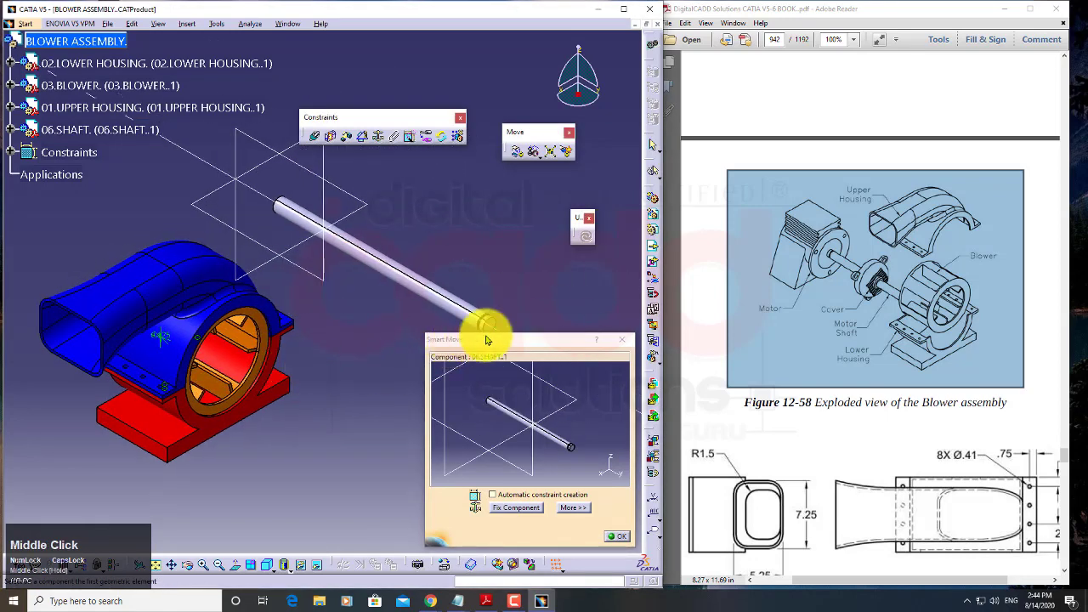
left_click_drag(485, 338, 446, 355)
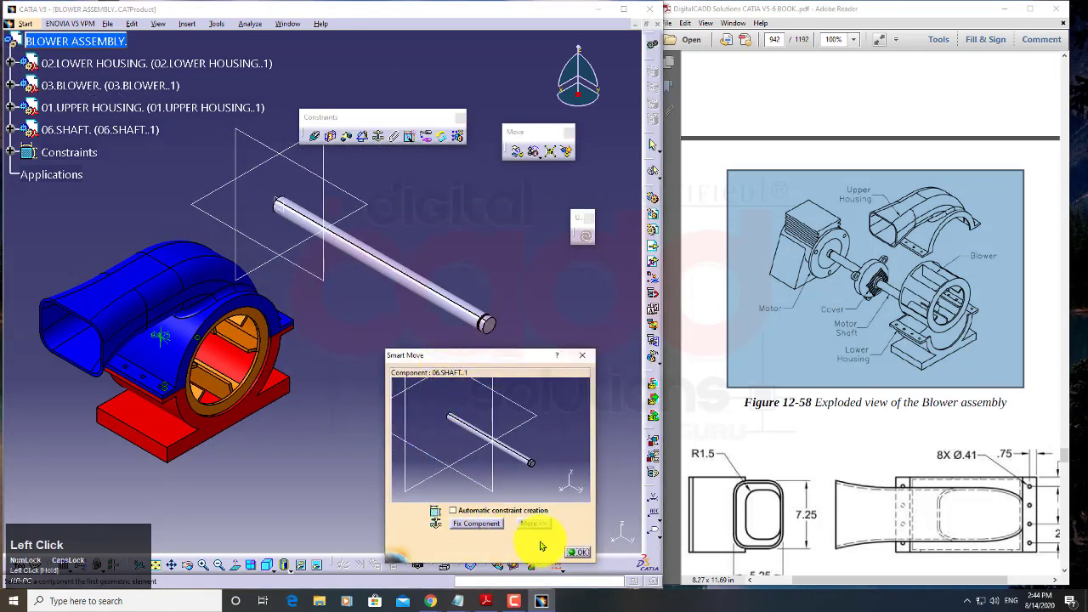
left_click(578, 555)
Step: Hide the shaft's reference planes
middle_click_drag(289, 247, 389, 365)
left_click(365, 330)
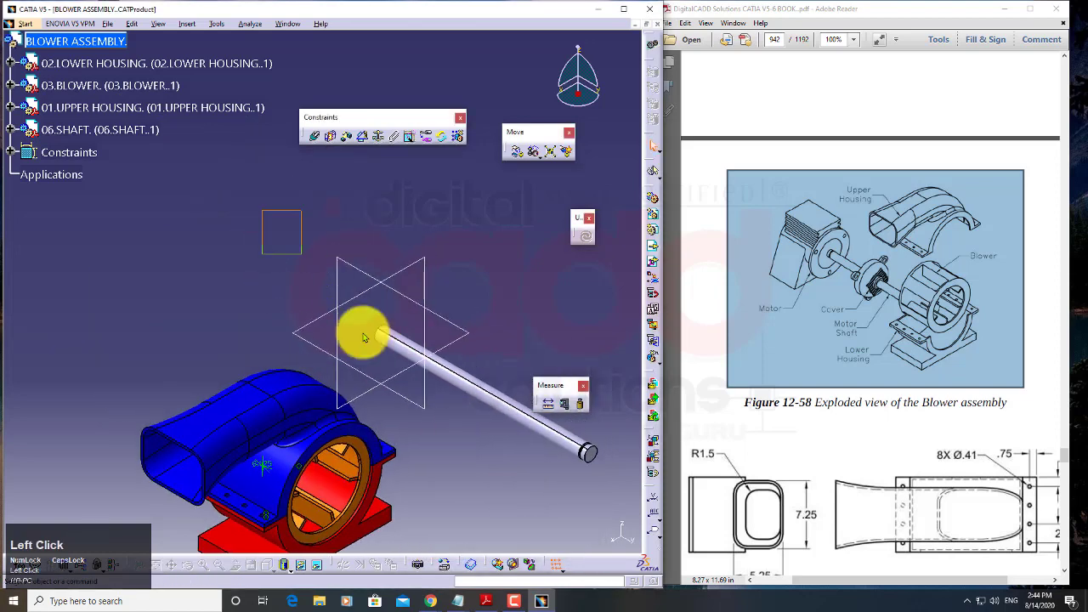
right_click(460, 337)
left_click(488, 367)
middle_click_drag(473, 446, 422, 389)
right_click(433, 374)
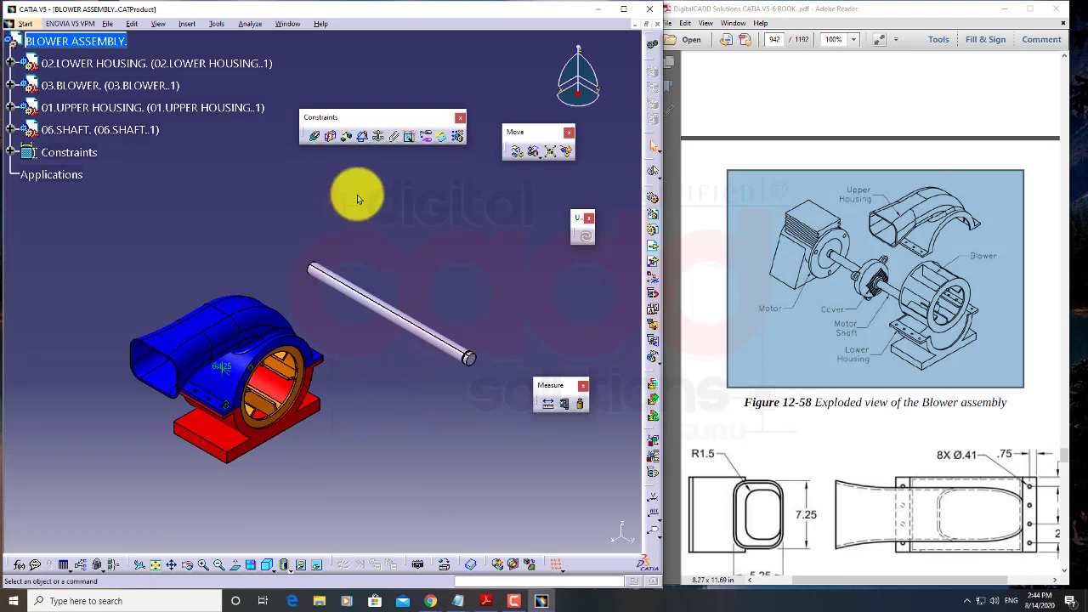
Step: Add a coincidence constraint between the shaft's axis and the blower's central axis
left_click(316, 141)
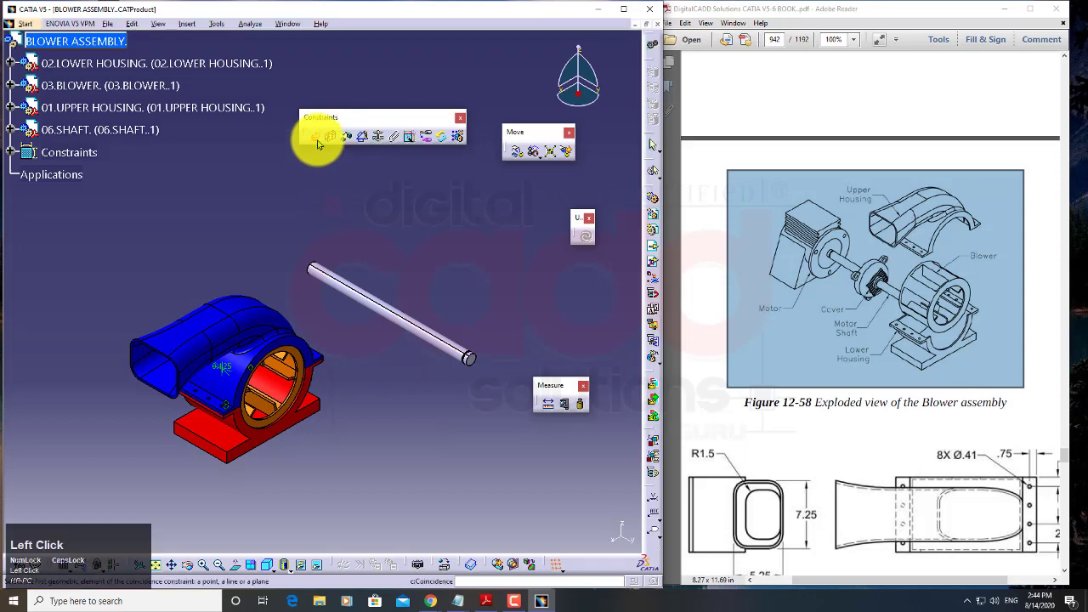
left_click(377, 304)
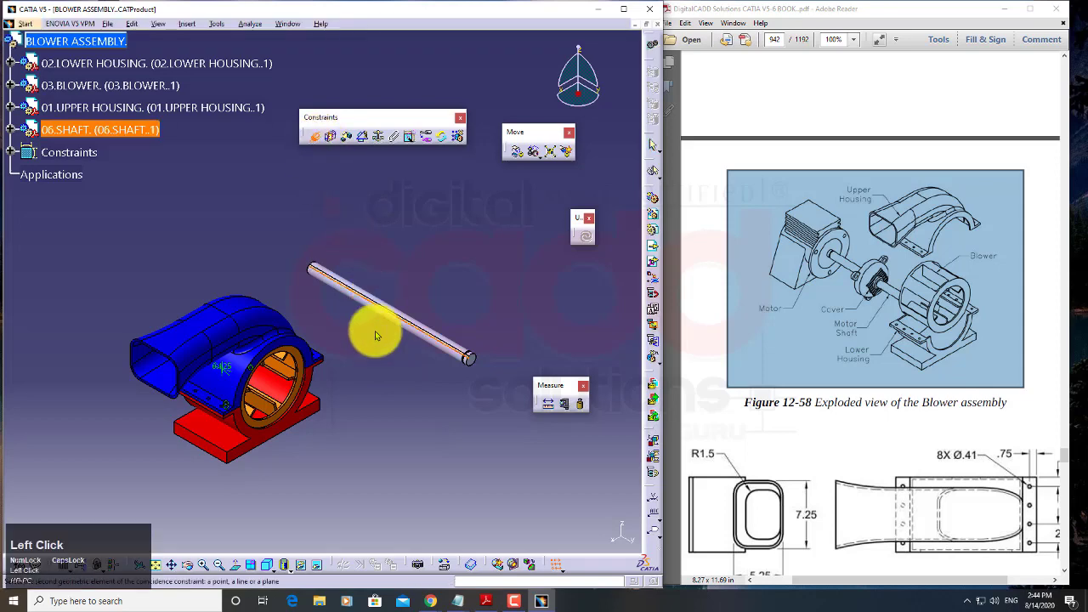
left_click(275, 391)
Step: Make the shaft's near end face coincident with the blower's back plate face using Same orientation, and update the assembly
middle_click_drag(425, 457, 287, 286)
middle_click(409, 430)
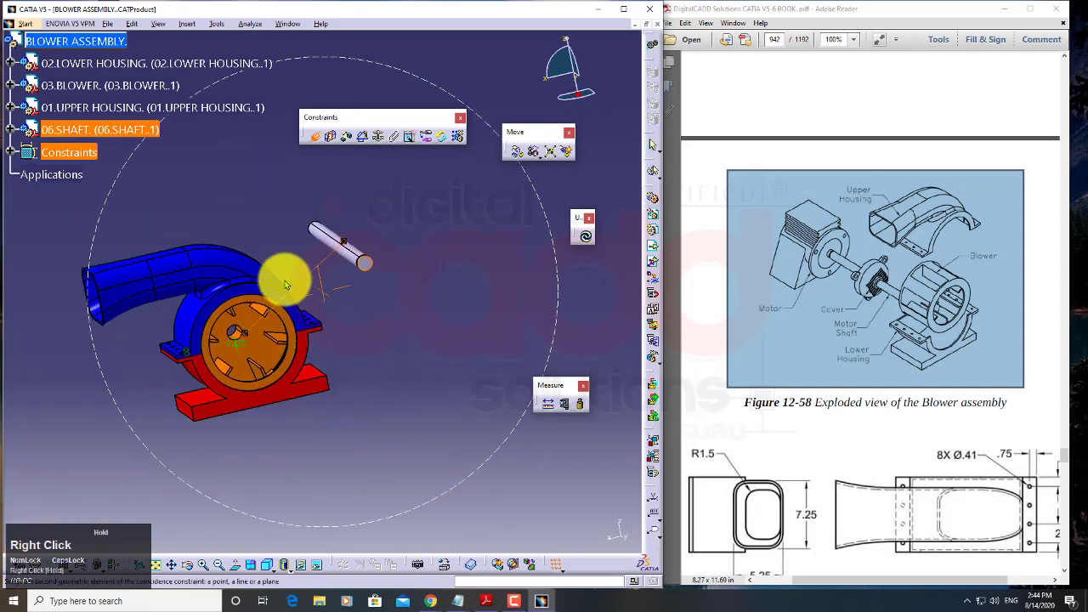
left_click(257, 353)
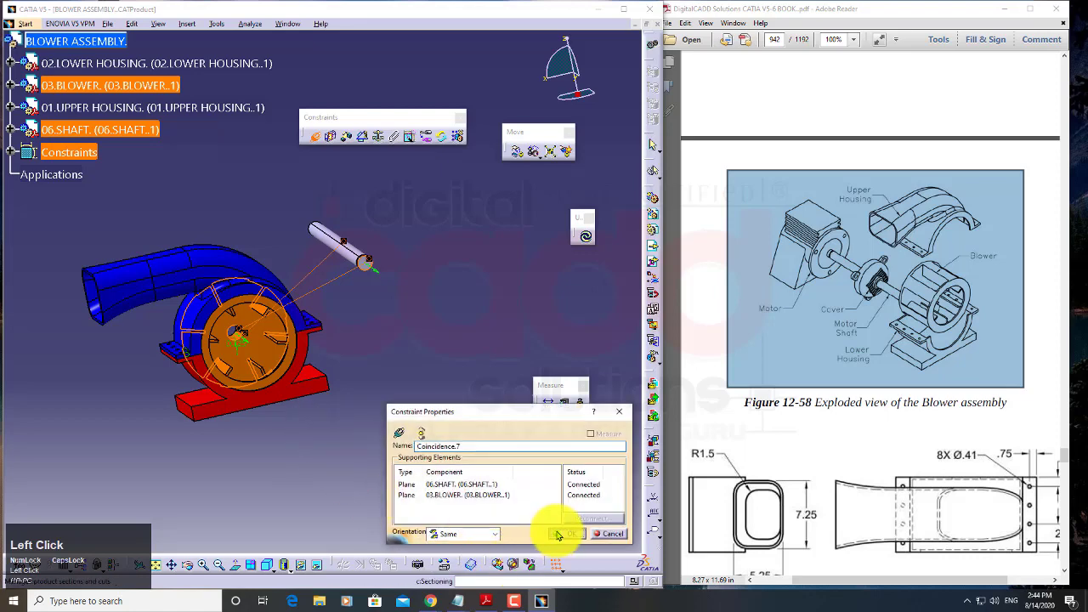
left_click(559, 534)
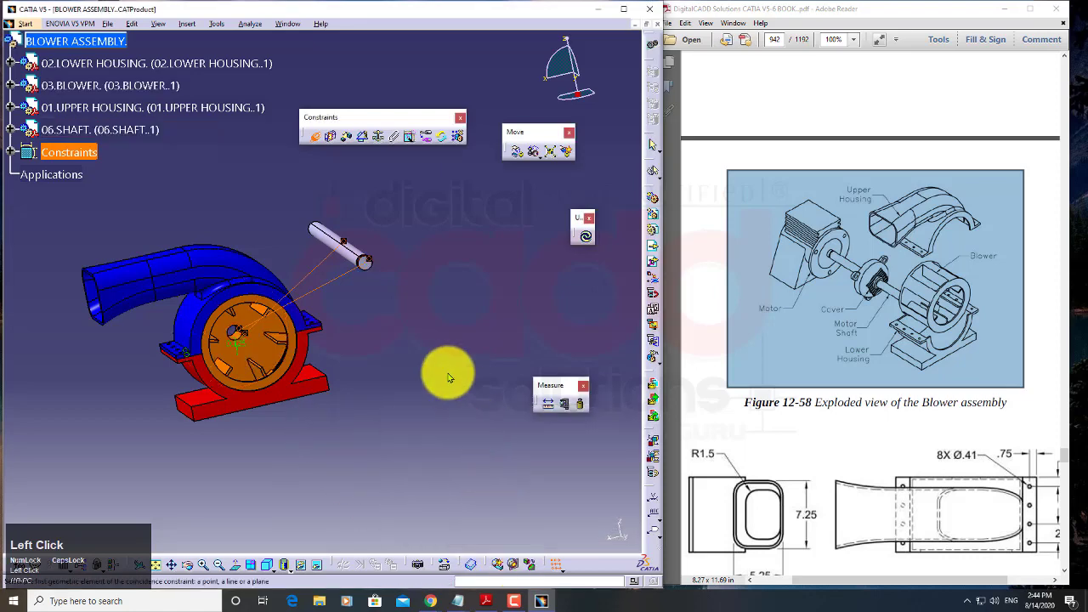
left_click(585, 238)
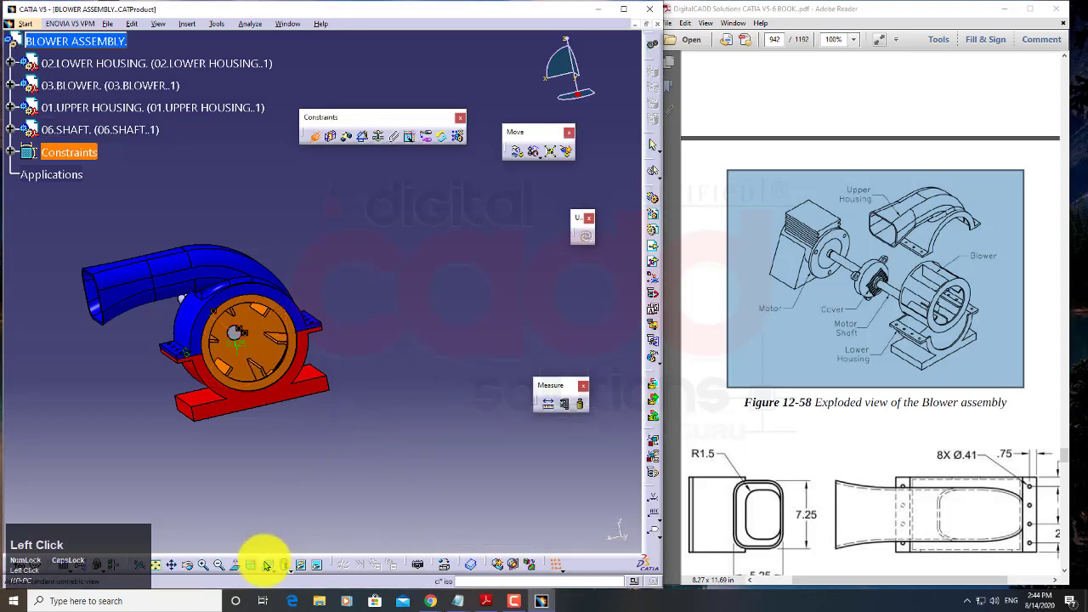
Step: Examine how the shaft fits in the blower, starting from and returning to the isometric view
left_click(266, 566)
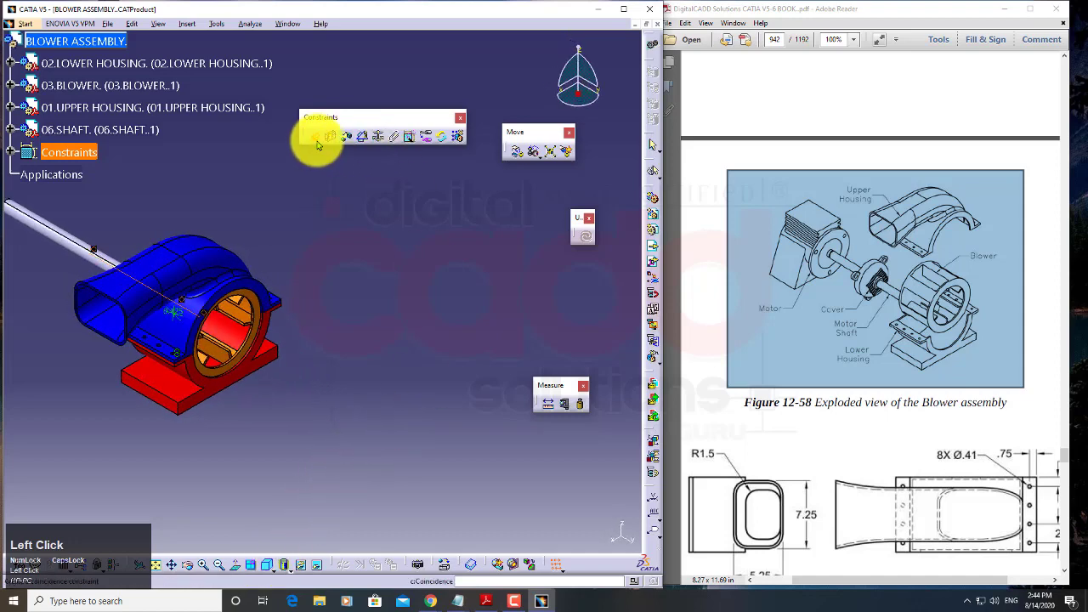
middle_click_drag(306, 248, 484, 312)
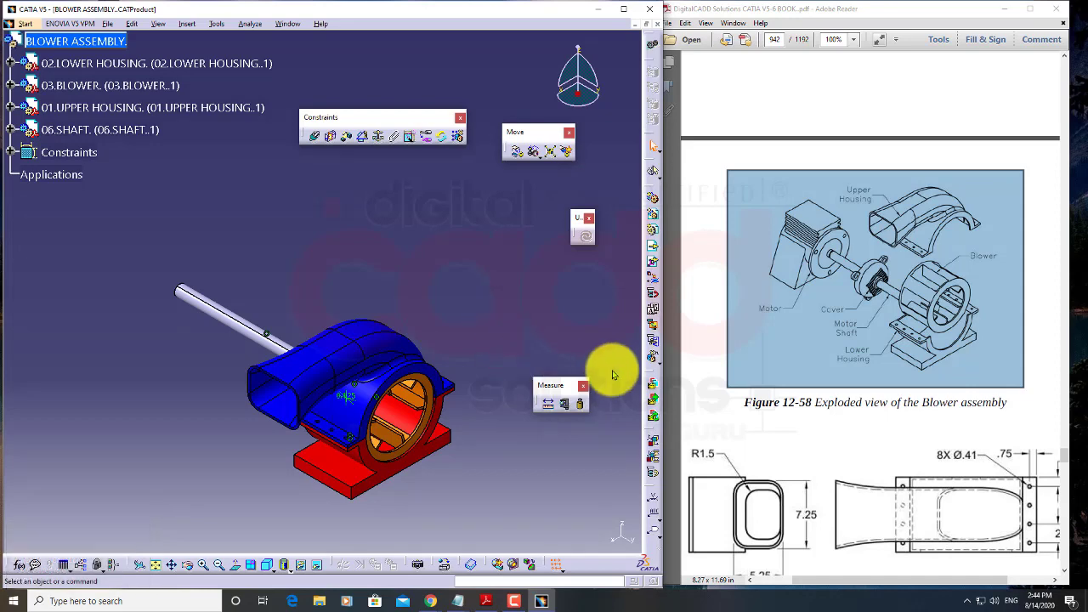
middle_click_drag(613, 369, 301, 367)
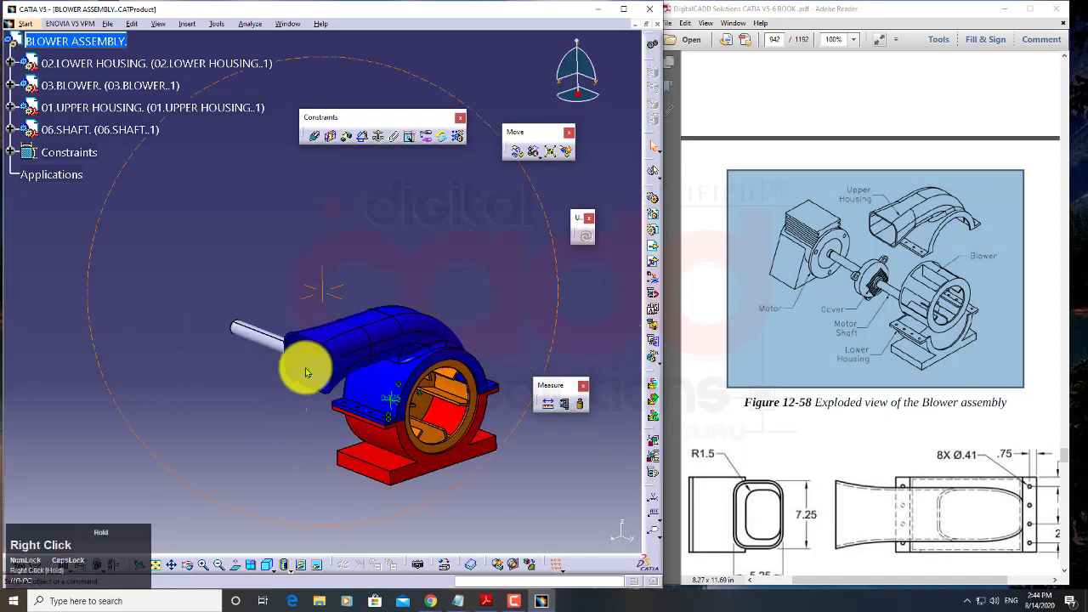
left_click(267, 565)
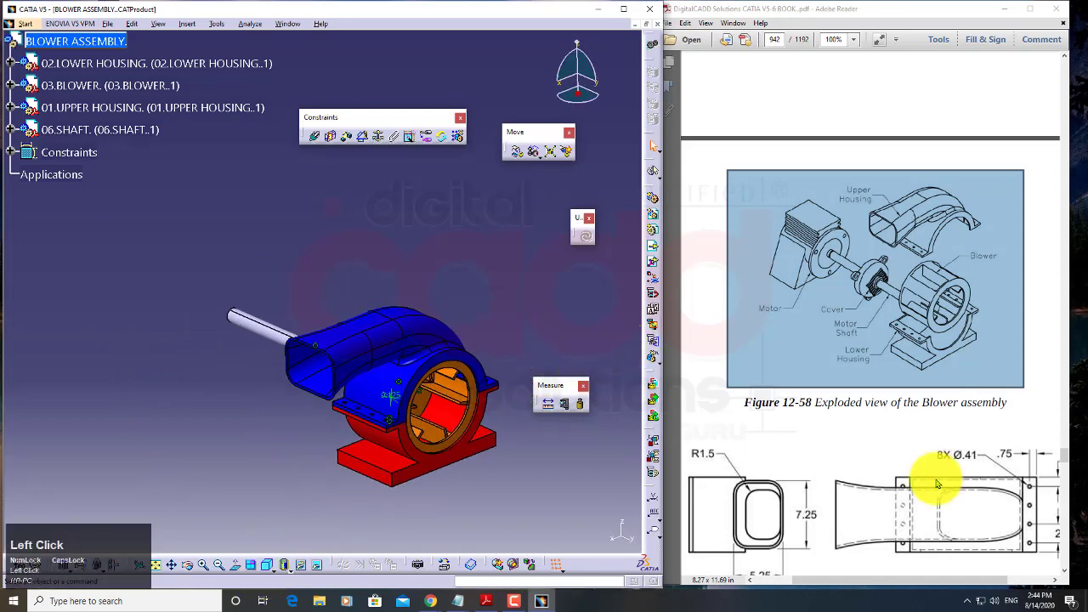
Step: Insert the existing part 04.MOTOR with positioning, move it clear above the shaft and blower, and accept the placement
right_click(36, 40)
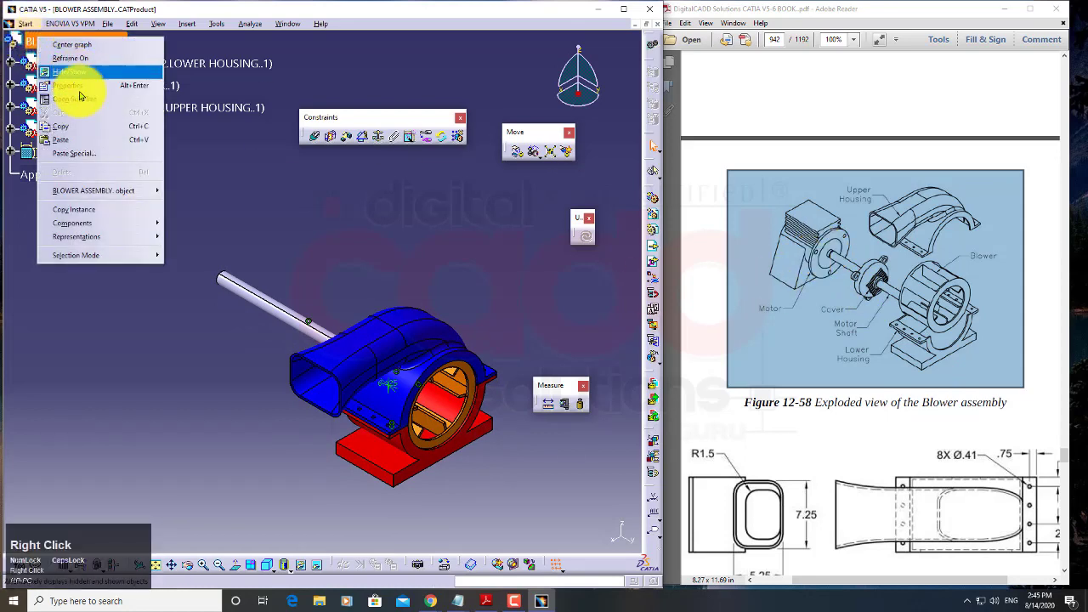
left_click(97, 223)
left_click(261, 287)
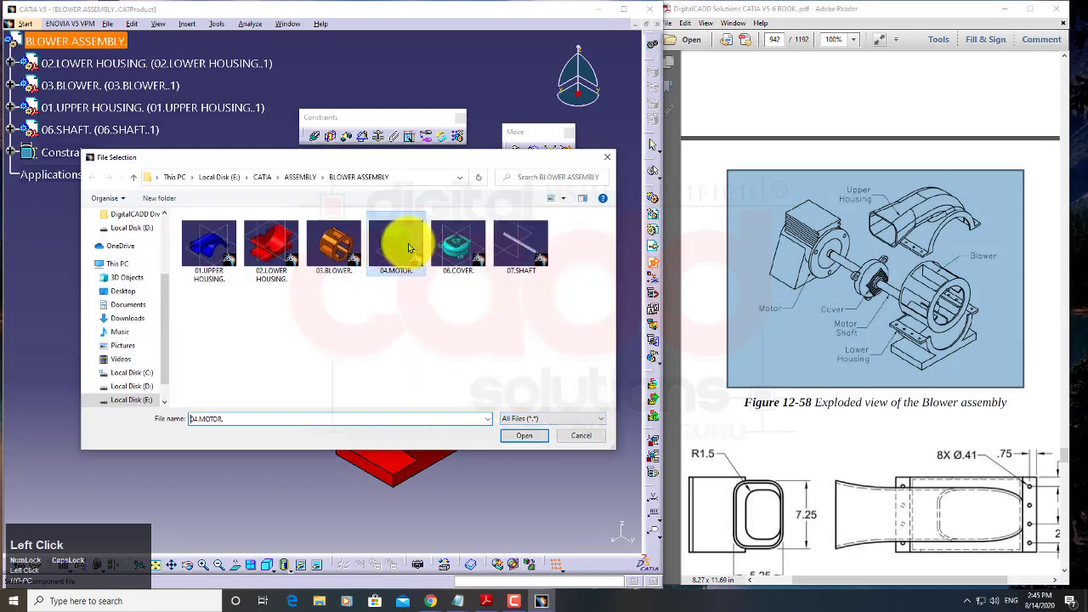
double_click(409, 248)
middle_click_drag(343, 294, 364, 417)
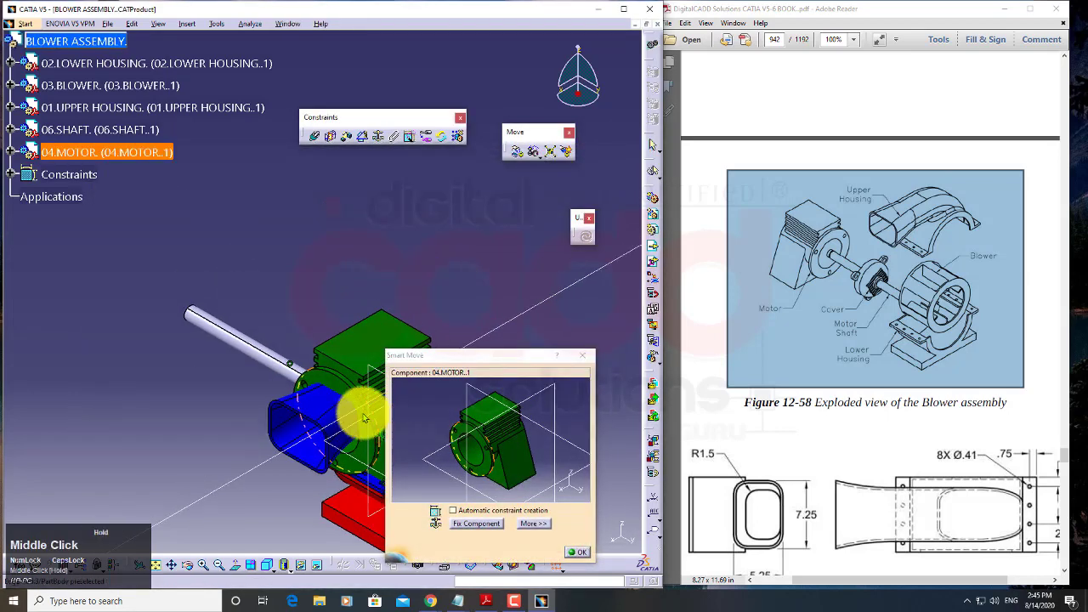
left_click_drag(358, 347, 262, 149)
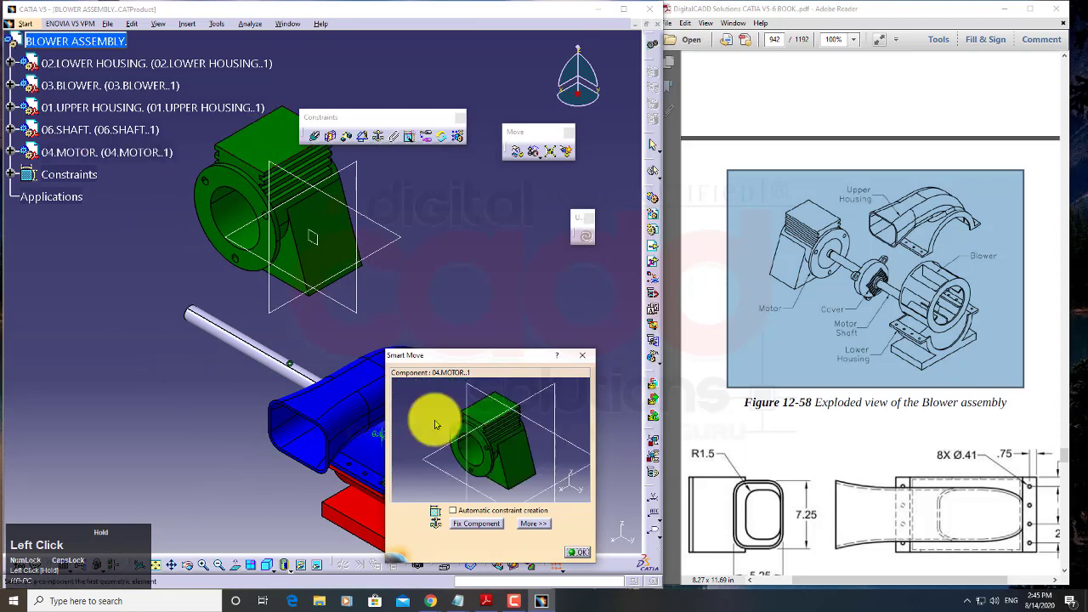
left_click(567, 551)
Step: Hide the motor's reference planes
middle_click_drag(348, 322, 393, 414)
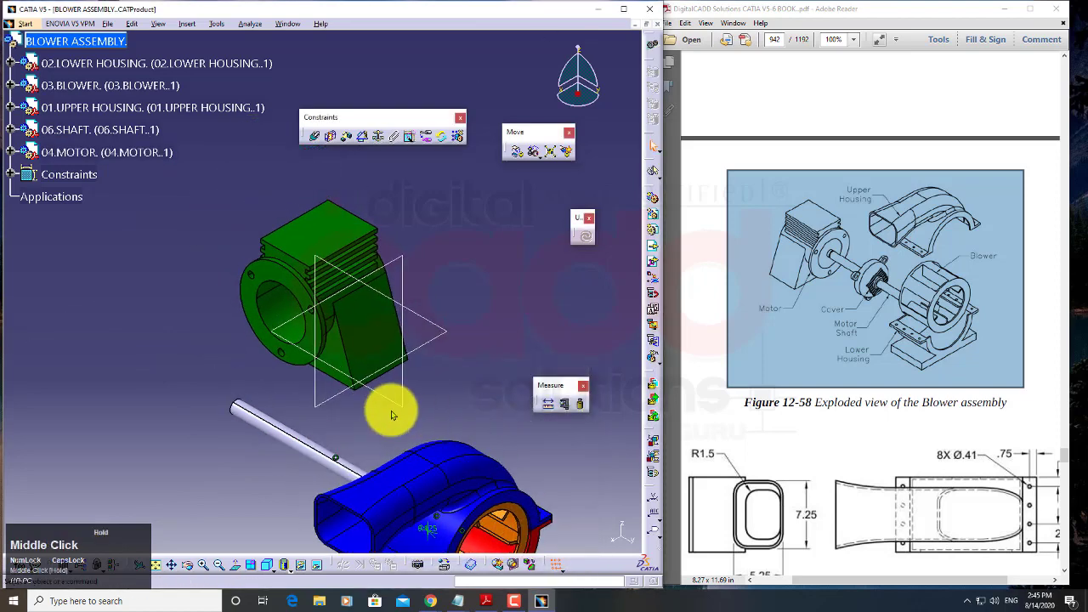
left_click_drag(265, 216, 458, 349)
right_click(442, 338)
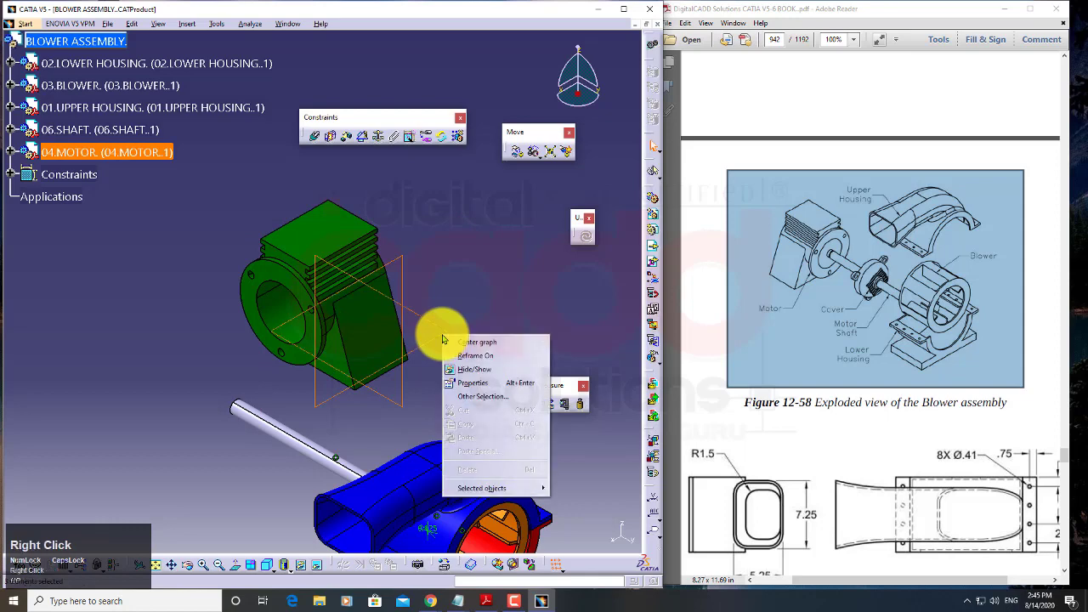
left_click(476, 374)
Step: Attach the compass to the motor's top face and turn the motor about the vertical axis so its flange faces the blower
middle_click_drag(366, 354, 369, 363)
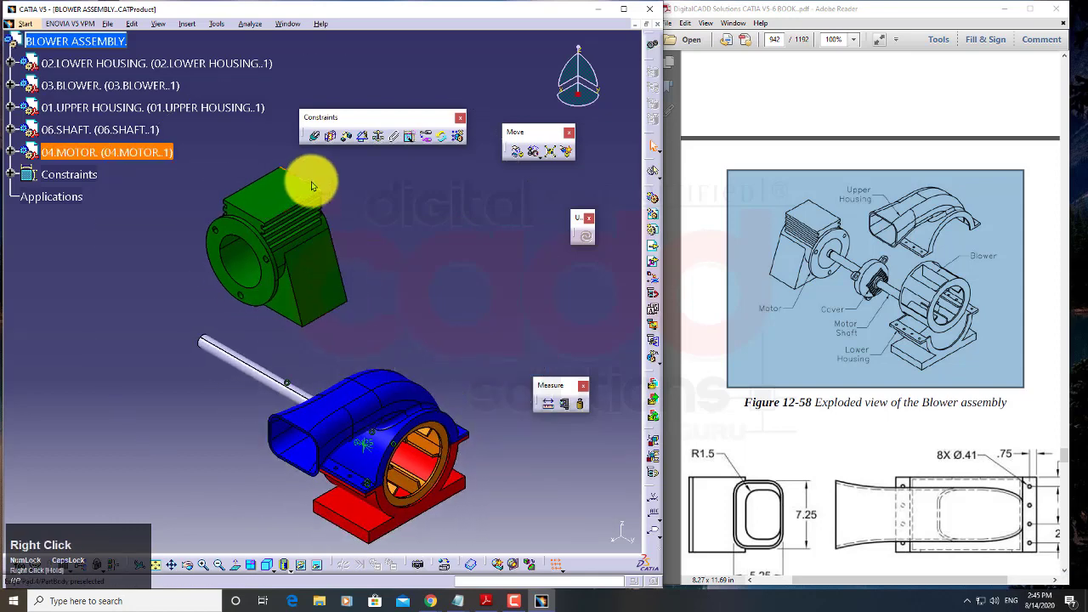
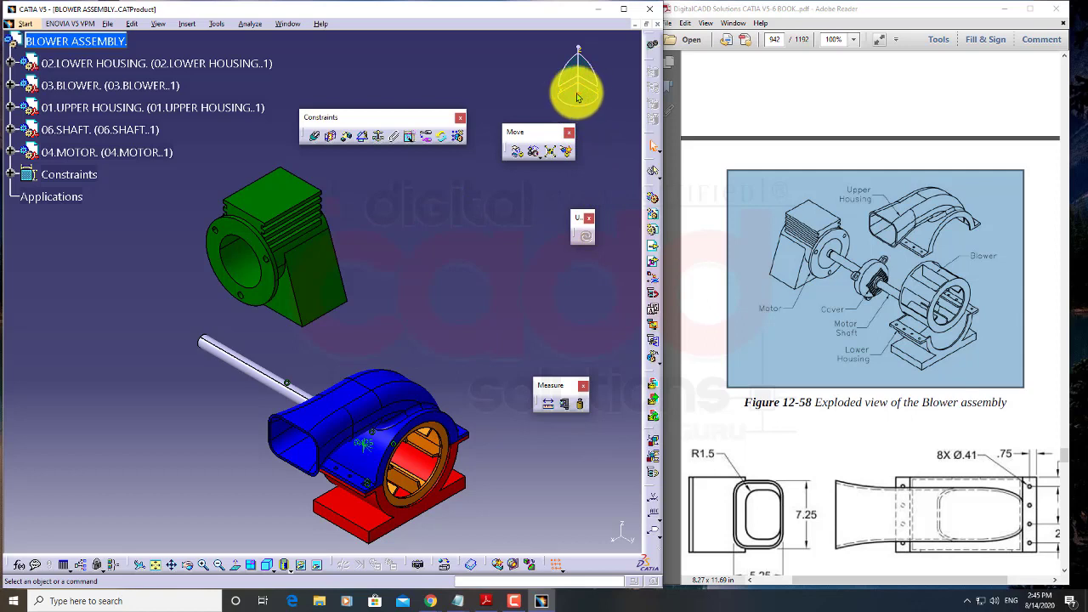
left_click_drag(577, 96, 275, 199)
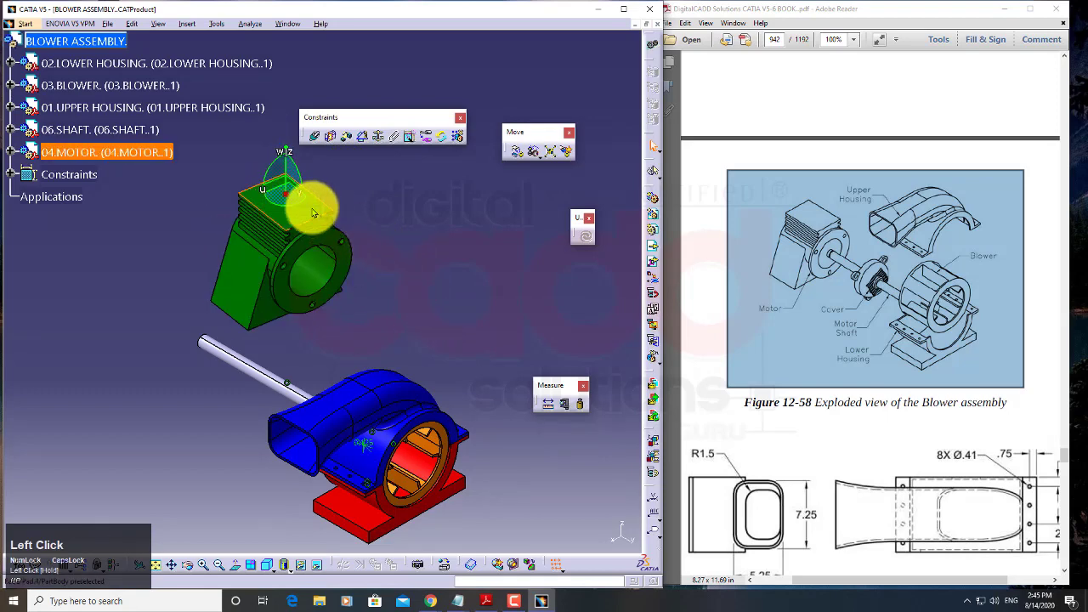
left_click(428, 310)
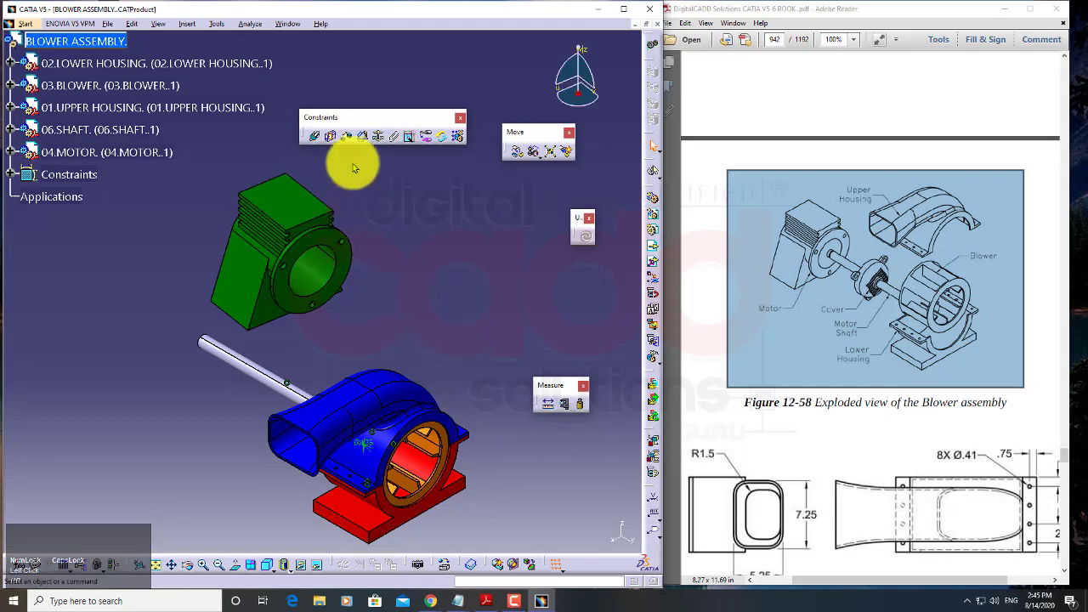
Step: Make the motor's bore axis coincident with the shaft's axis and update the assembly
left_click(313, 137)
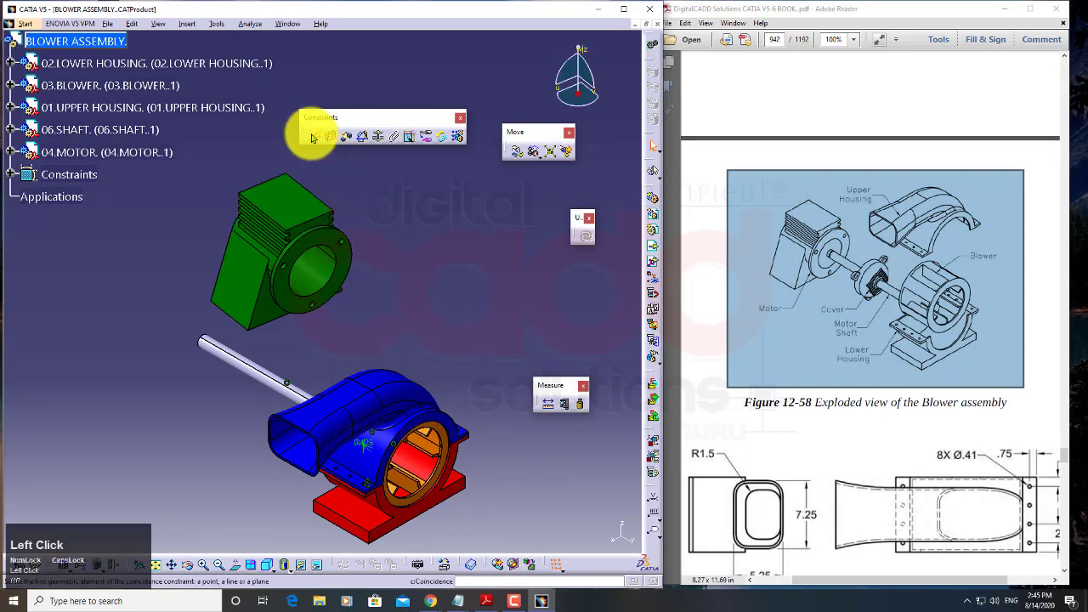
left_click(321, 283)
left_click(264, 381)
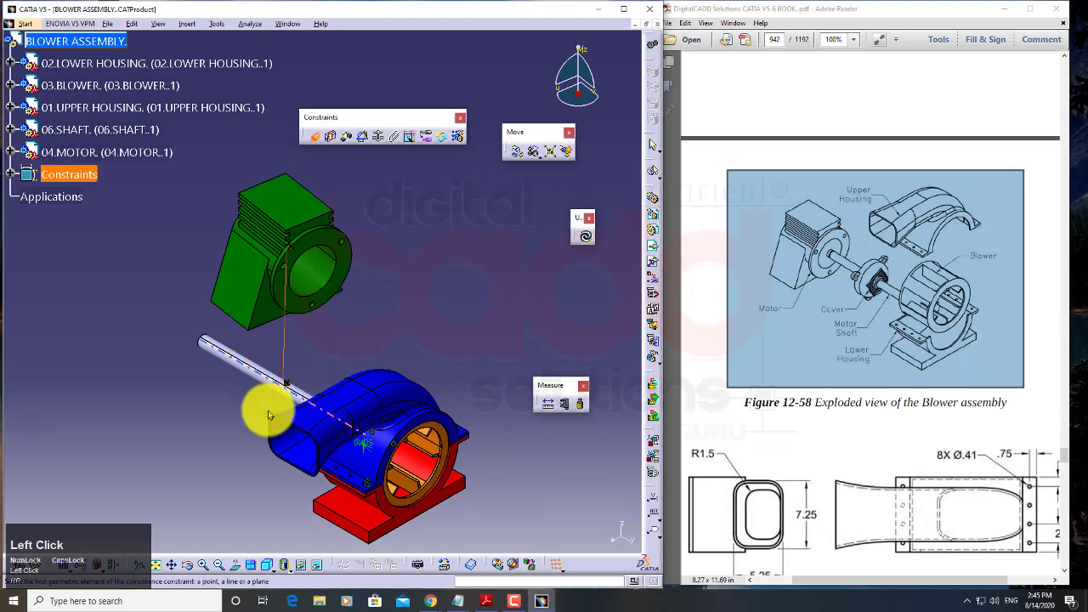
left_click(585, 238)
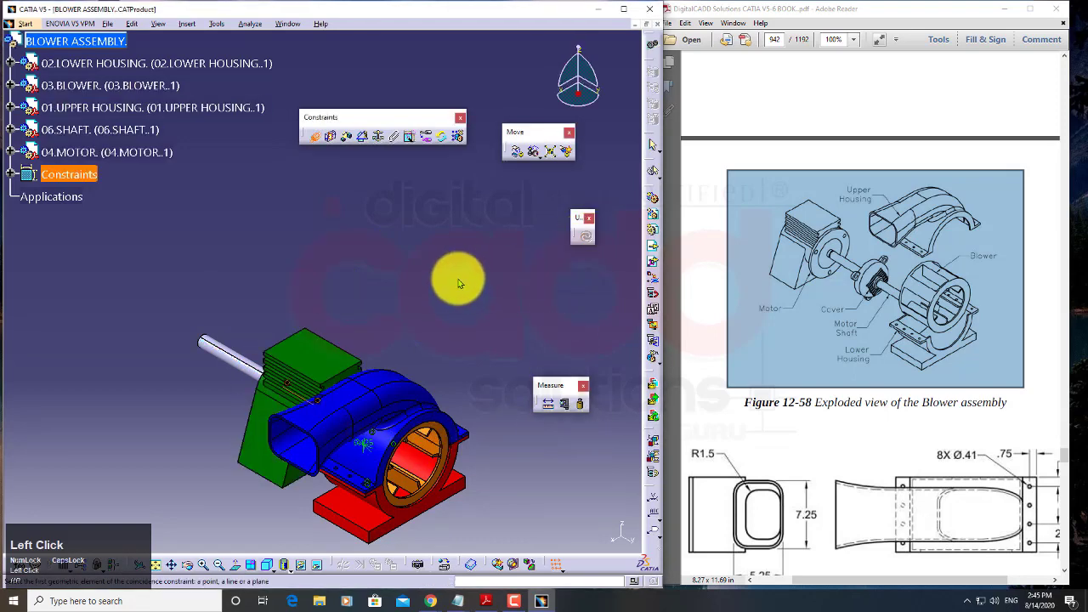
Step: Add a coincidence constraint between the motor's rear face and the shaft's free end face with Same orientation
middle_click_drag(360, 327, 458, 364)
left_click(313, 415)
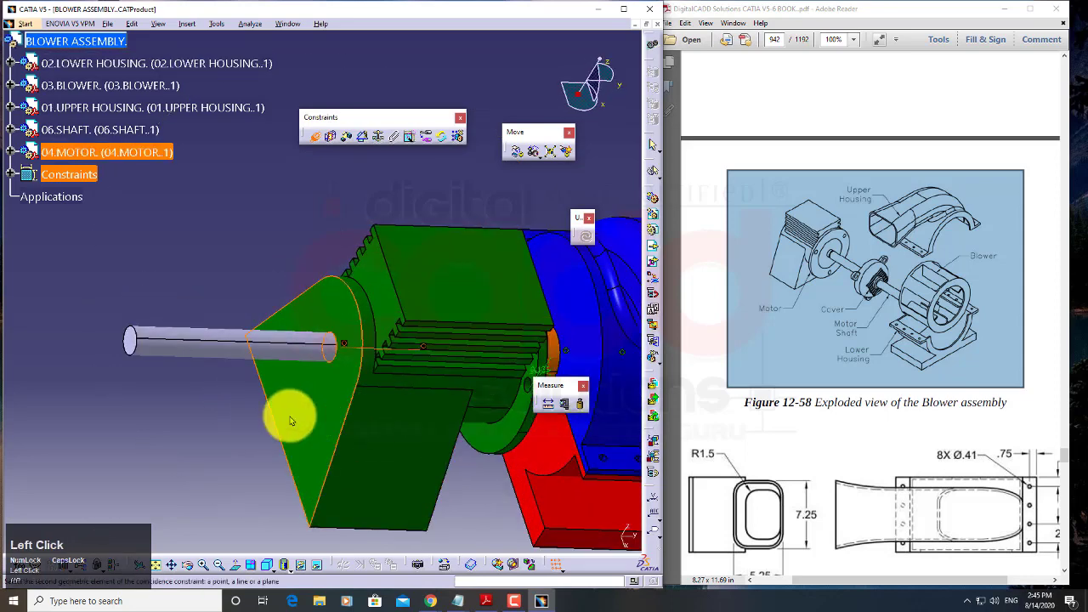
middle_click_drag(218, 408, 275, 357)
left_click(136, 330)
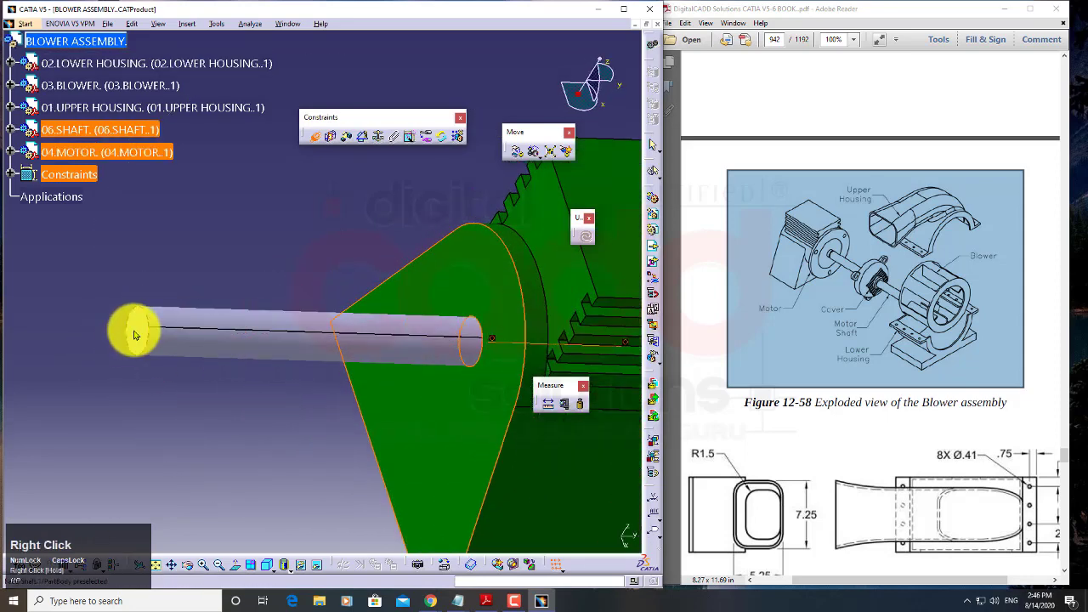
left_click(575, 535)
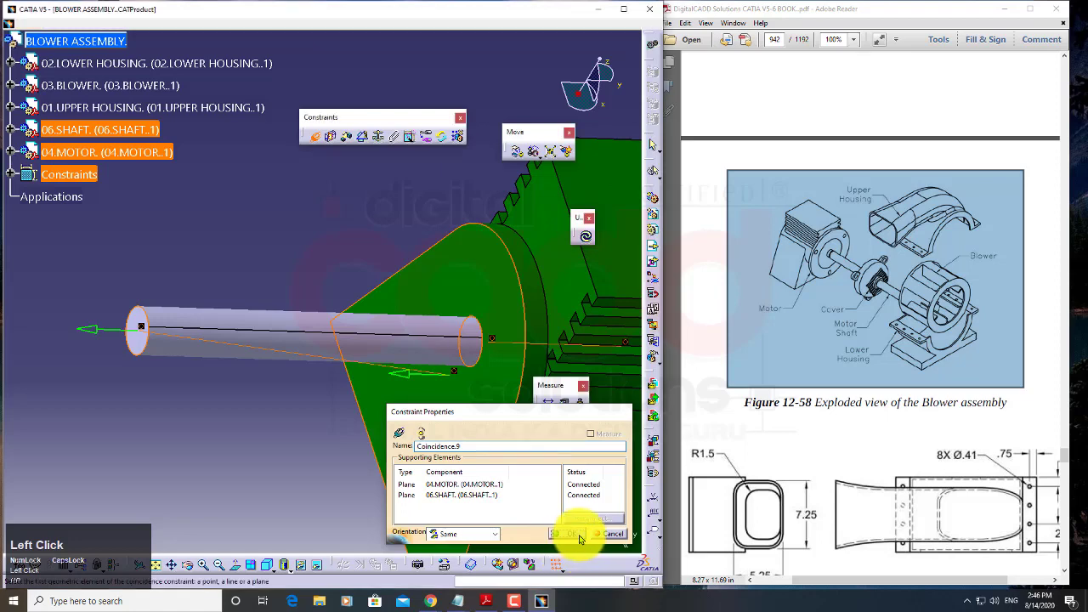
Step: Update the assembly and examine the motor's fit on the shaft from several sides
left_click(583, 230)
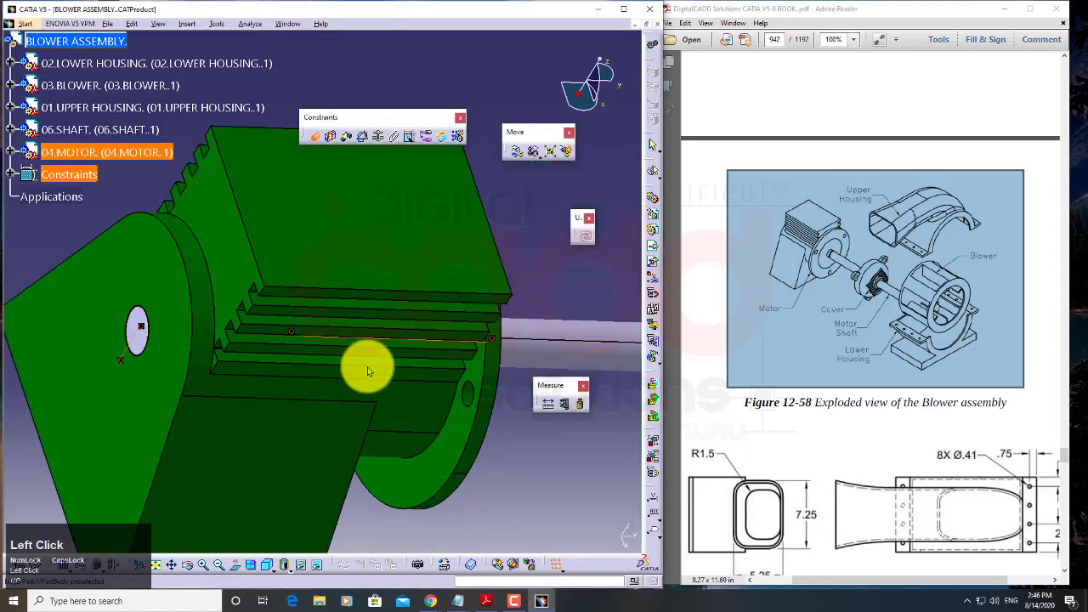
middle_click_drag(369, 365, 353, 513)
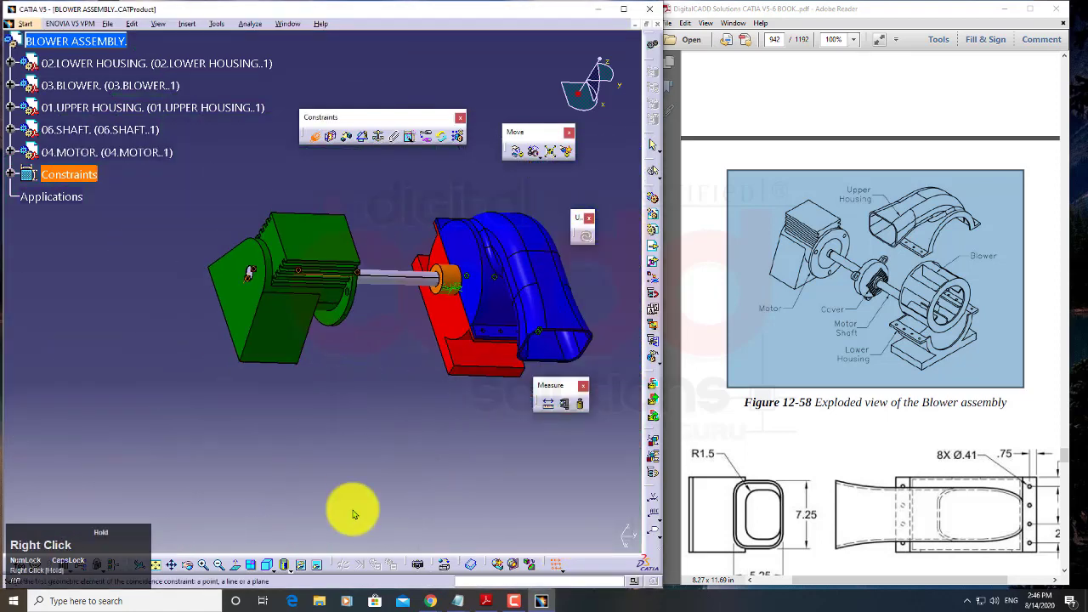
left_click(271, 559)
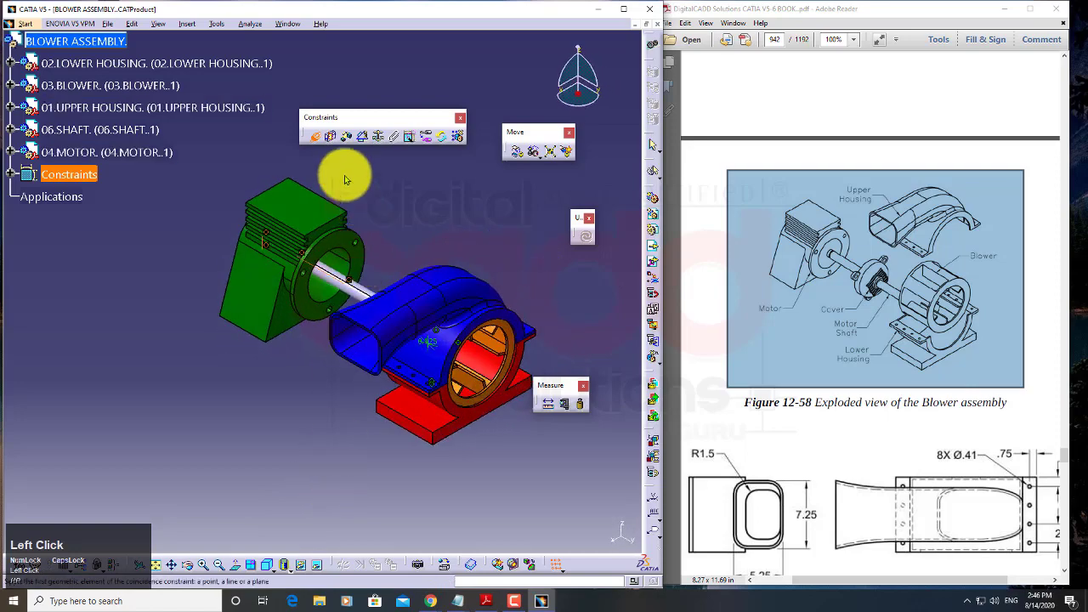
left_click(459, 263)
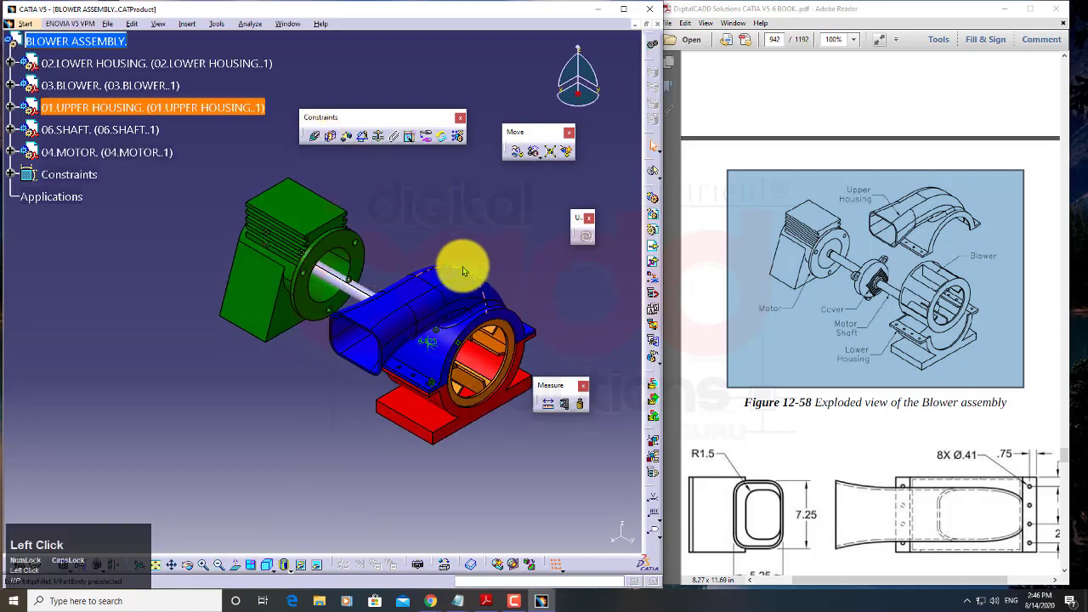
middle_click_drag(462, 261, 358, 297)
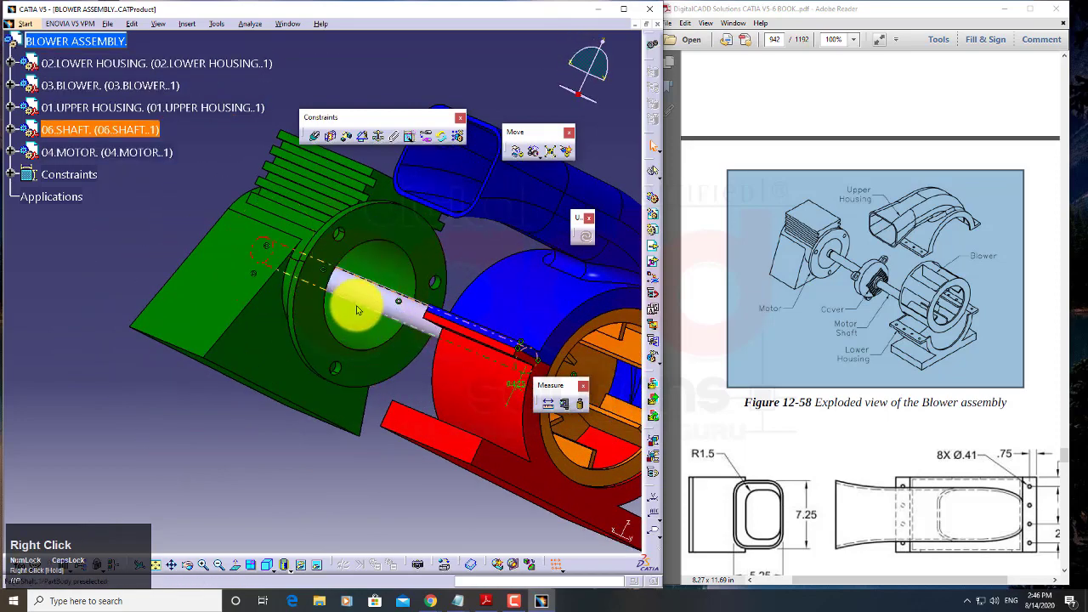
middle_click_drag(444, 365, 365, 214)
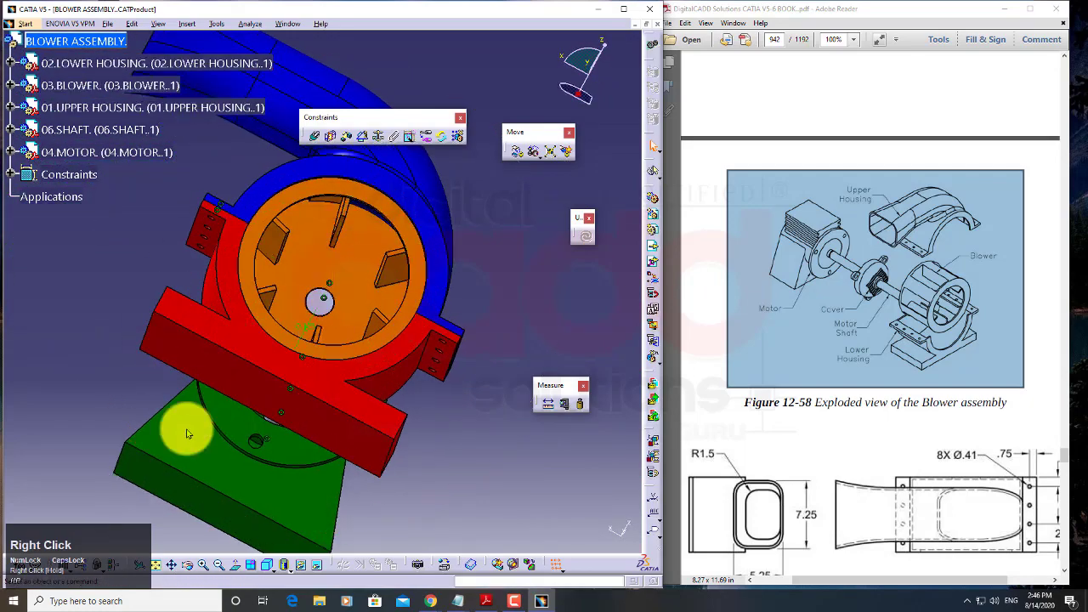
left_click(269, 565)
middle_click_drag(192, 294, 263, 441)
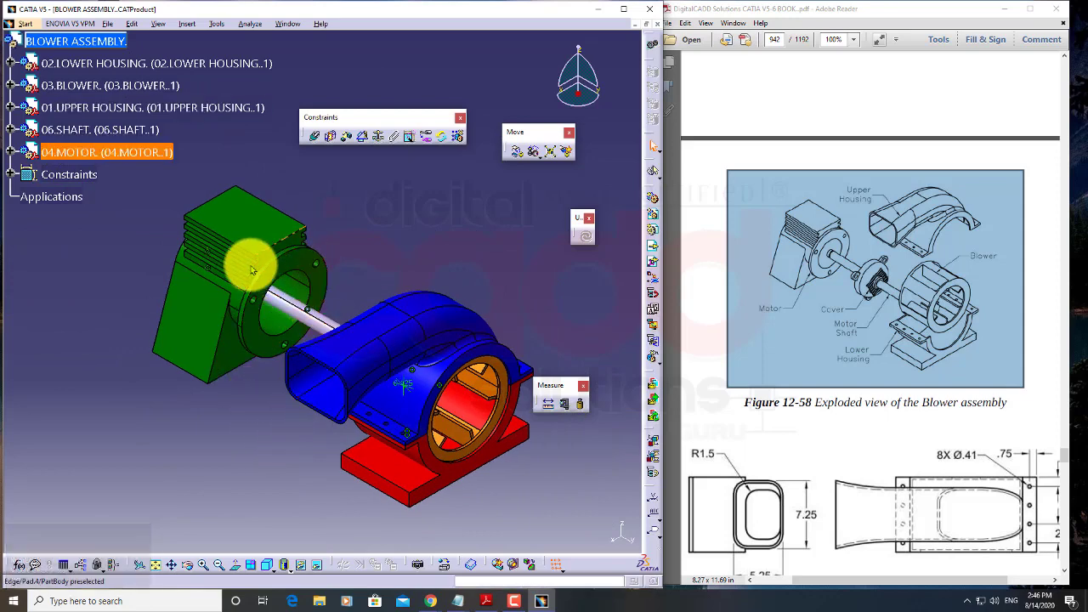
Step: Insert the existing component 06.COVER with positioning and move it clear of the motor and housings
right_click(93, 42)
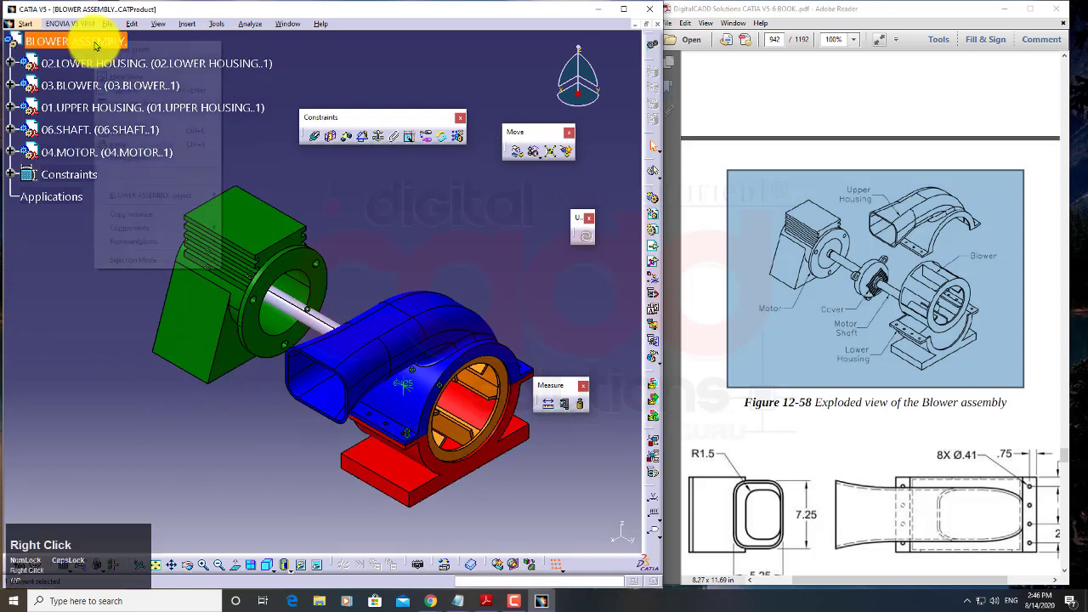
left_click(127, 227)
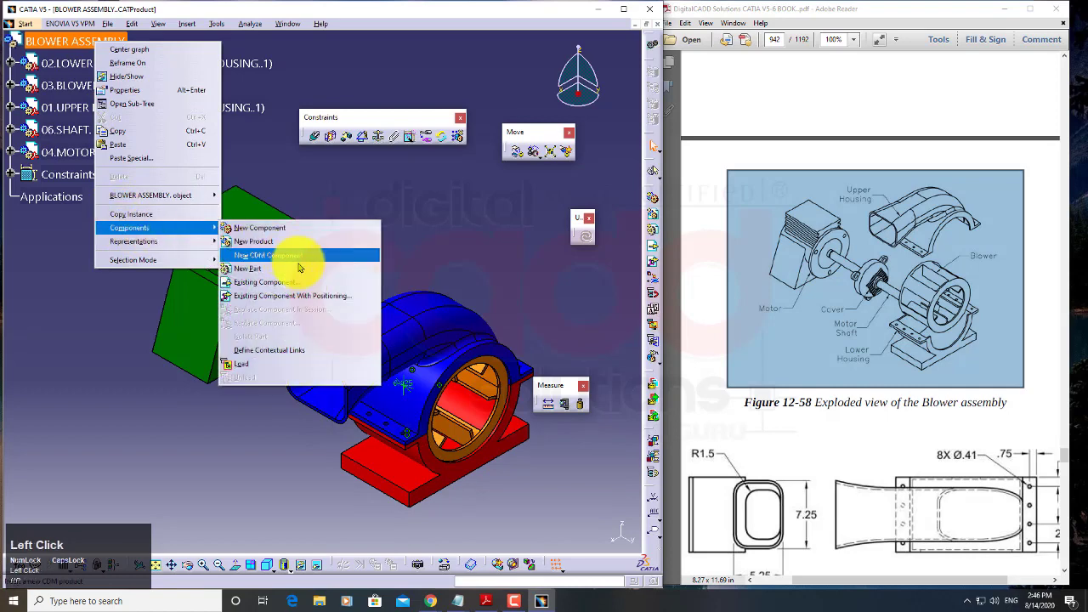
left_click(309, 298)
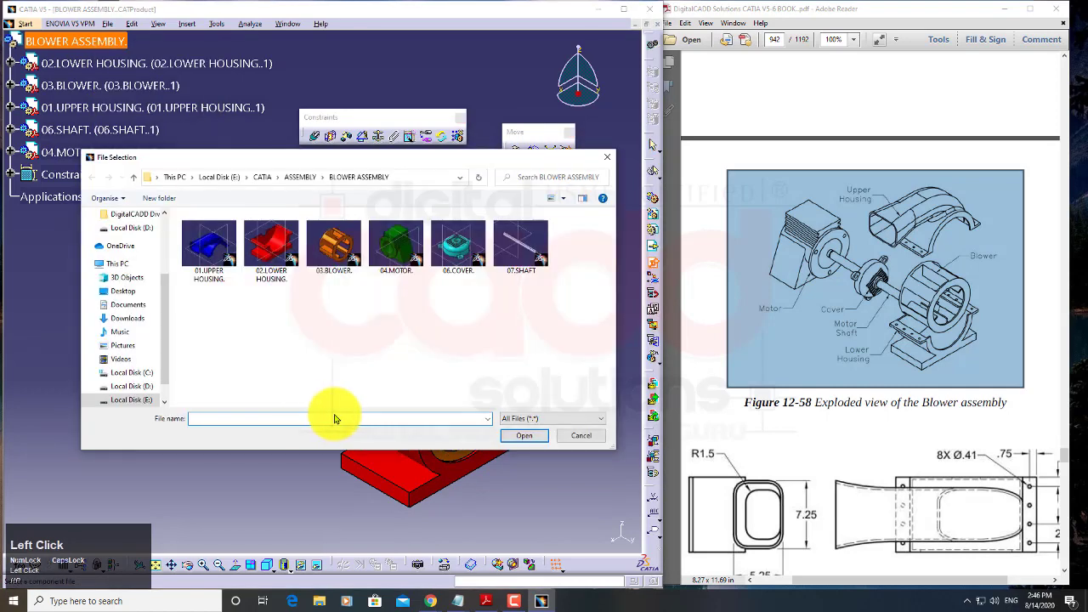
double_click(460, 245)
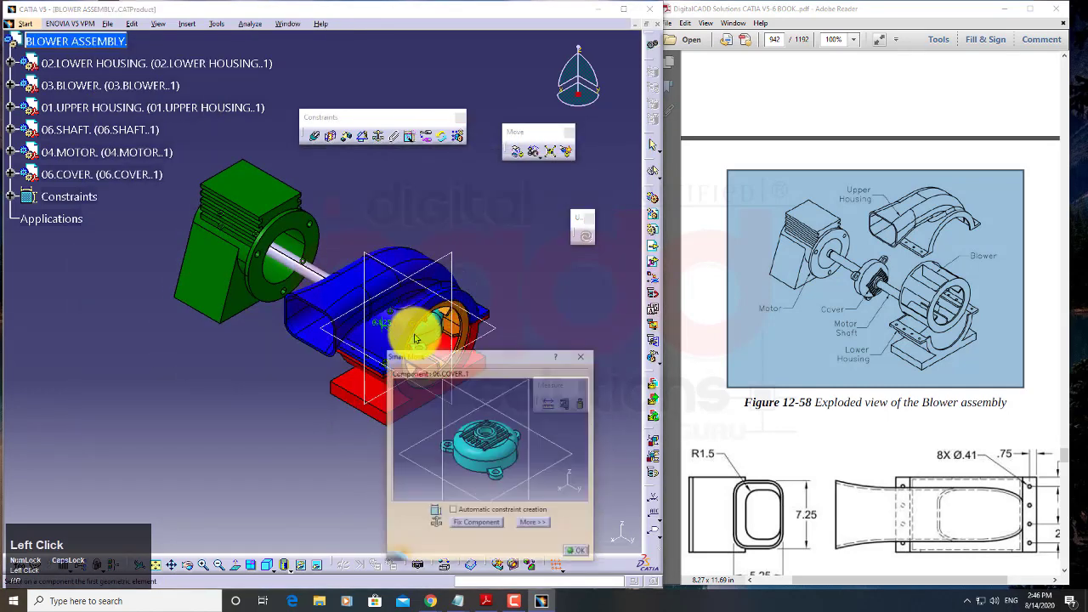
middle_click_drag(284, 425, 360, 437)
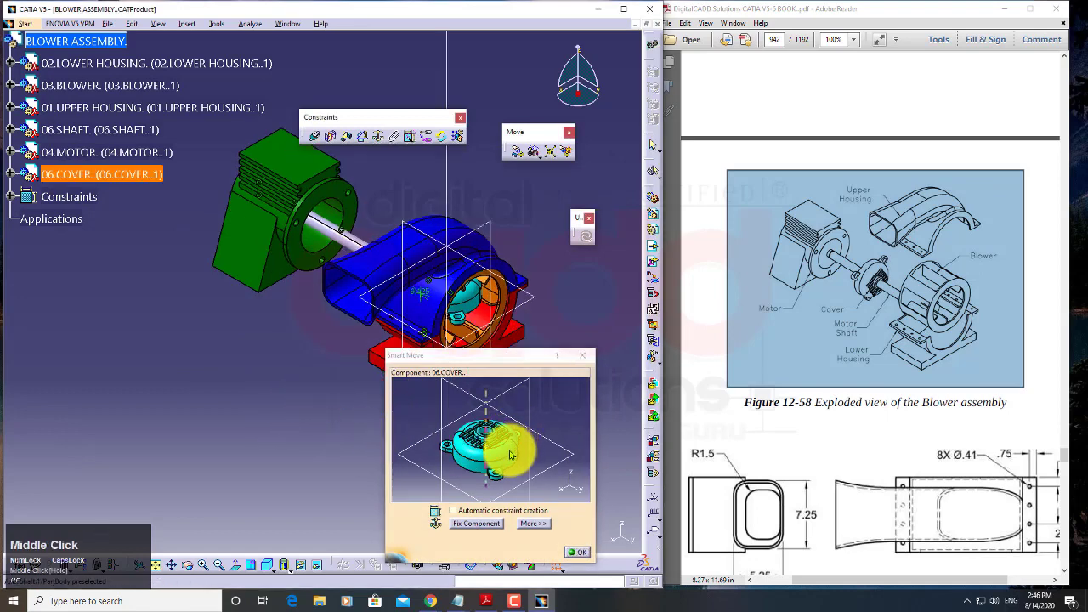
left_click_drag(511, 455, 265, 537)
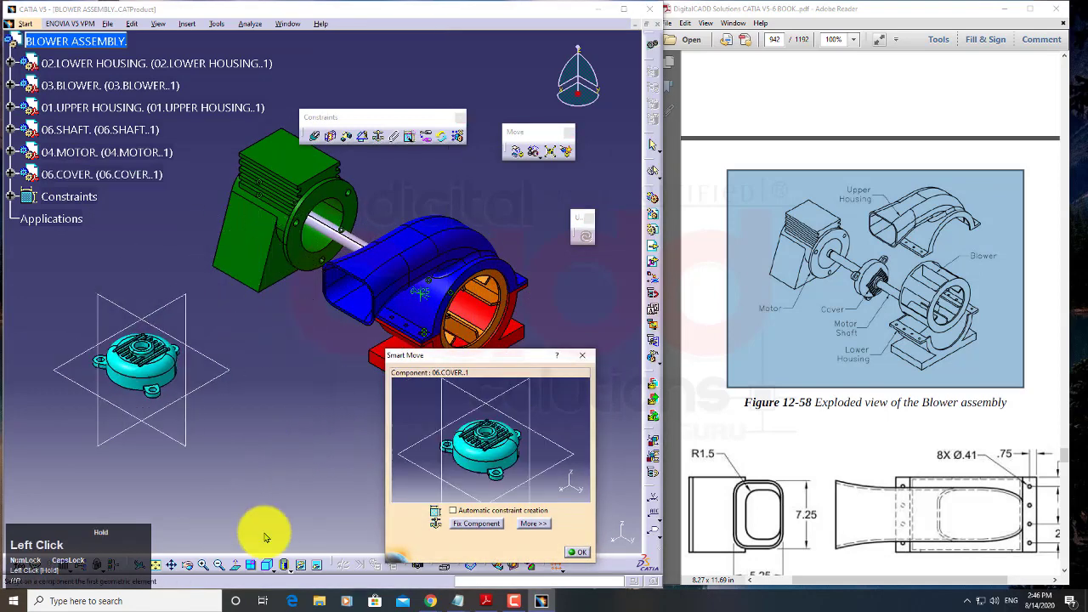
left_click(570, 552)
Step: Hide the cover's reference planes
middle_click_drag(486, 503, 400, 440)
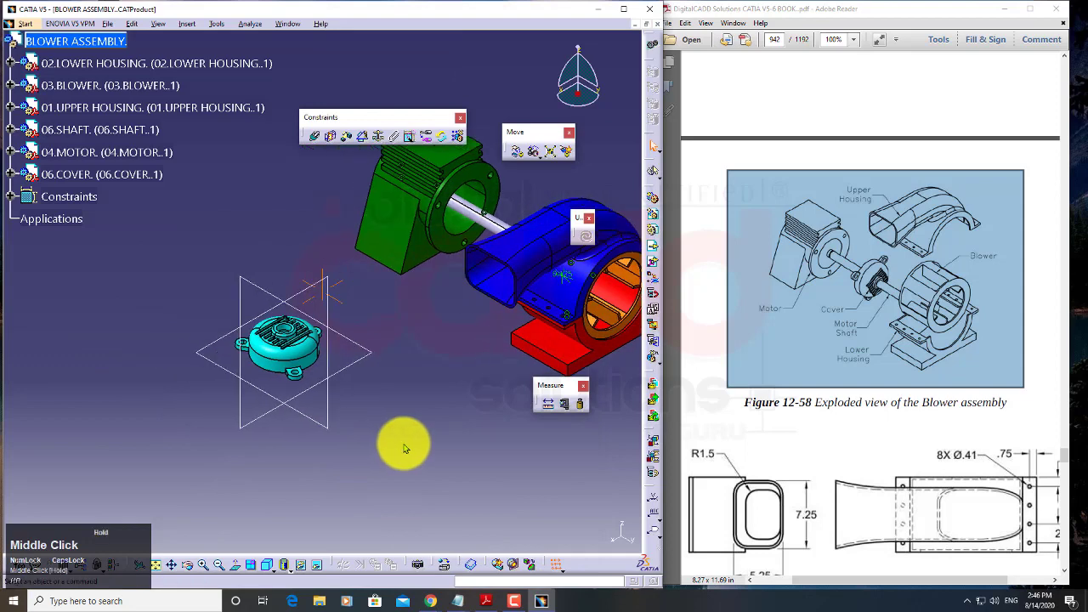
middle_click_drag(360, 380, 165, 228)
left_click_drag(214, 228, 389, 485)
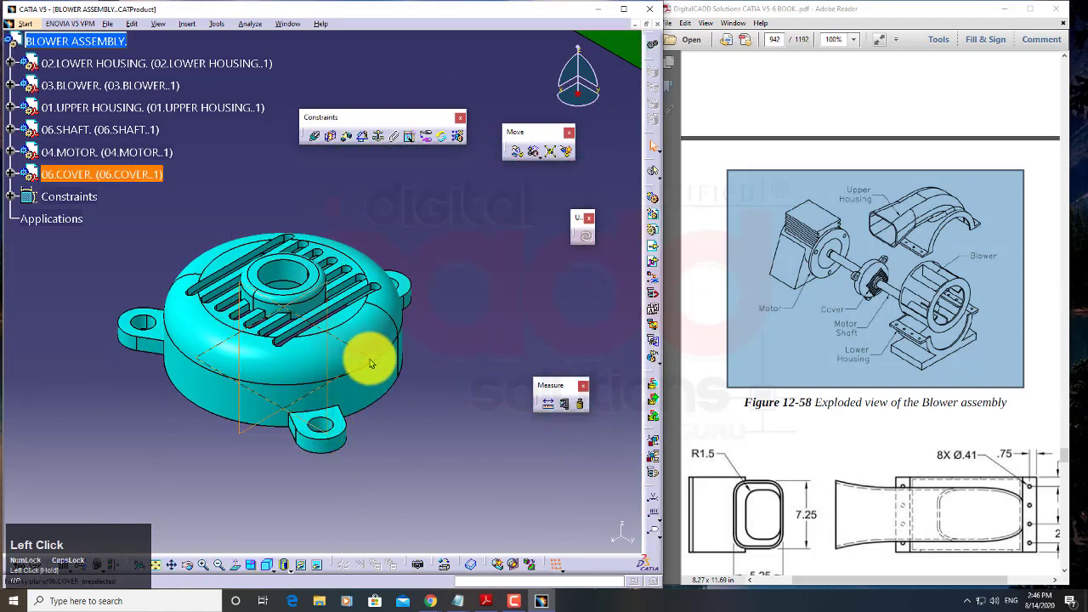
right_click(370, 364)
left_click(393, 395)
Step: Attach the compass to the cover and rotate the part so its slotted face points toward the blower
middle_click_drag(397, 391, 392, 294)
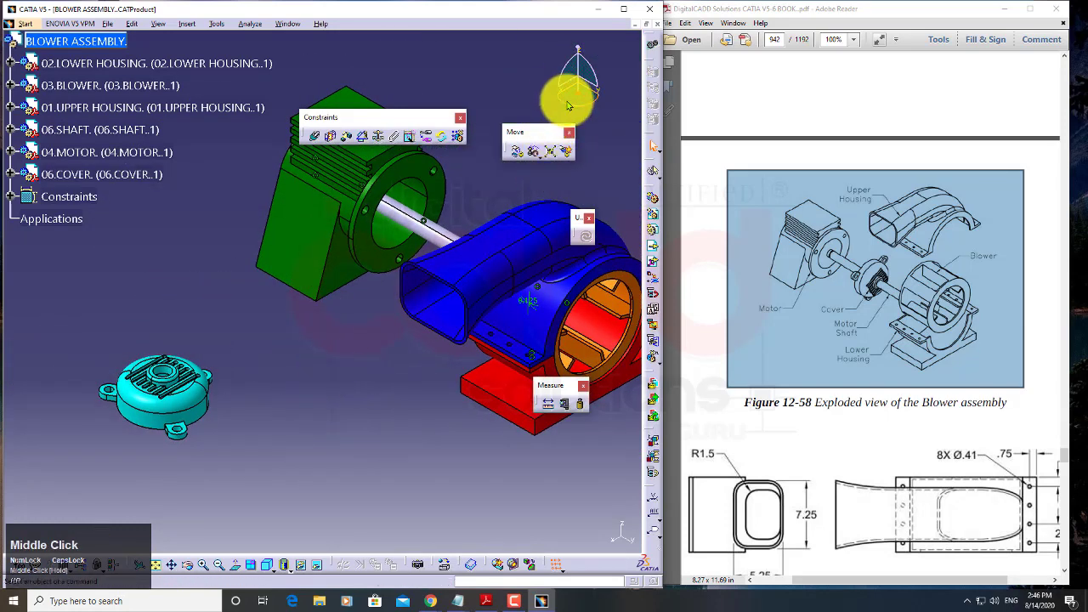
left_click_drag(581, 98, 247, 457)
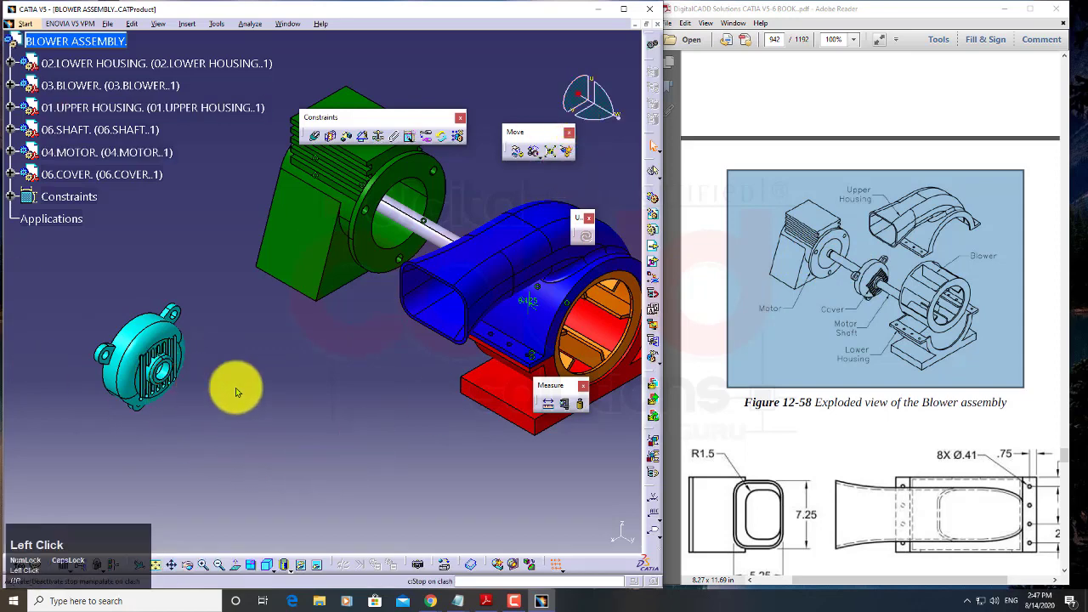
middle_click_drag(235, 387, 229, 483)
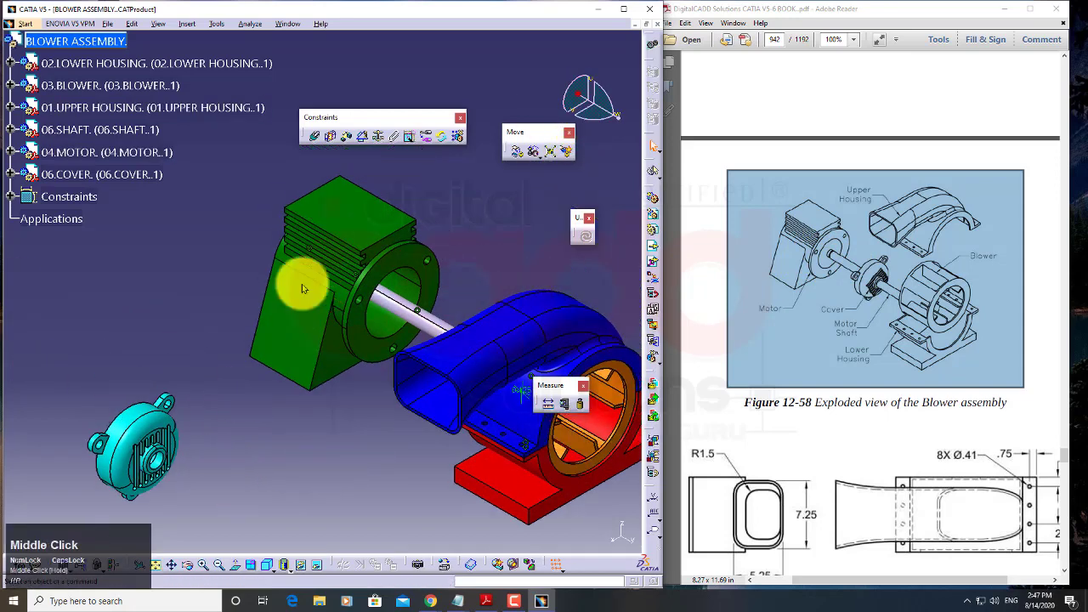
Step: Add a coincidence constraint between the cover's central axis and the shaft's axis
left_click(313, 135)
middle_click_drag(252, 318, 313, 142)
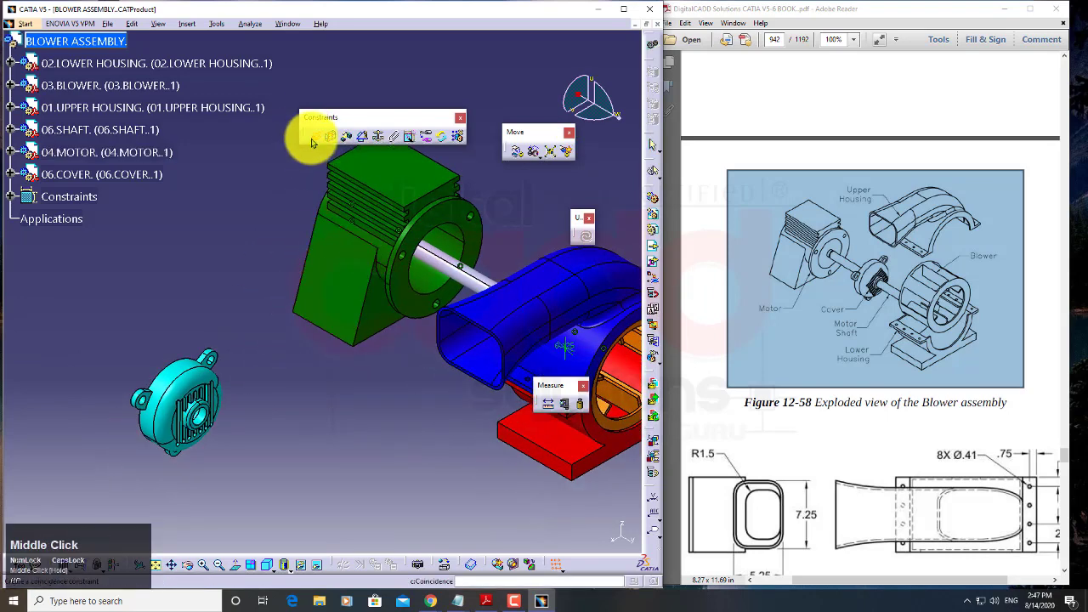
left_click(194, 366)
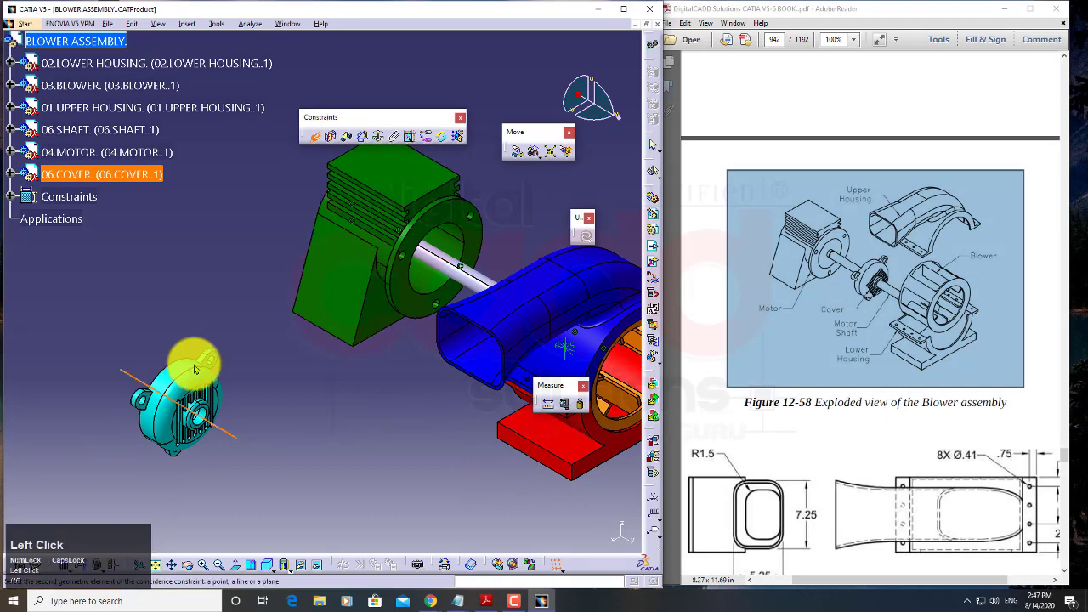
left_click(427, 256)
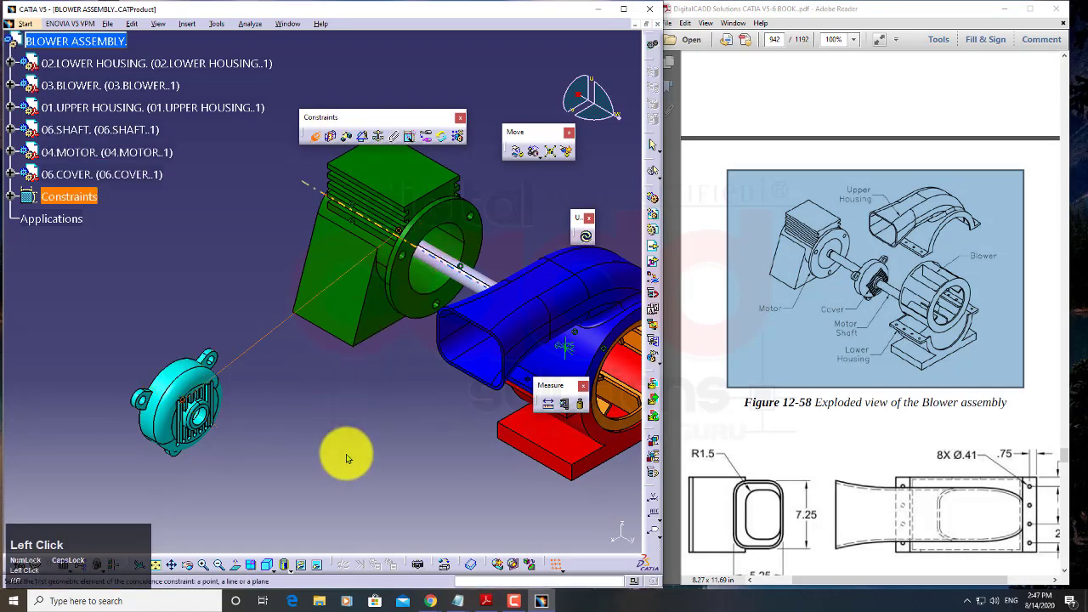
Step: Make a cover lug hole's axis coincident with the matching motor flange hole's axis and update the assembly
middle_click_drag(348, 449, 369, 357)
middle_click_drag(270, 437, 479, 371)
left_click(255, 411)
middle_click_drag(570, 297, 348, 444)
middle_click_drag(399, 365, 213, 459)
middle_click_drag(355, 280, 265, 285)
middle_click_drag(208, 390, 182, 384)
left_click(584, 236)
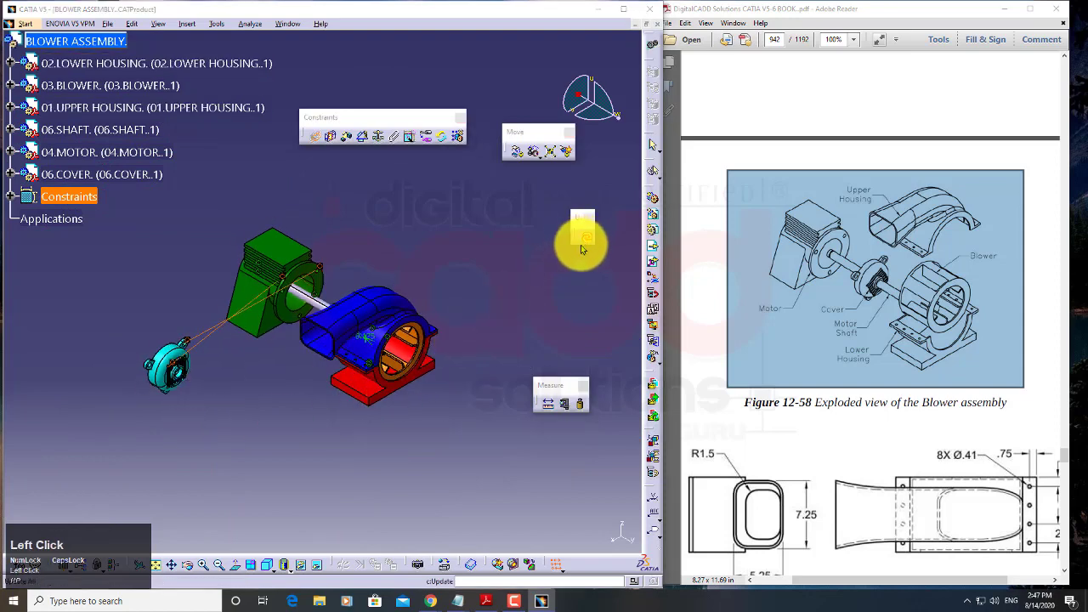
Step: Make the cover's mating face coincident with the motor's flange face using Opposite orientation, and update the assembly
middle_click_drag(370, 275, 245, 224)
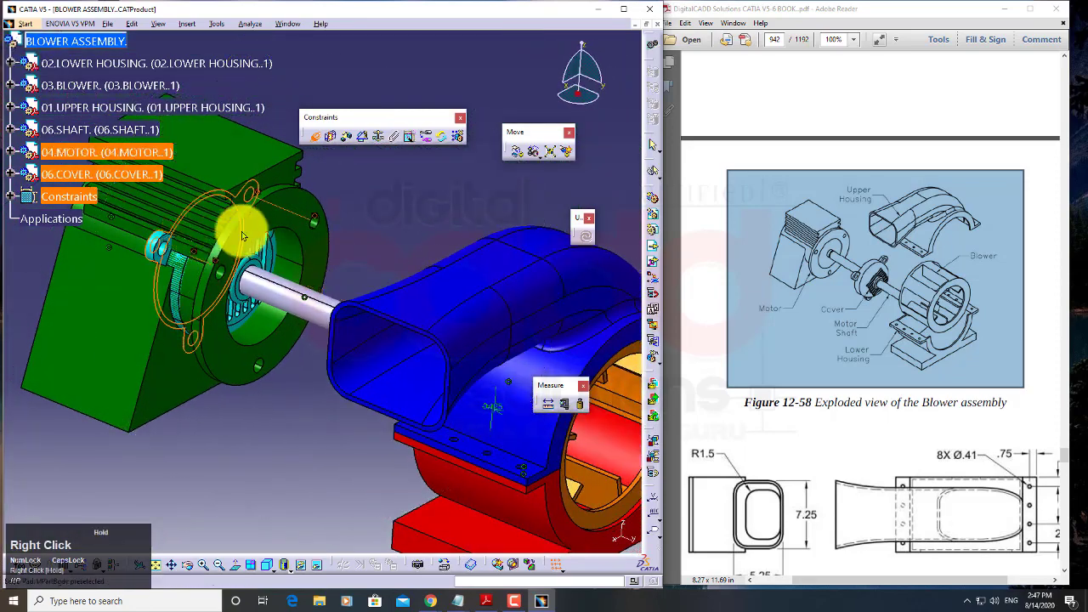
left_click(292, 204)
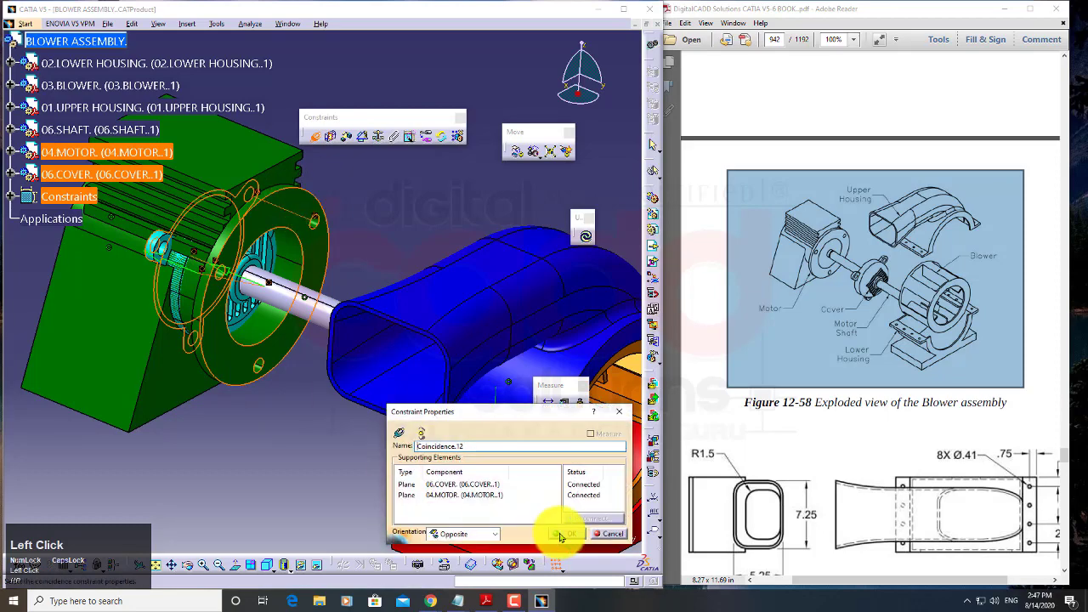
left_click(564, 534)
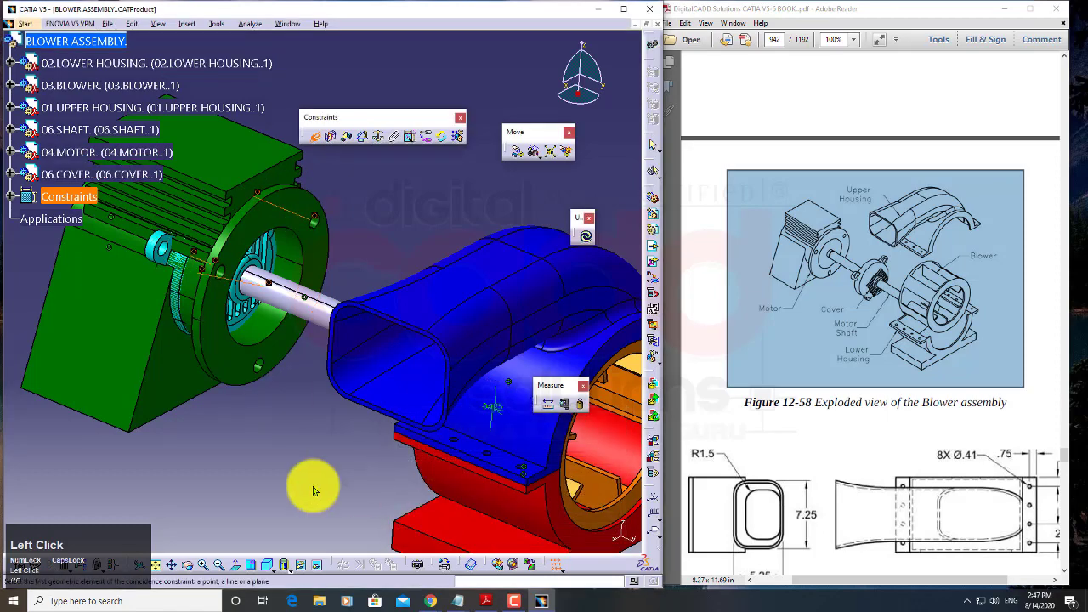
left_click(587, 242)
middle_click_drag(272, 425, 309, 444)
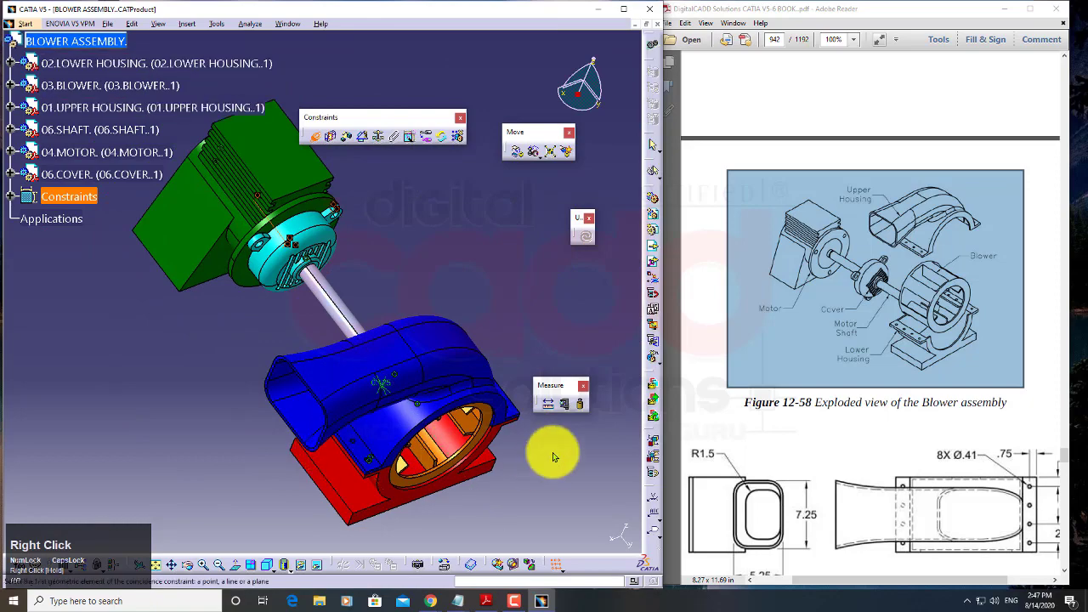
middle_click_drag(397, 388, 337, 240)
left_click(232, 513)
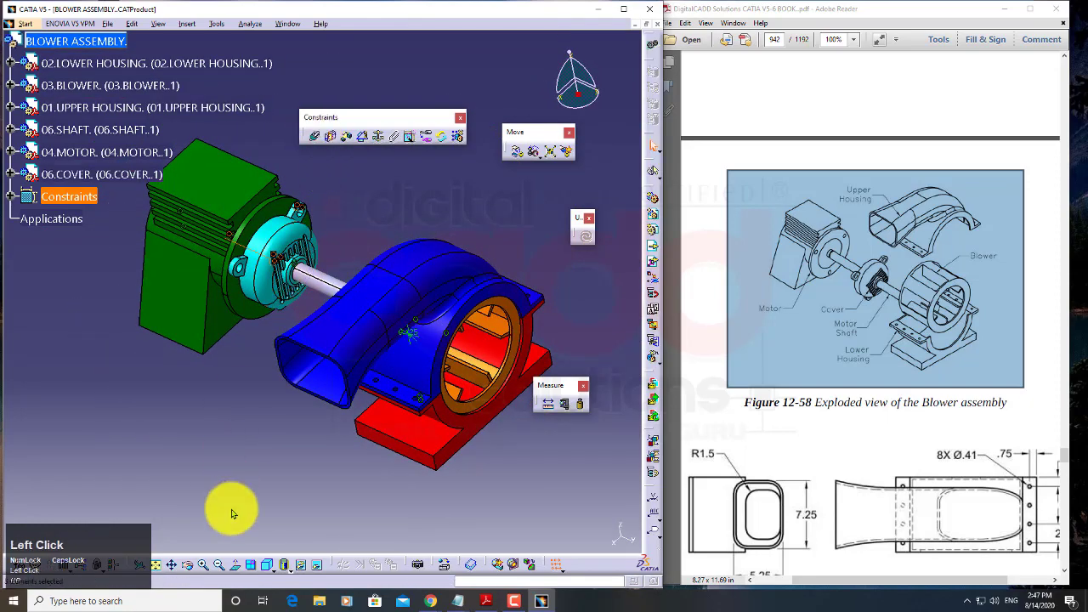
Step: Save the product as BLOWER ASSEMBLY. in the BLOWER ASSEMBLY folder, including the related documents
left_click(268, 568)
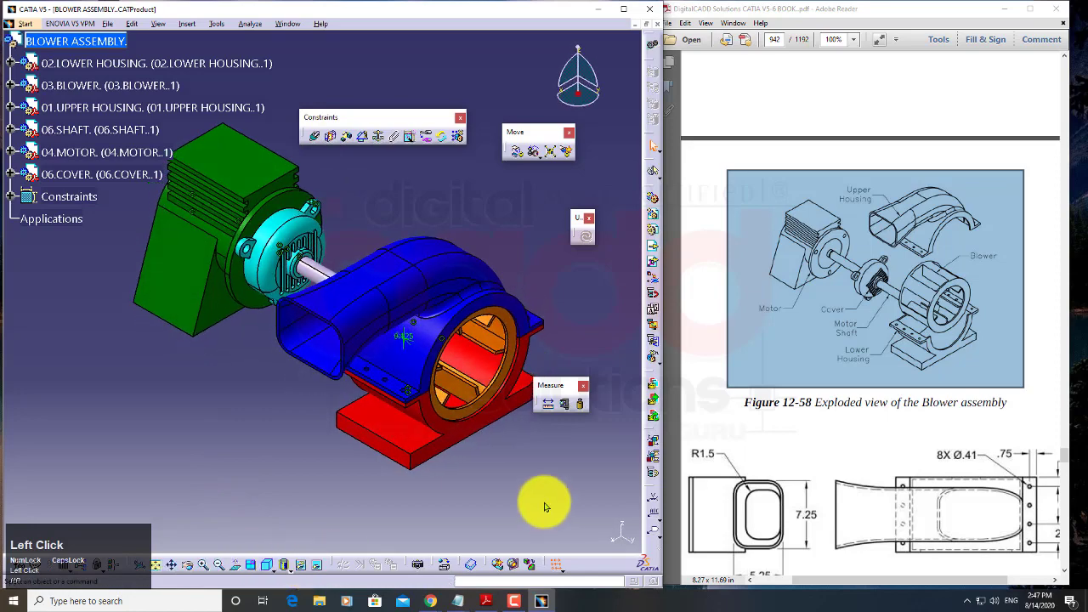
middle_click_drag(482, 460, 451, 499)
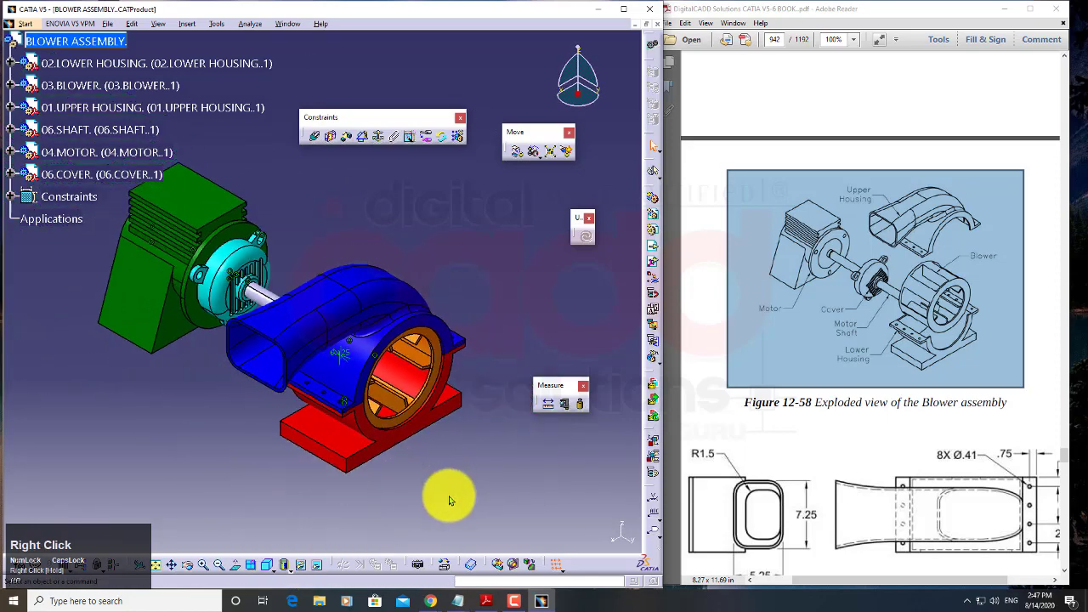
key("ctrl")
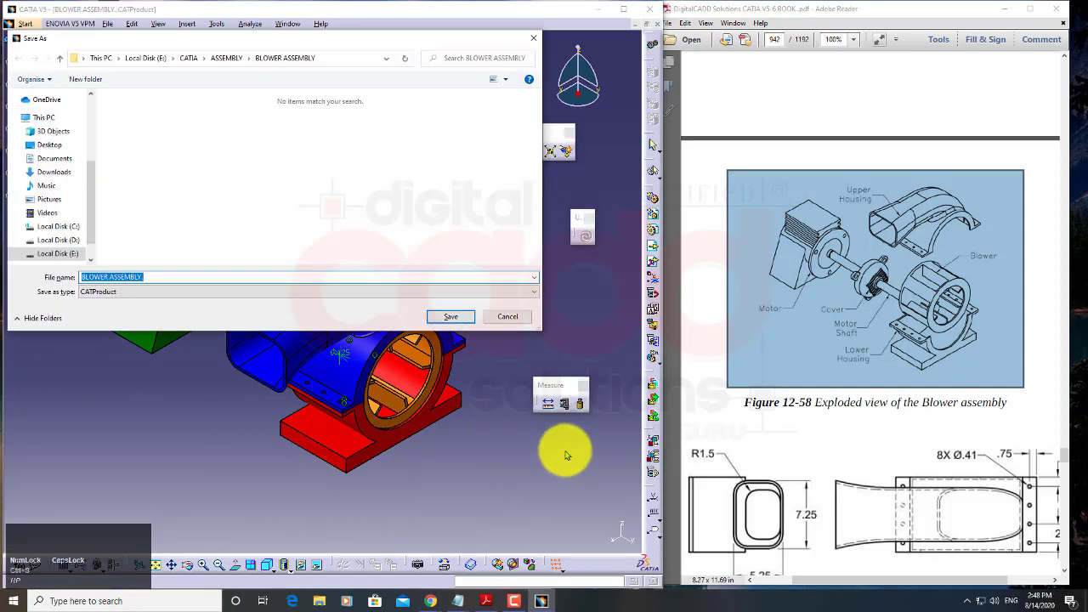
left_click(467, 316)
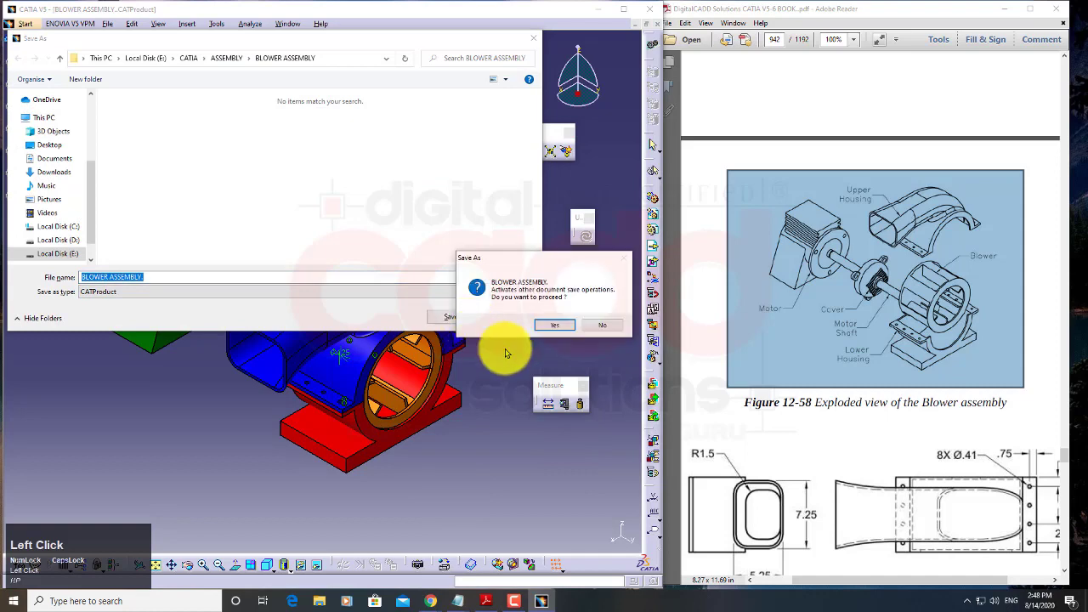
left_click(554, 325)
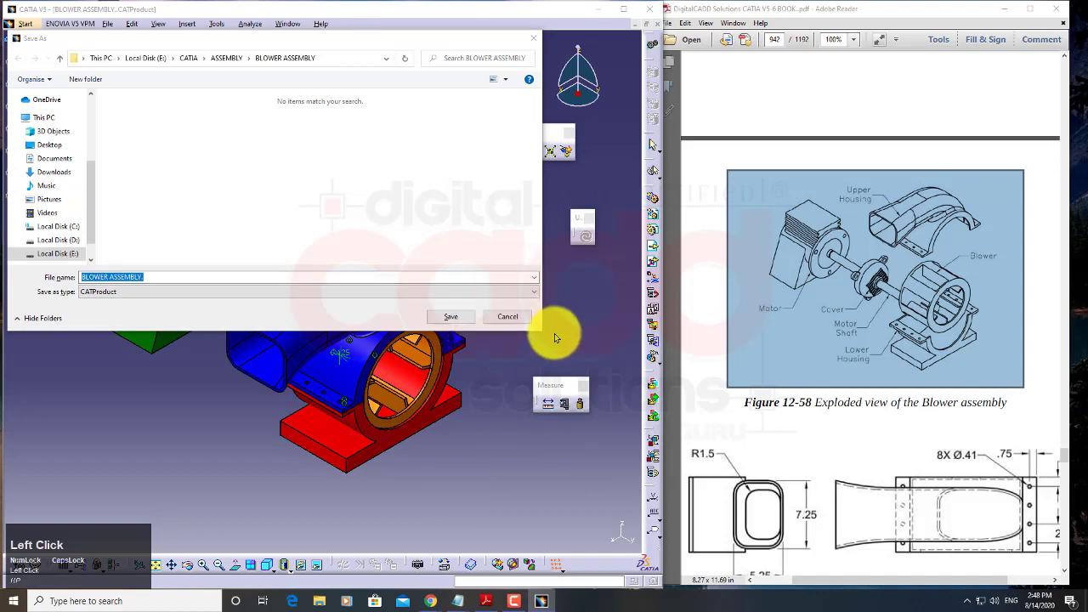